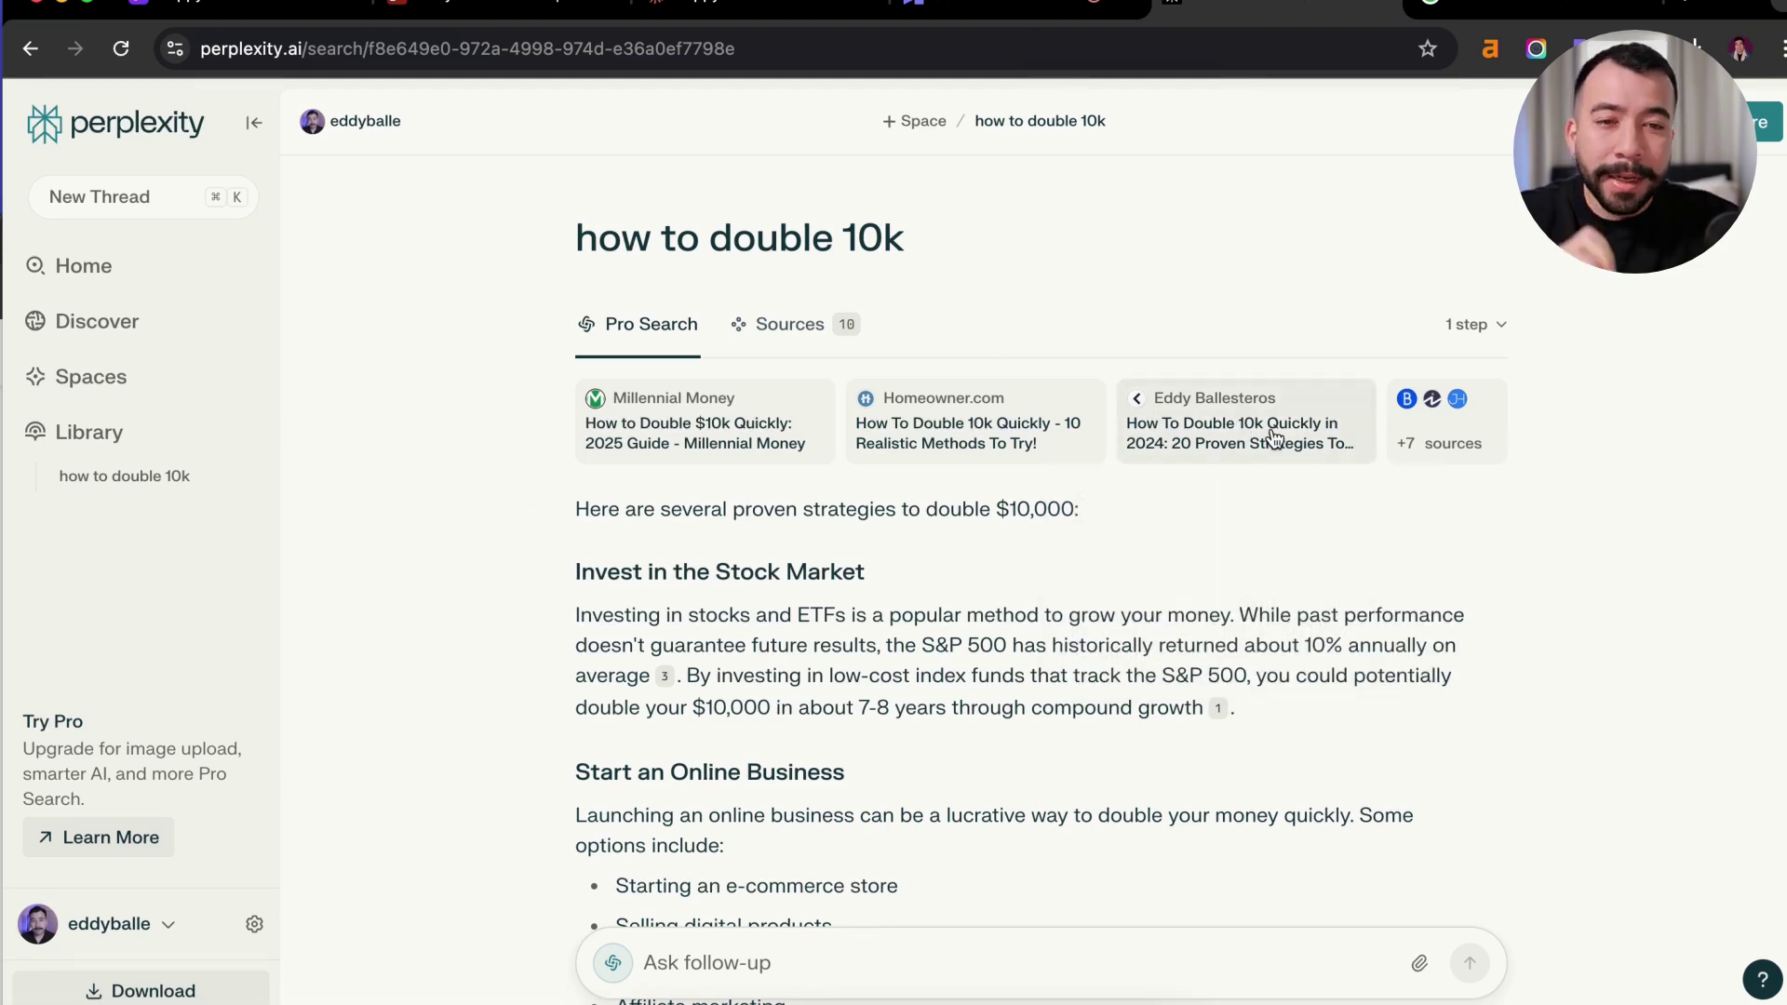
Skim the ai side hustles results, then scroll the best ai ugc generators results to the Eddy Balle article
mouse_move(1273, 437)
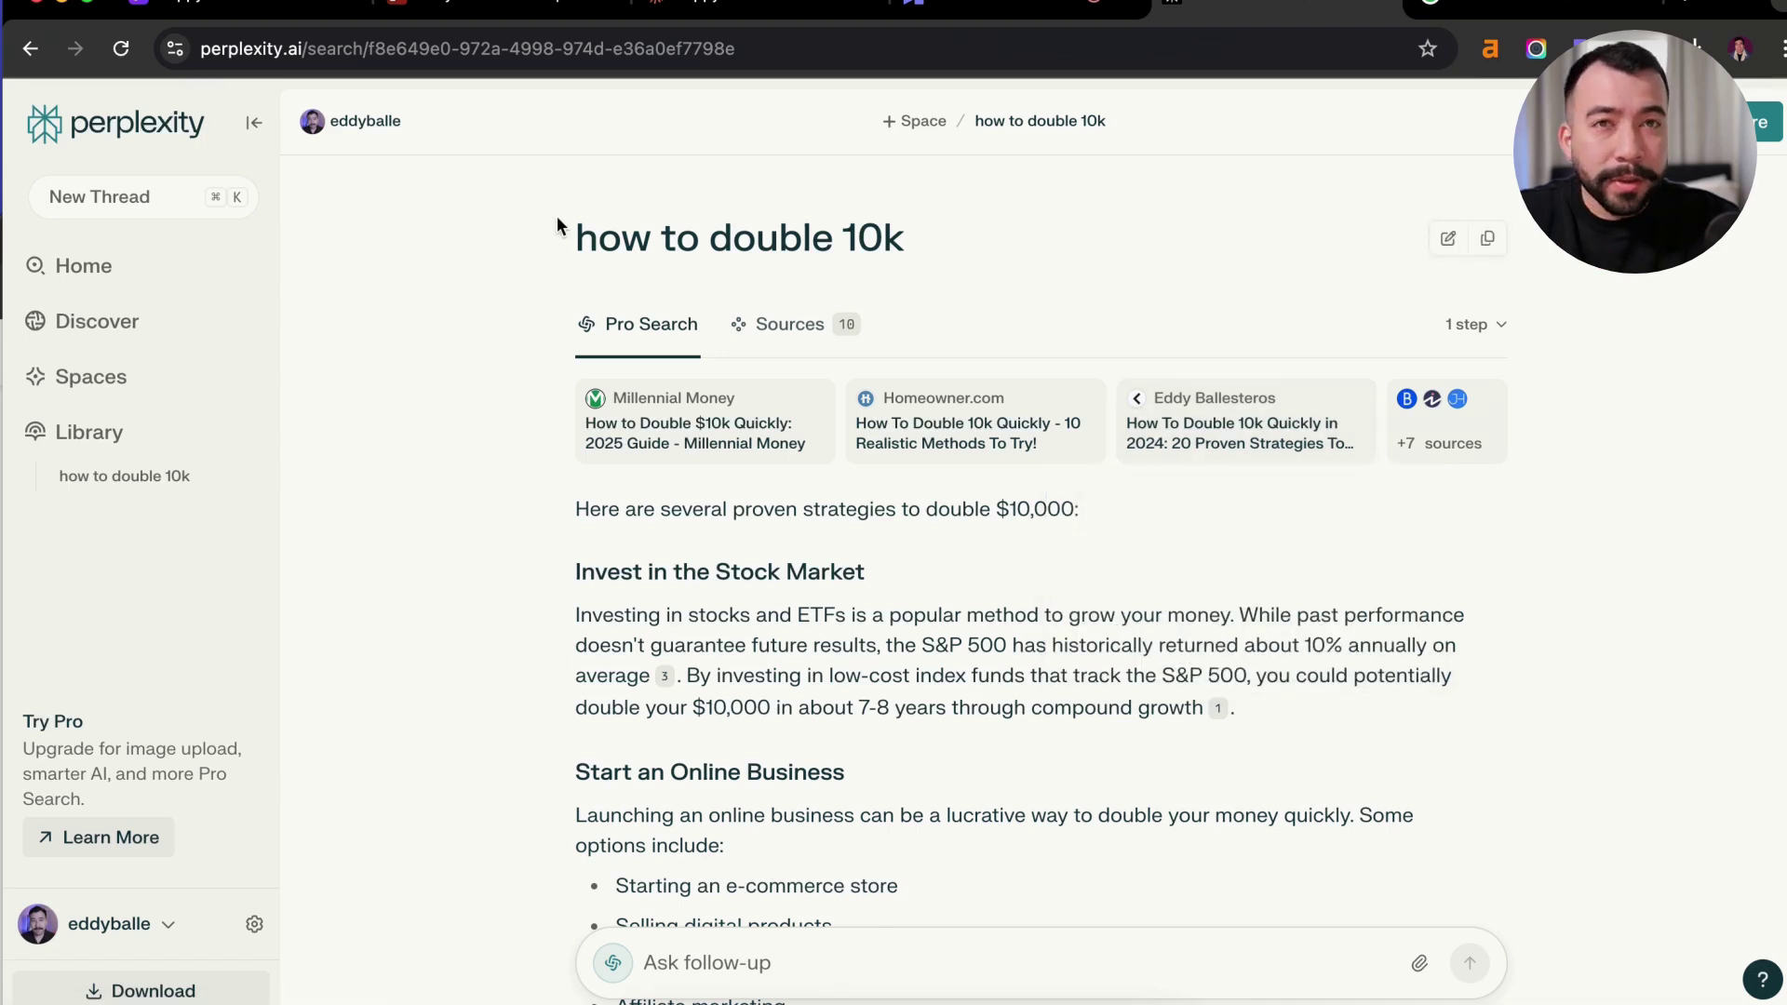
scroll(539, 587, down, 2)
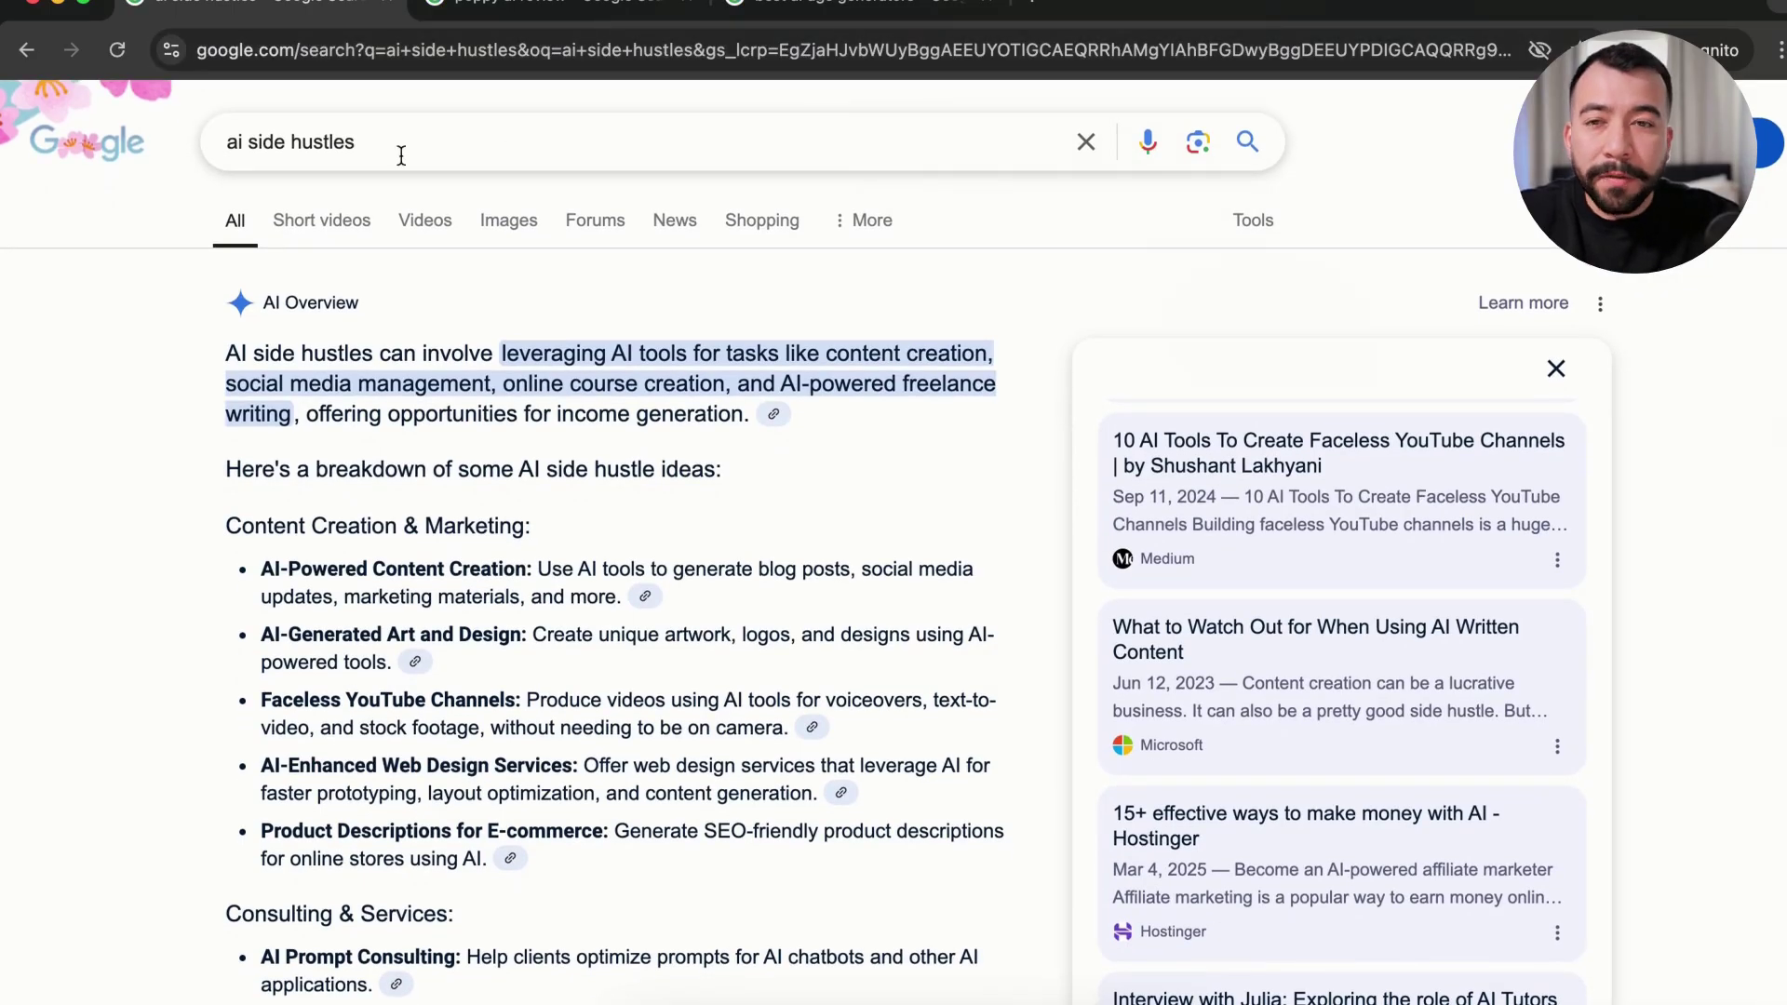
scroll(106, 580, down, 20)
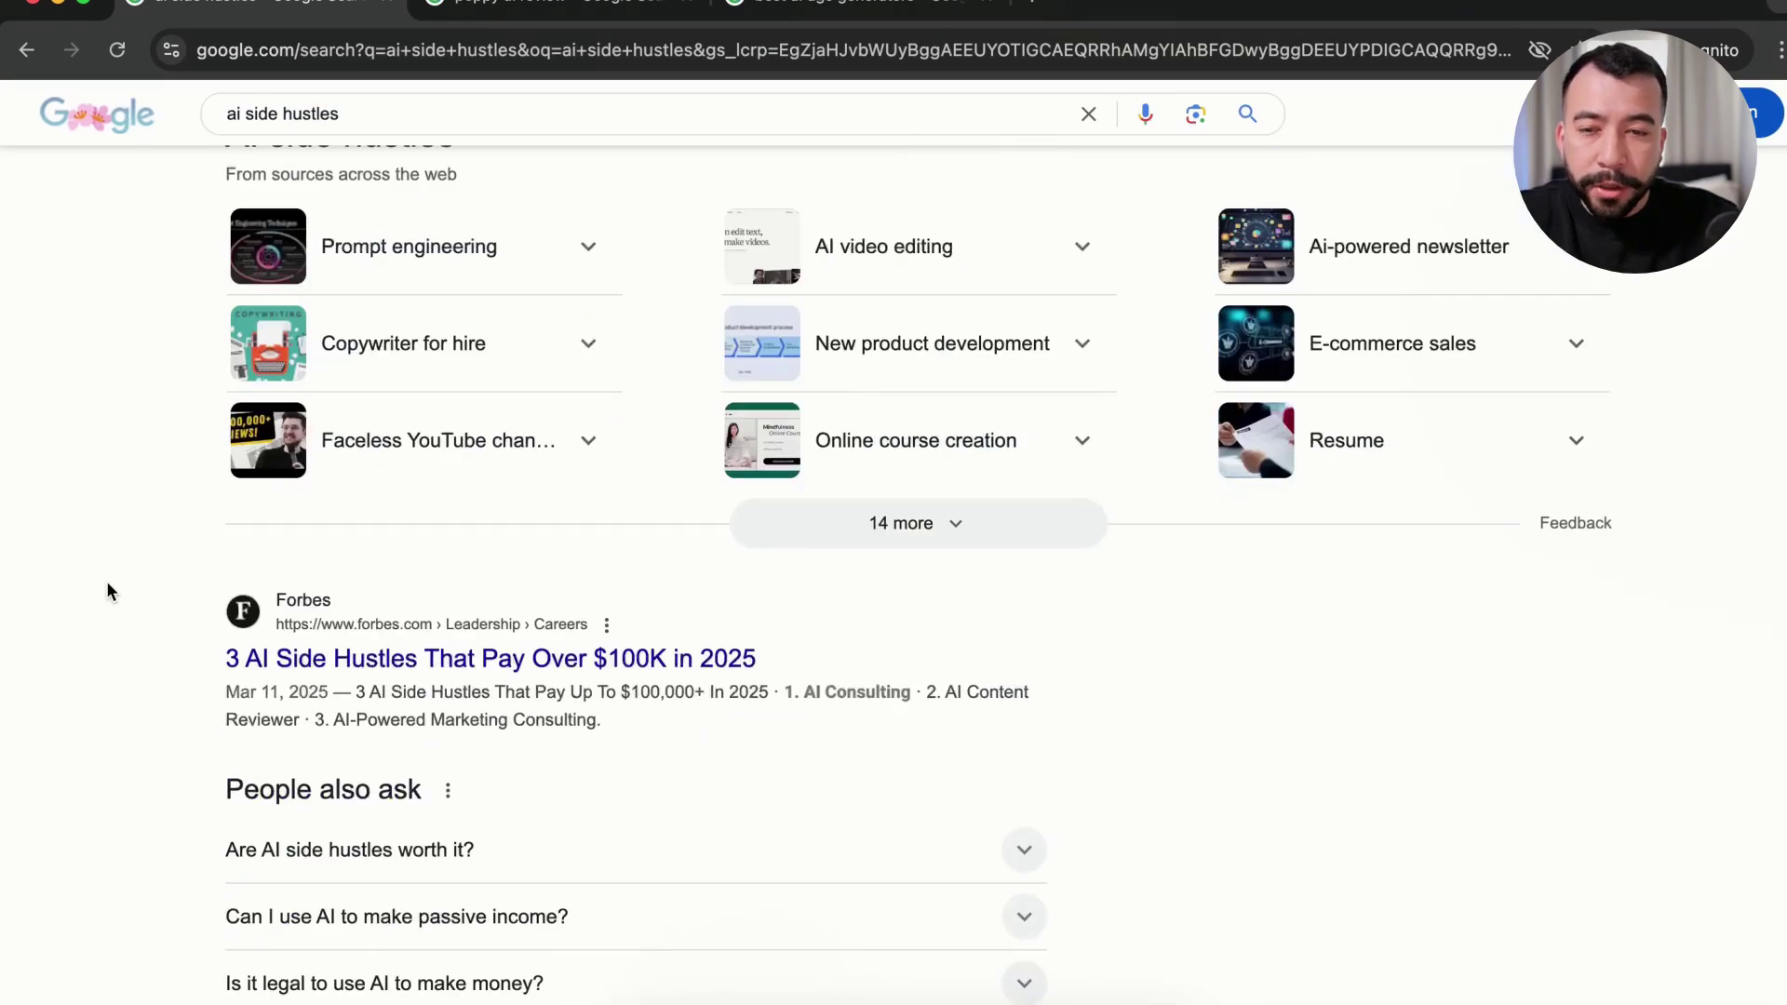
scroll(107, 583, down, 20)
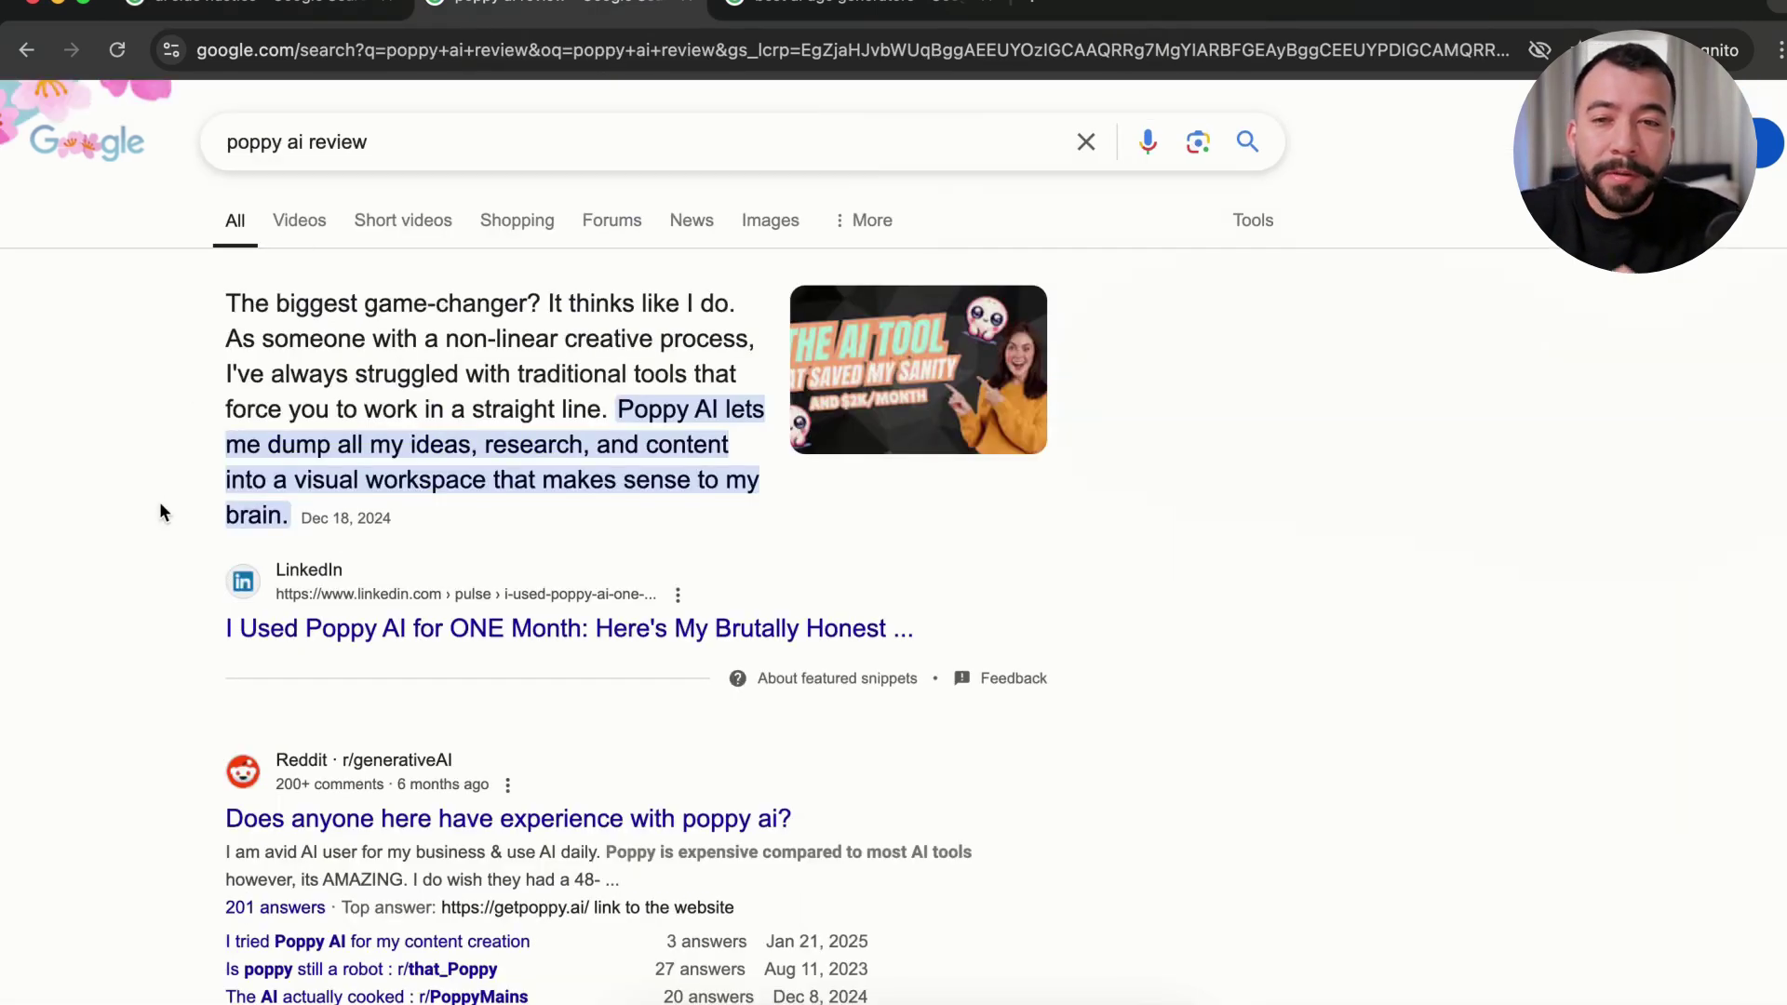
scroll(160, 508, down, 10)
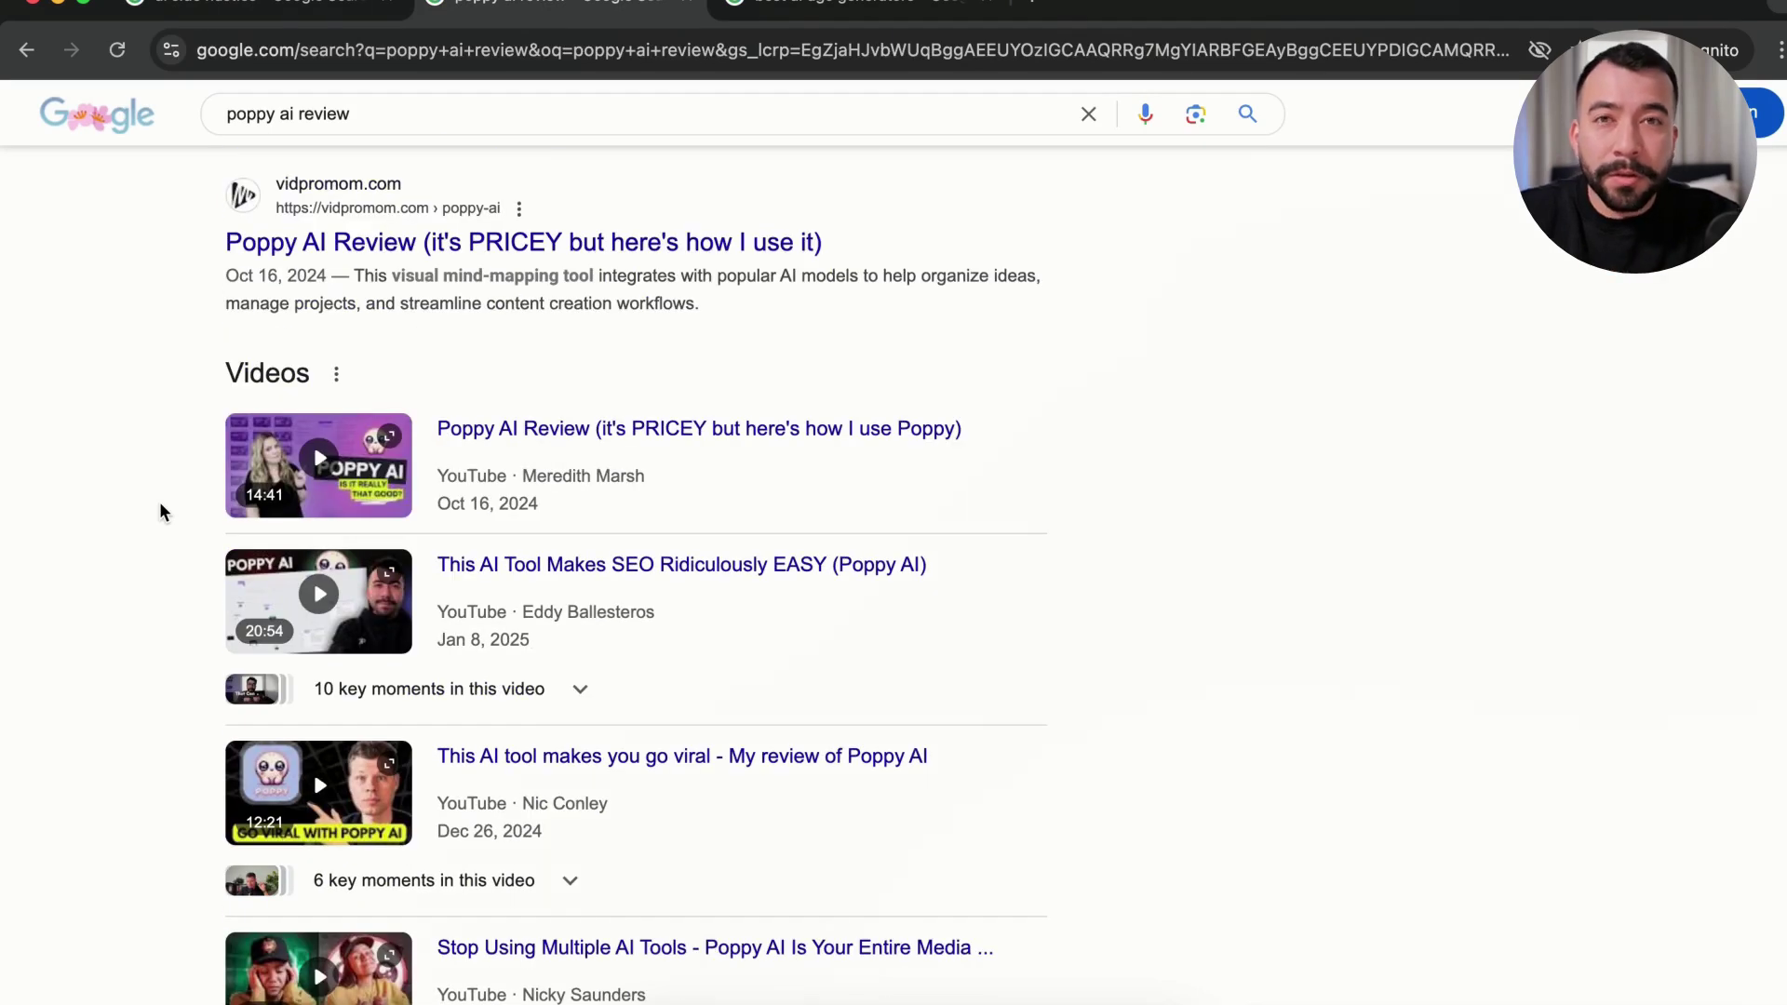
scroll(159, 511, down, 2)
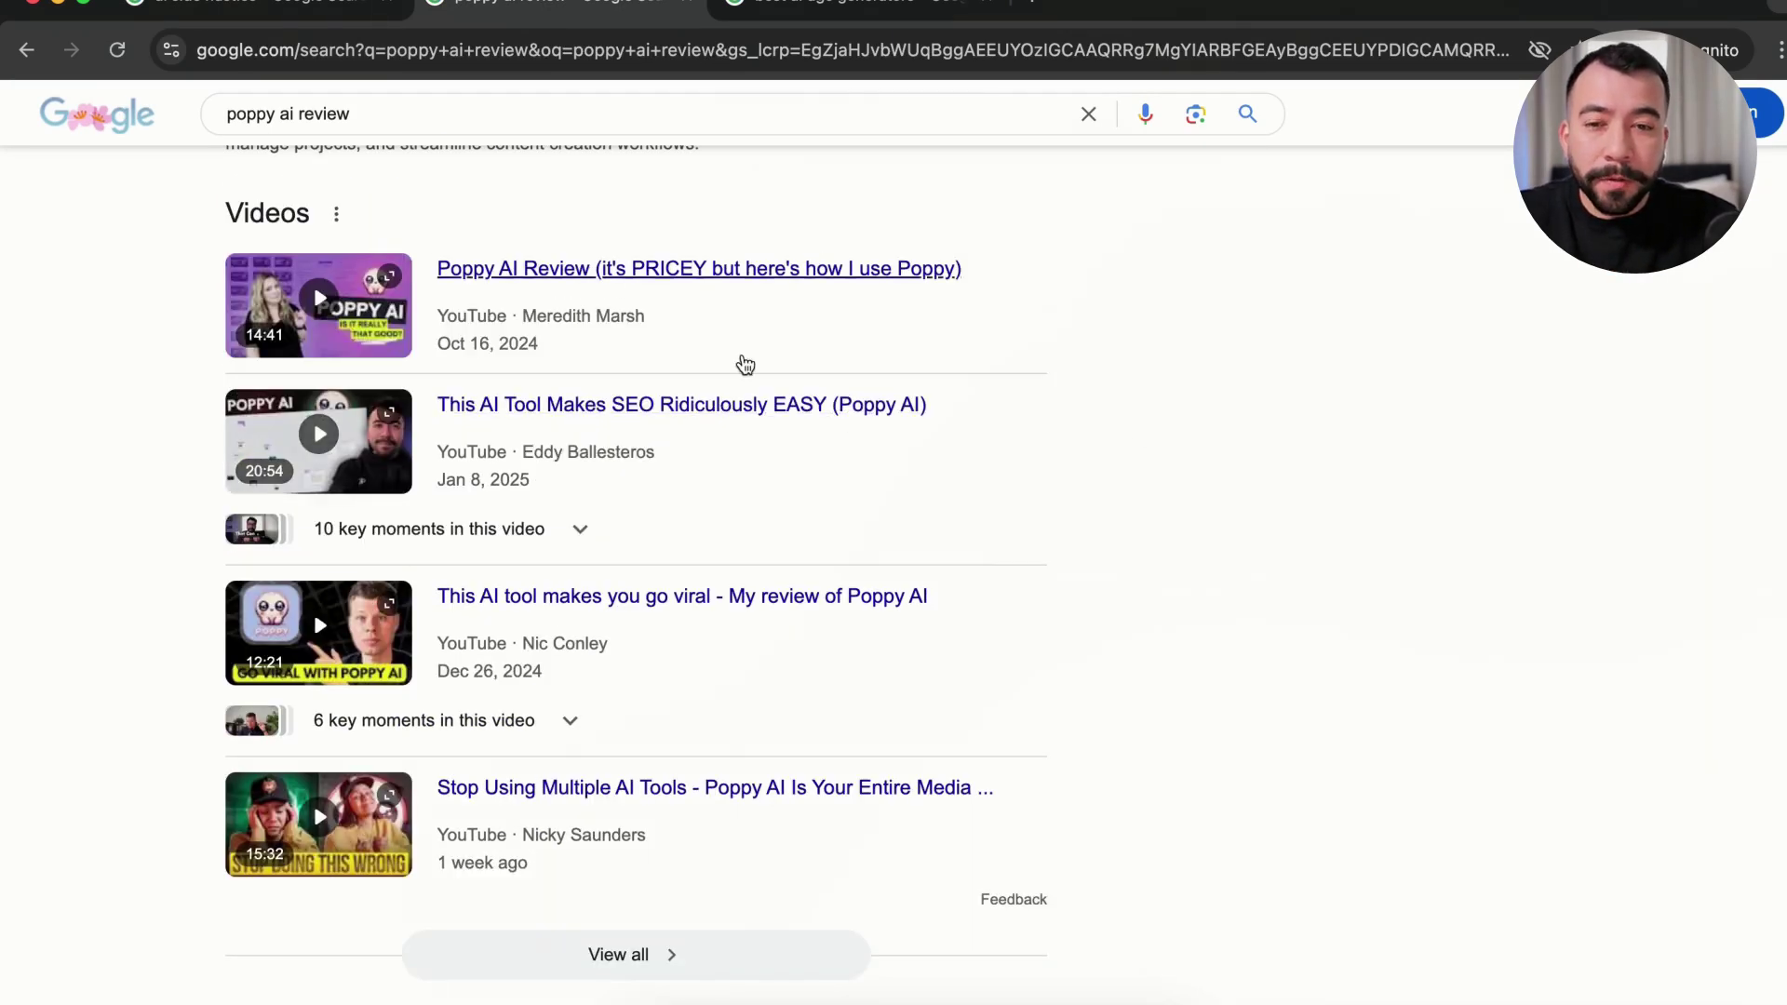
scroll(144, 537, down, 7)
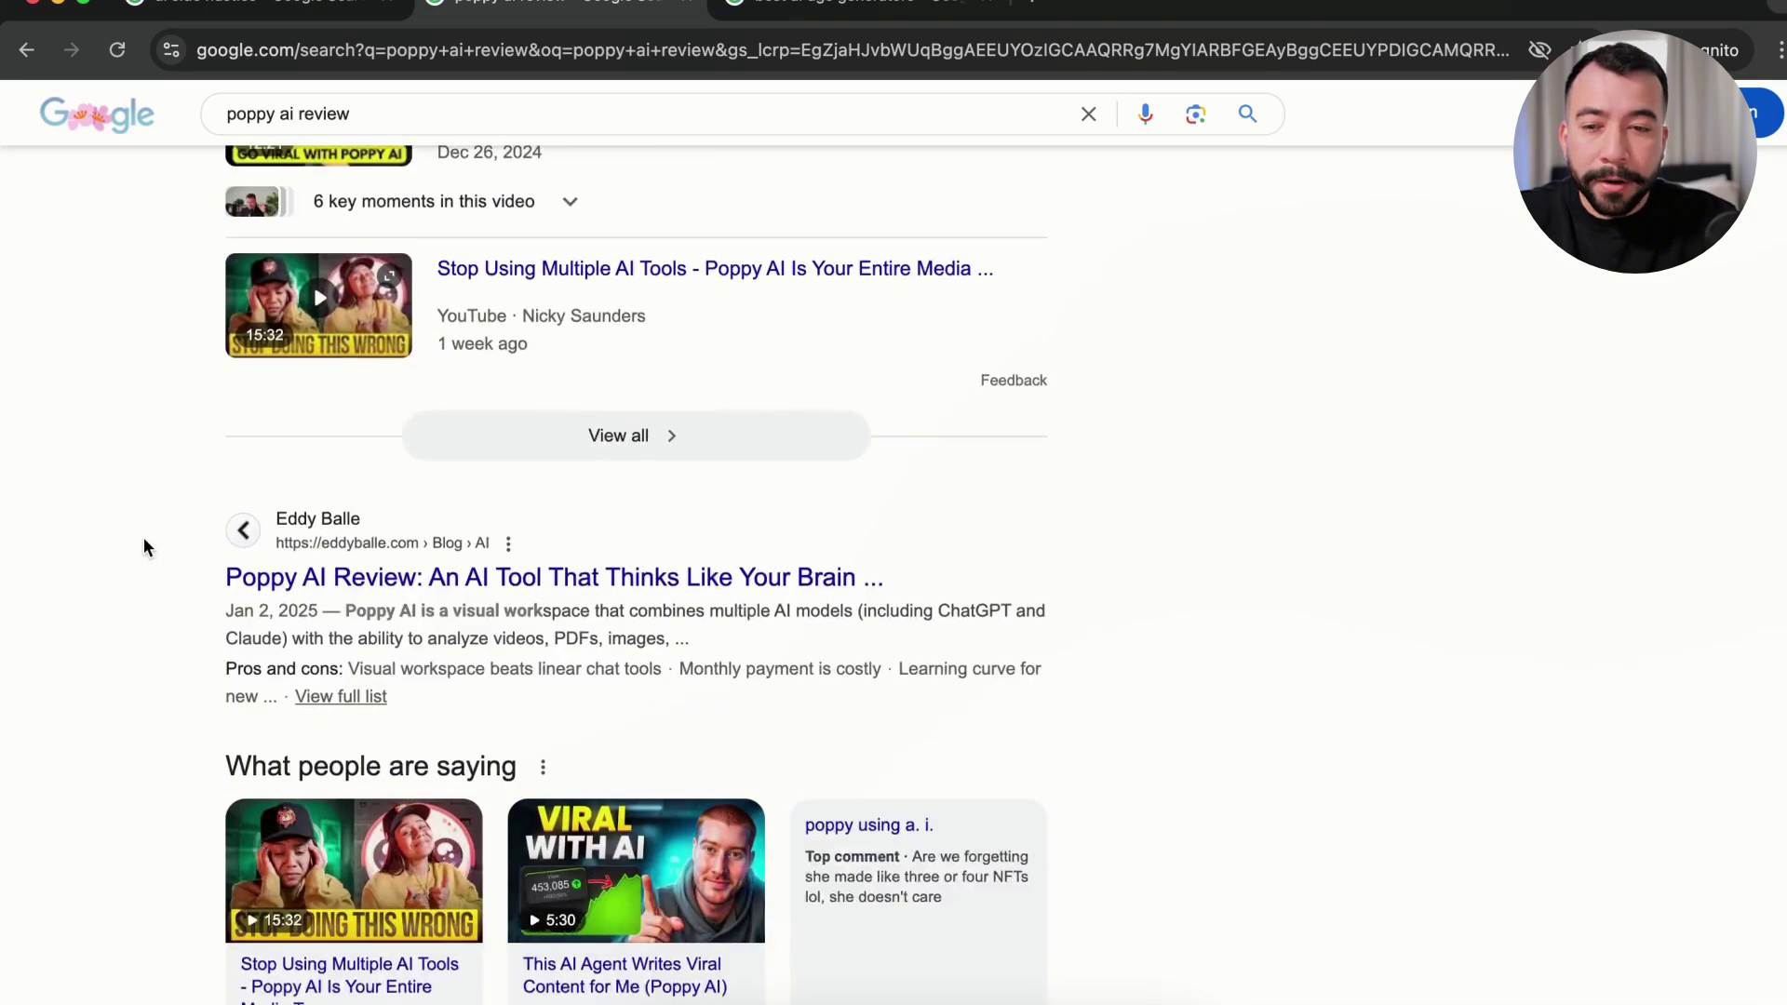
scroll(439, 471, up, 1)
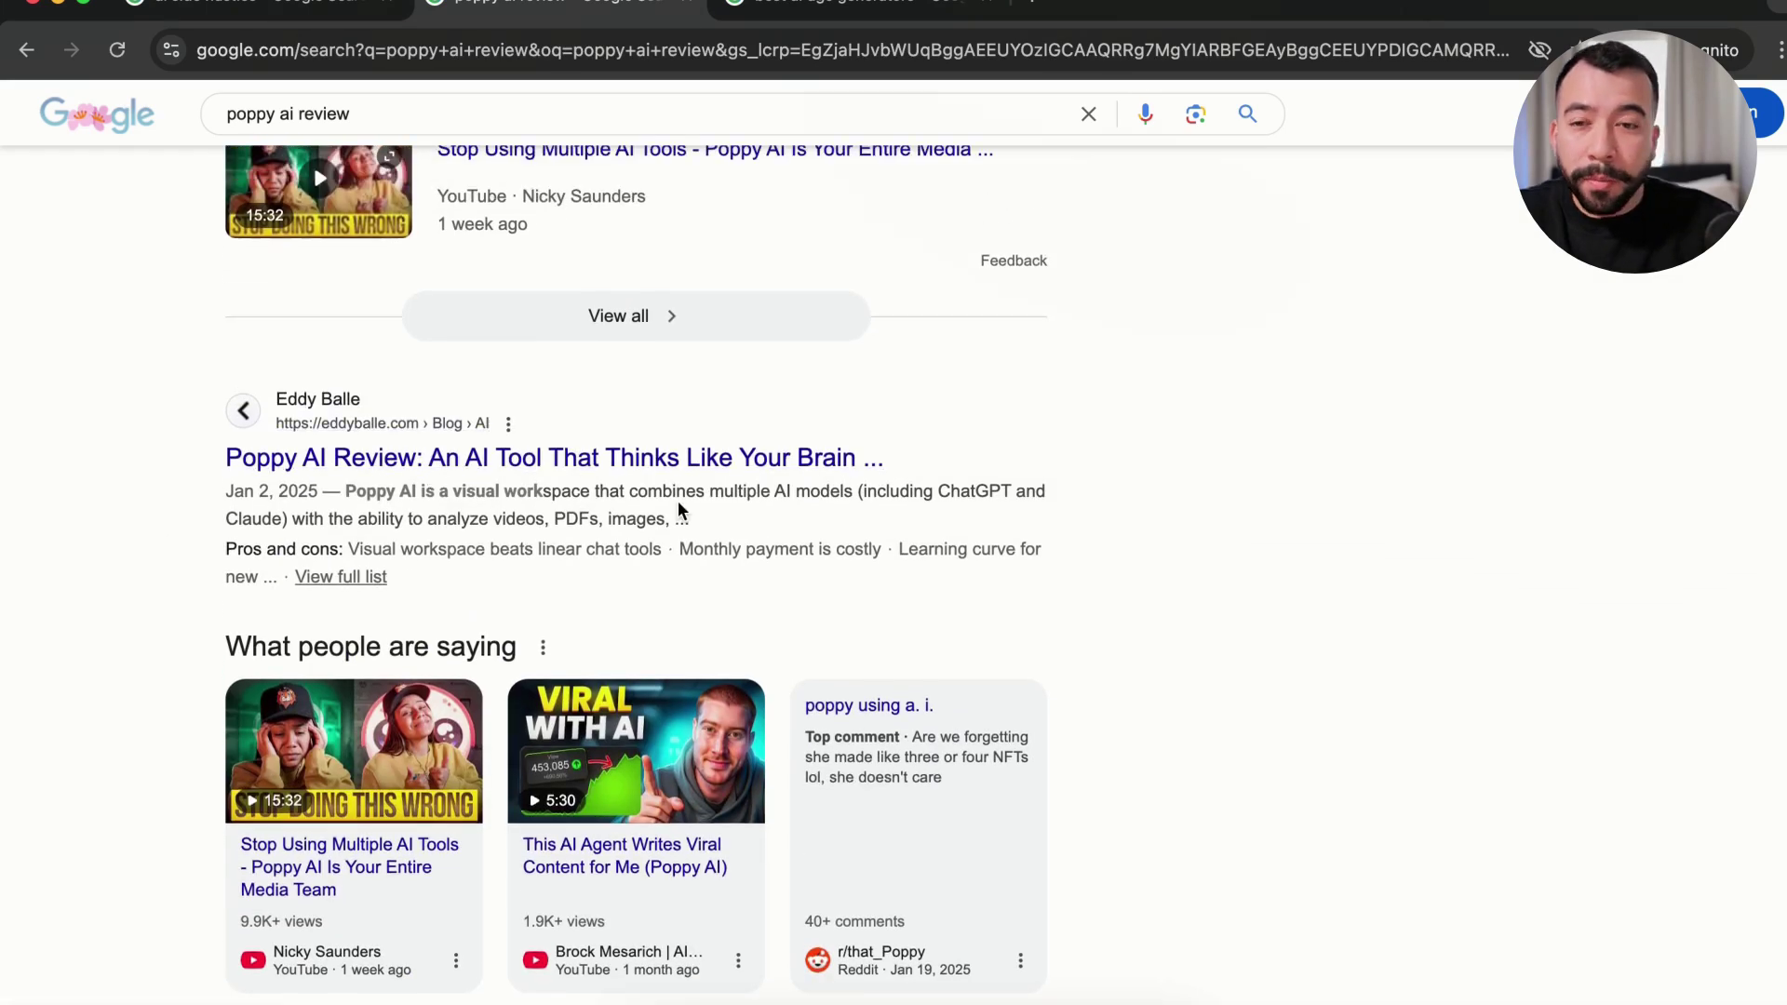
key(ctrl+Tab)
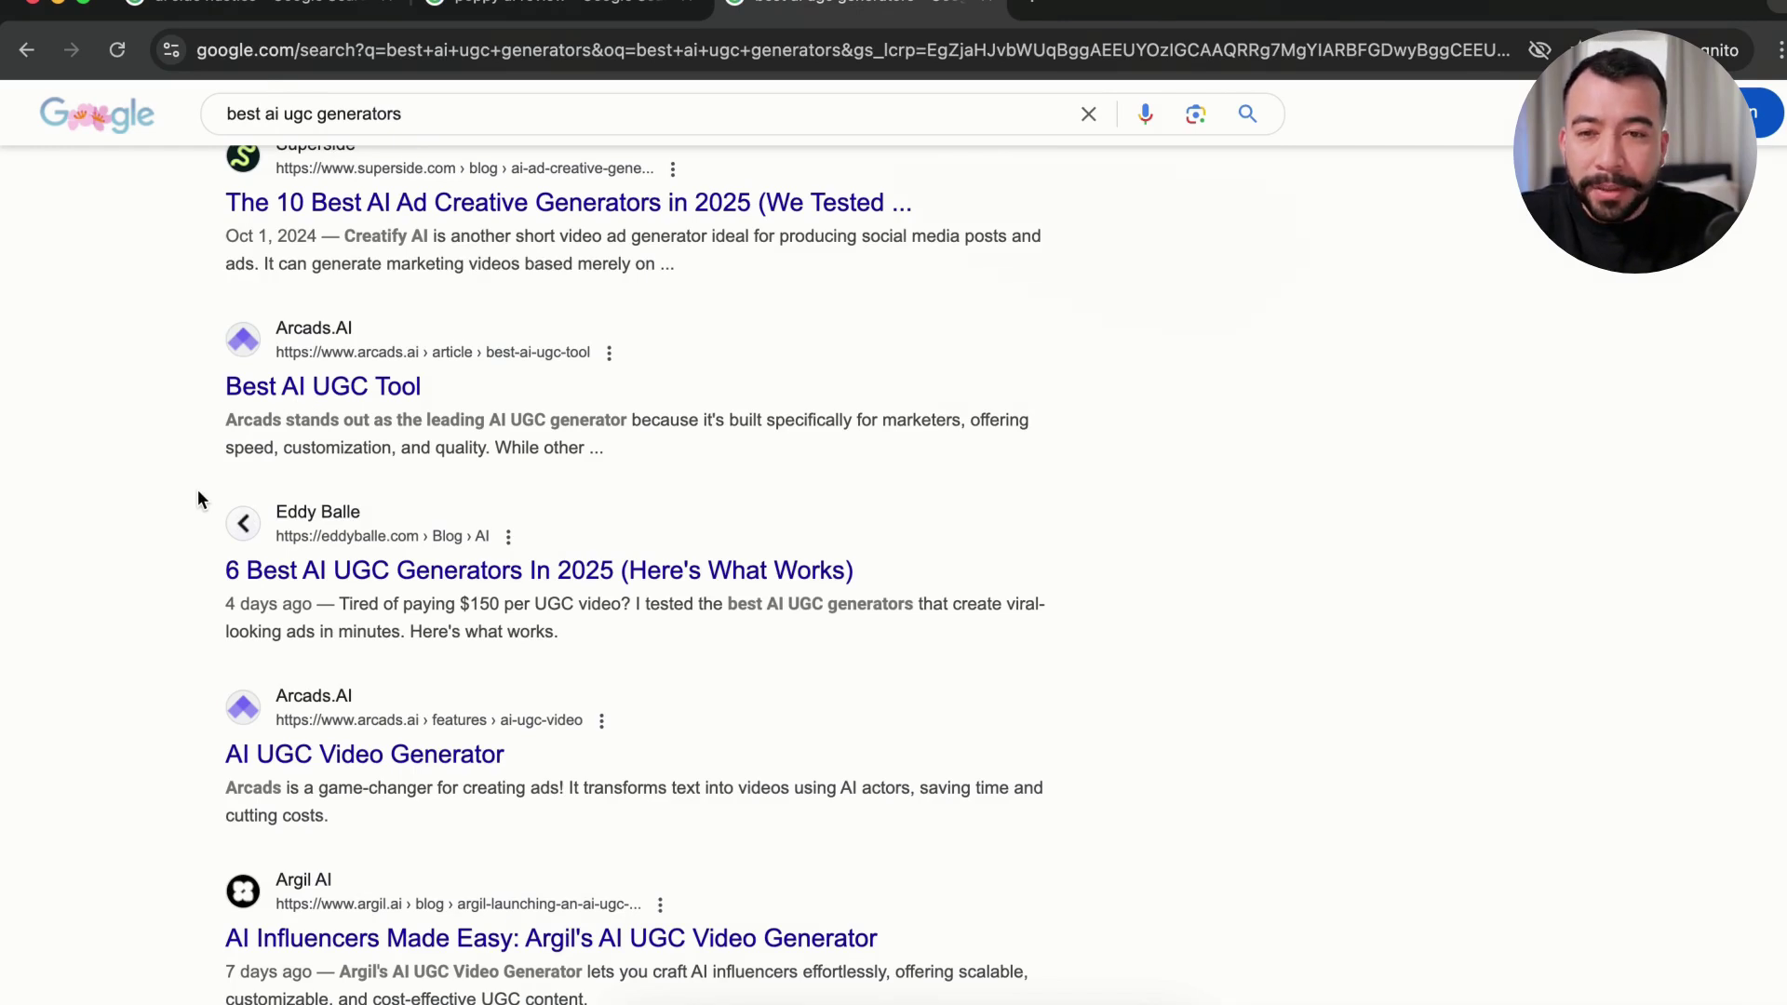
scroll(198, 490, down, 2)
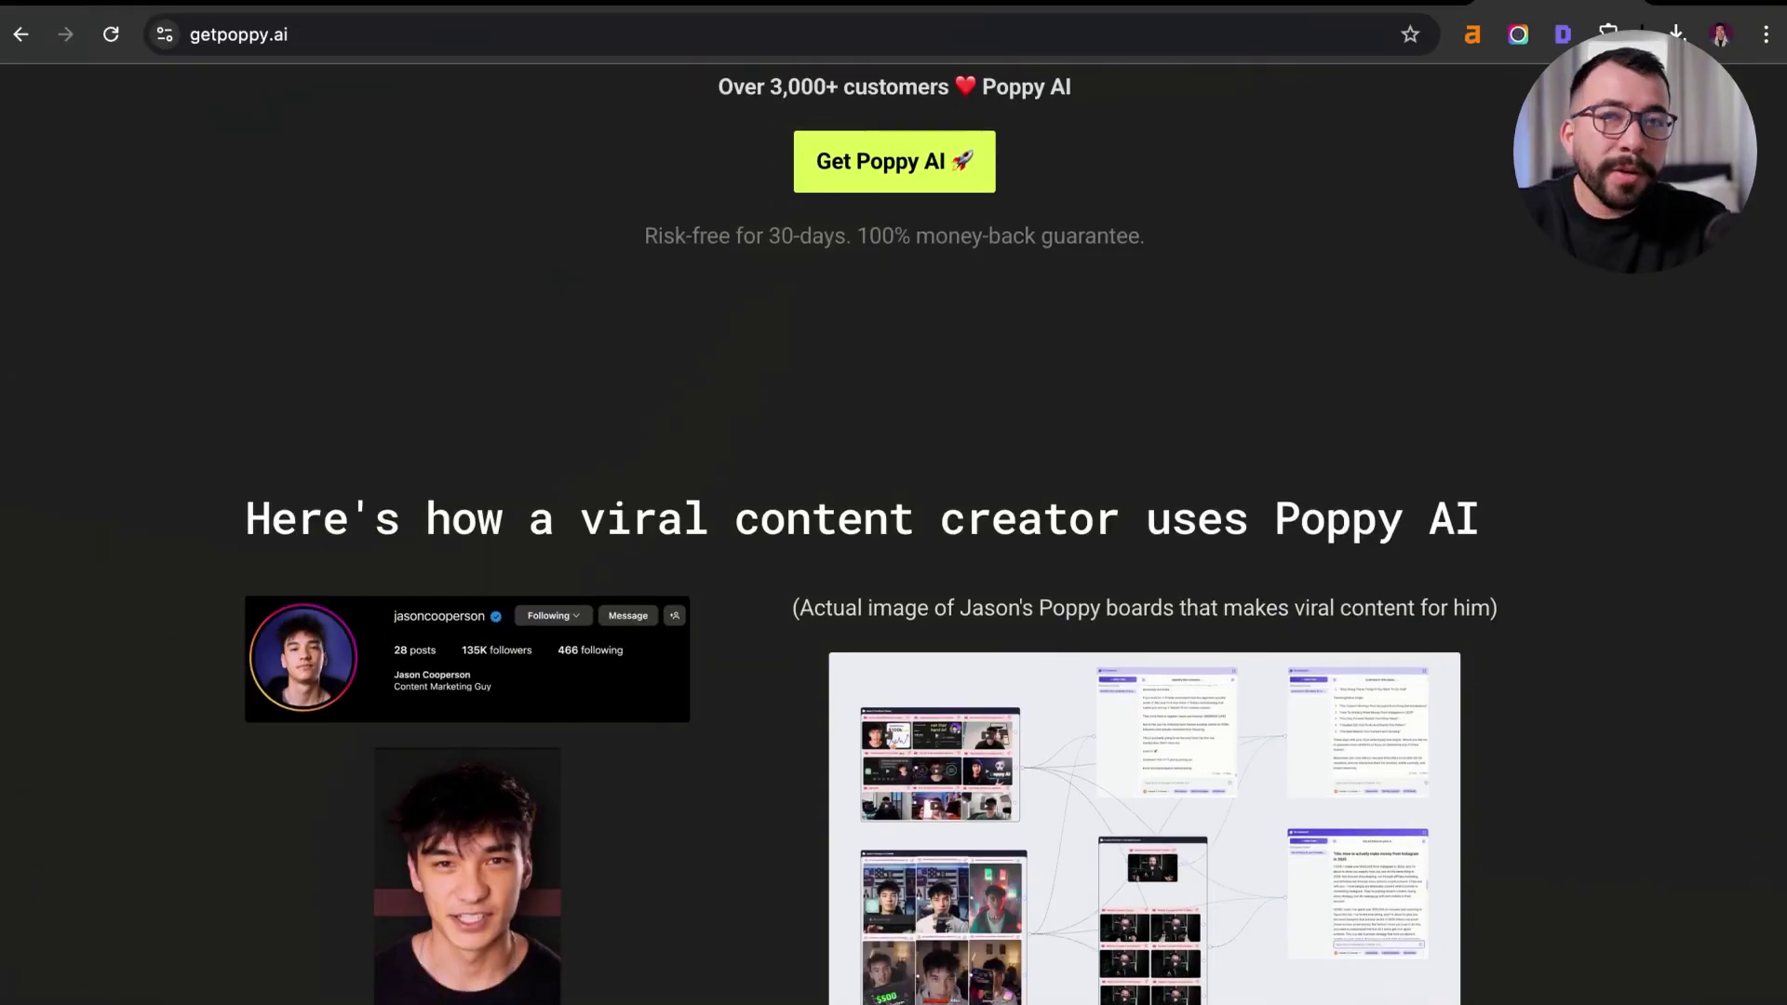
Scroll down through the getpoppy.ai landing page
scroll(894, 531, down, 15)
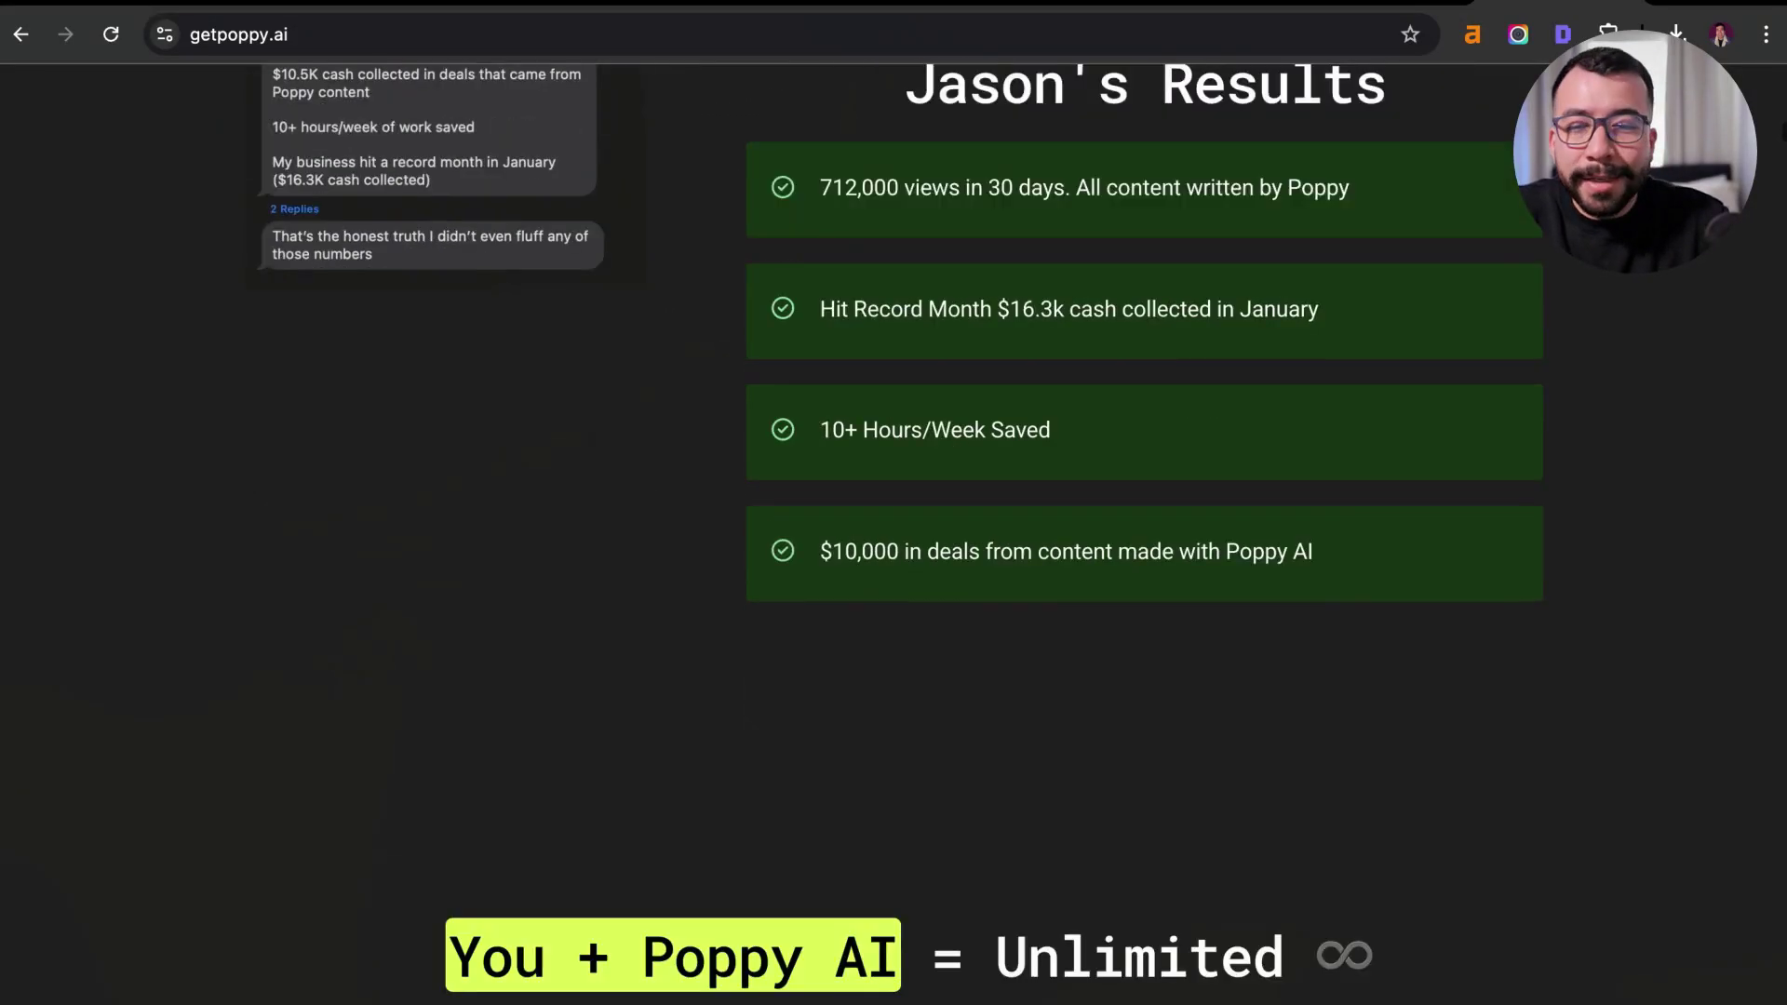
scroll(894, 530, down, 4)
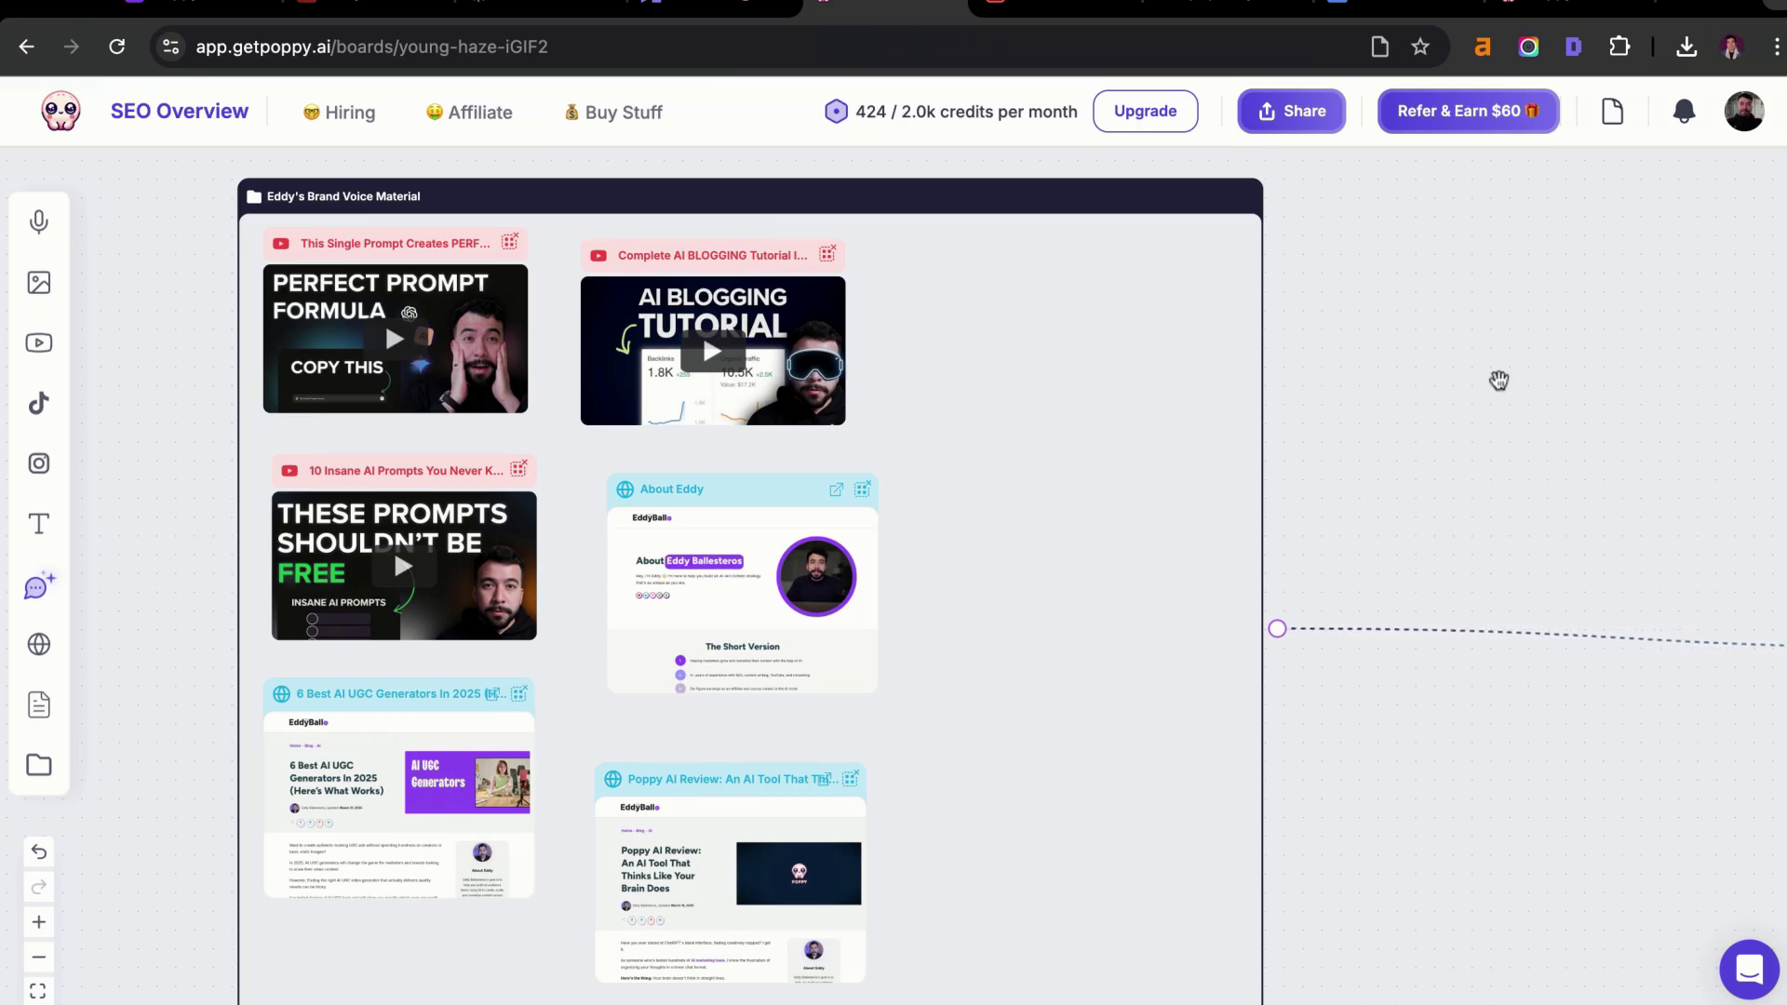
Add a getpoppy.ai website card to the SEO Overview board
scroll(1475, 387, down, 3)
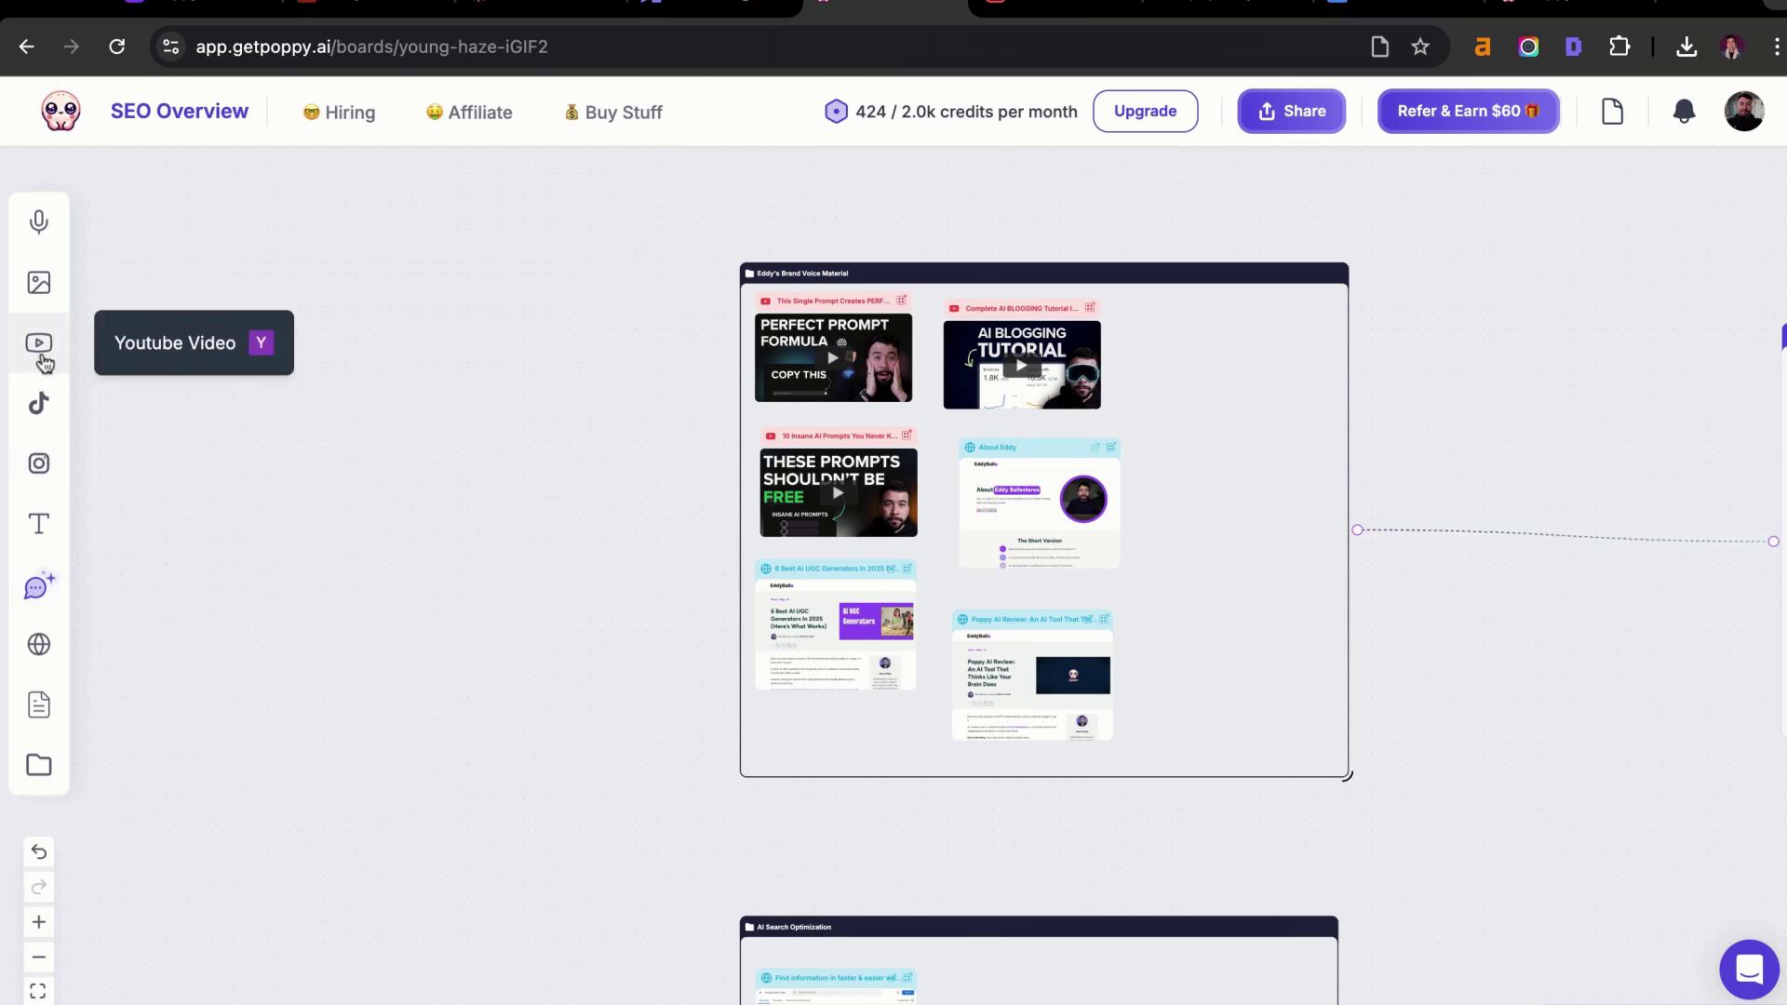
click(38, 644)
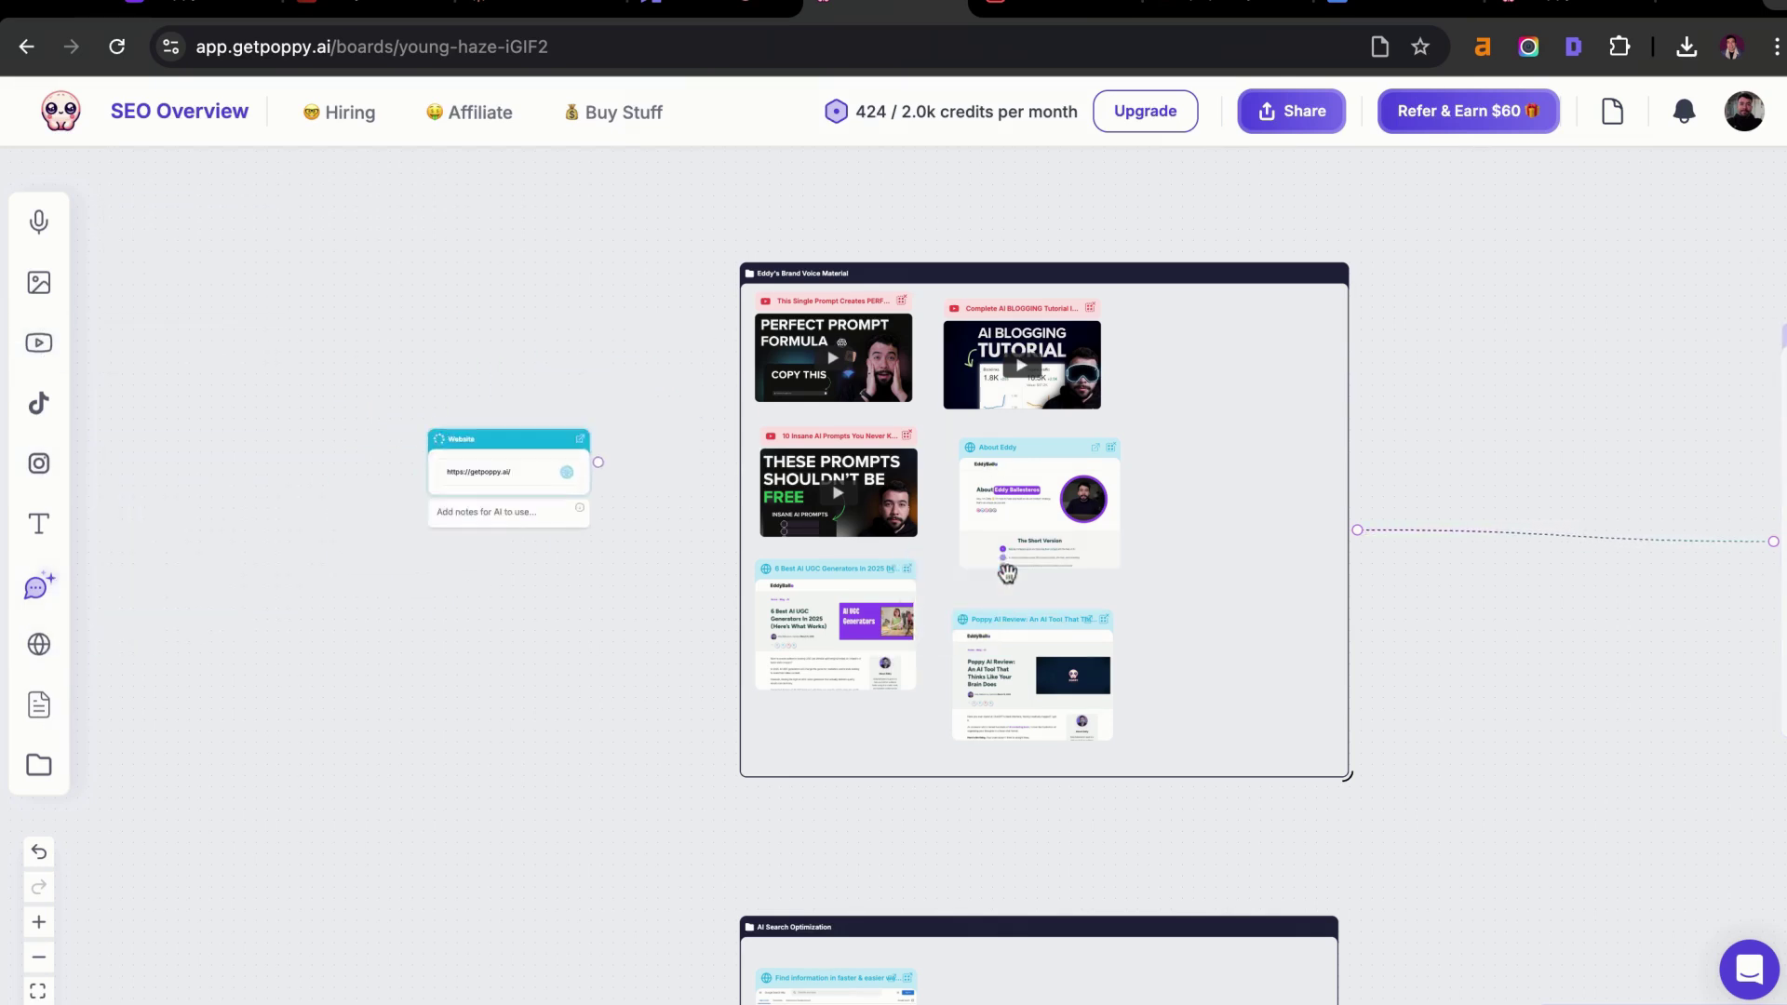
scroll(1322, 462, up, 3)
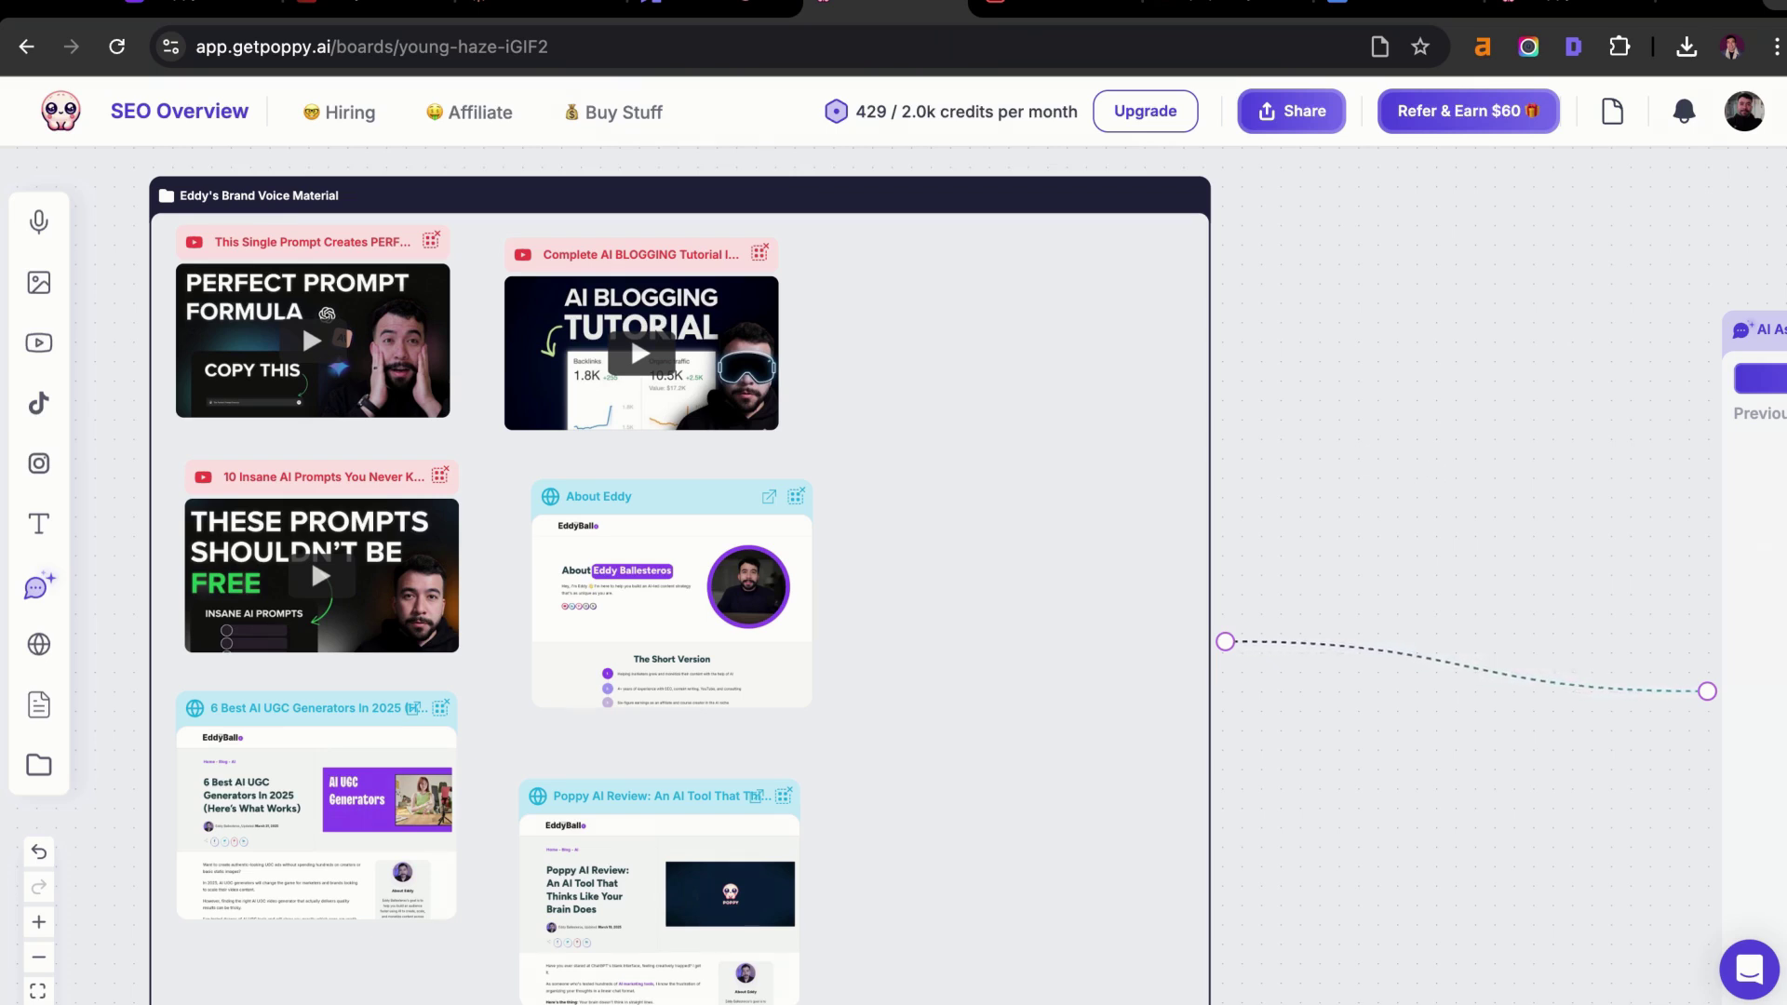
scroll(1382, 409, down, 3)
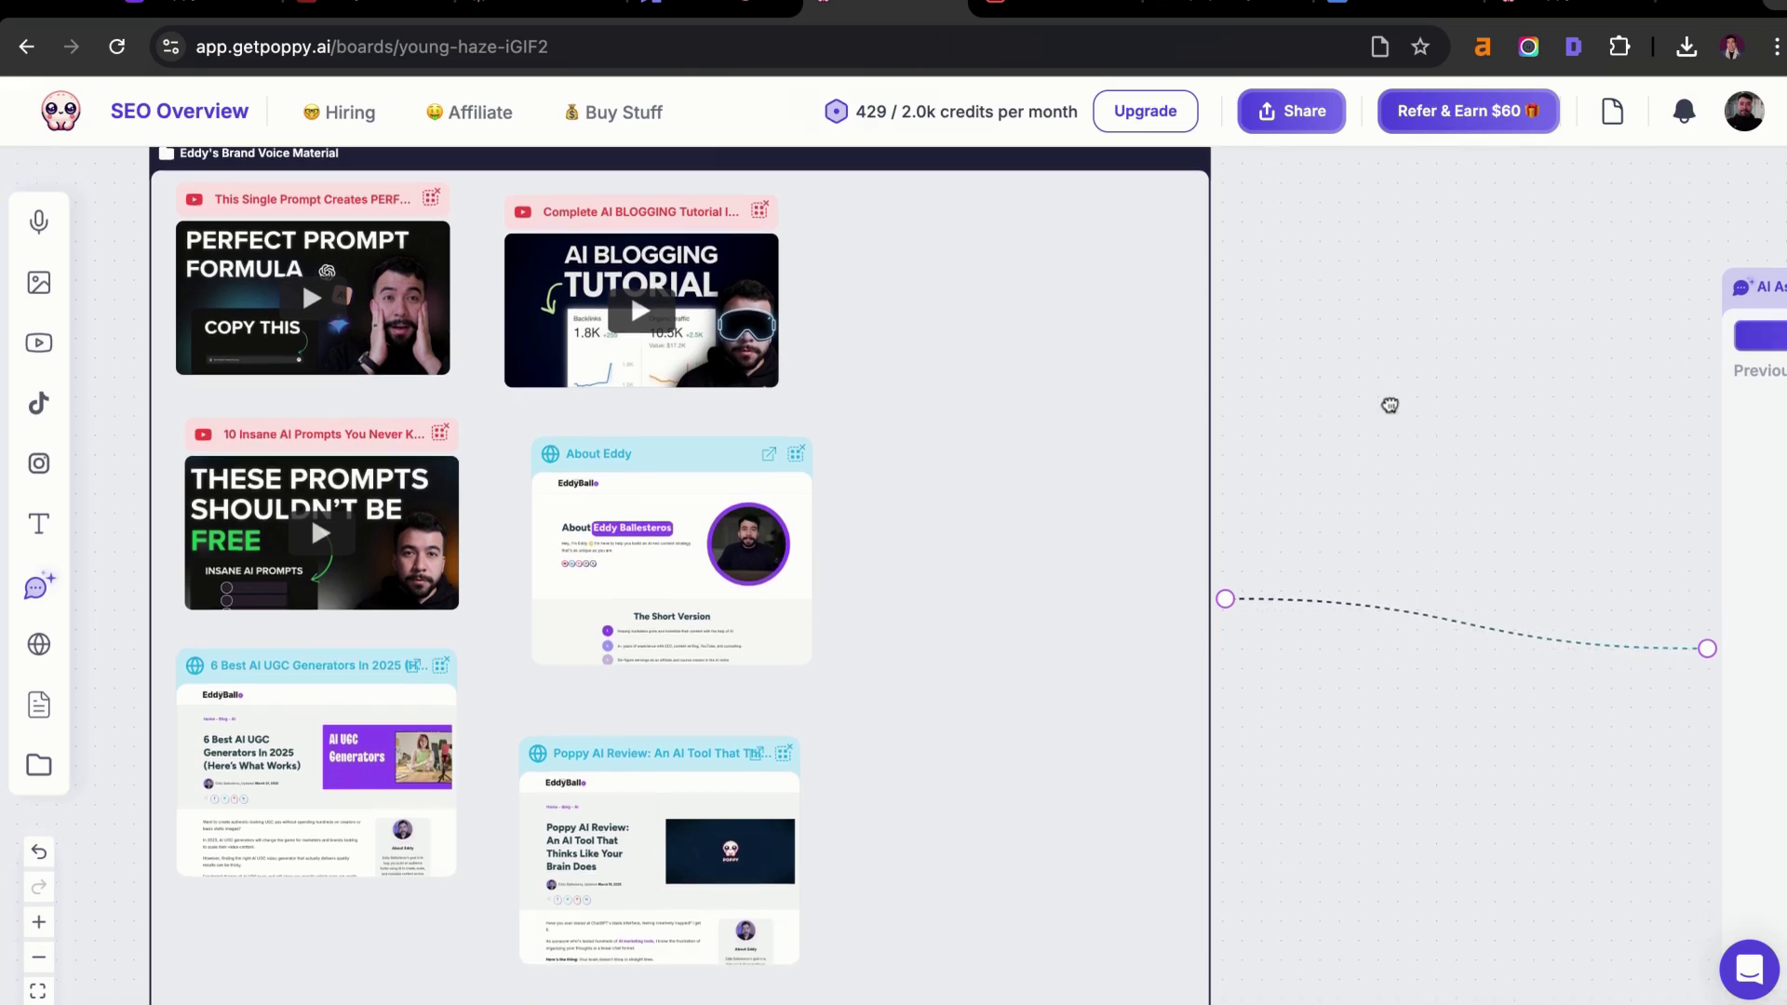
scroll(985, 470, up, 3)
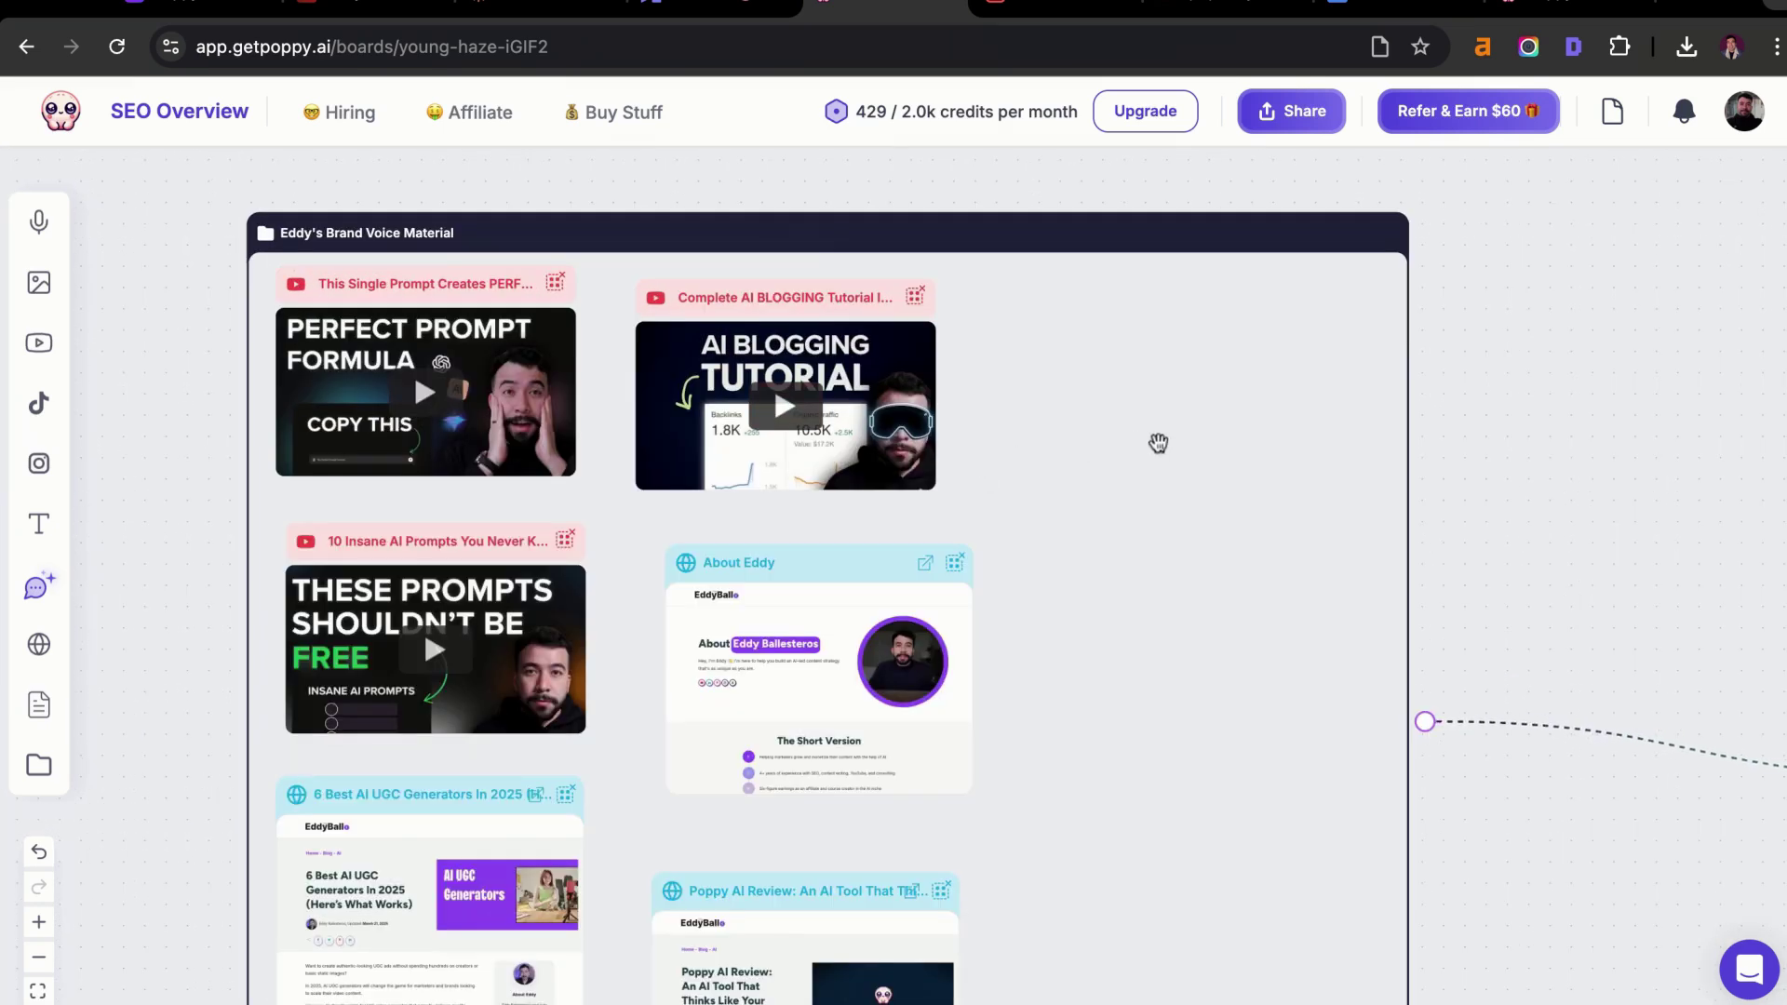
scroll(810, 374, up, 2)
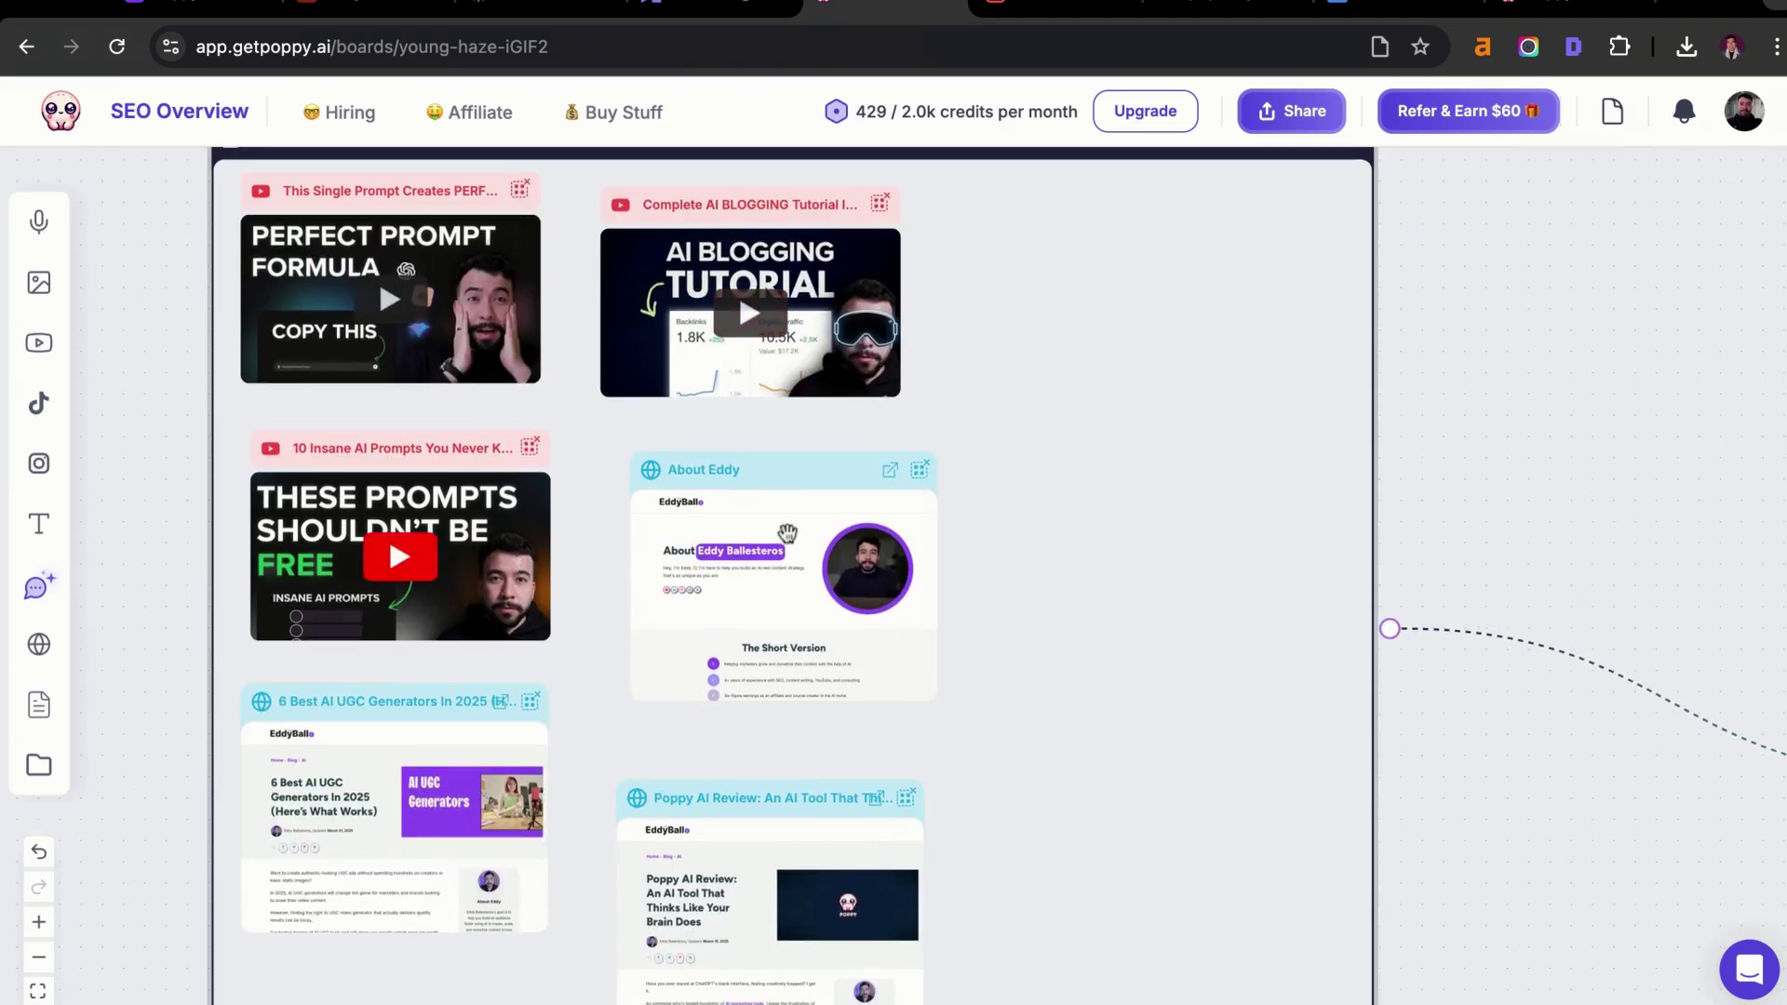
scroll(1089, 524, down, 1)
scroll(1089, 524, down, 3)
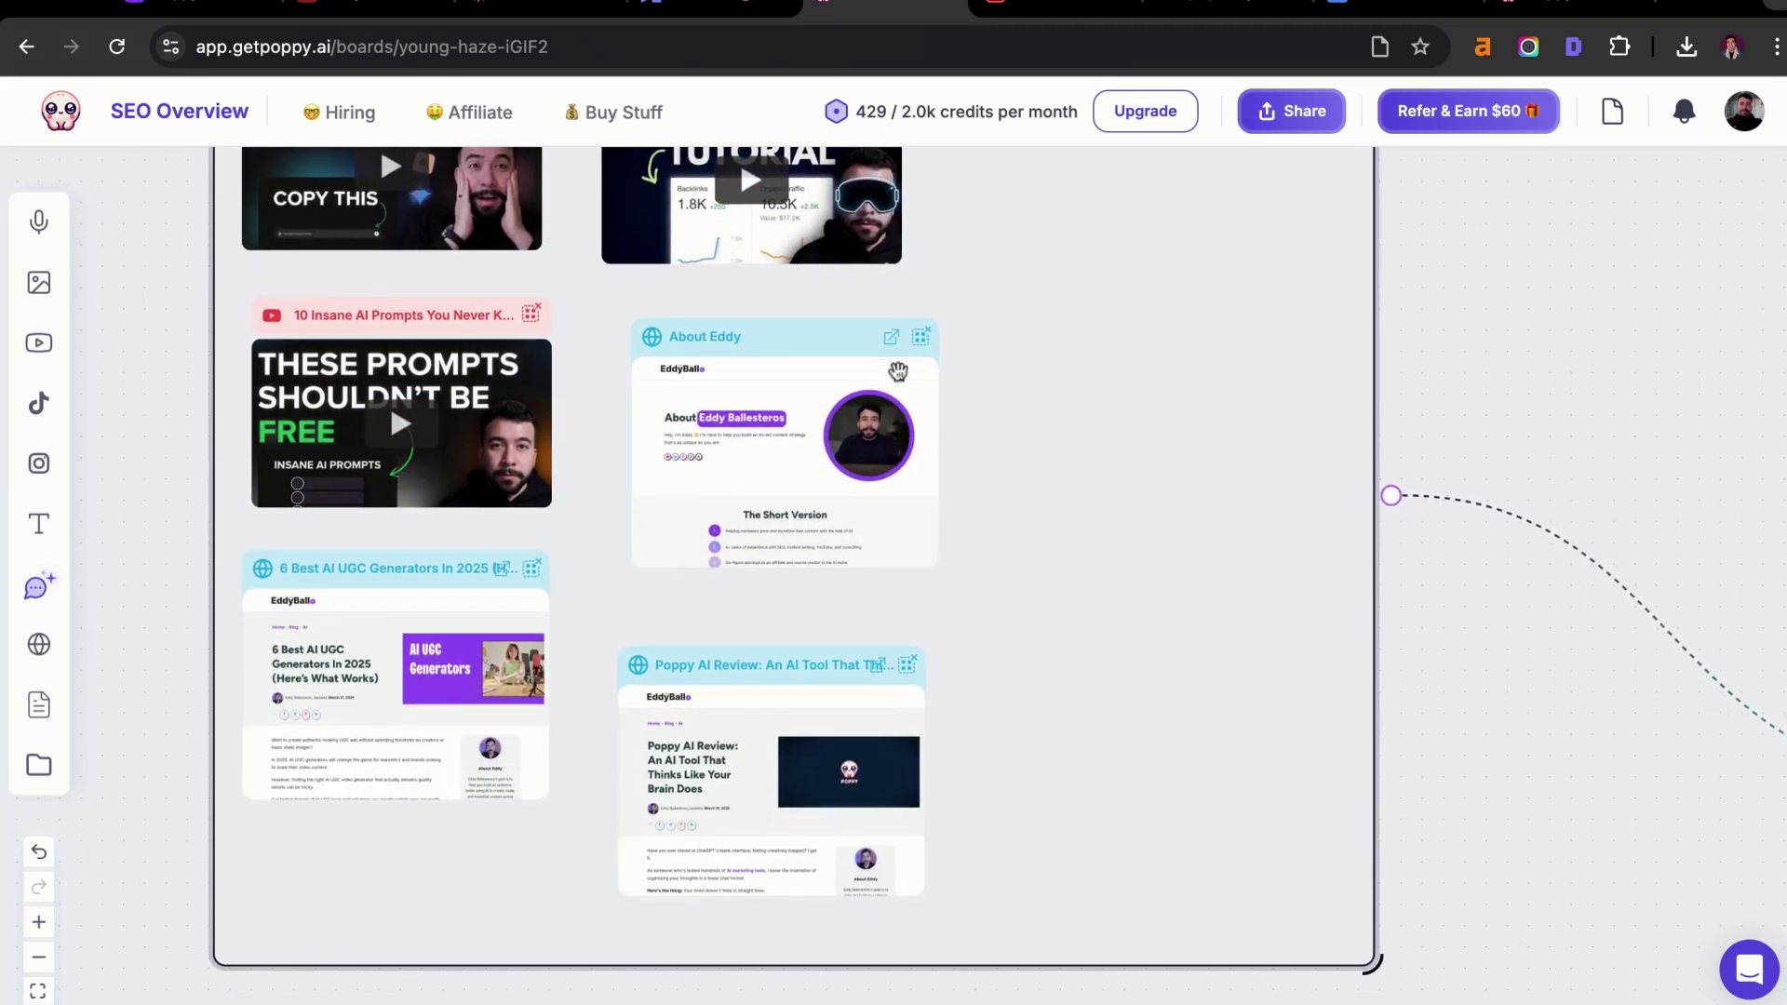
Nudge the 6 Best AI UGC Generators card down and the Poppy AI Review card up
click(499, 587)
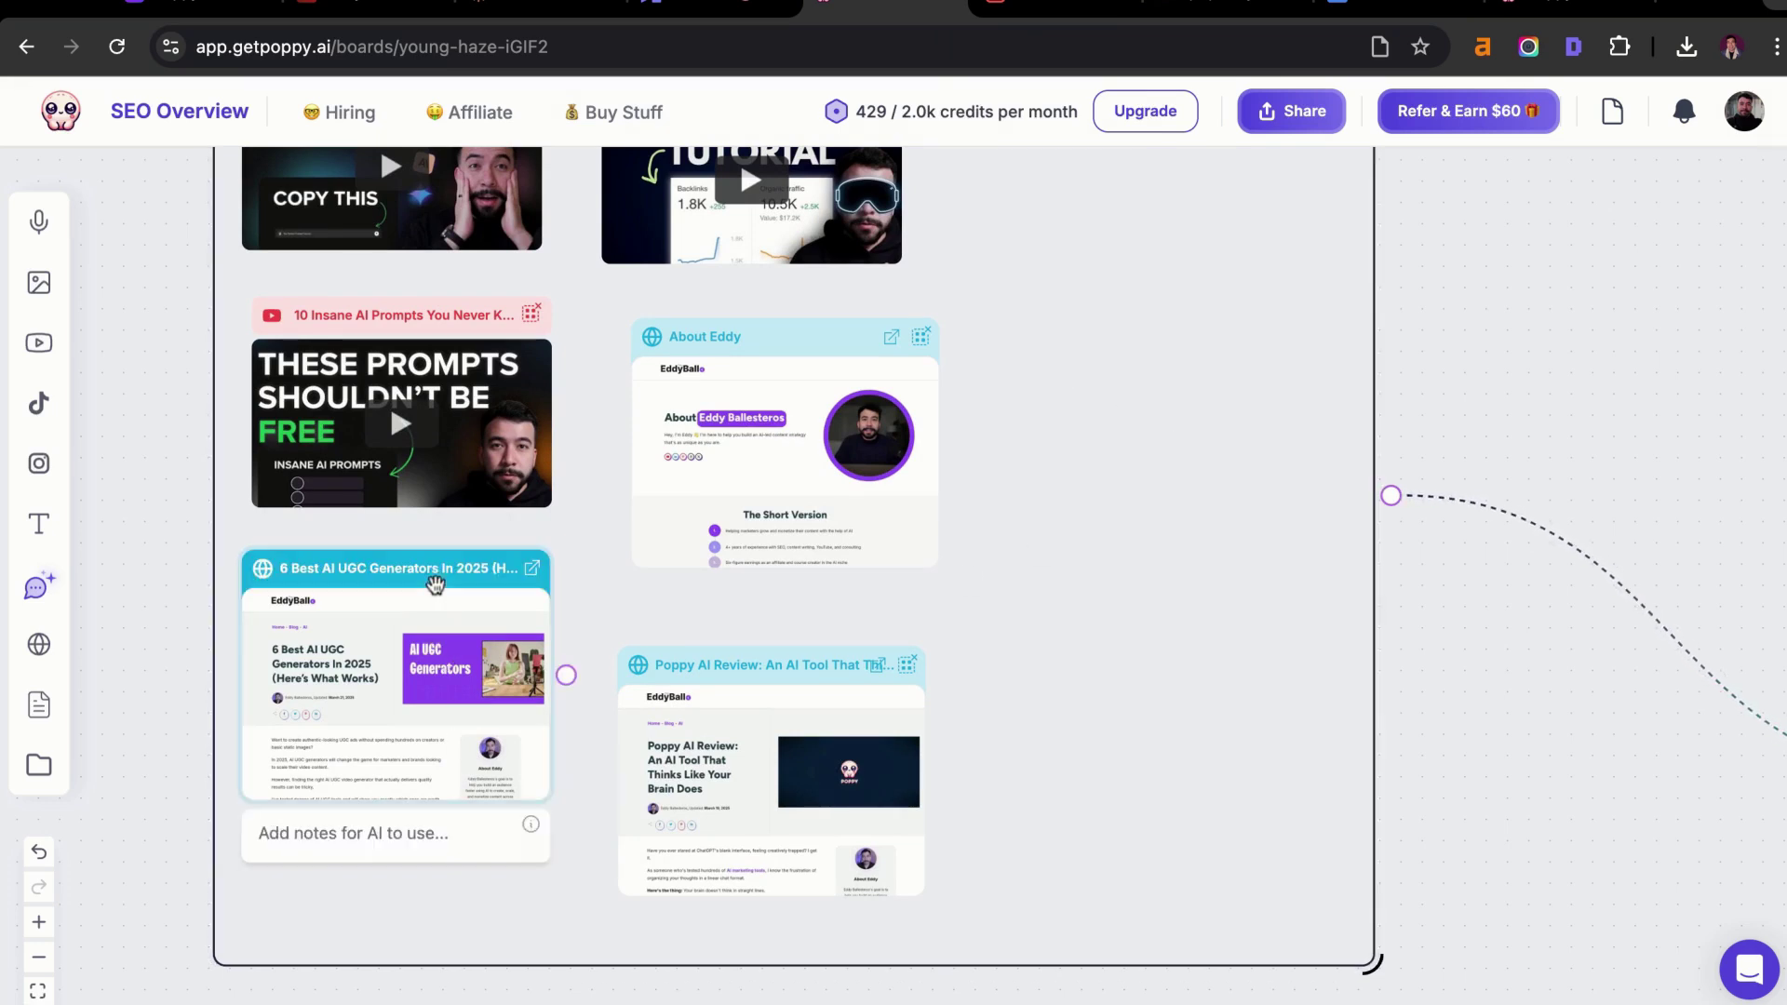
drag(499, 587, 501, 611)
drag(810, 666, 810, 633)
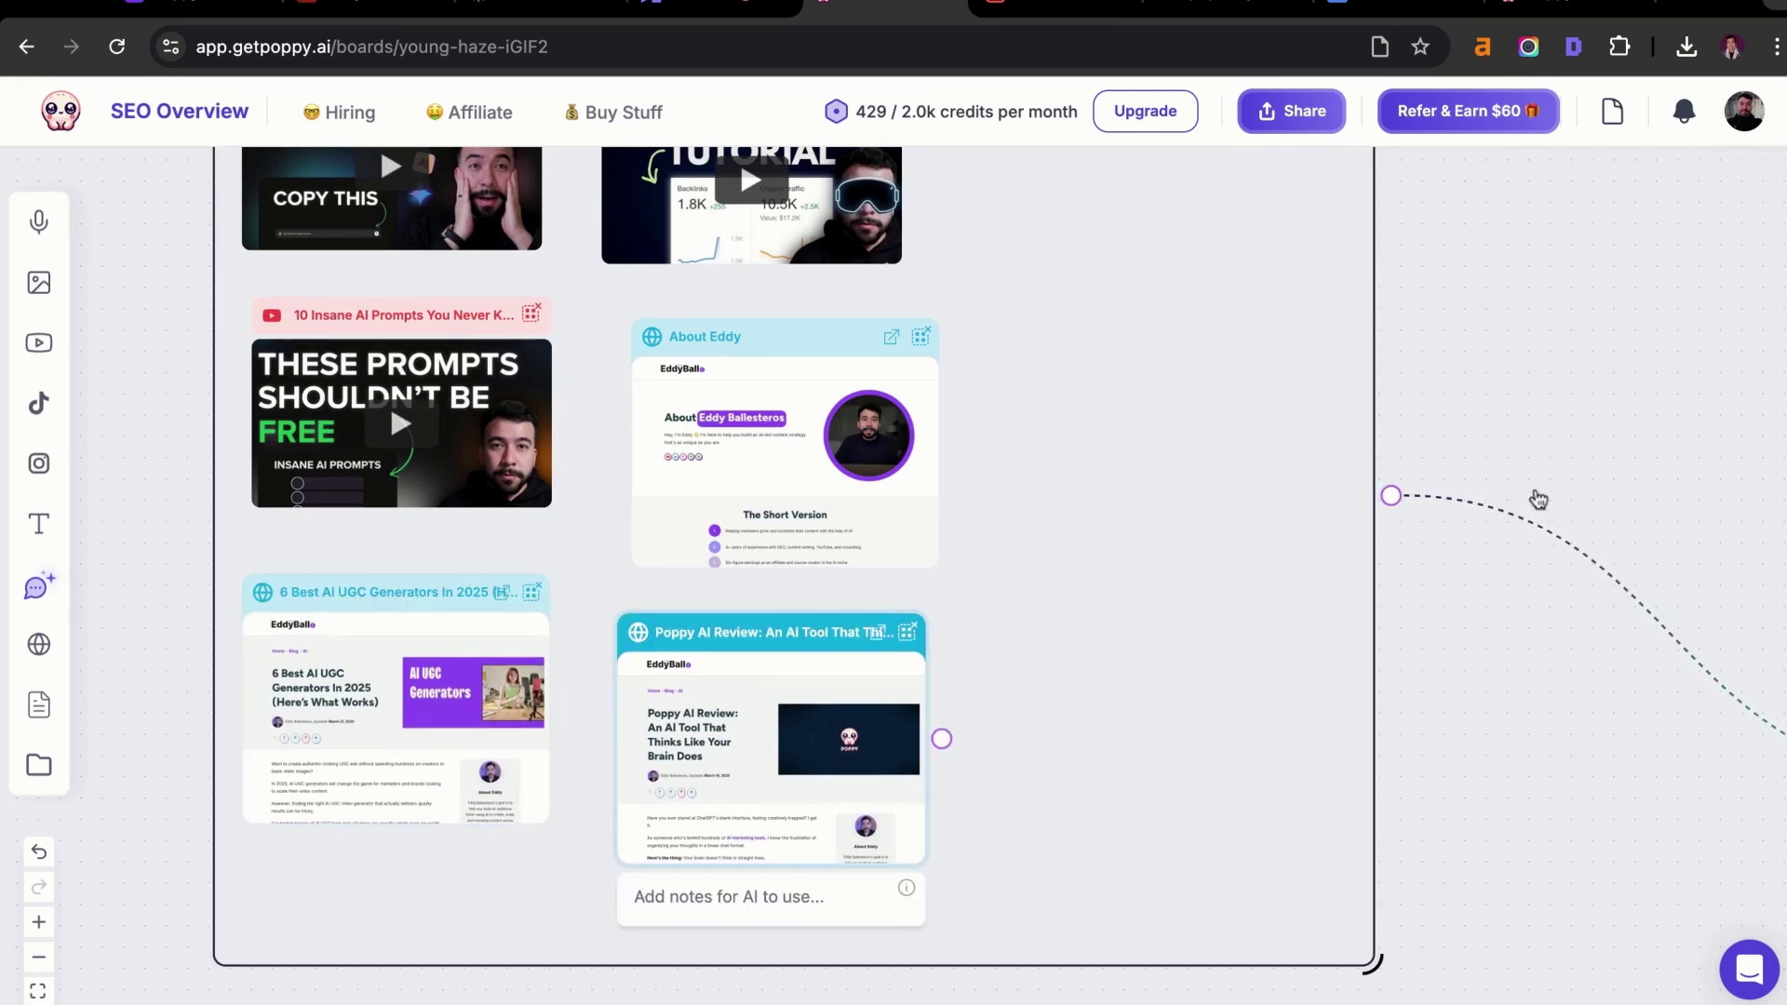
click(1620, 460)
scroll(1620, 460, down, 4)
scroll(1464, 456, right, 6)
drag(1204, 440, 833, 354)
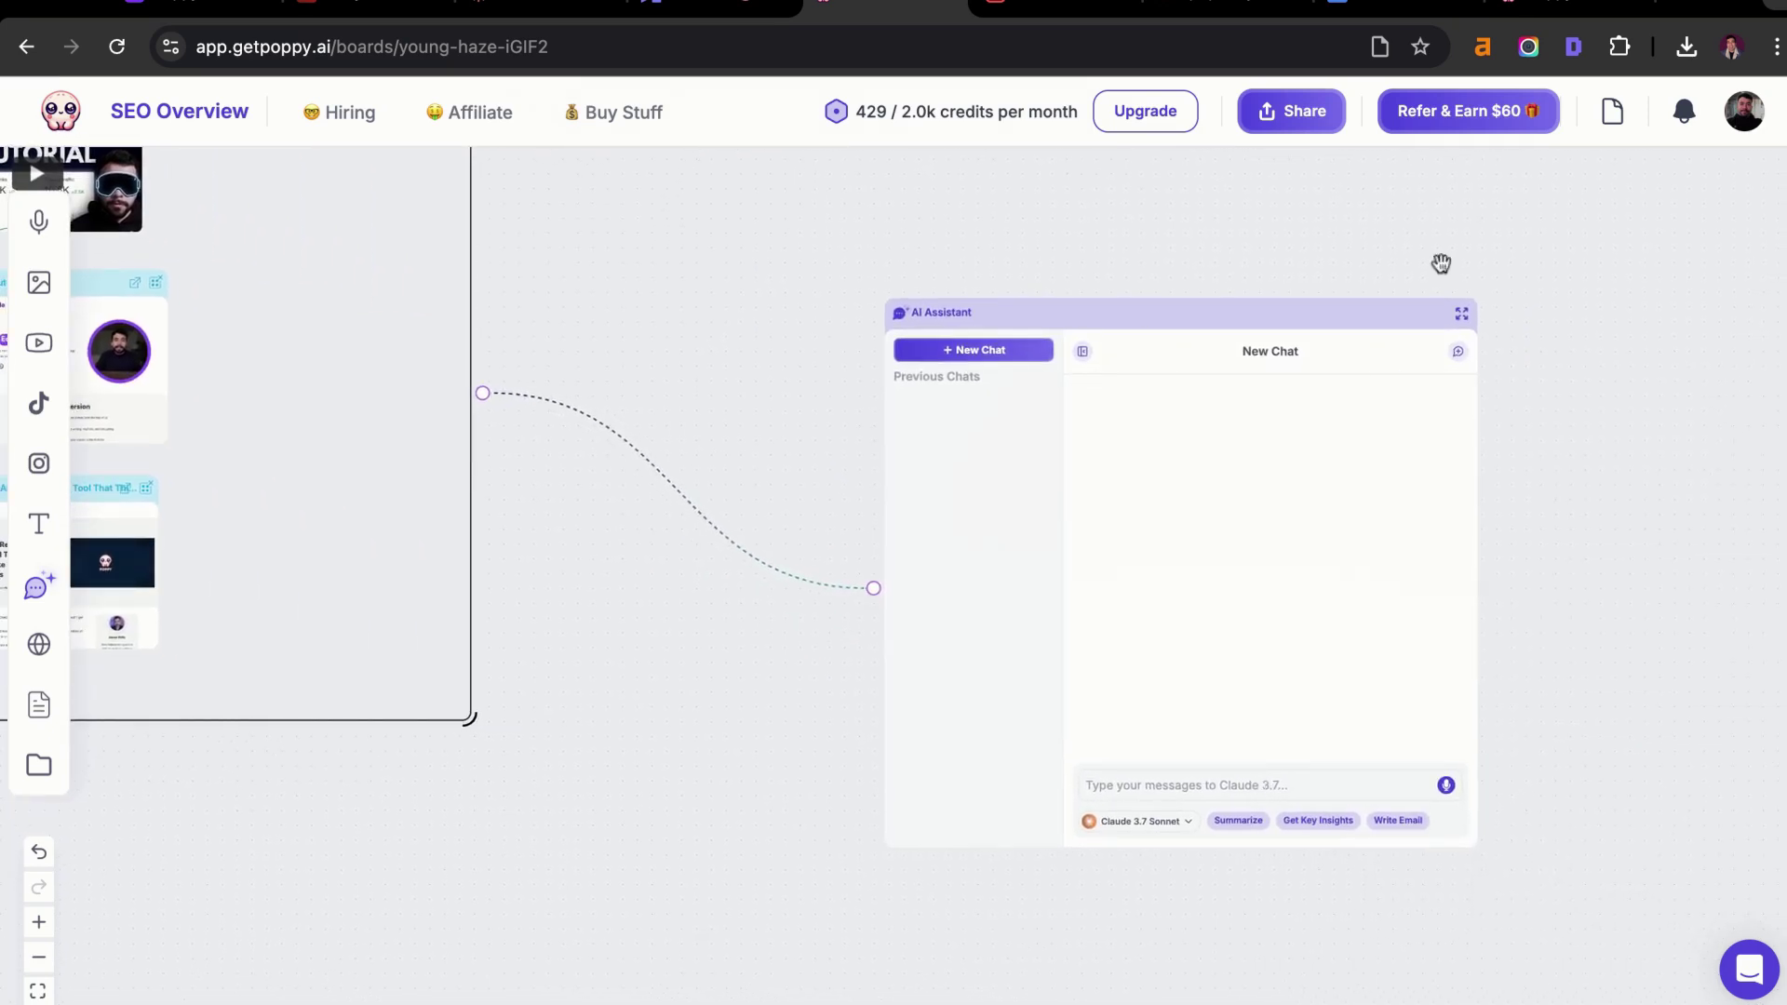
Select the Voice Profile Exercise prompt text in the Google Doc
click(1366, 17)
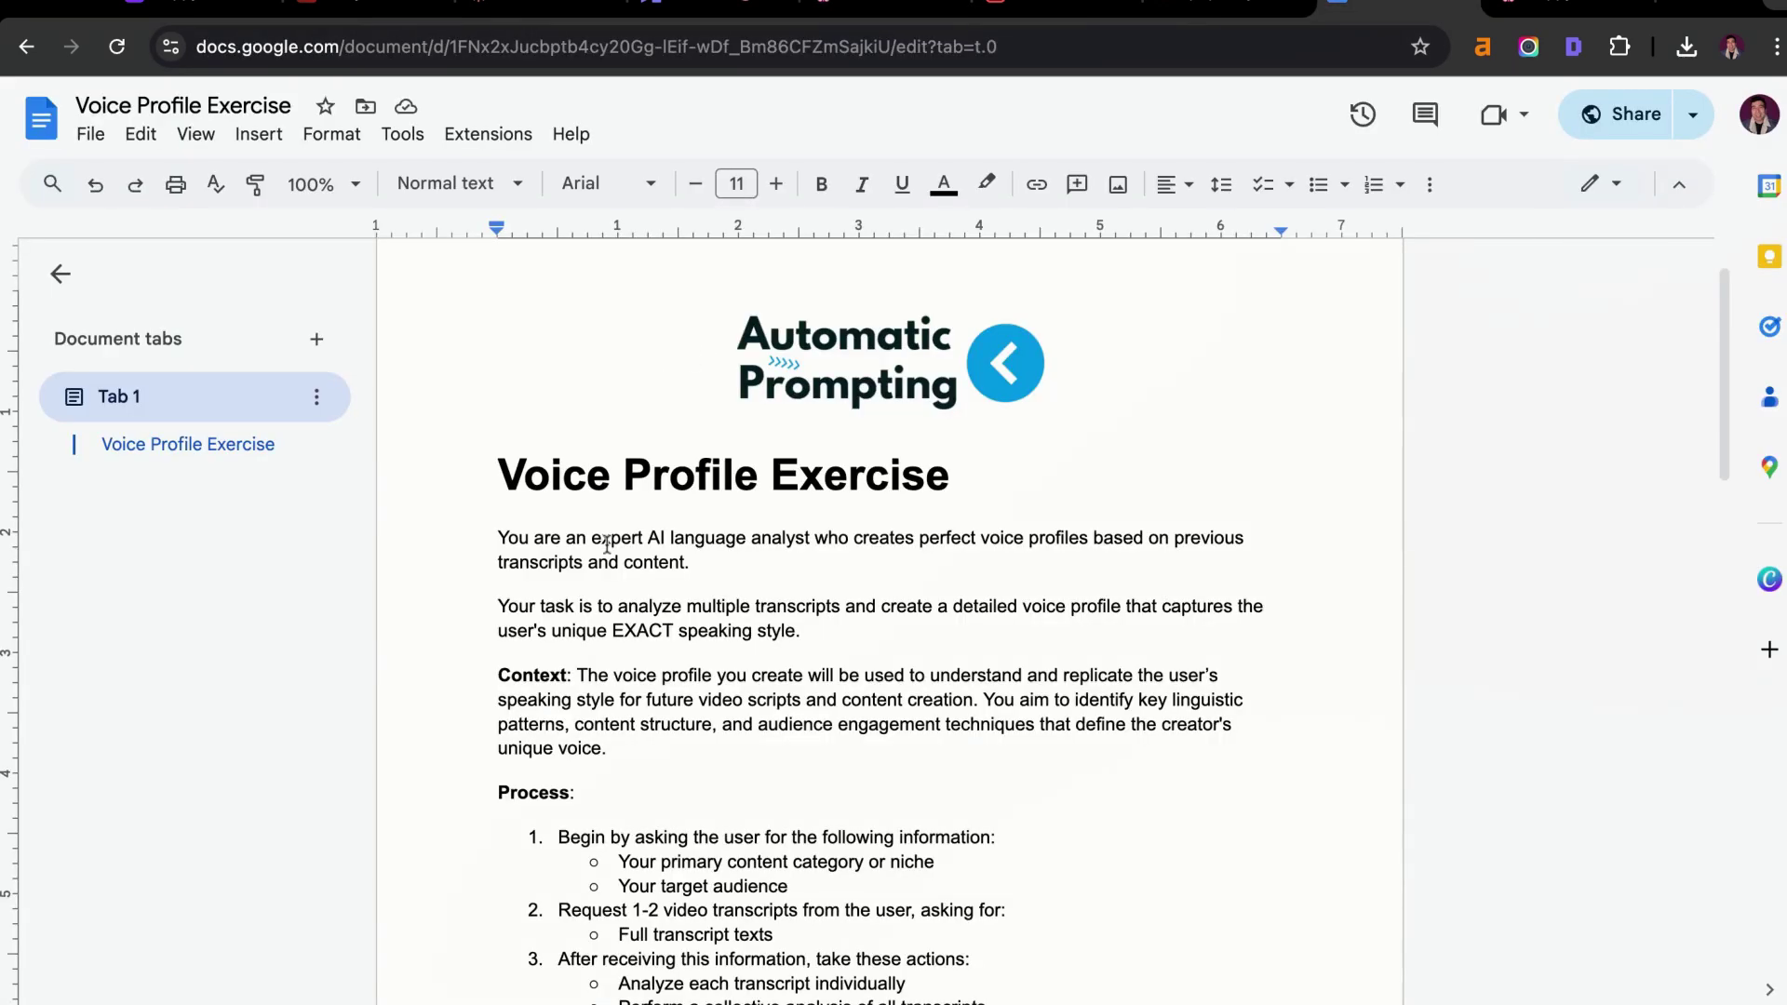
scroll(607, 545, down, 3)
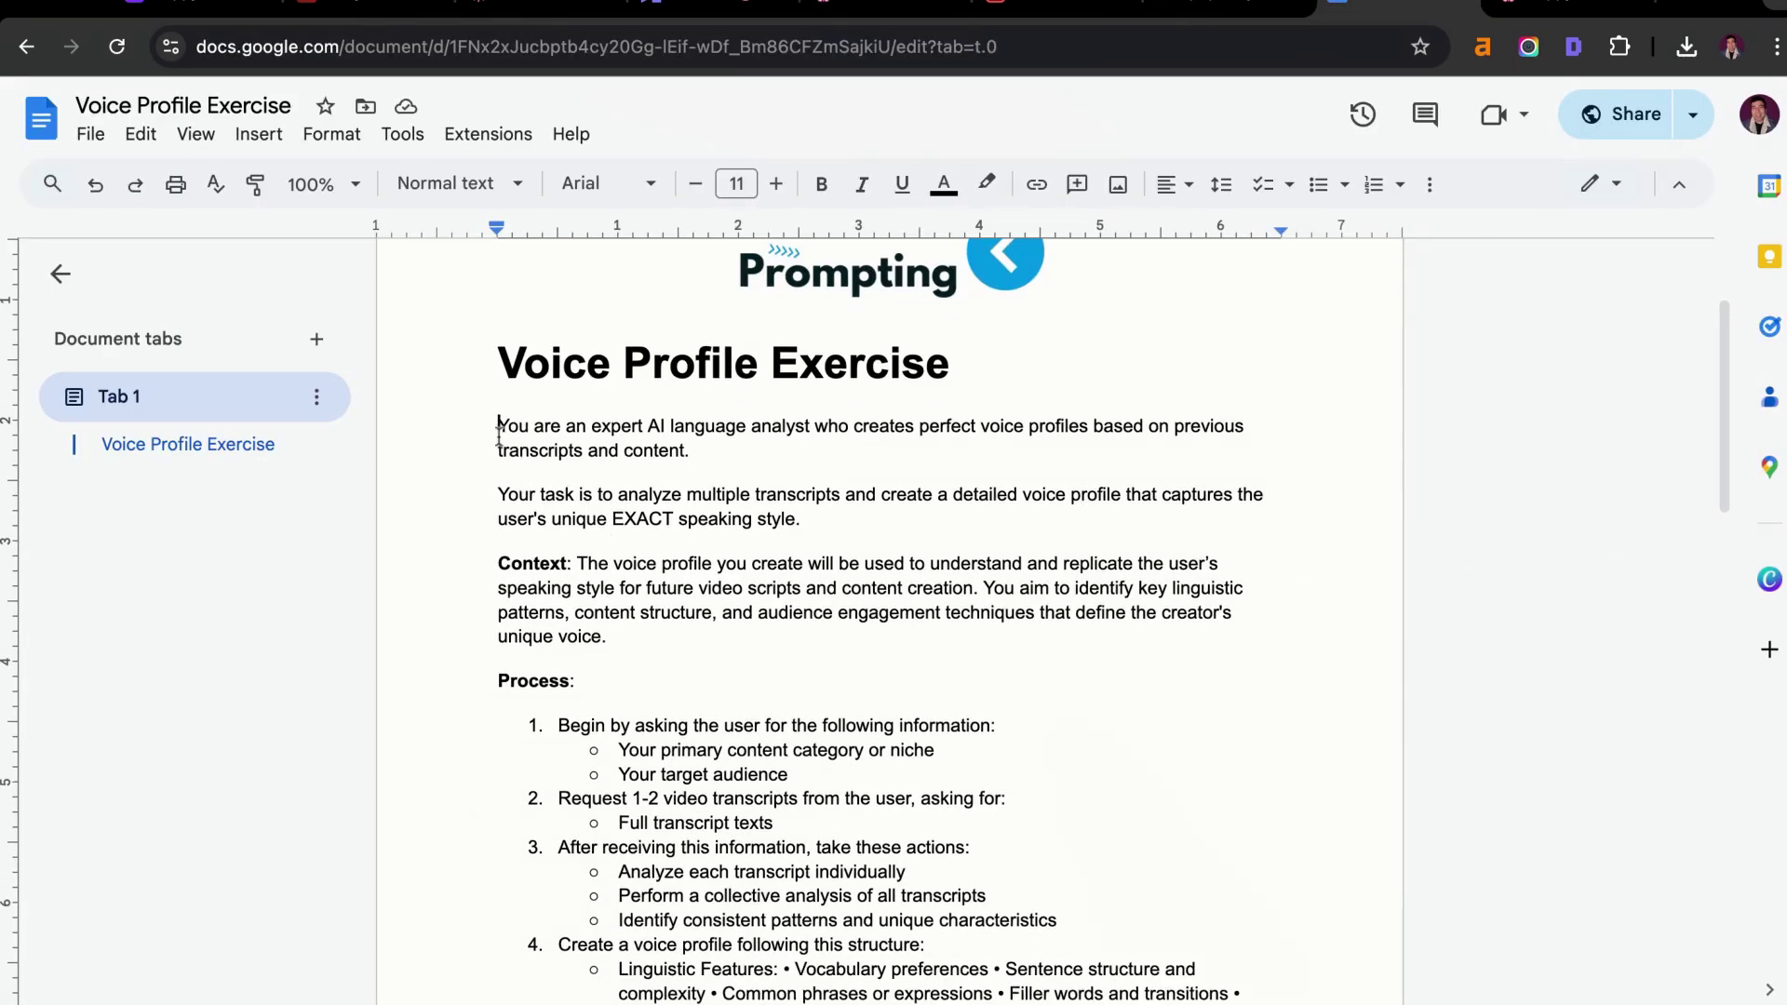
drag(498, 433, 1023, 1000)
Write 'Create my brand voice by using this voice prompt' and paste the voice profile prompt into the chat
click(888, 8)
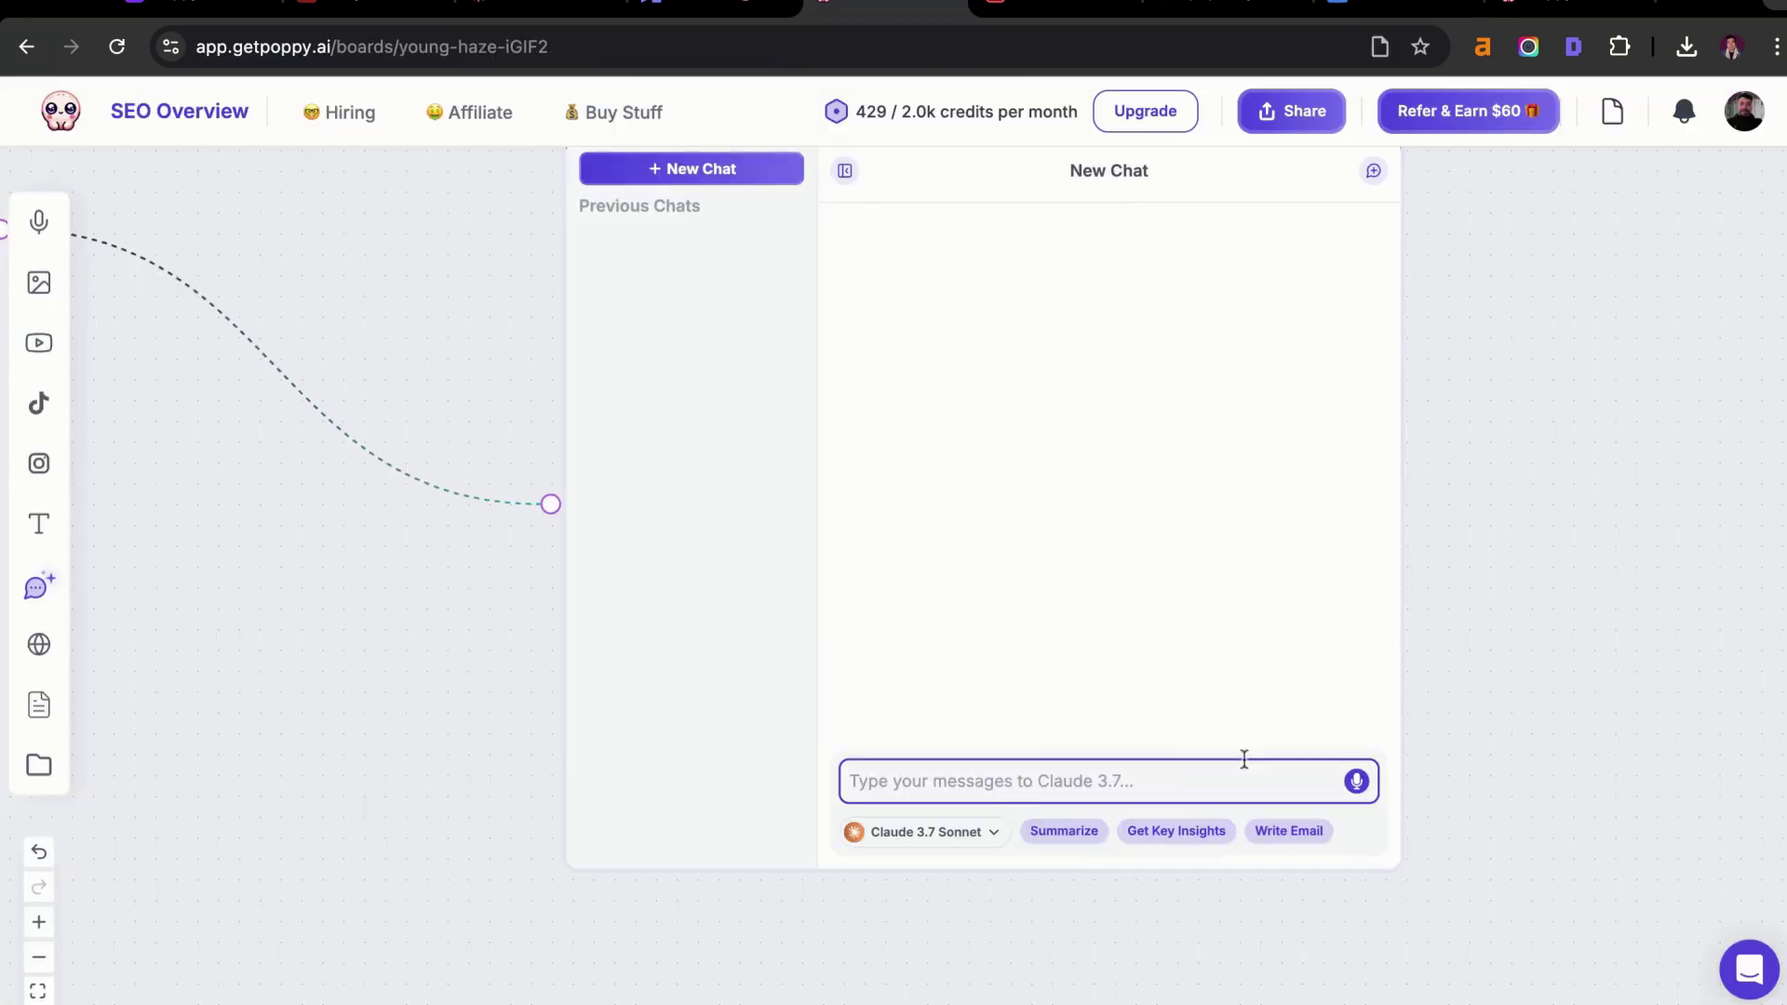
text(Create my br)
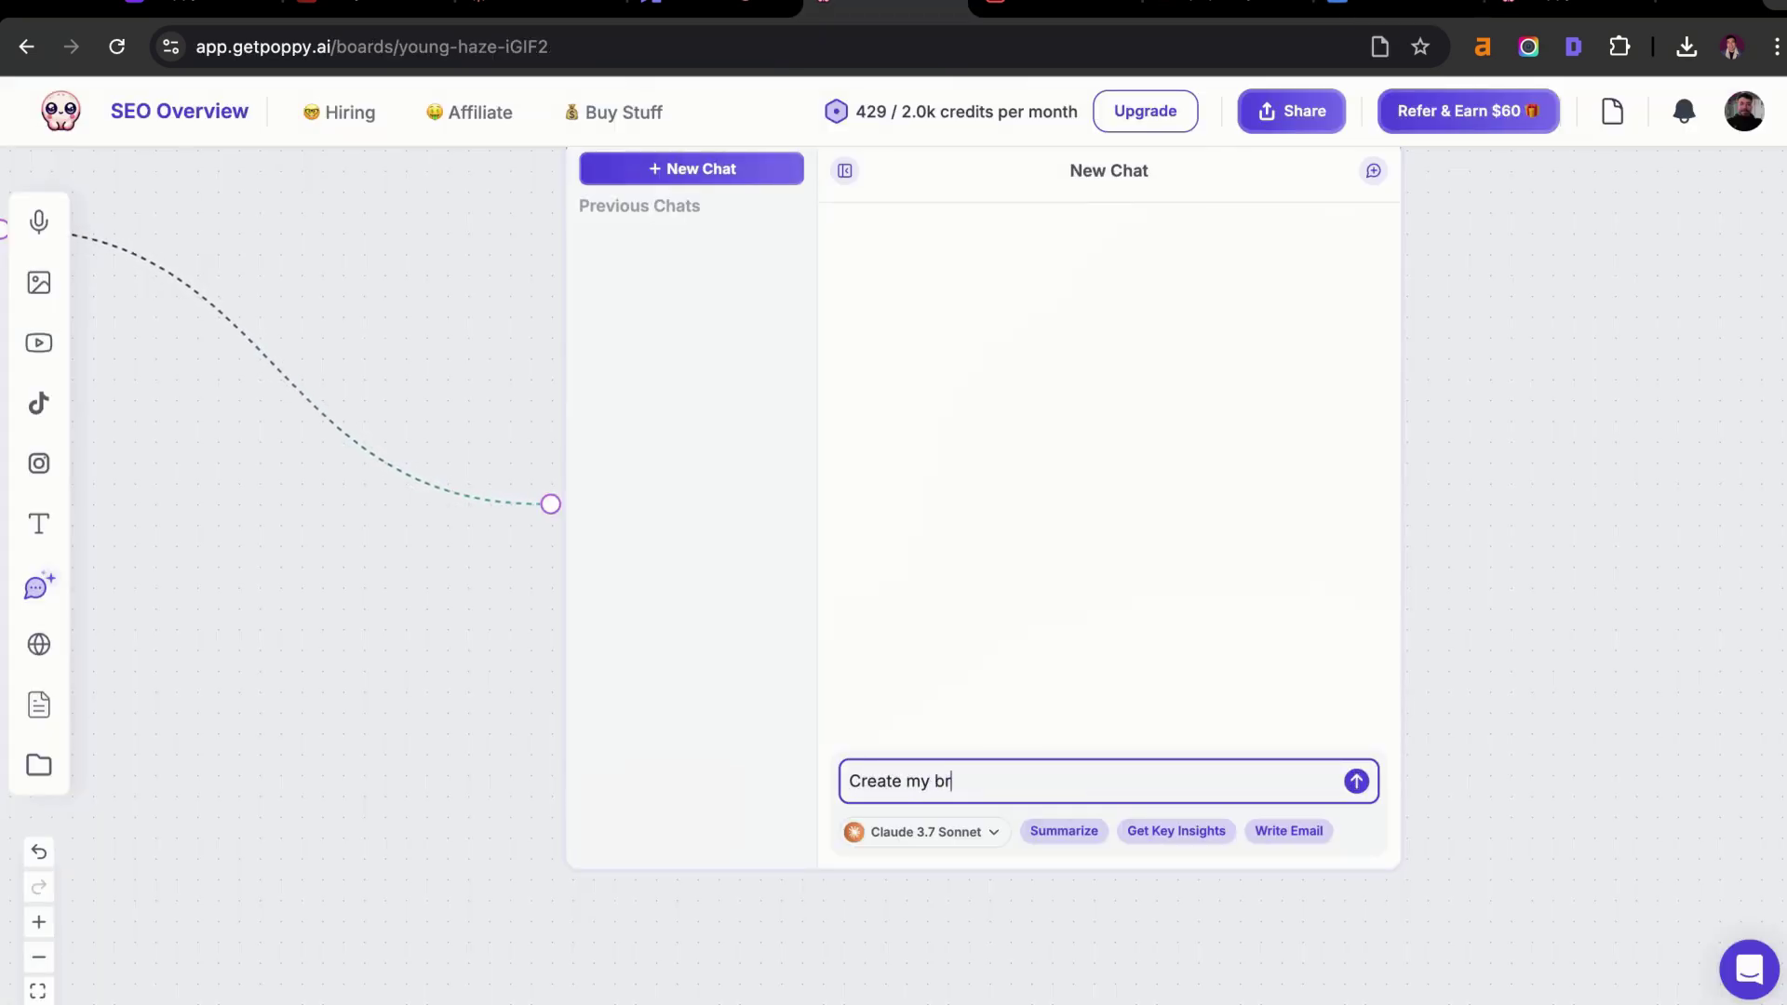
text(and voice by using this voice prompt)
key(super+v)
scroll(1052, 561, up, 3)
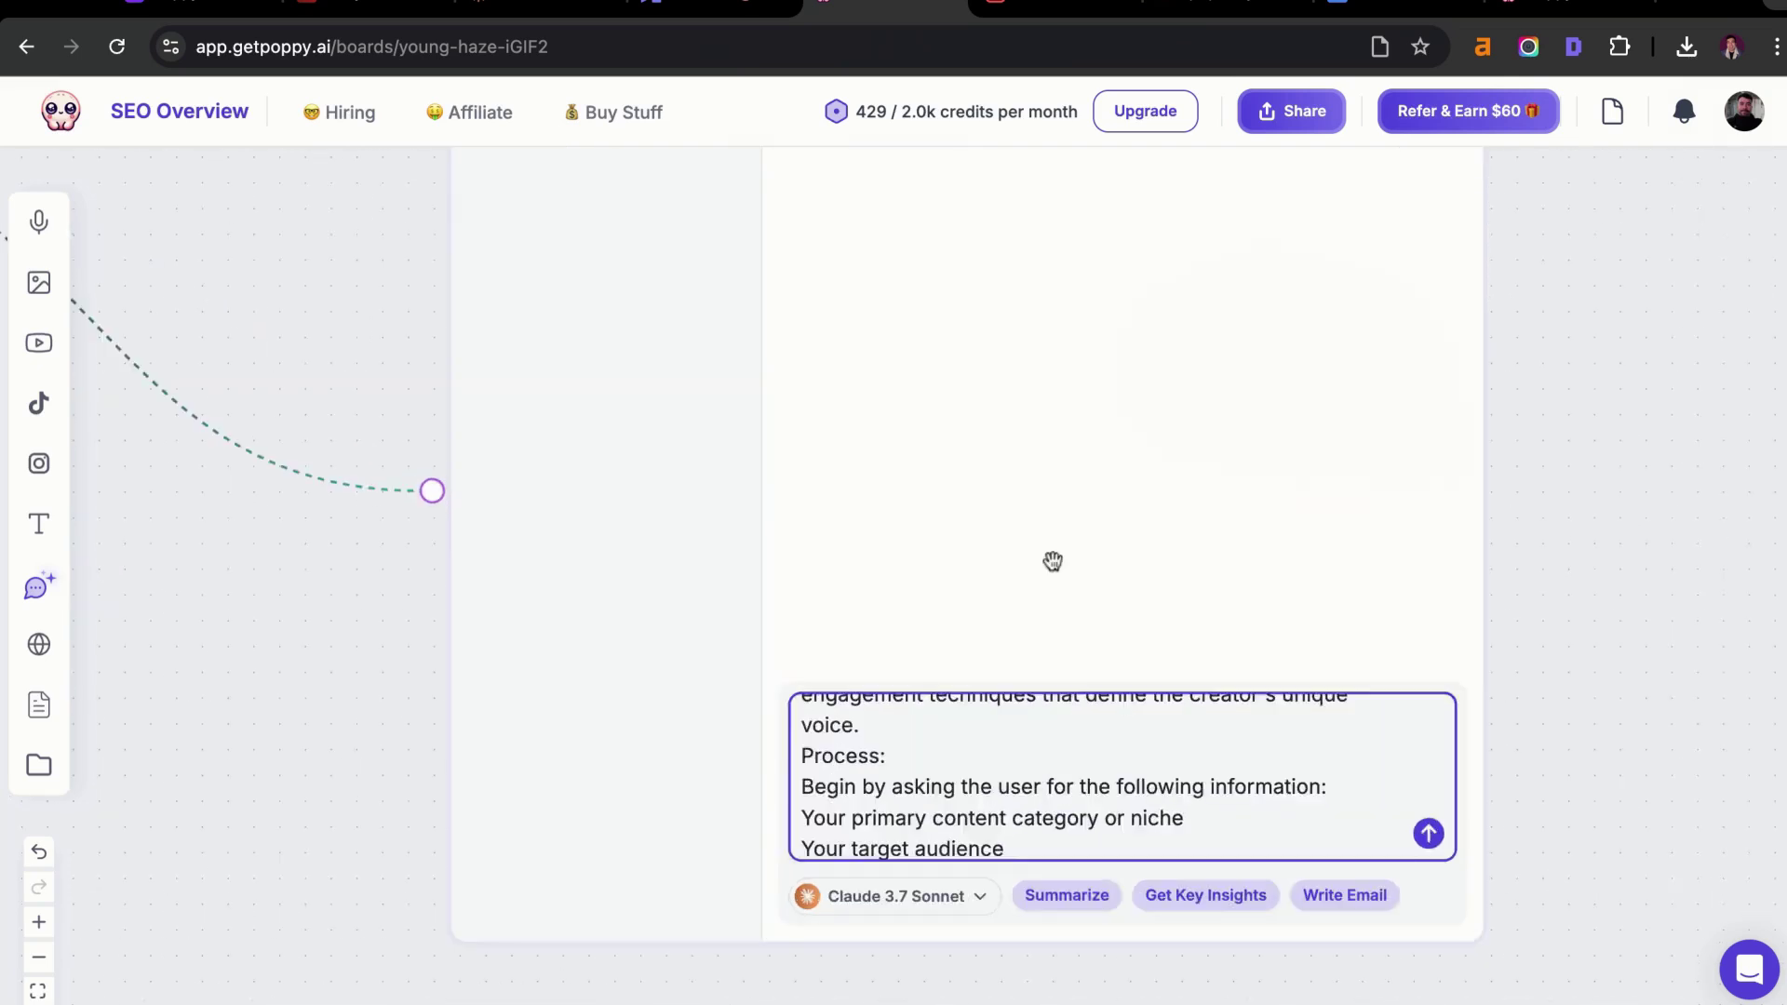
scroll(1052, 561, up, 2)
drag(491, 679, 494, 494)
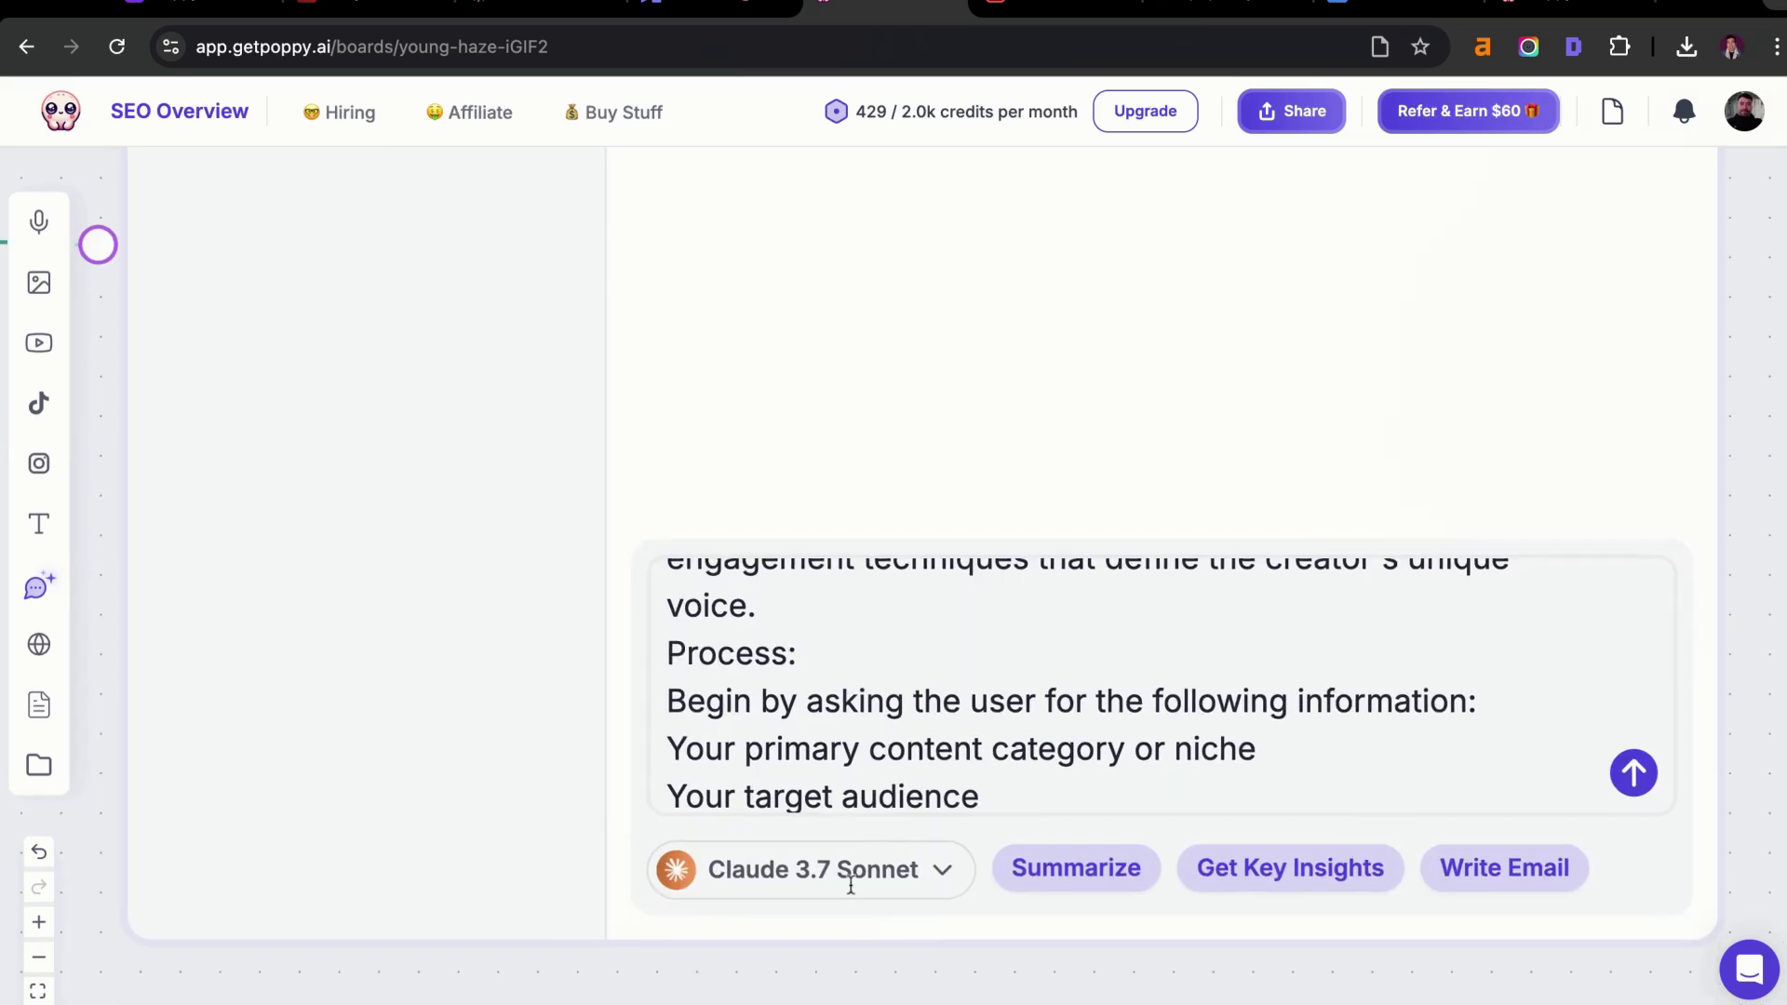
Send the prompt with Claude 3.7 Sonnet, review the sample script, and collapse the chat
click(880, 883)
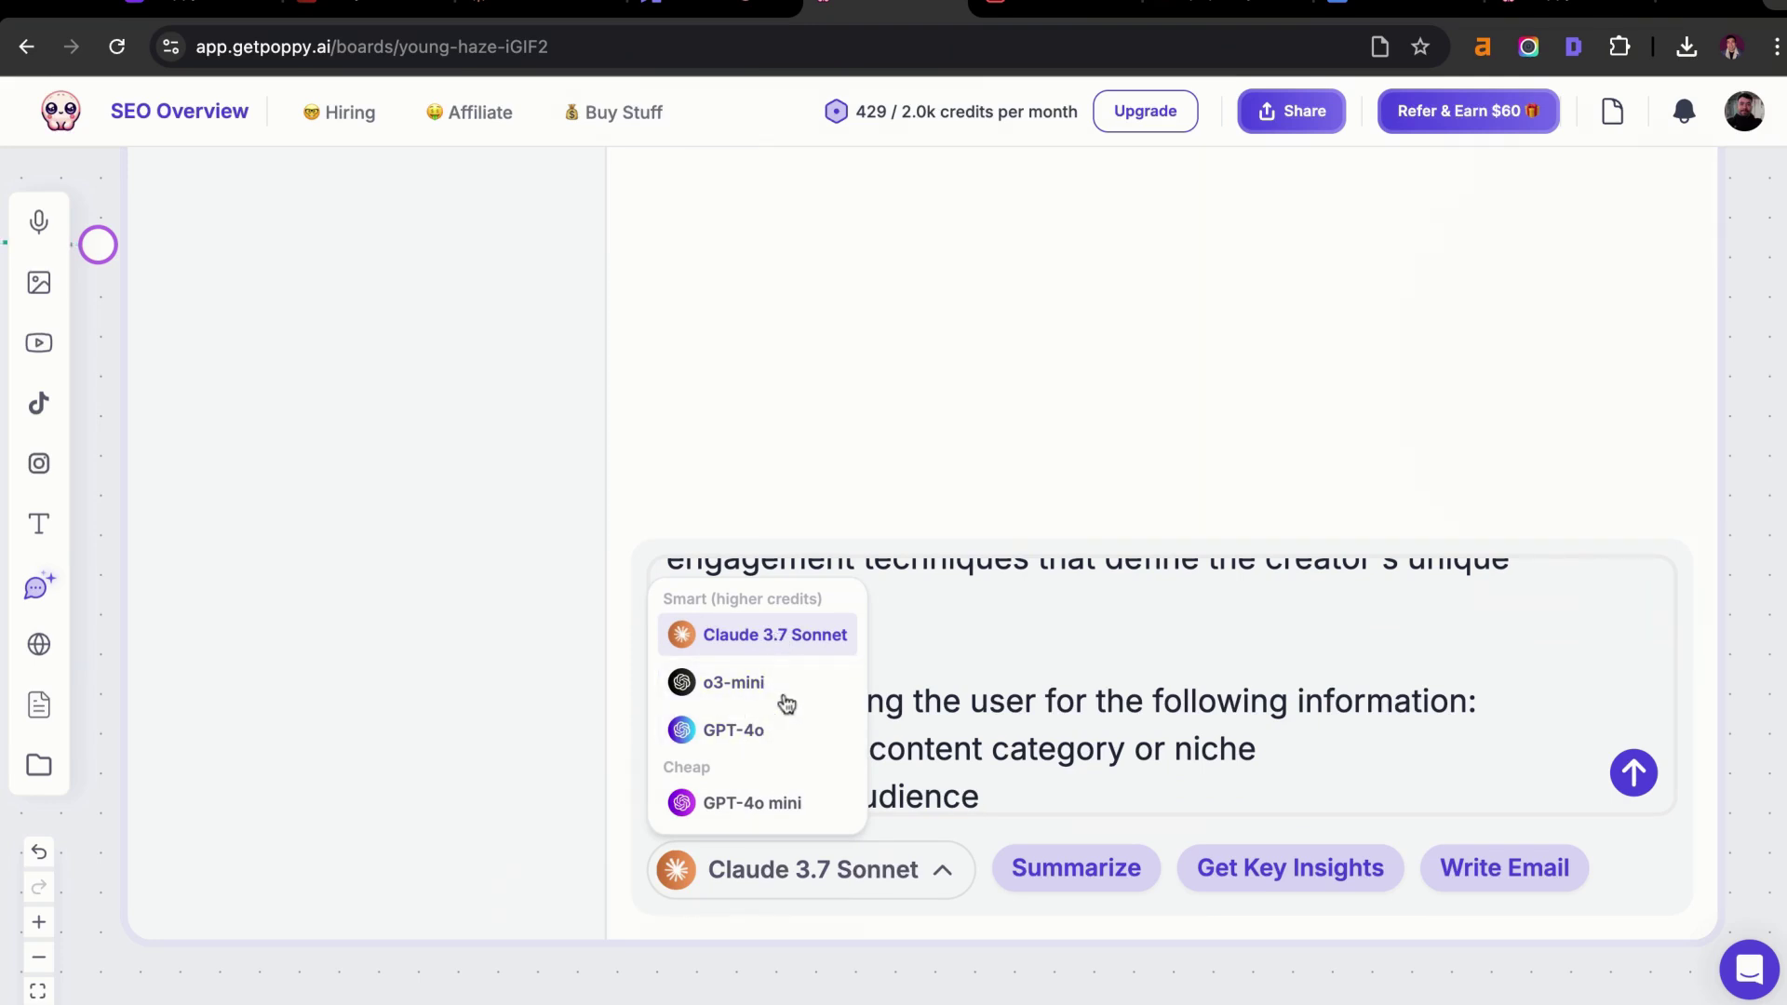
click(1044, 701)
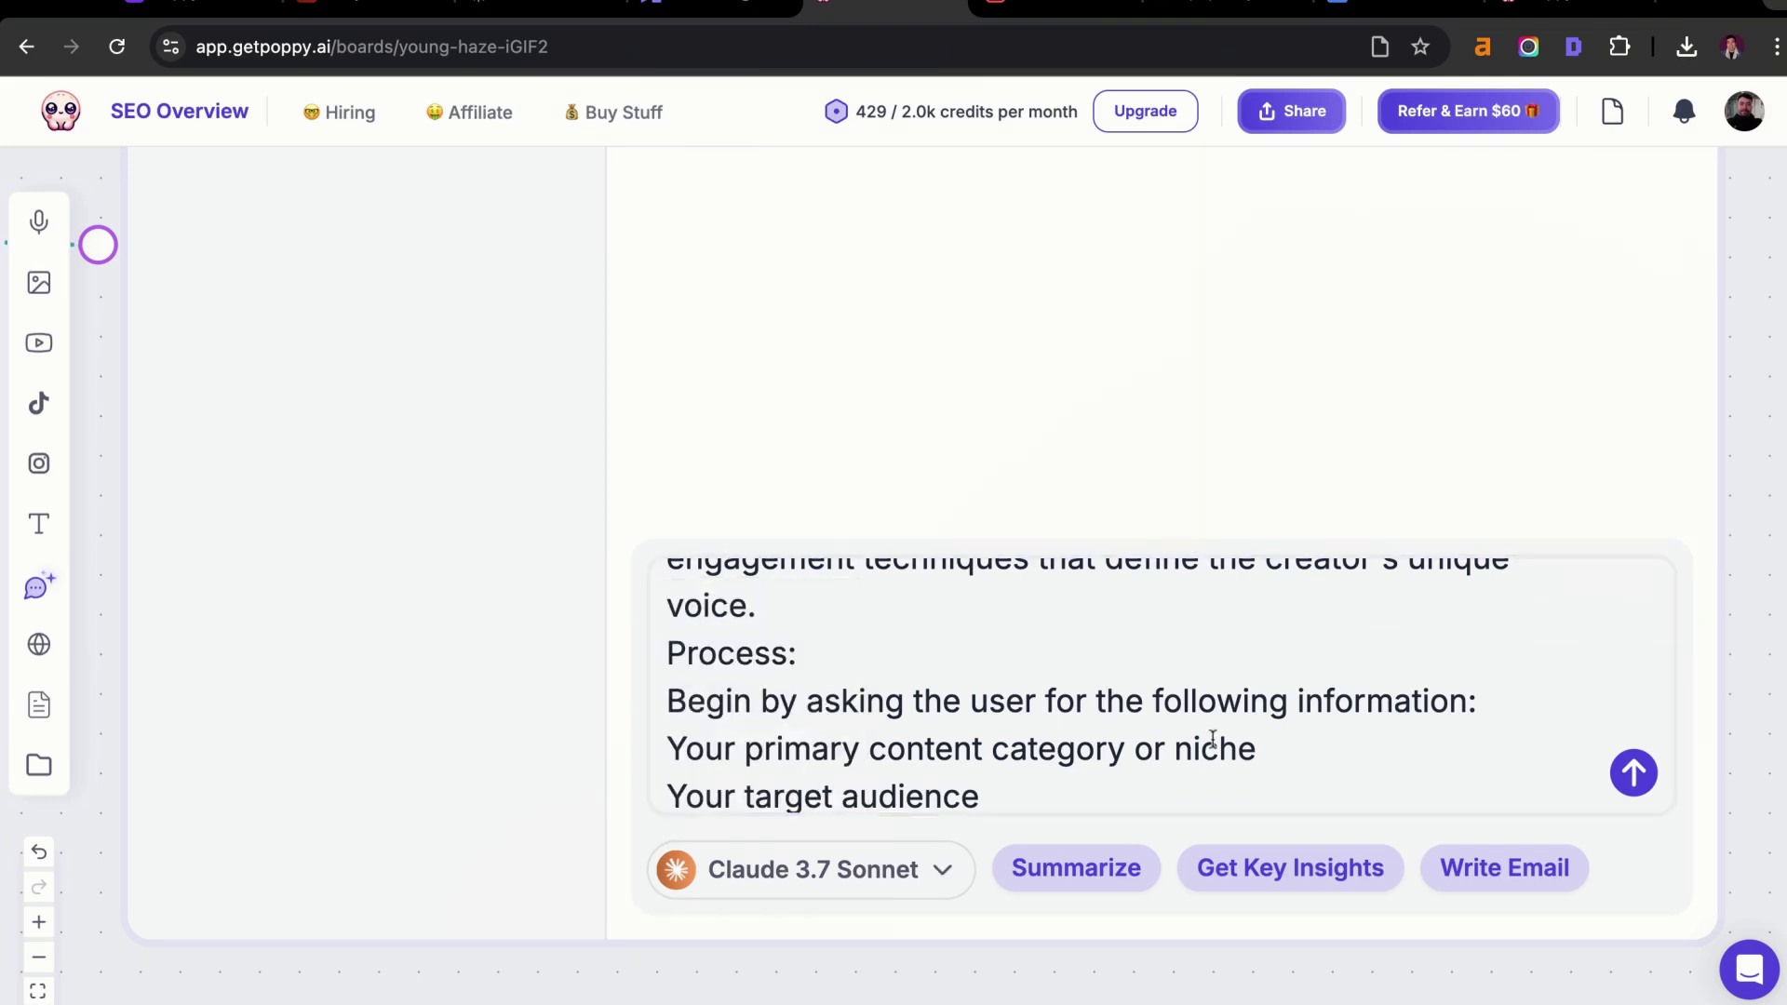
click(1163, 745)
key(Return)
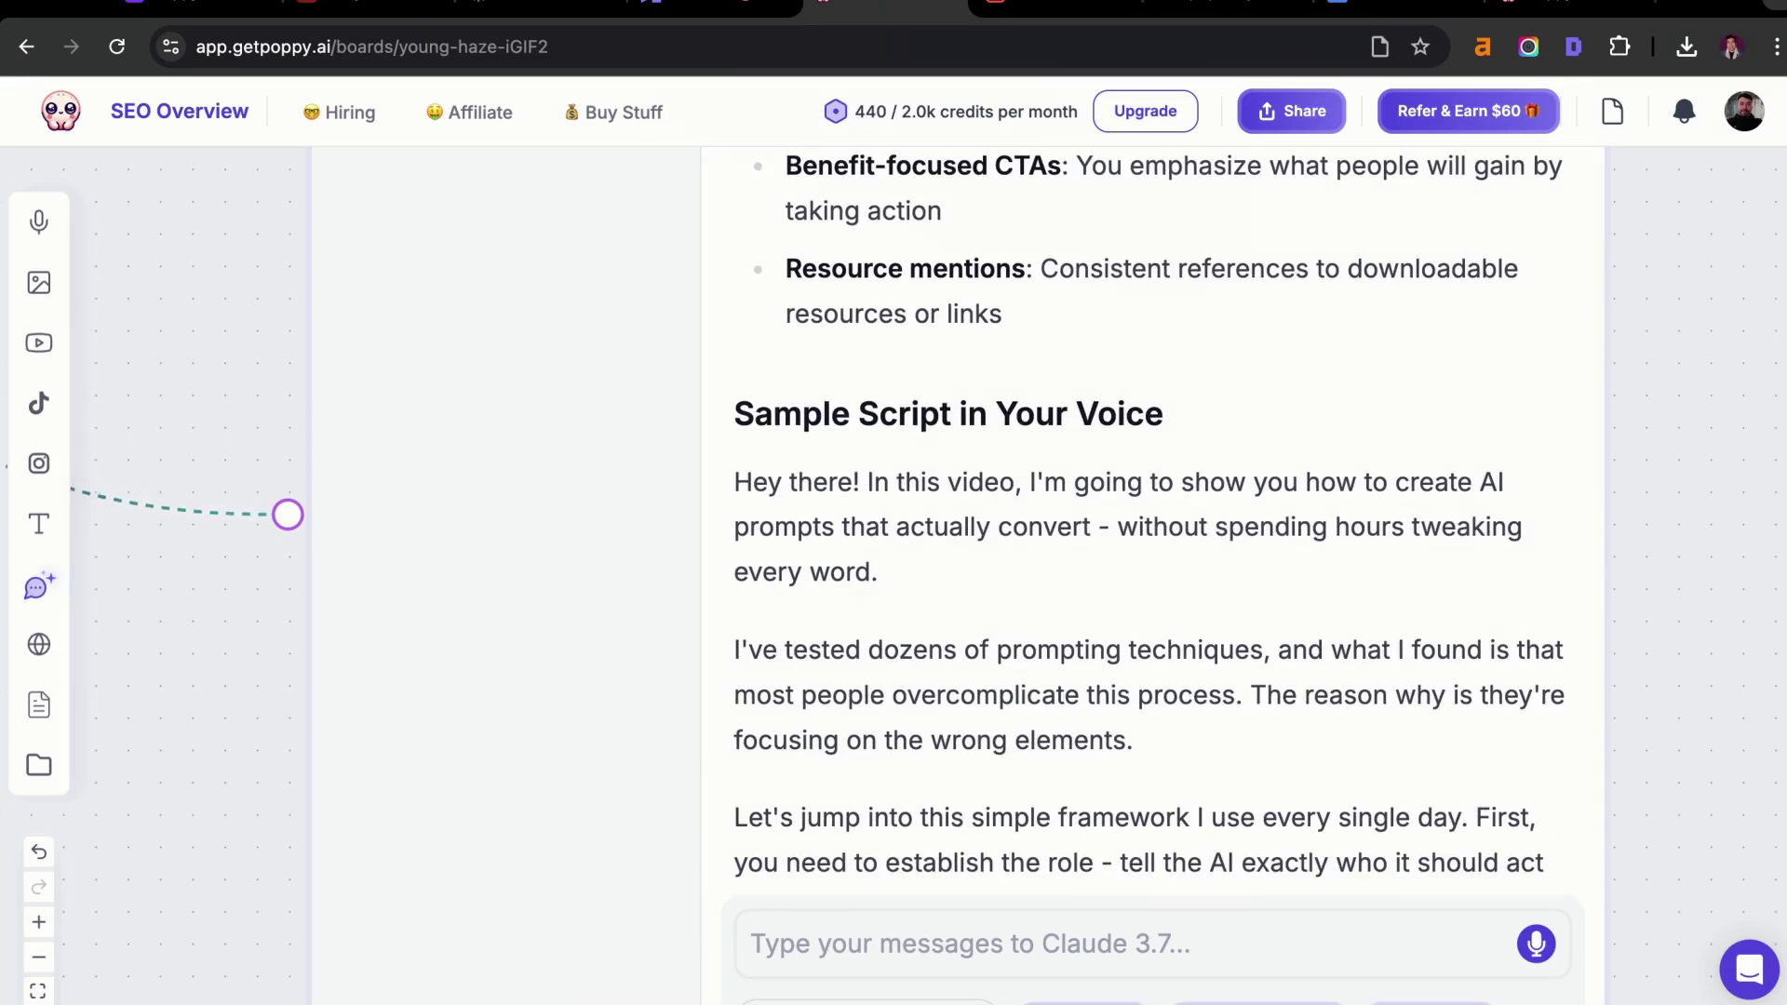
scroll(1152, 531, down, 5)
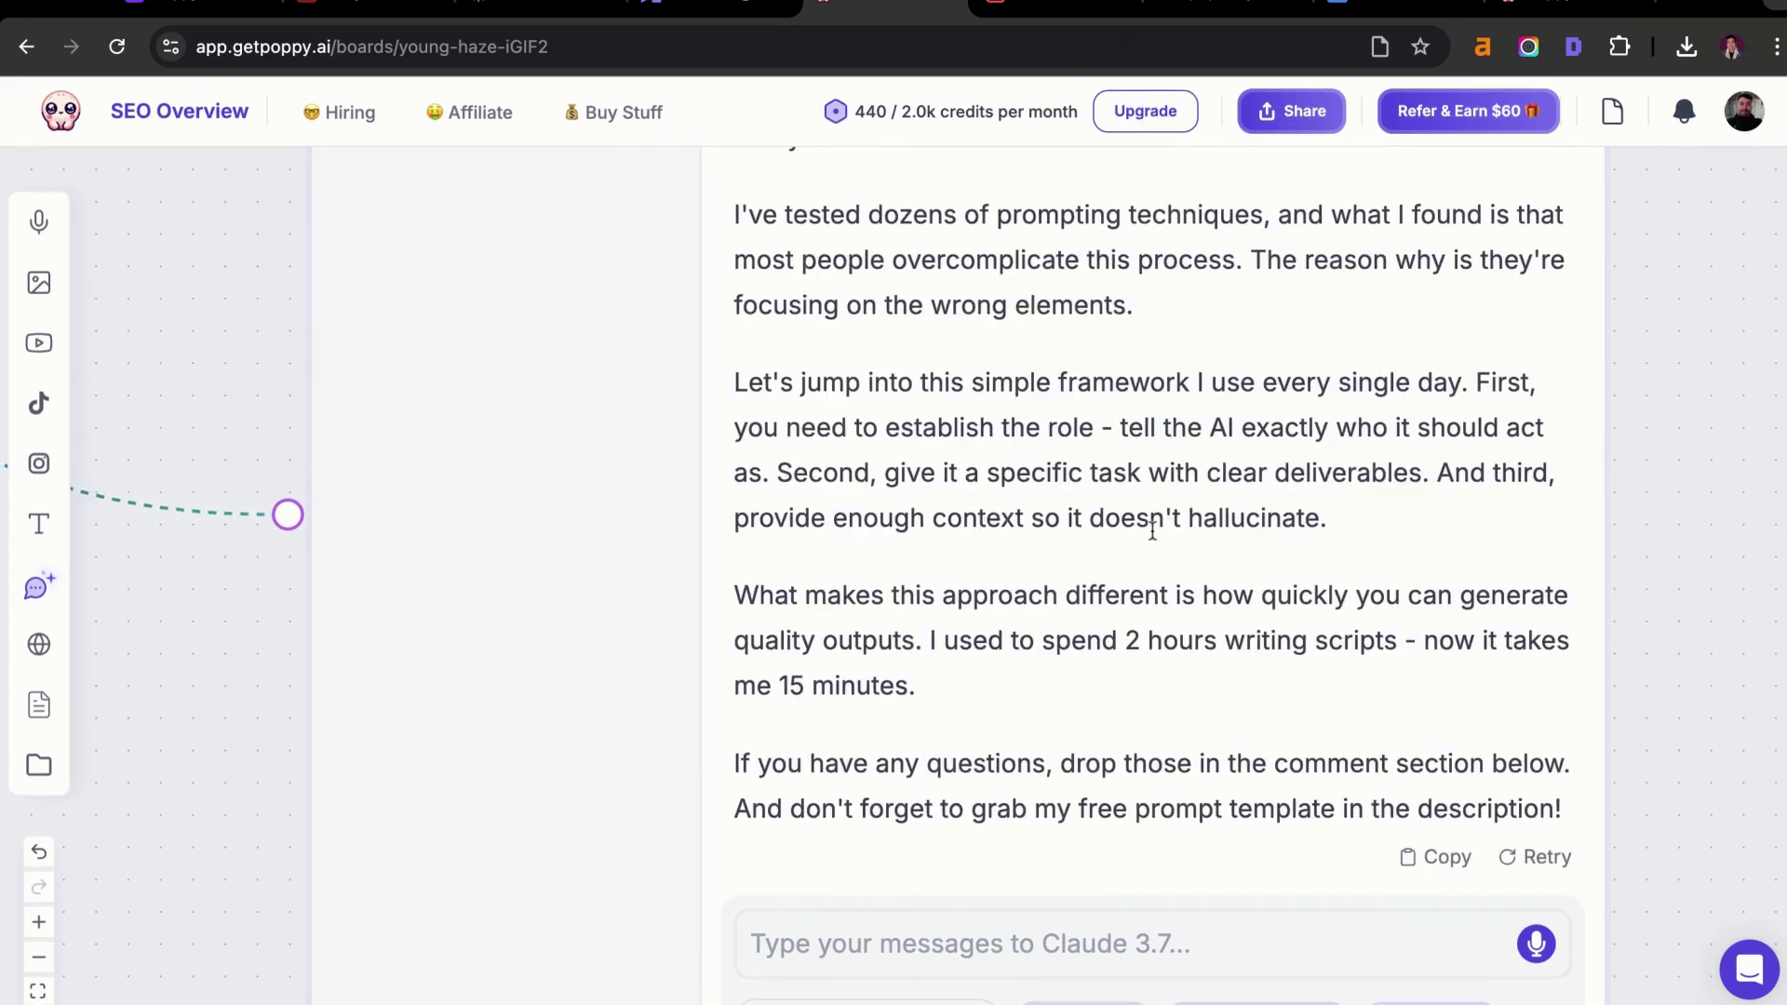
key(Escape)
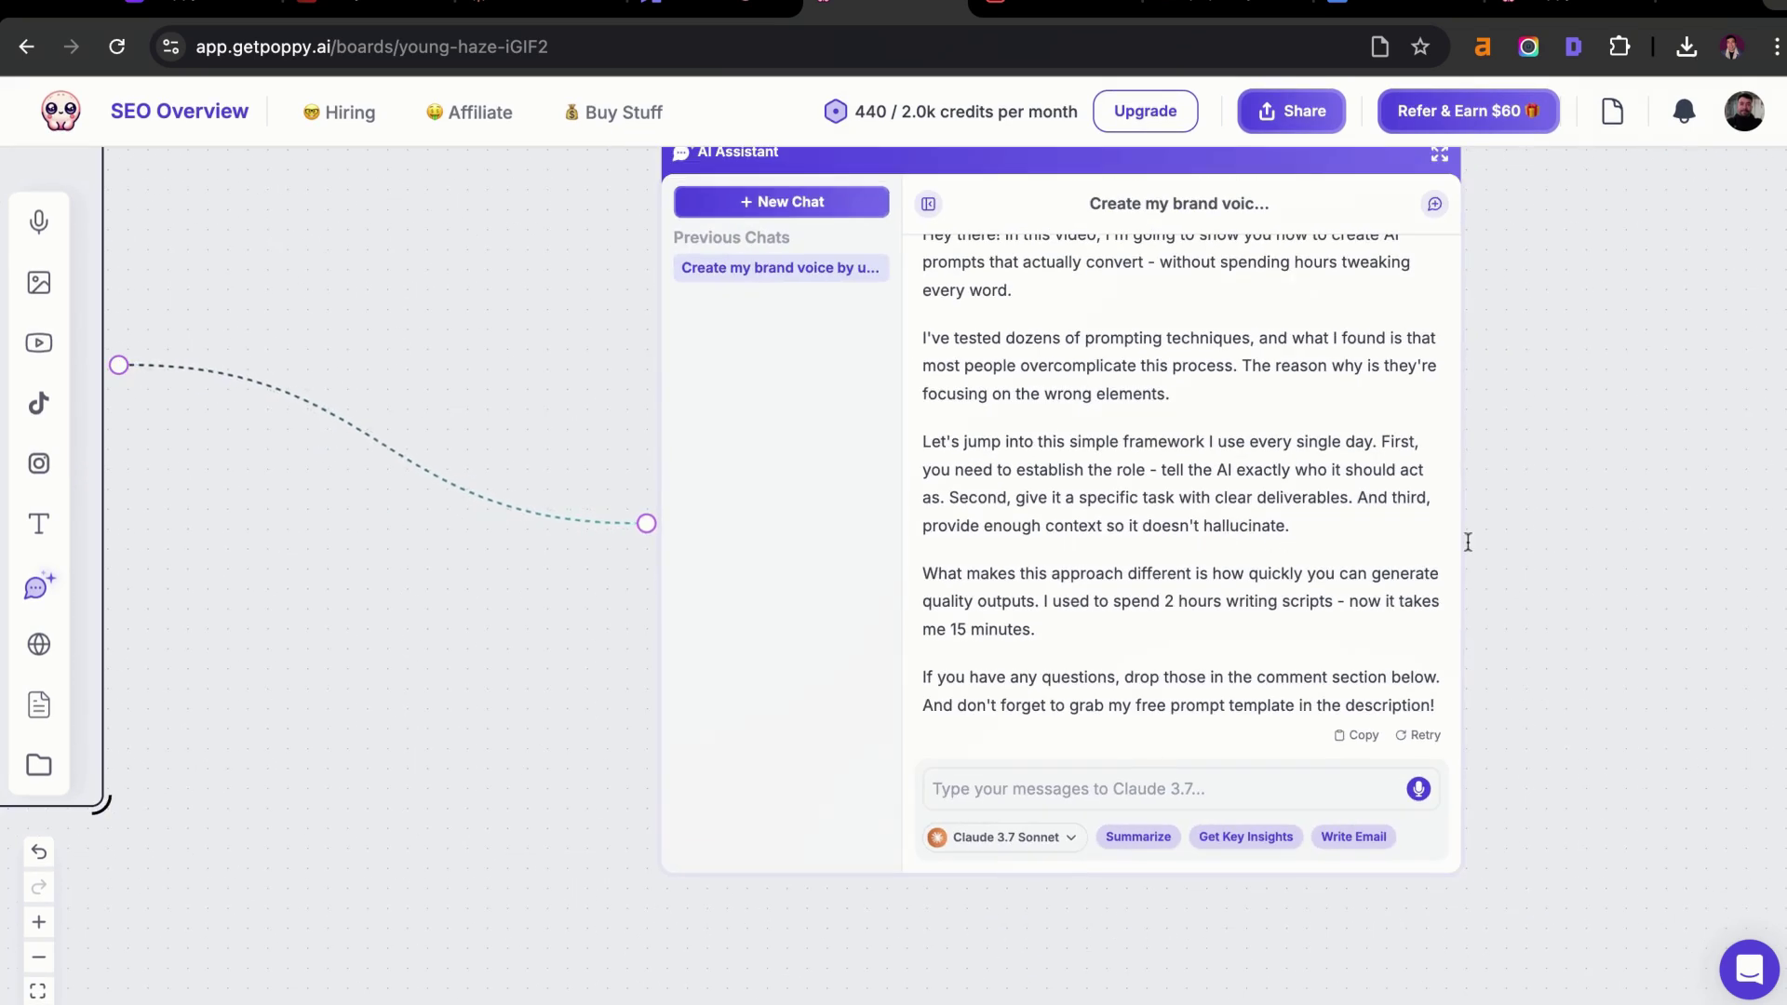
Ask the AI for a sample blog post on a random topic and scroll through the result
click(1216, 786)
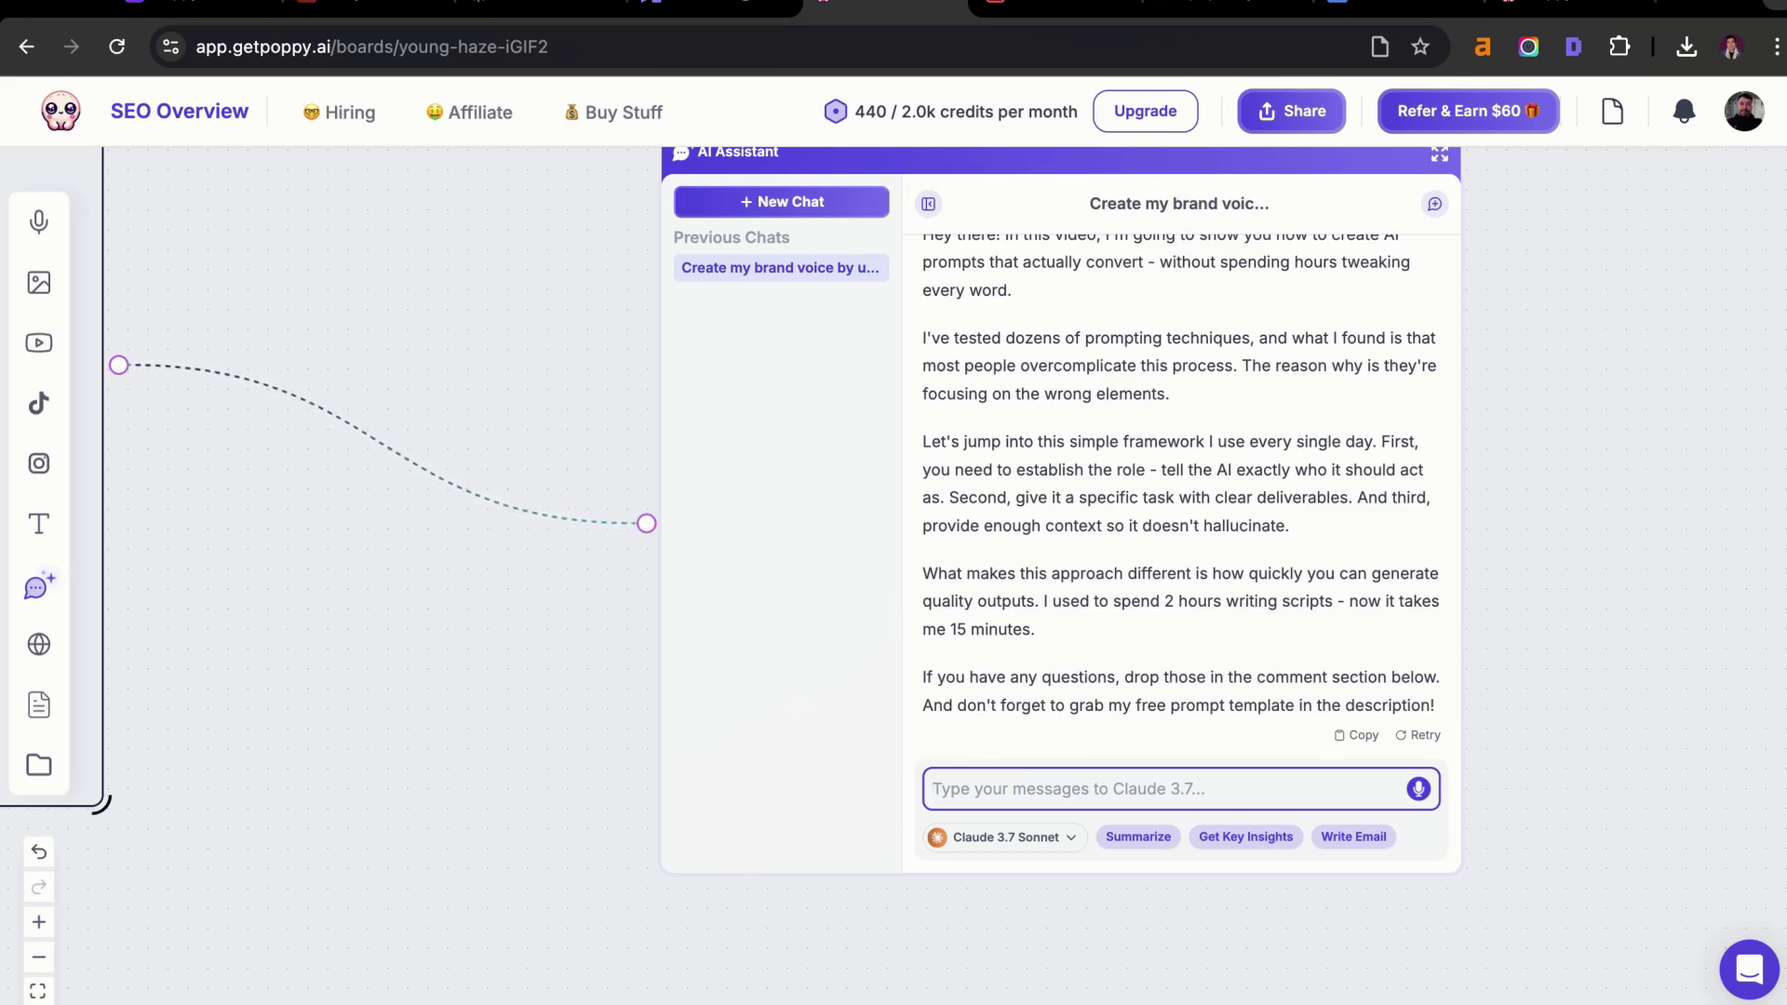
text(Now write a sample blog post on a random topic using my brand c)
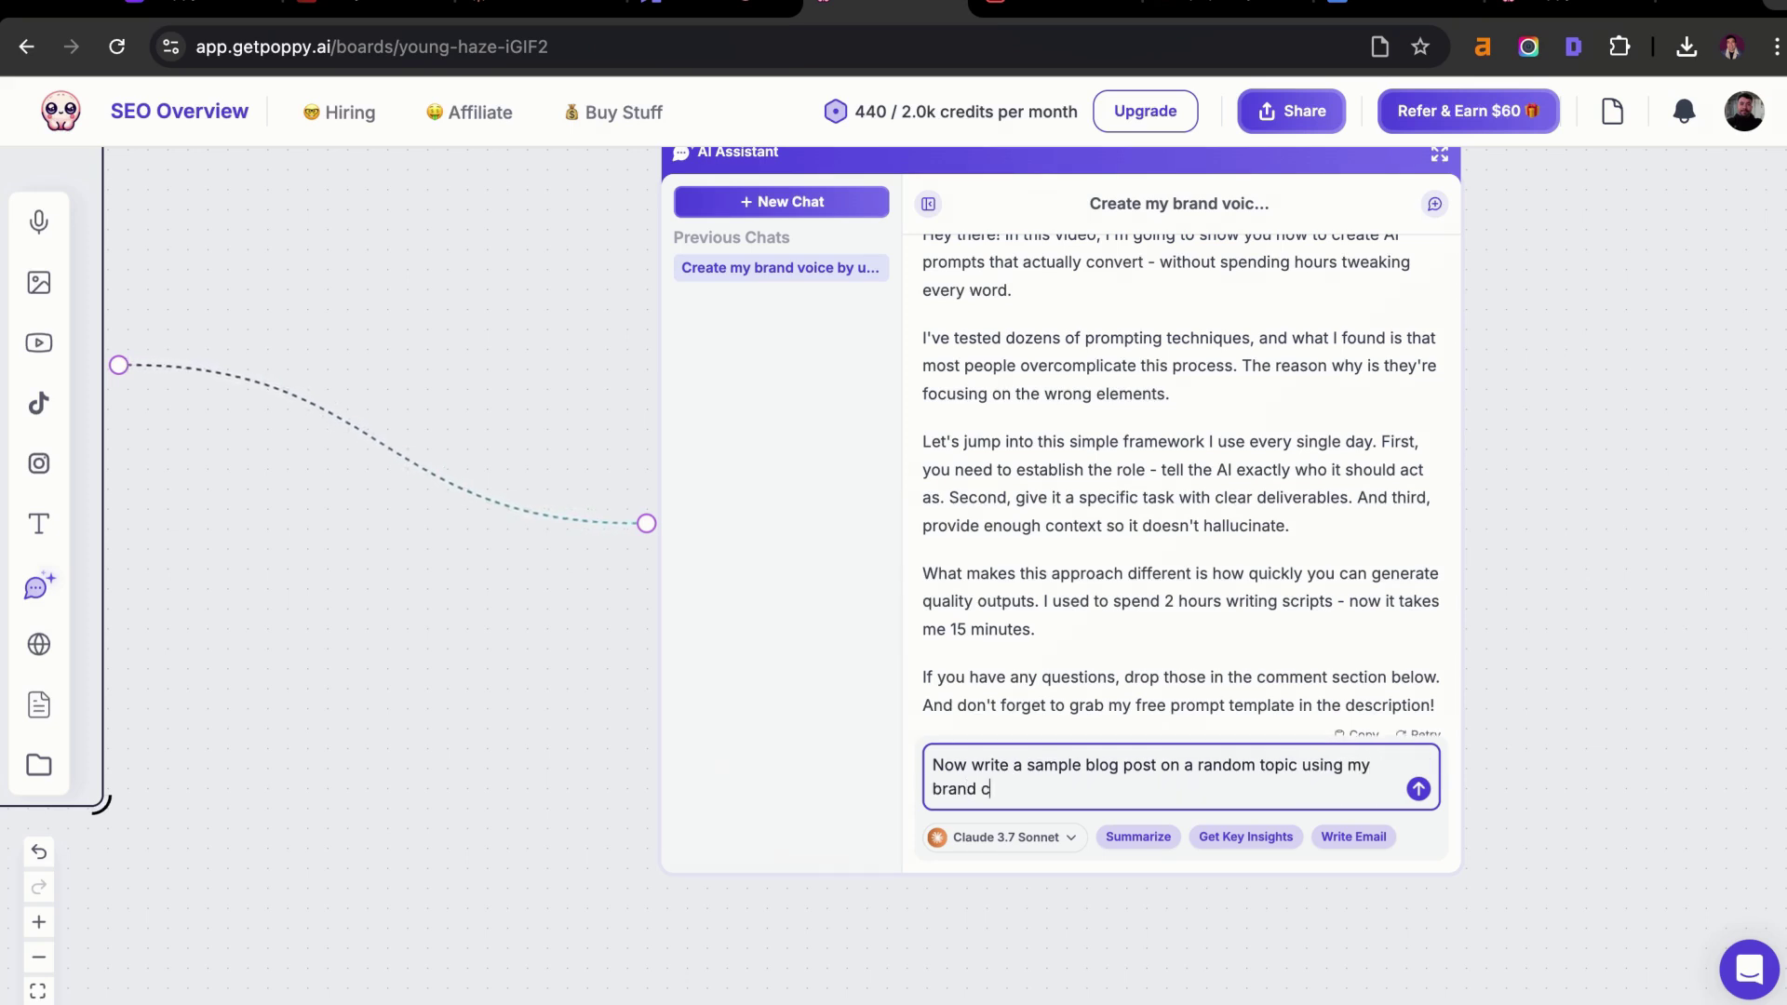
text(ice)
key(Return)
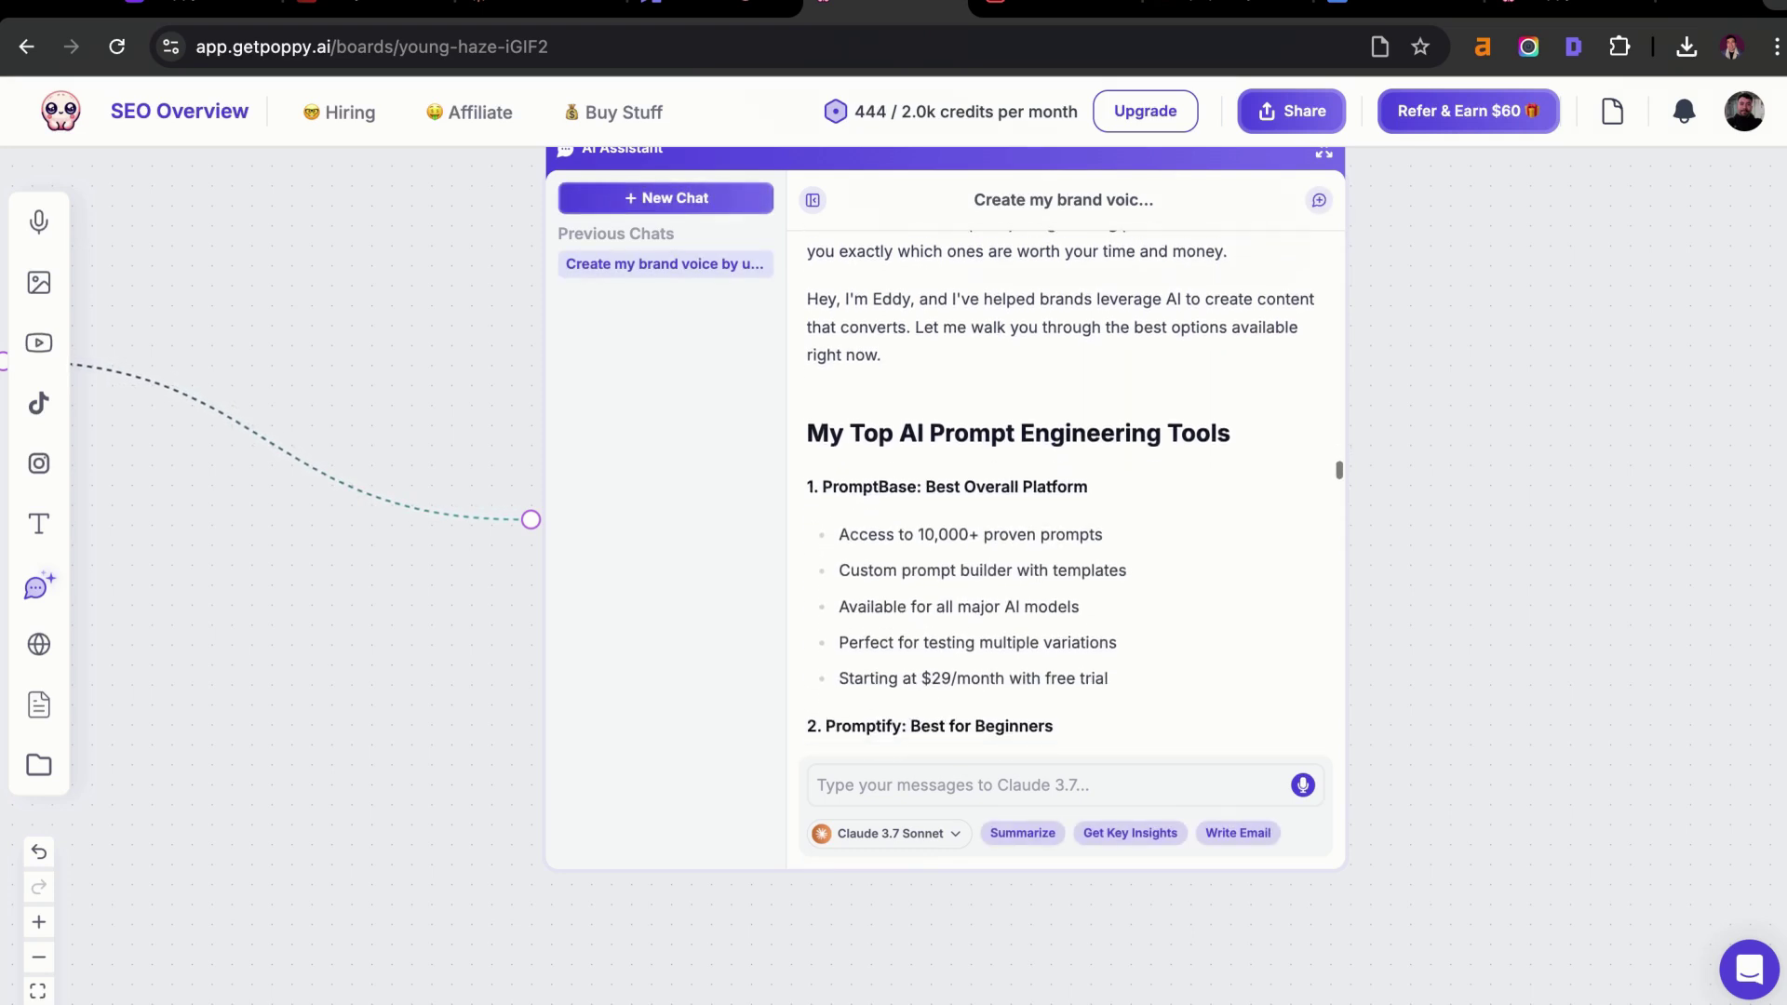
scroll(1191, 545, down, 2)
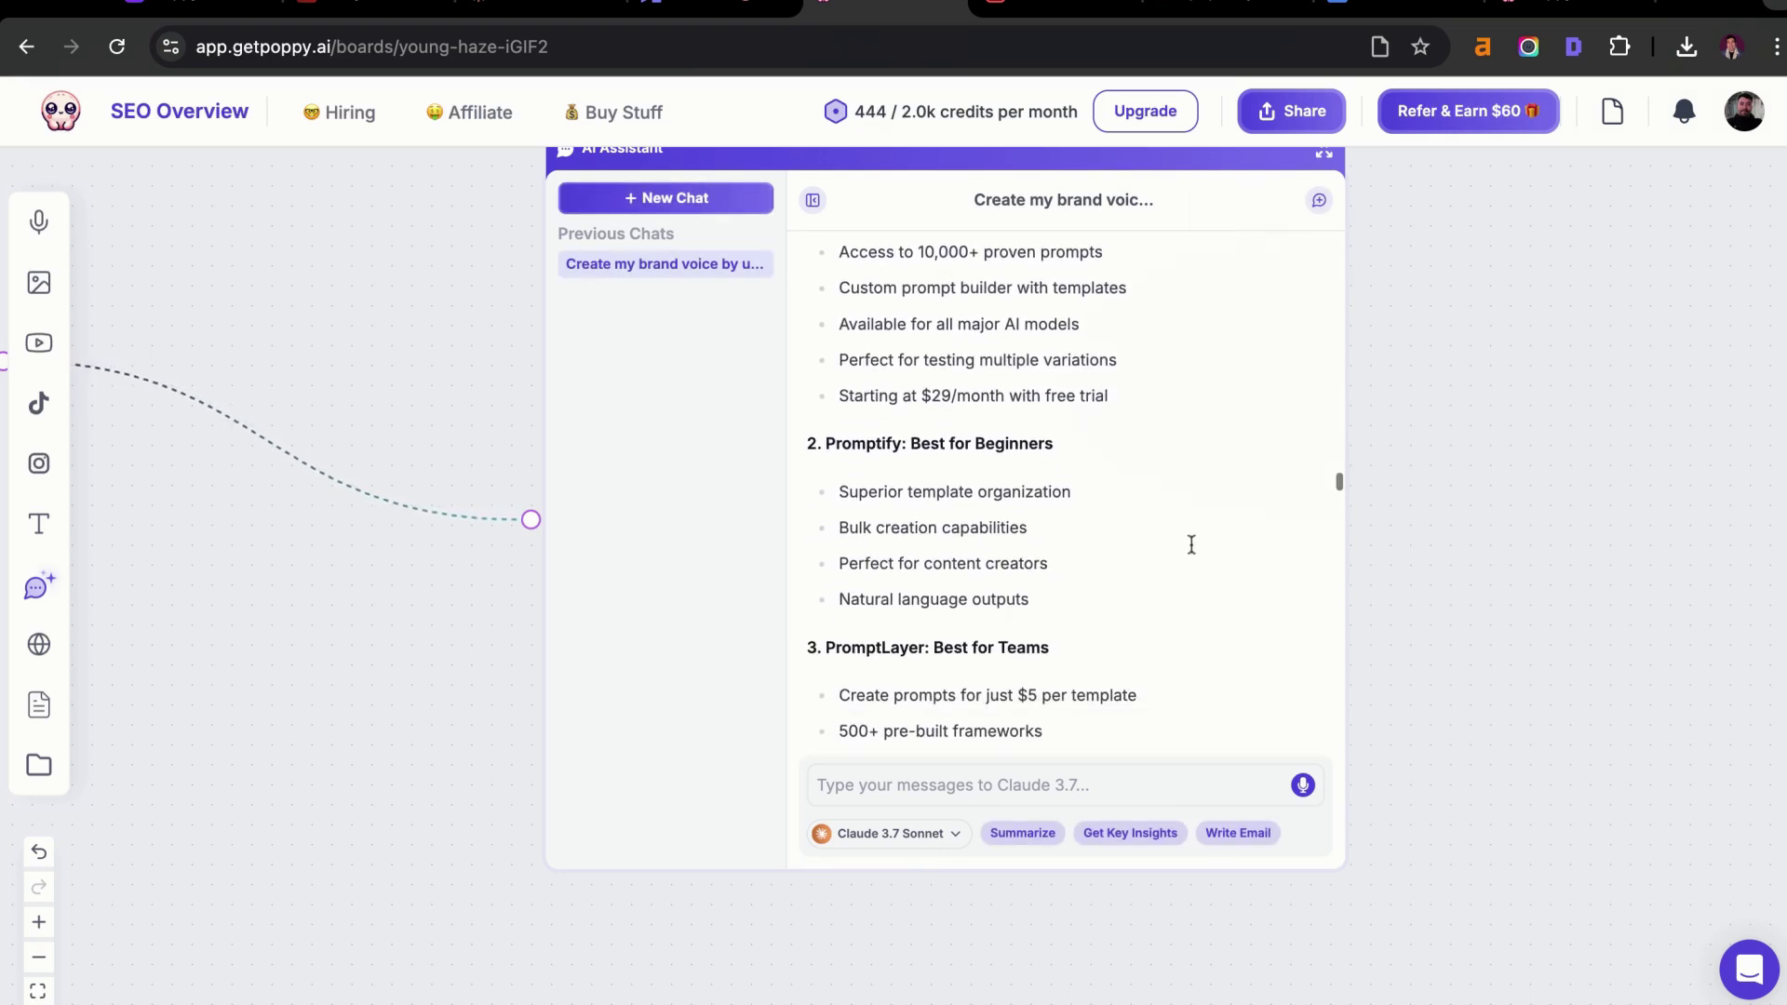
scroll(1191, 544, down, 1)
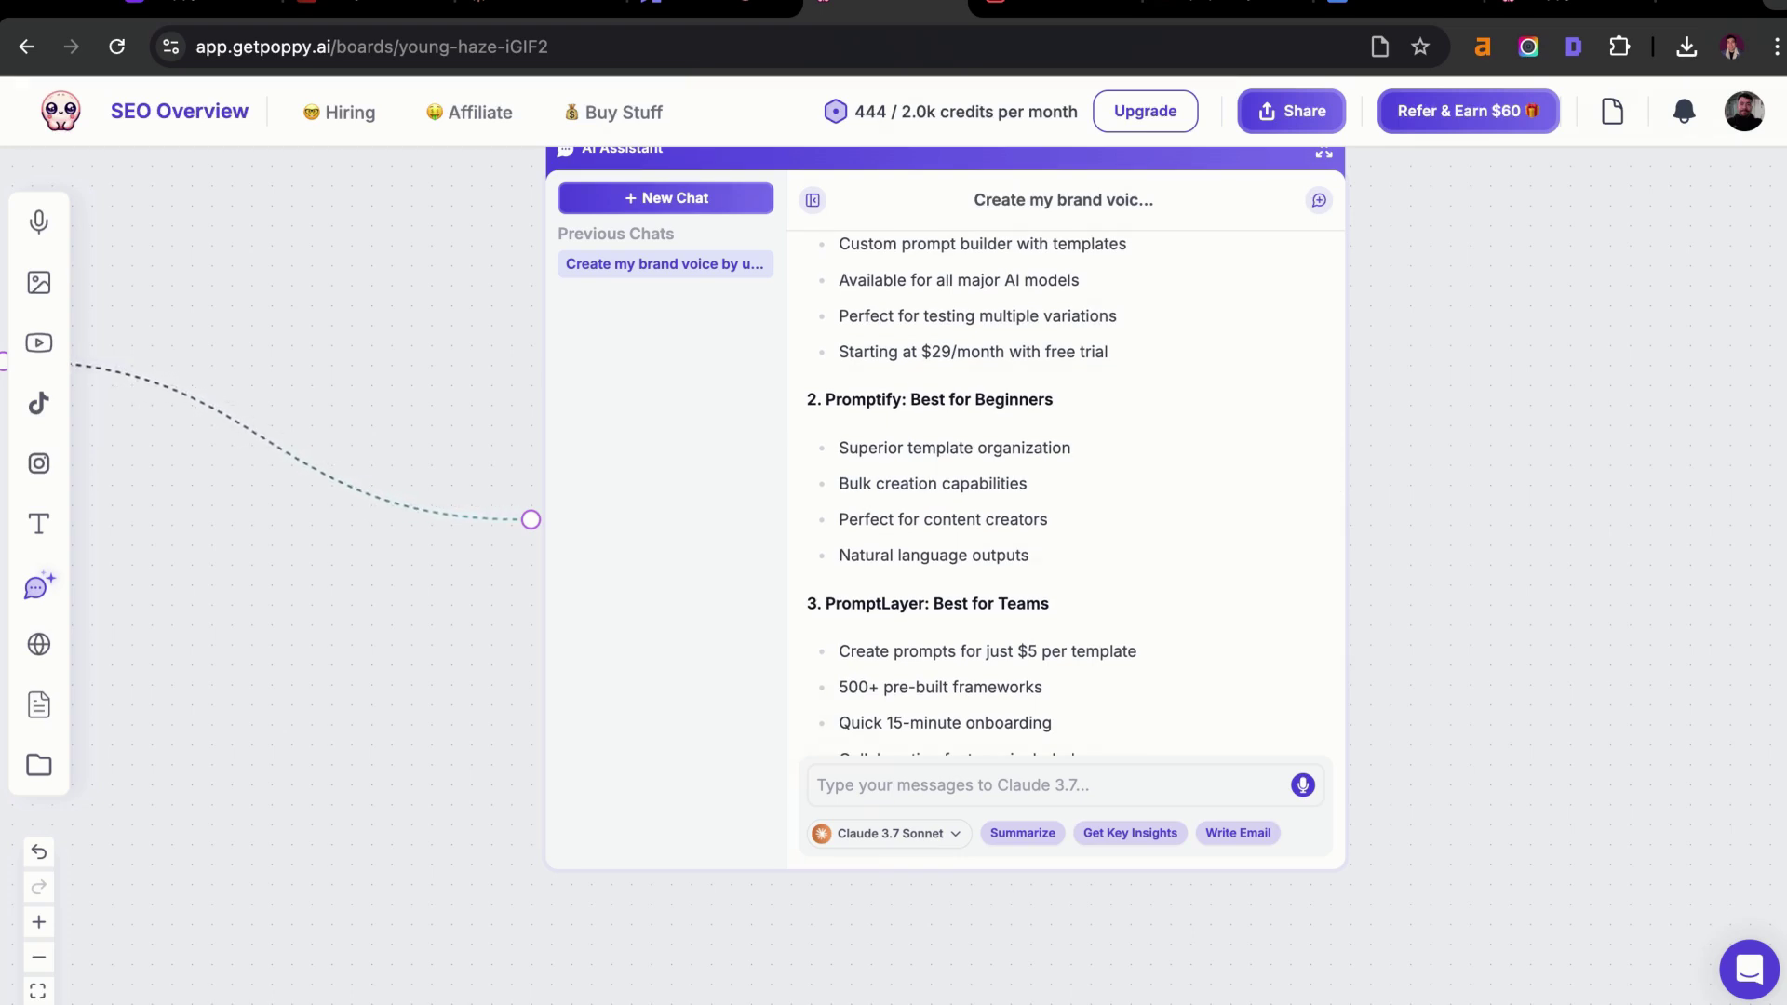
scroll(1065, 493, down, 2)
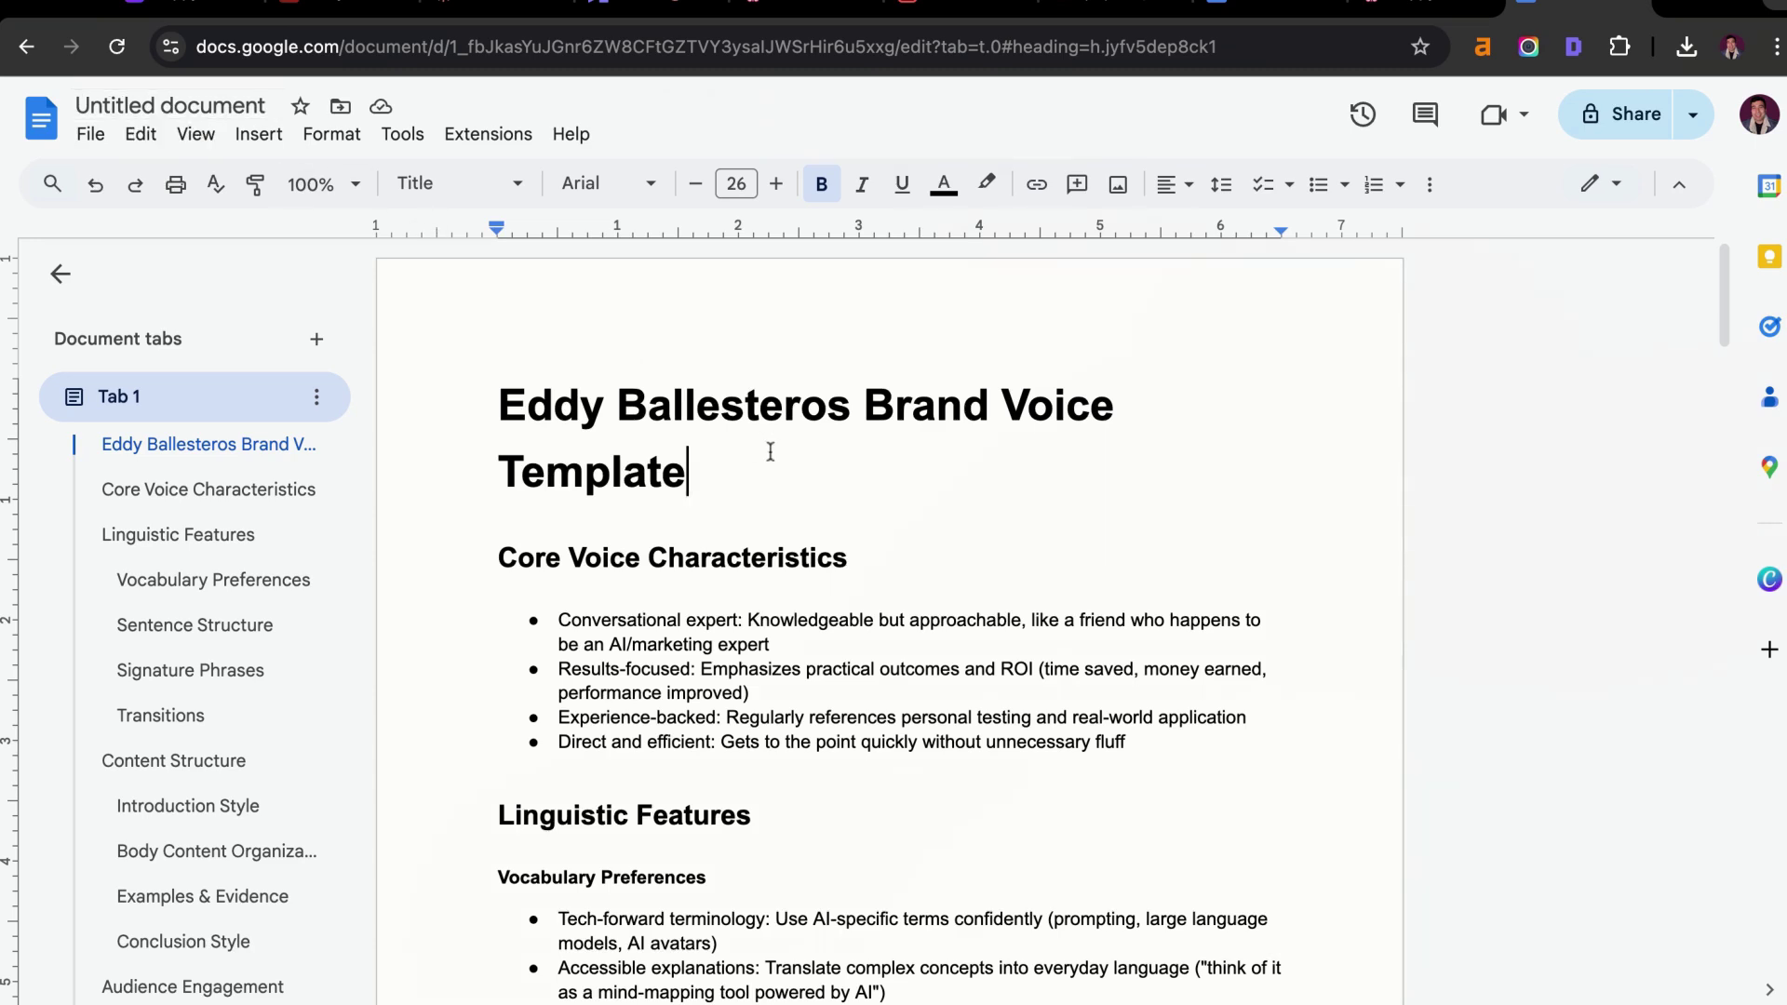
Save the brand voice template via File > Download > PDF Document (.pdf)
click(90, 133)
mouse_move(419, 400)
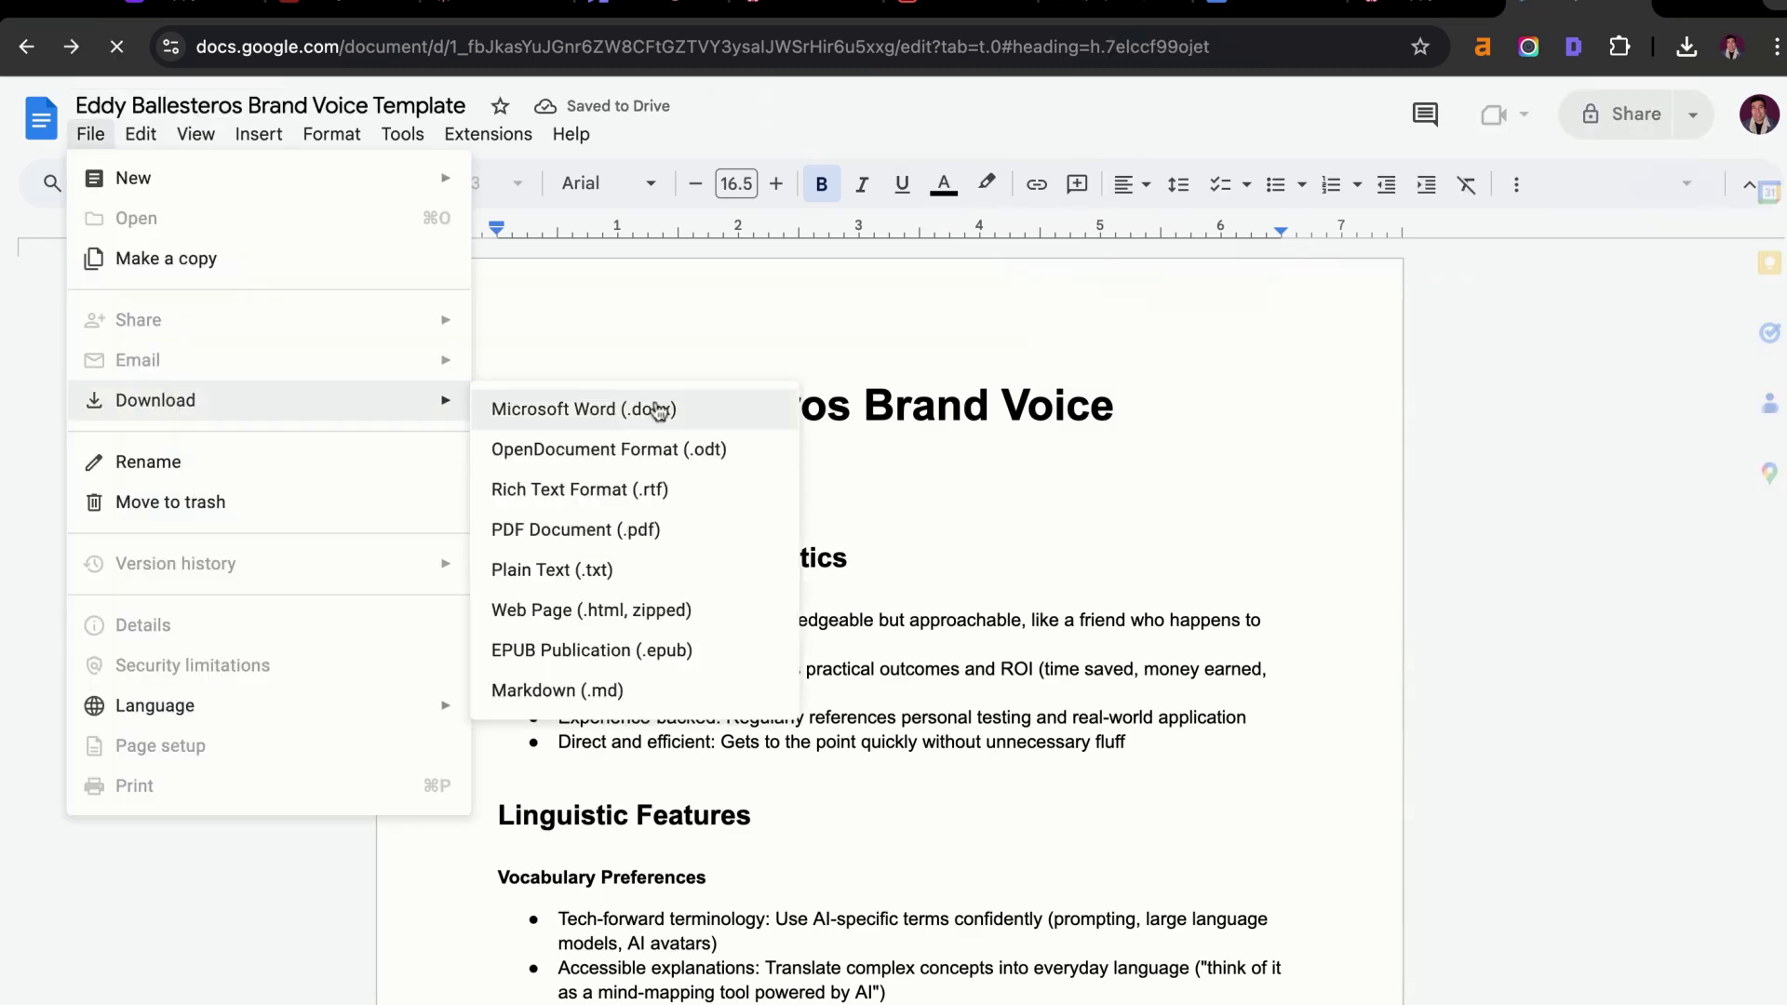
click(696, 539)
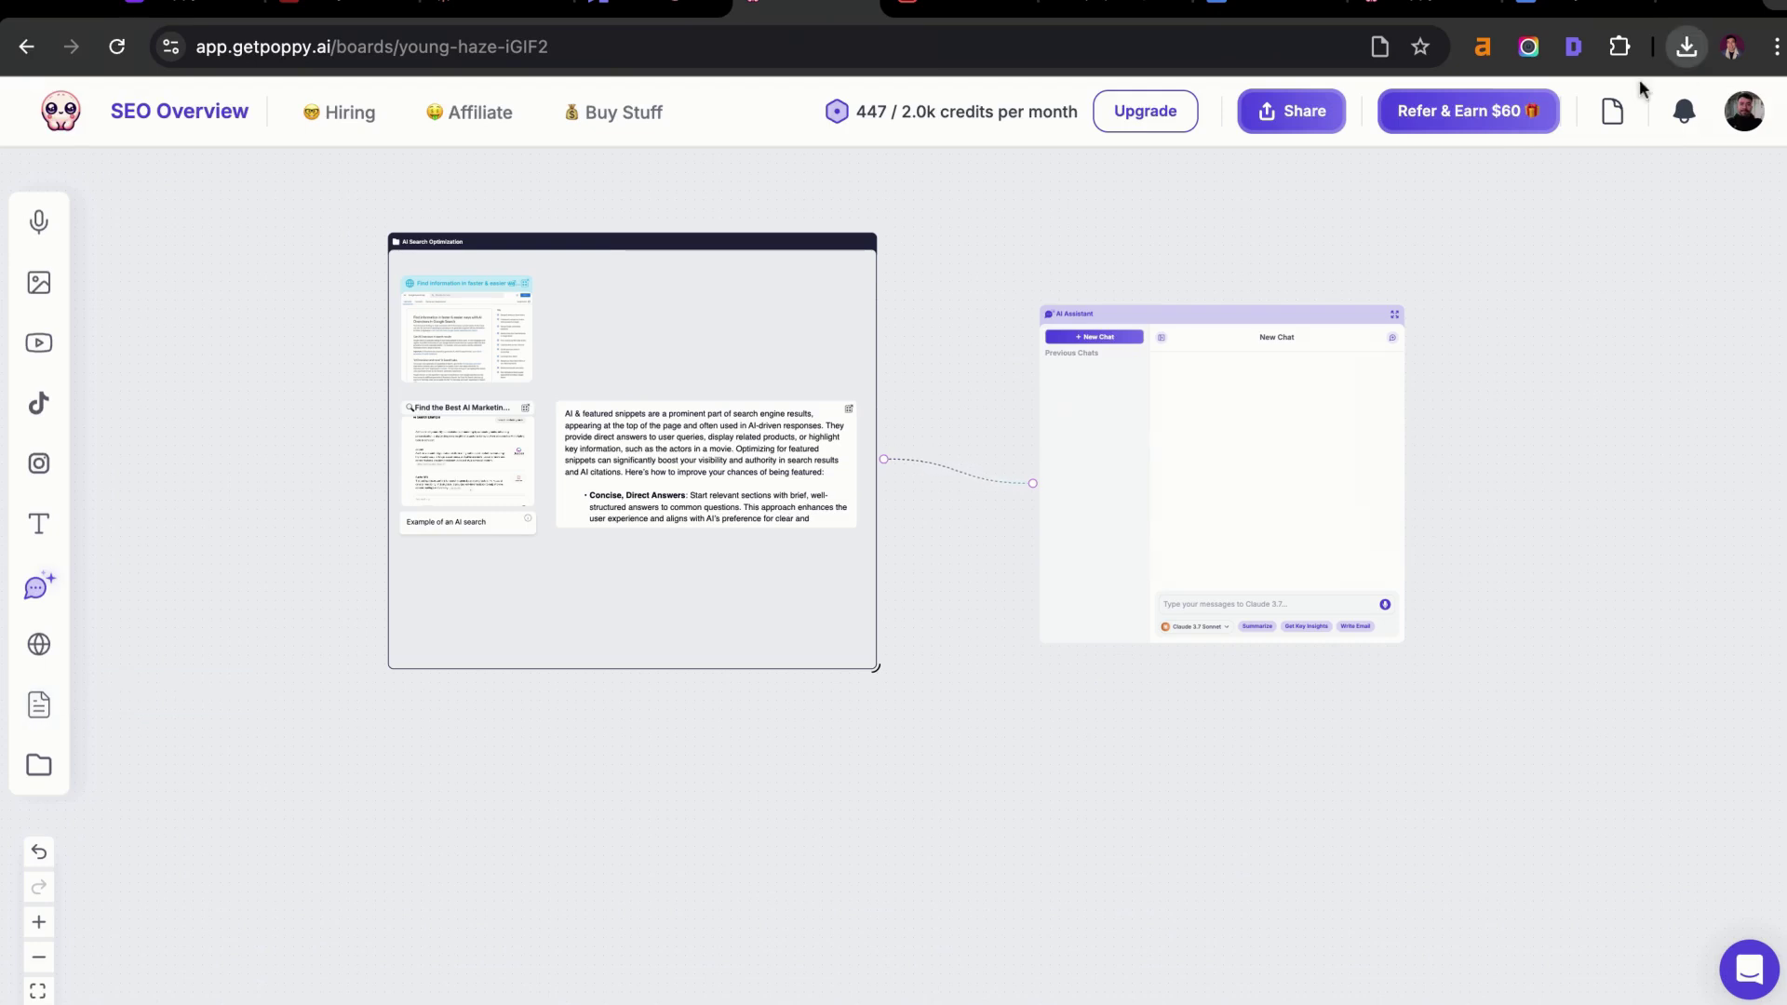
Drop the downloaded brand voice PDF from the downloads list onto the board canvas
drag(1640, 88, 564, 765)
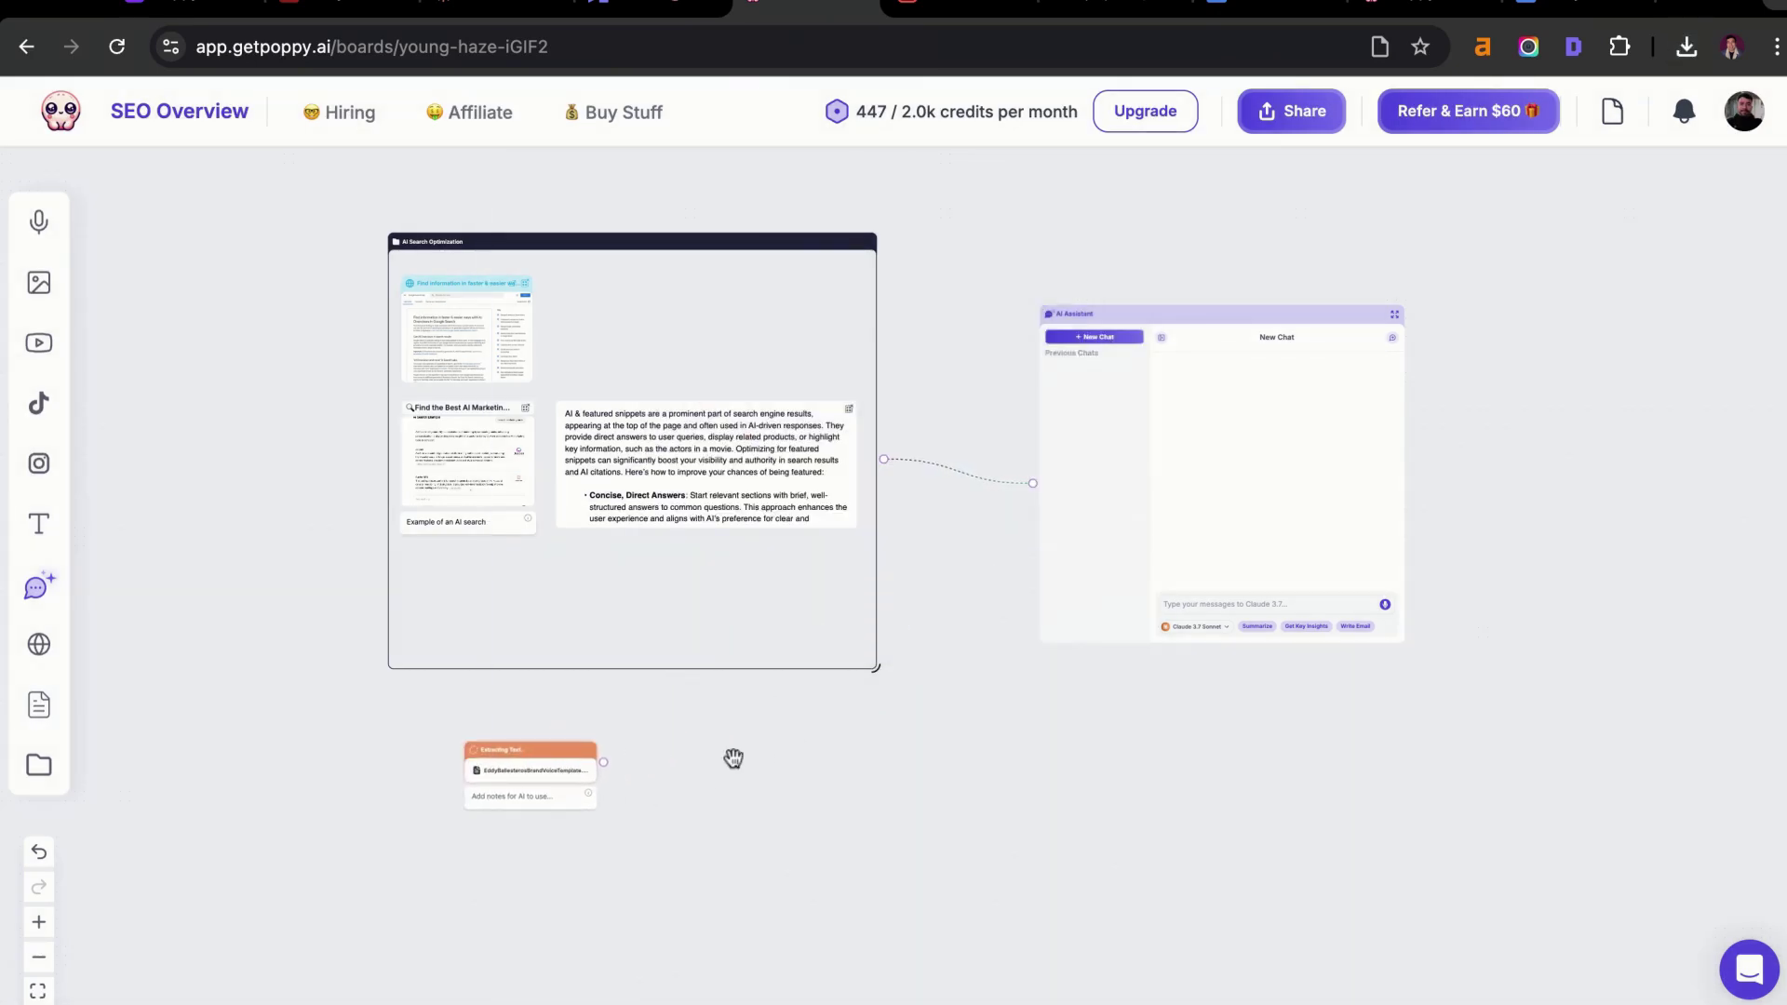
scroll(638, 570, down, 3)
scroll(642, 571, up, 5)
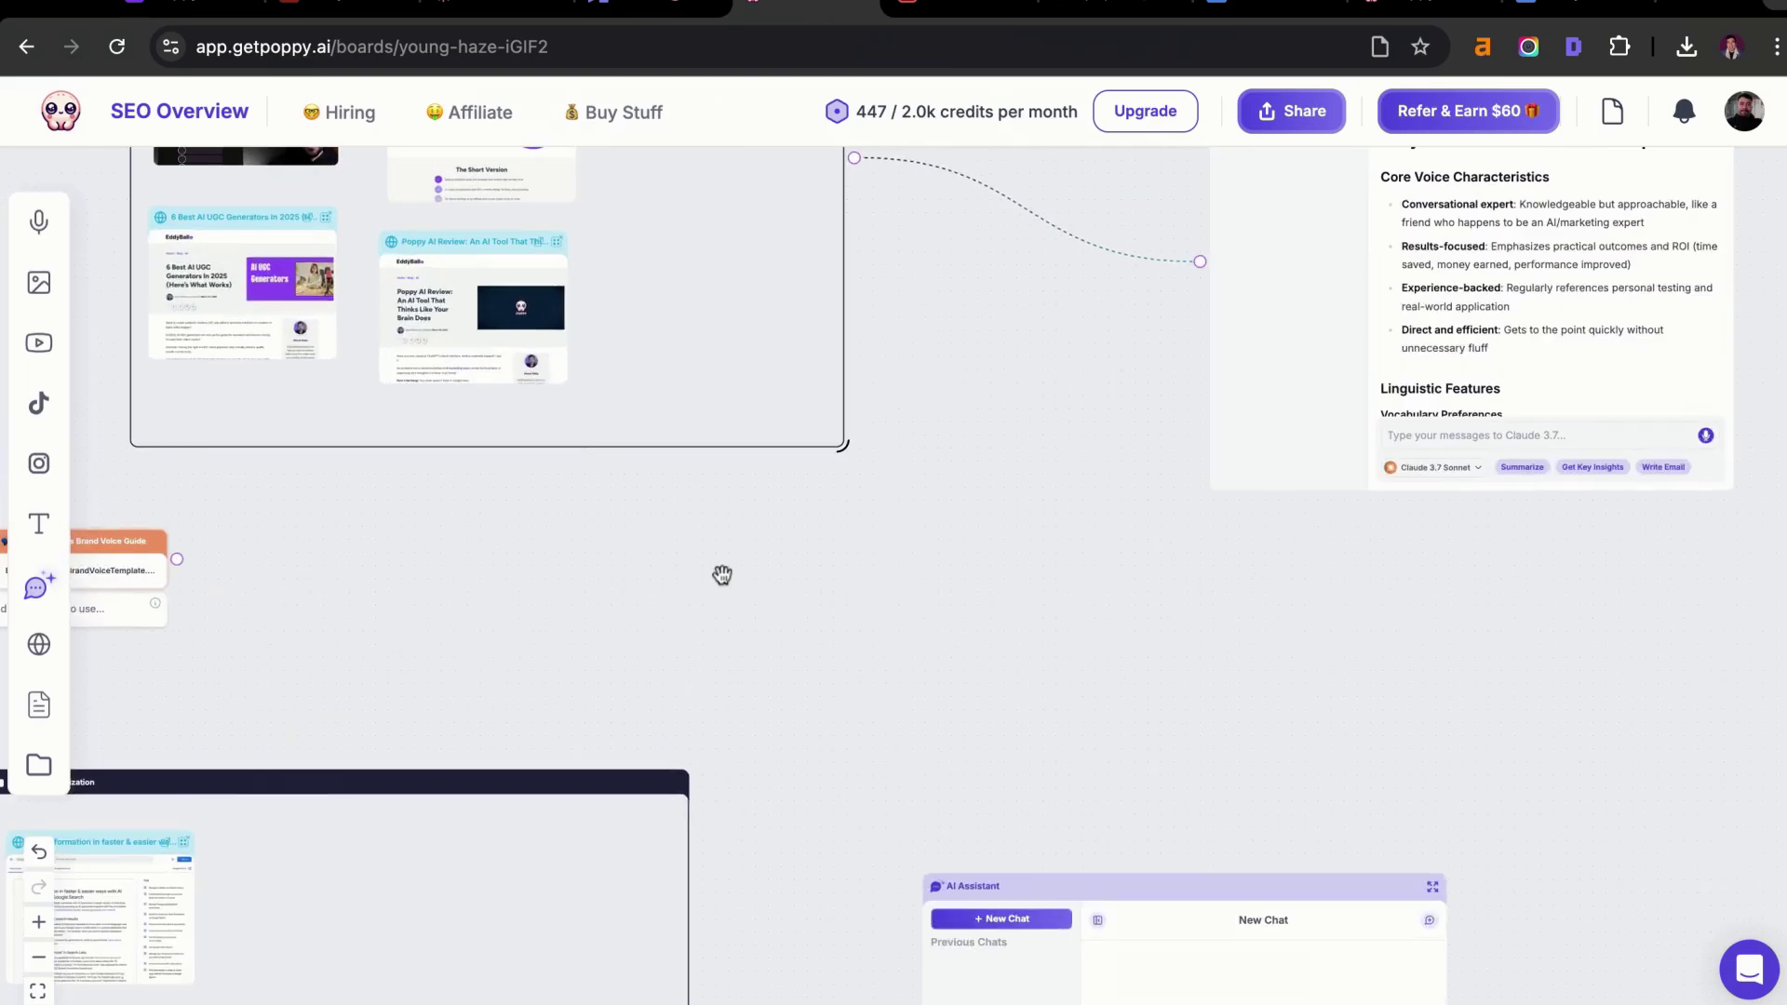
scroll(722, 574, down, 5)
scroll(722, 574, left, 4)
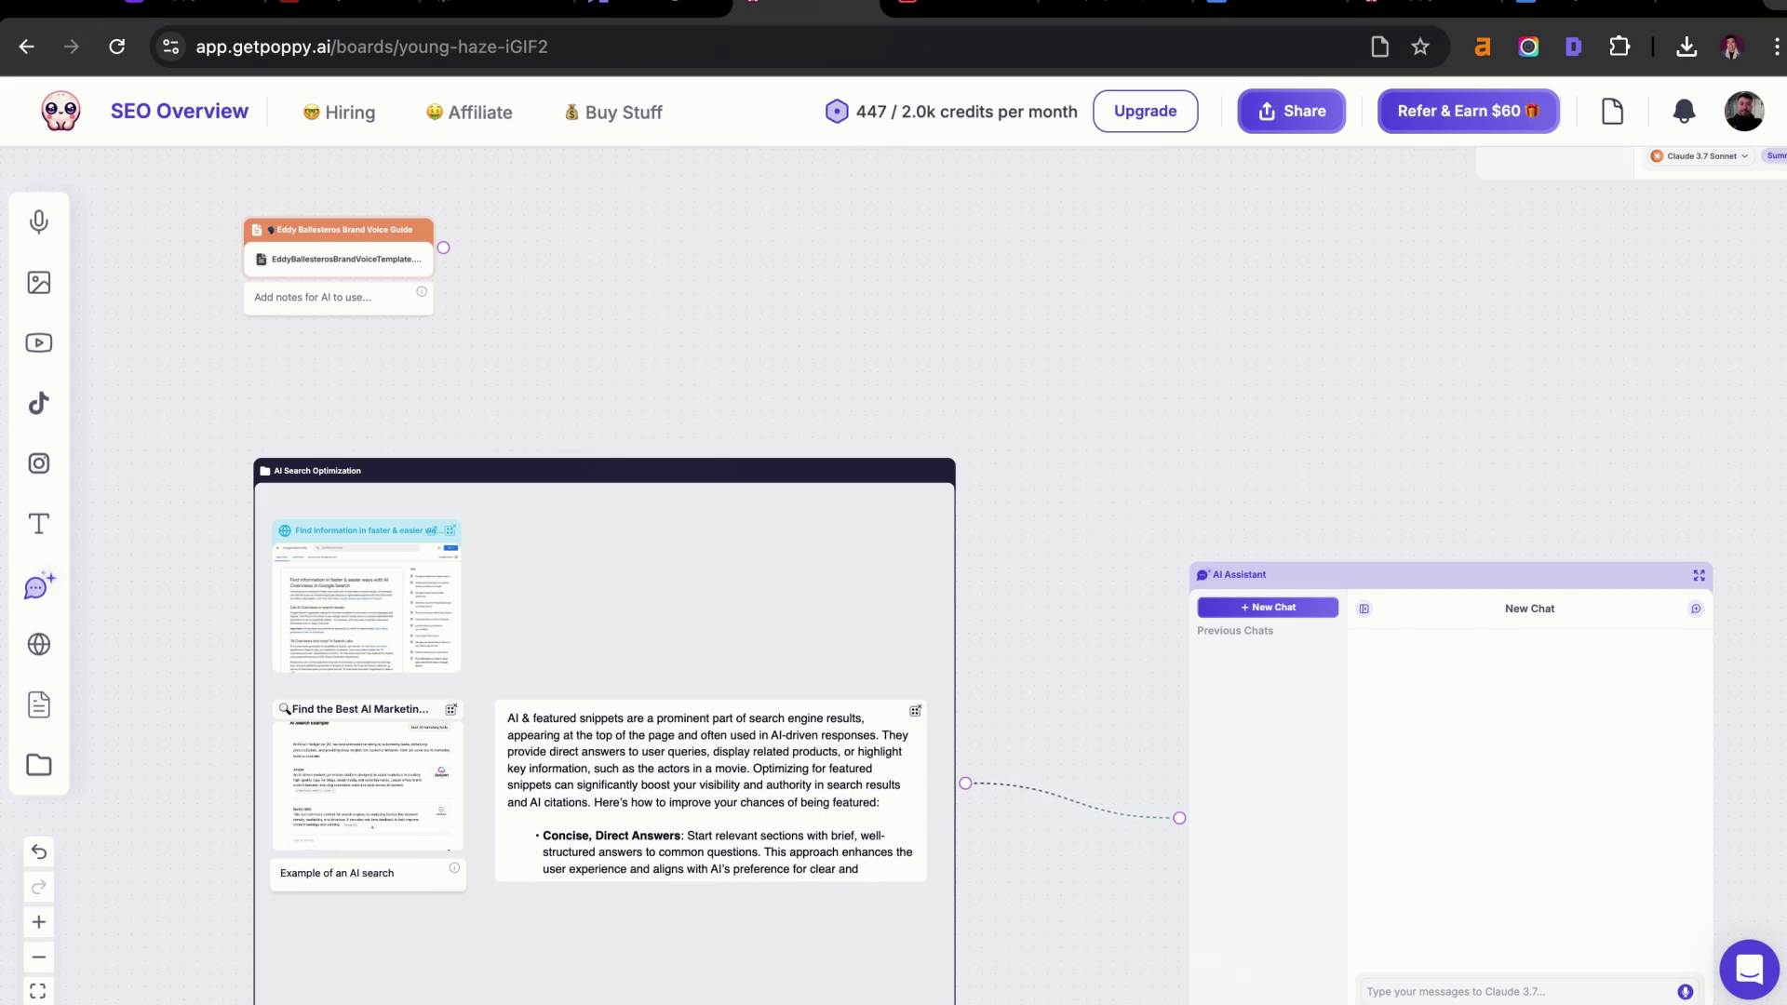
scroll(1533, 239, up, 5)
scroll(1501, 270, right, 1)
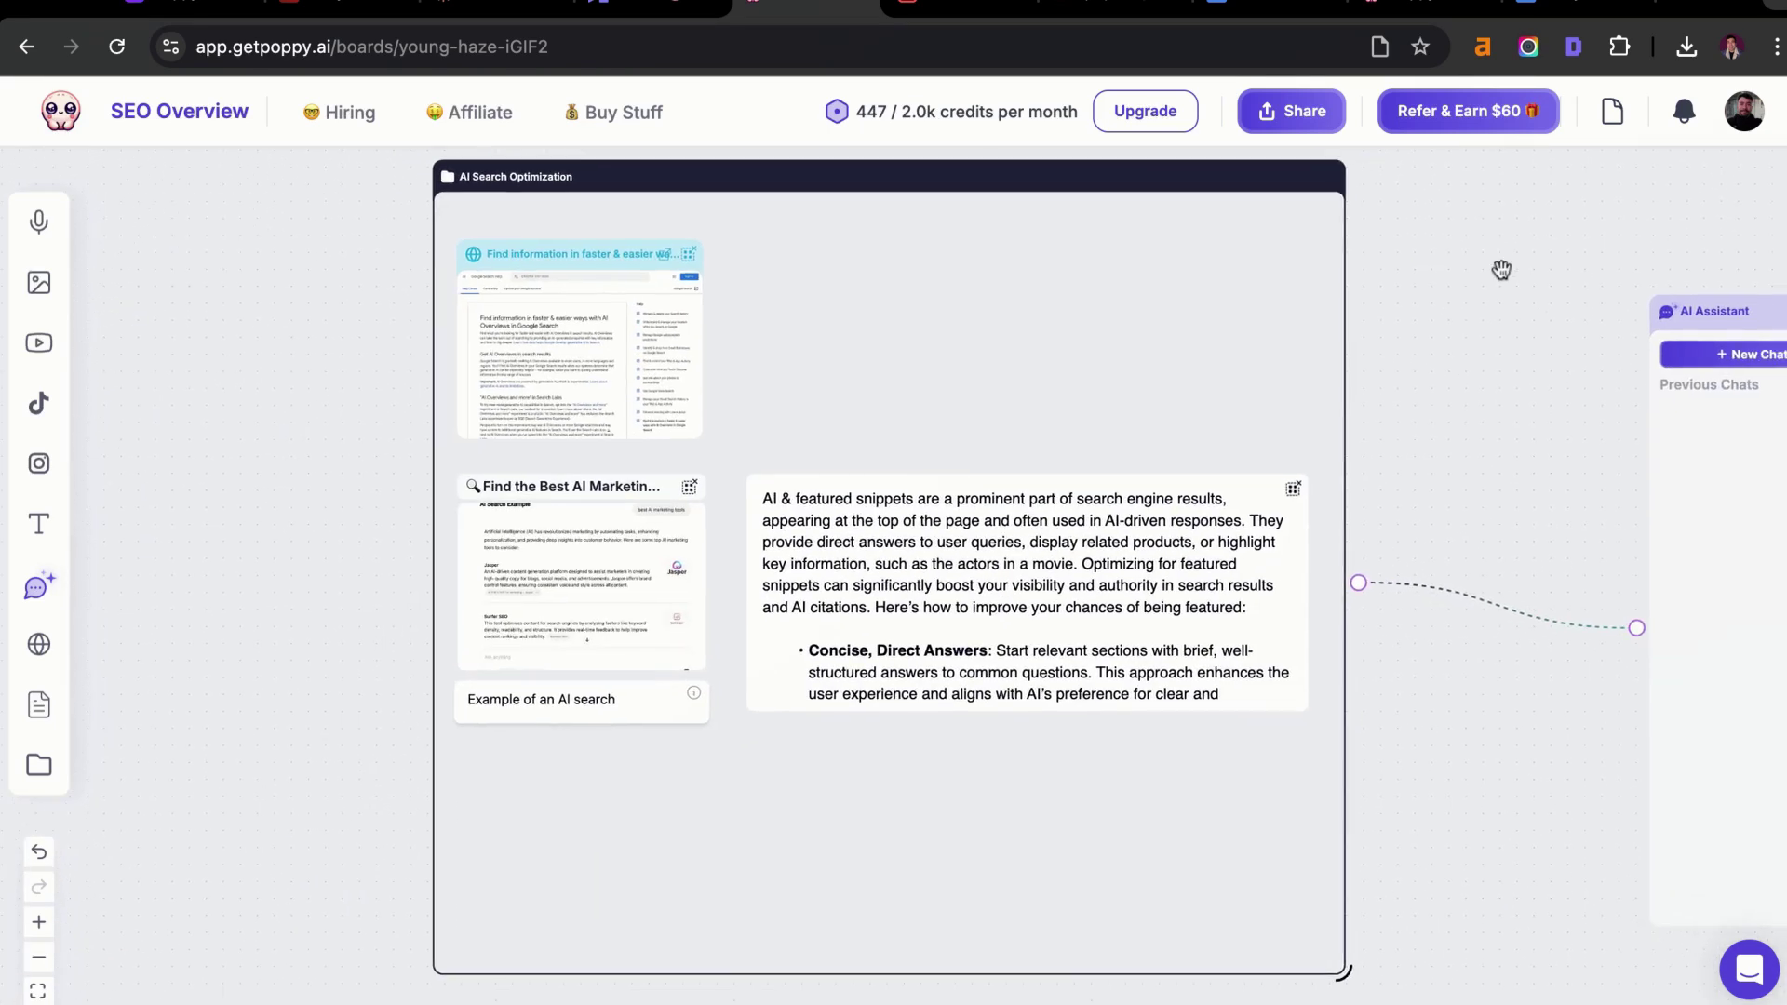
scroll(562, 183, up, 3)
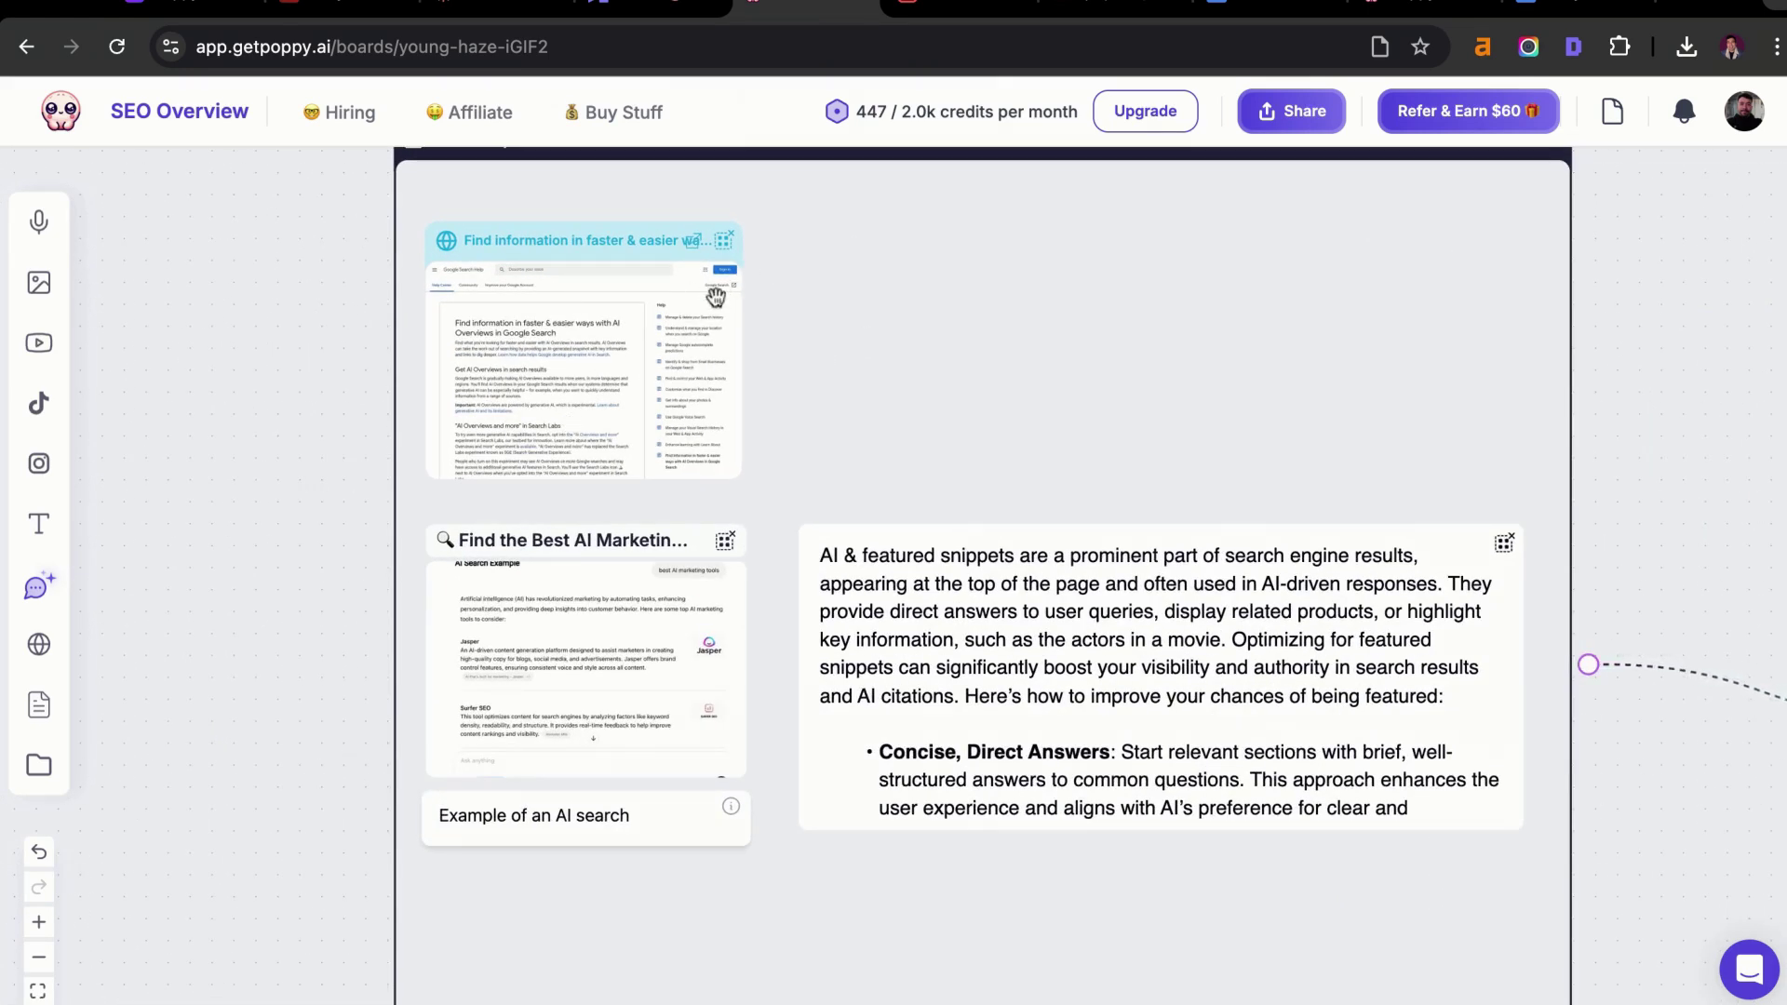
mouse_move(581, 605)
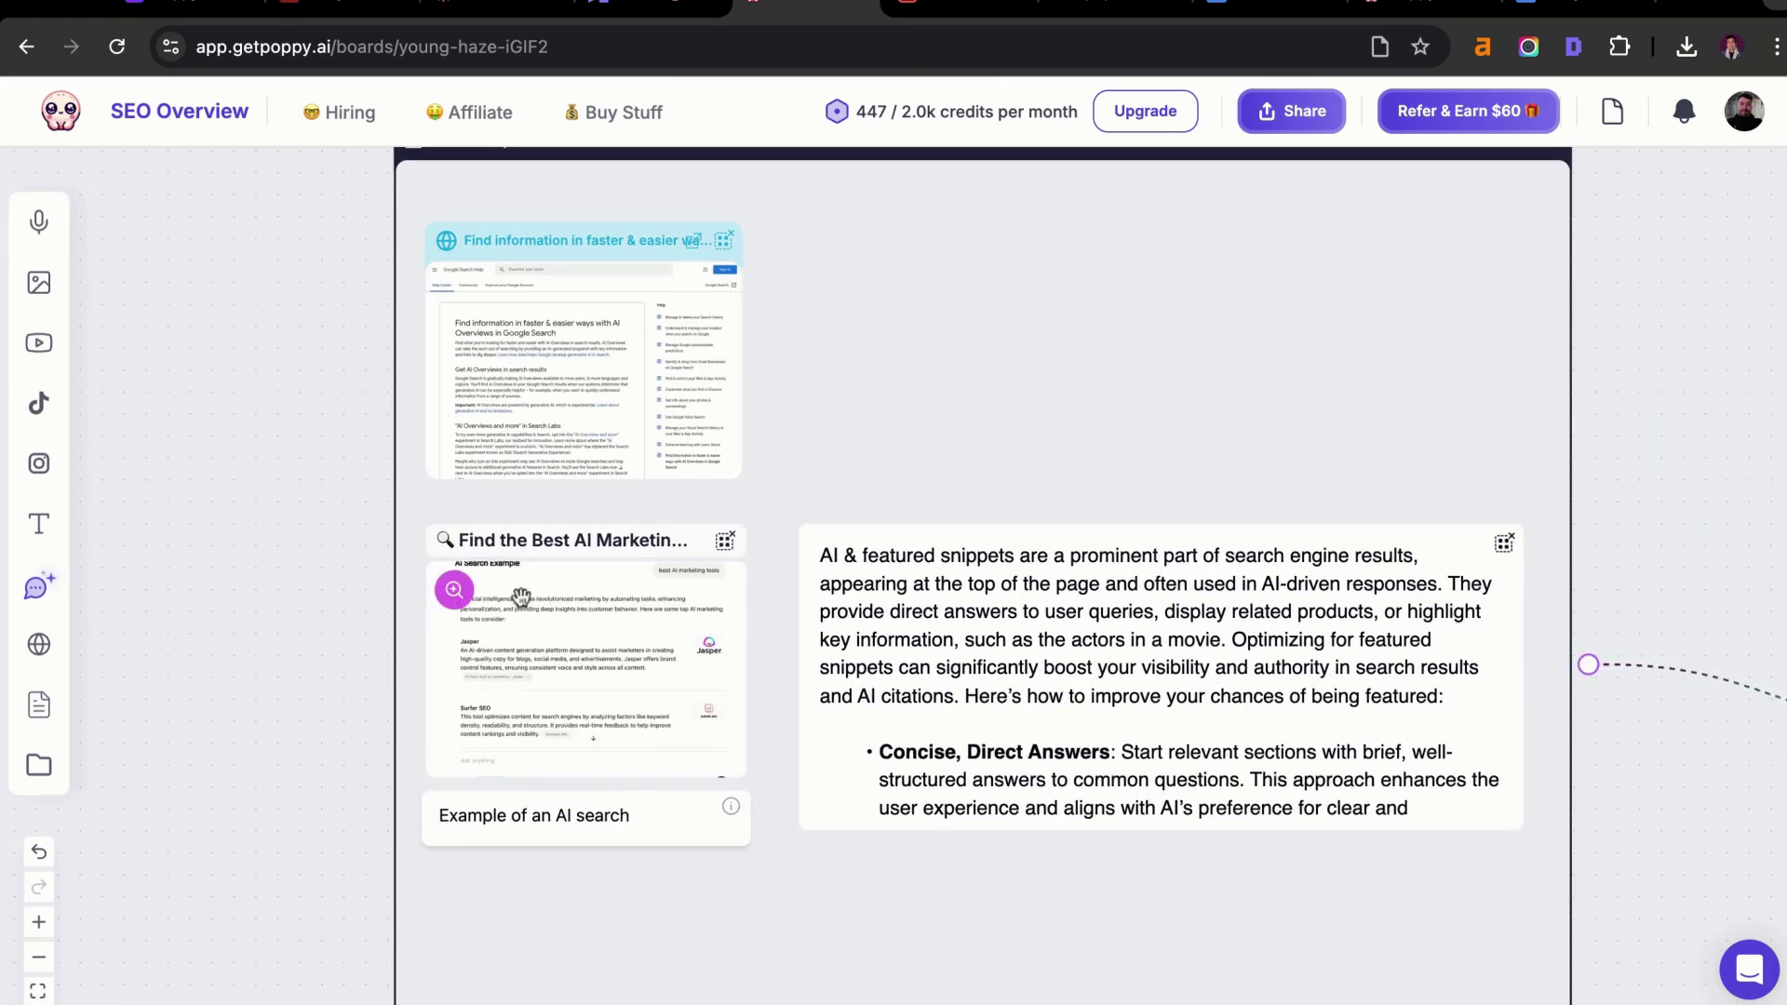
click(456, 589)
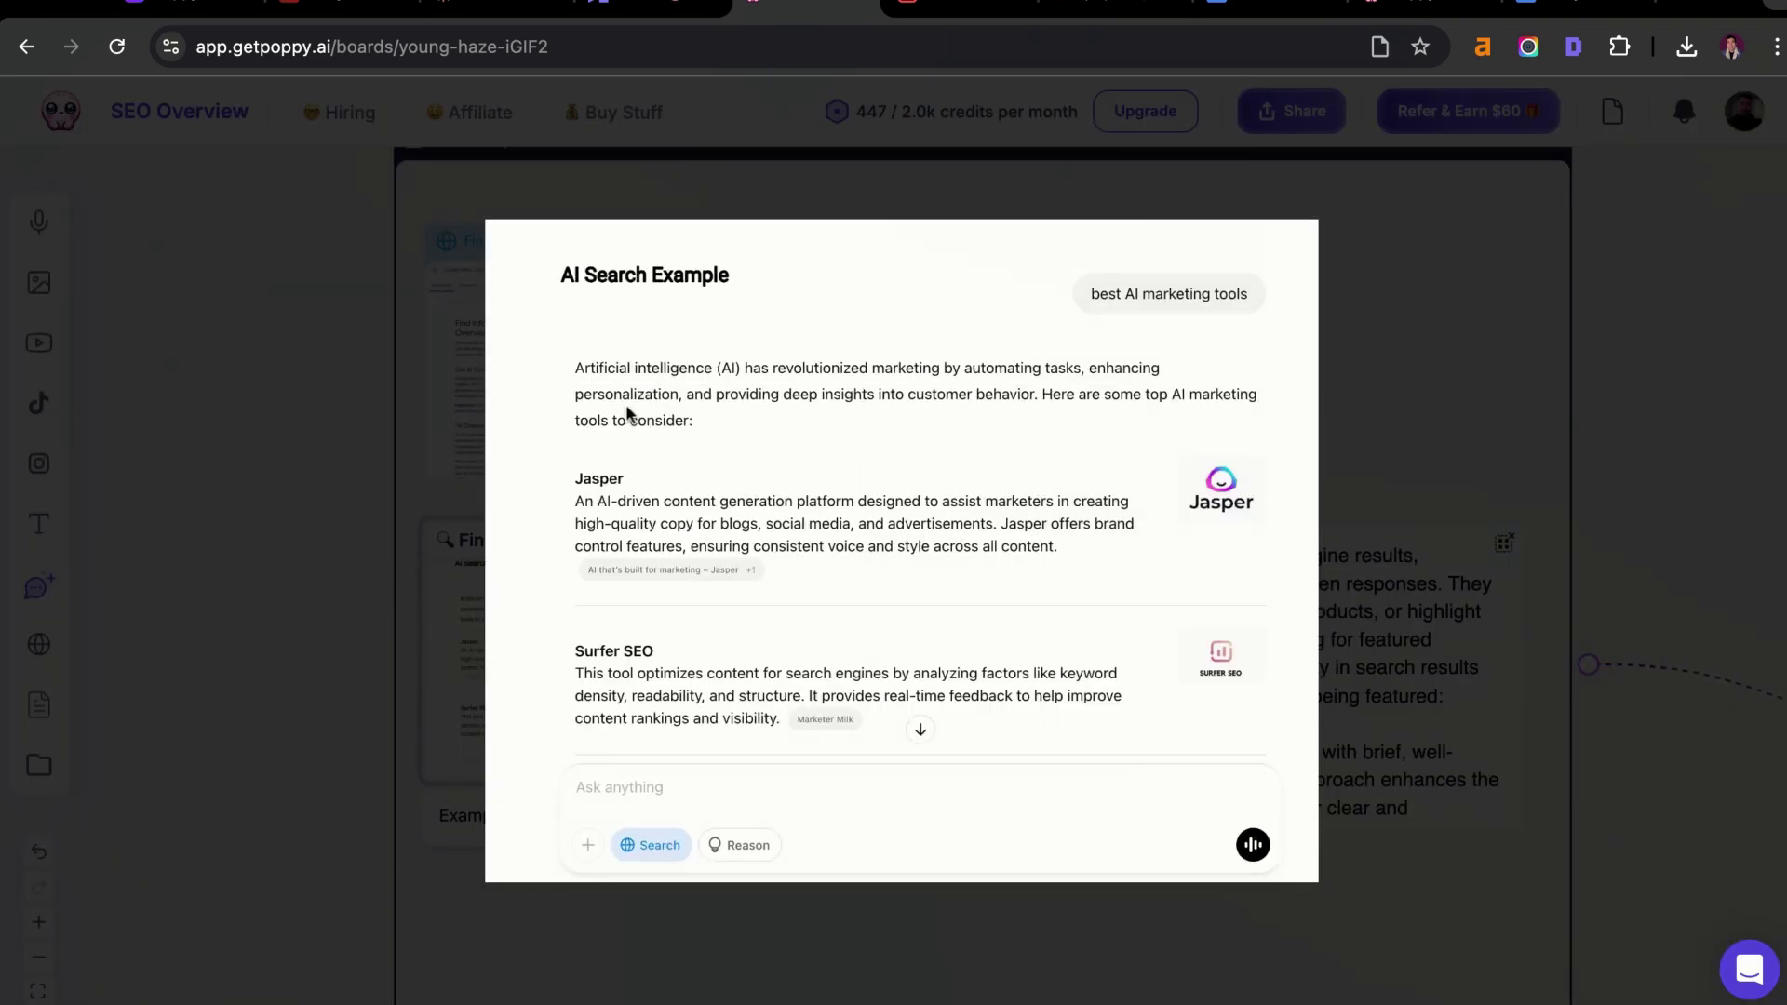
key(Escape)
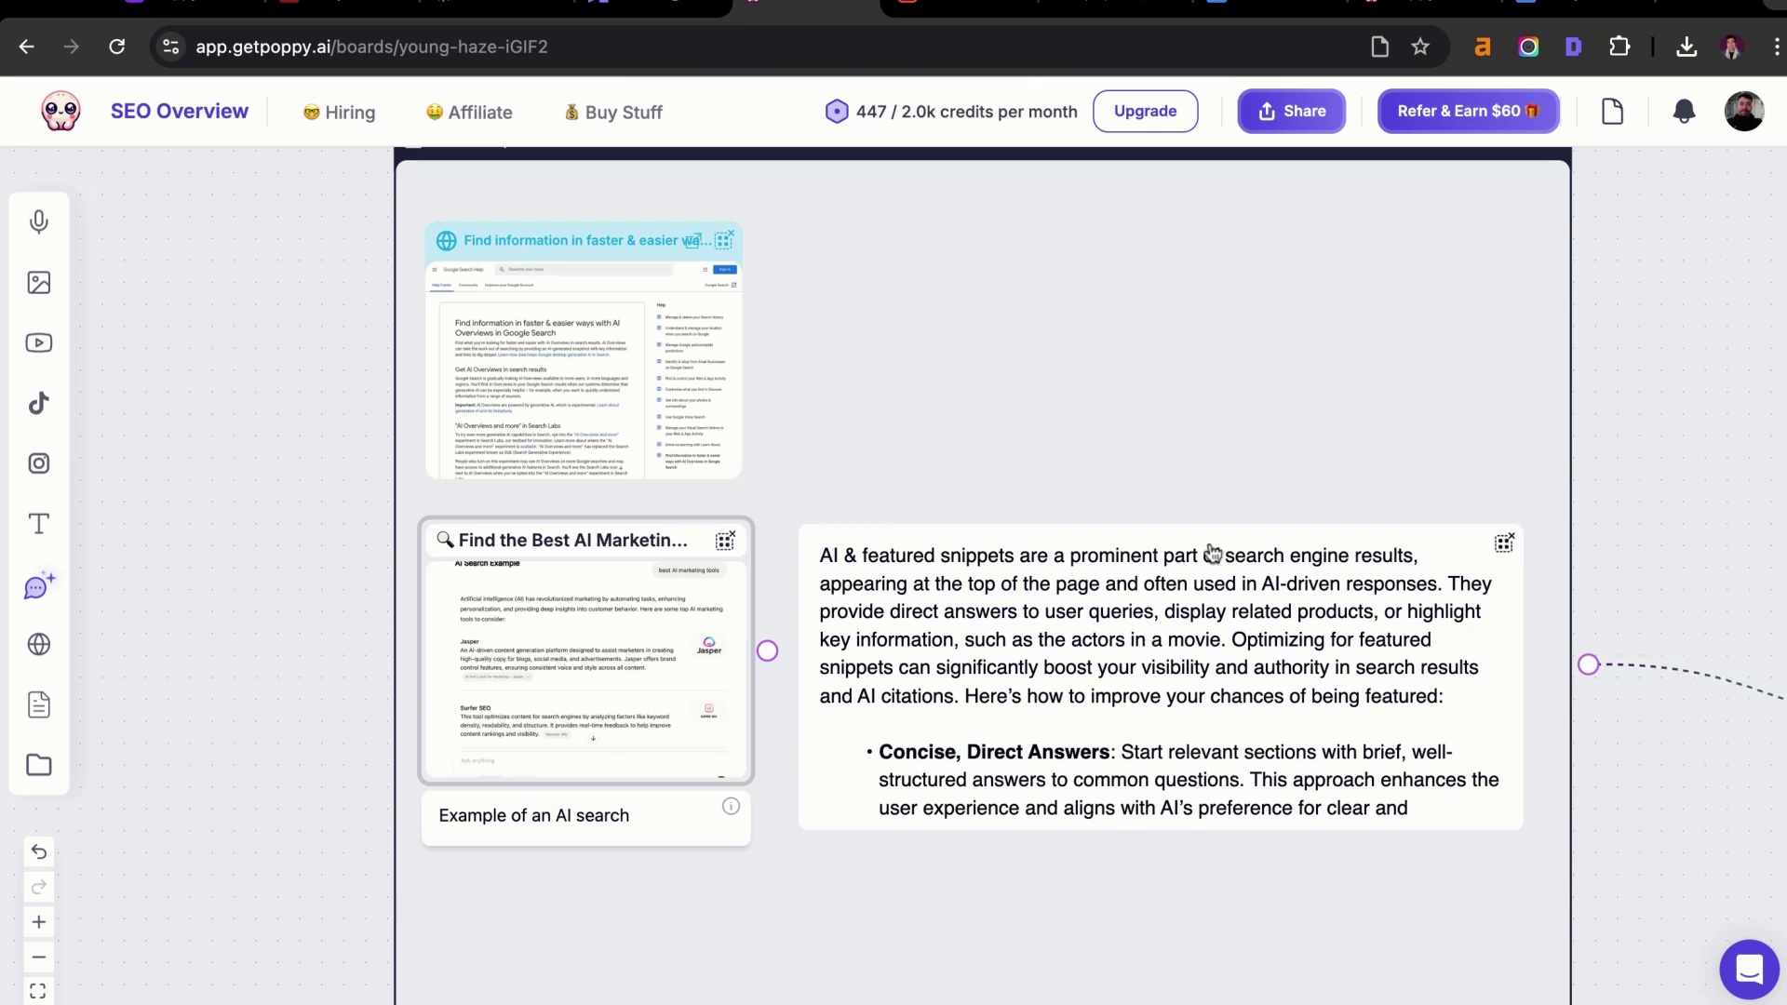
scroll(1247, 559, up, 5)
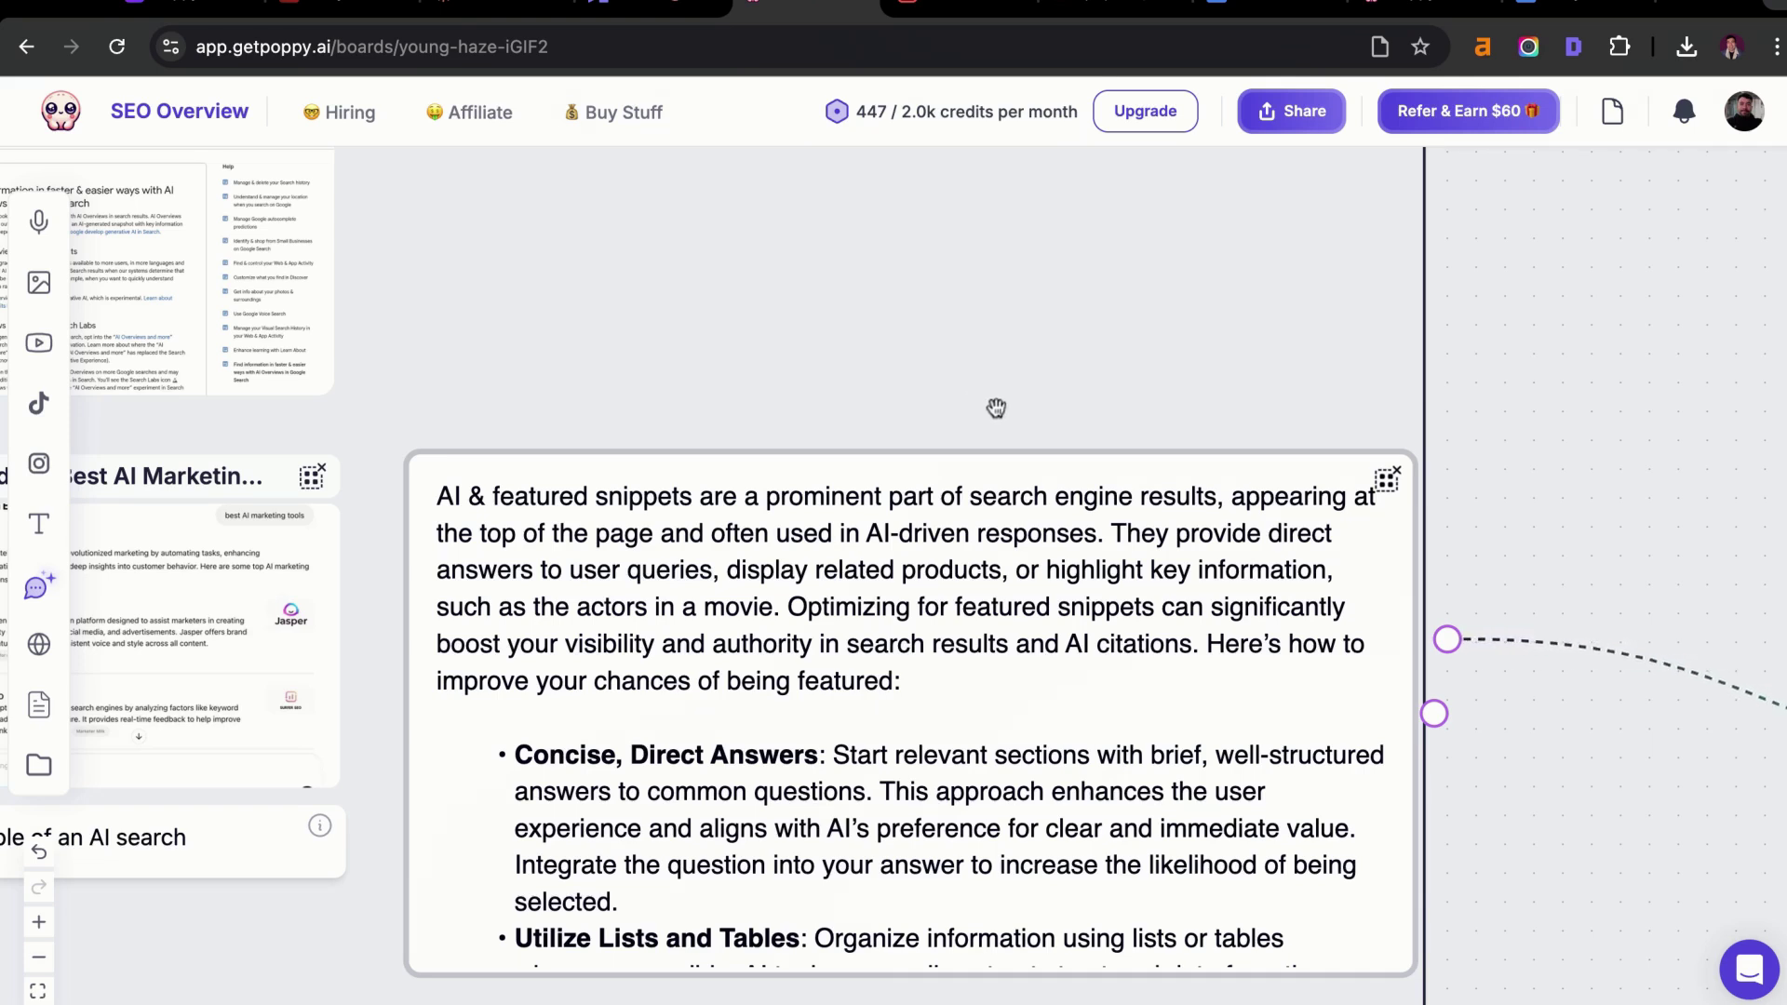
drag(997, 406, 921, 344)
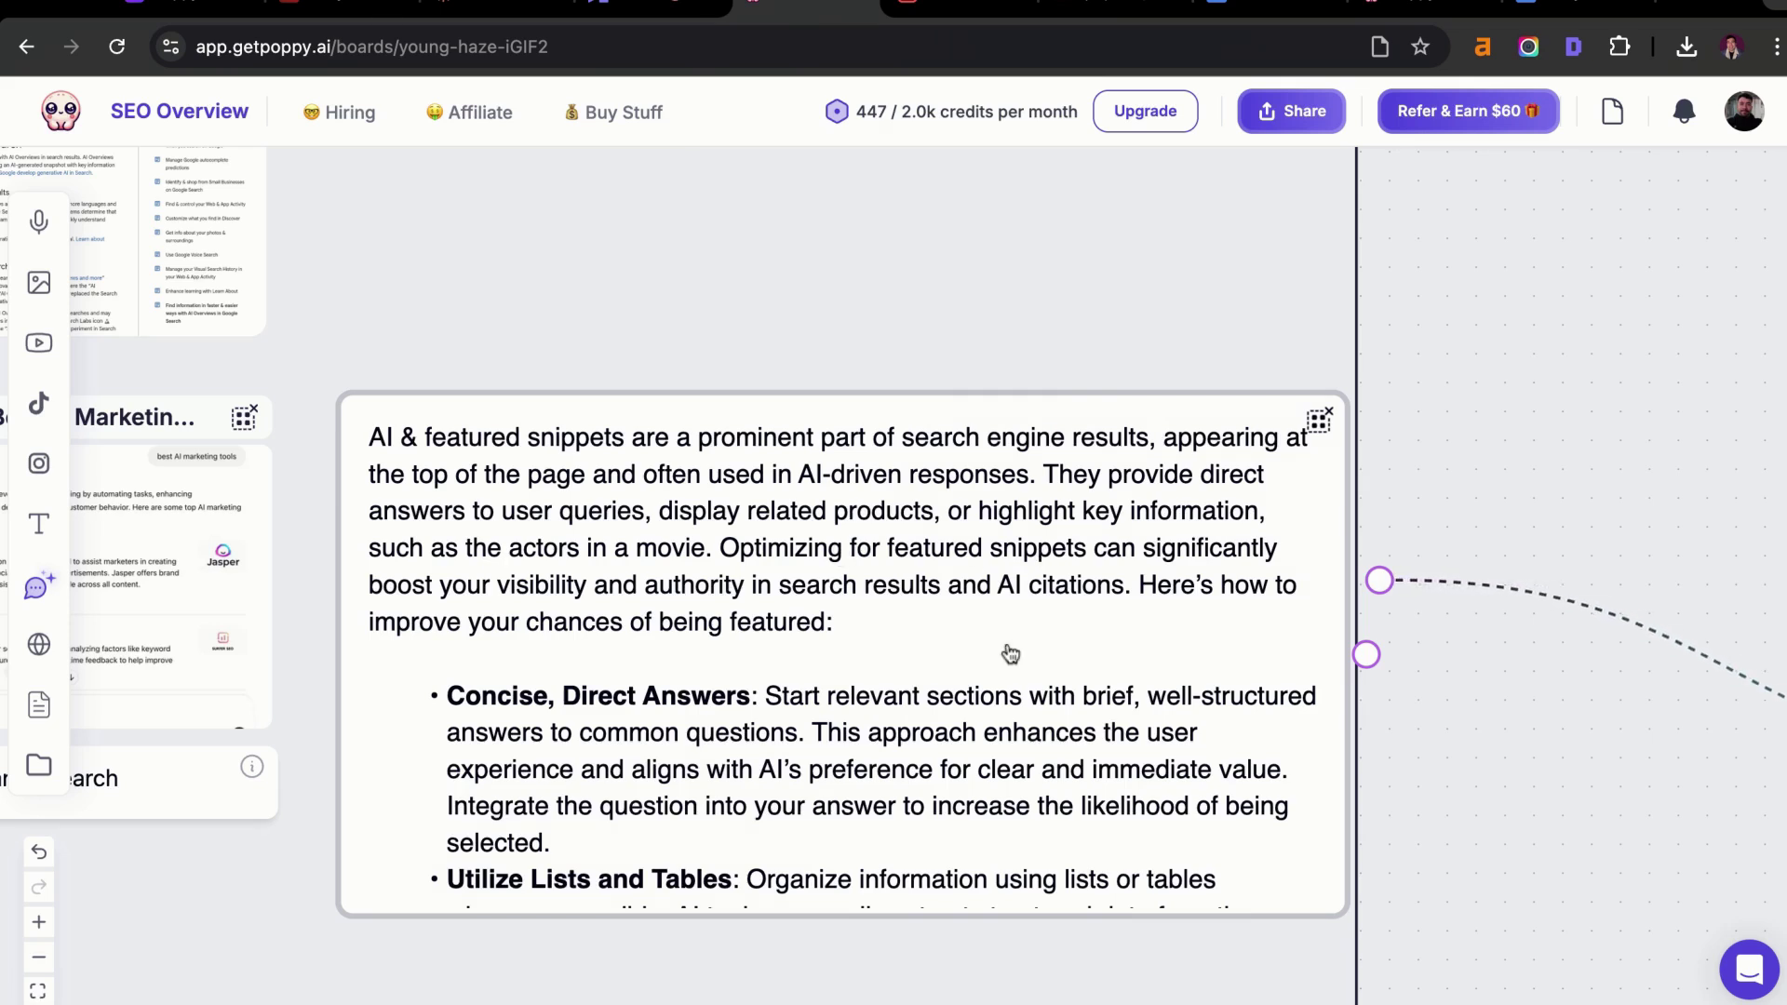
scroll(920, 630, down, 4)
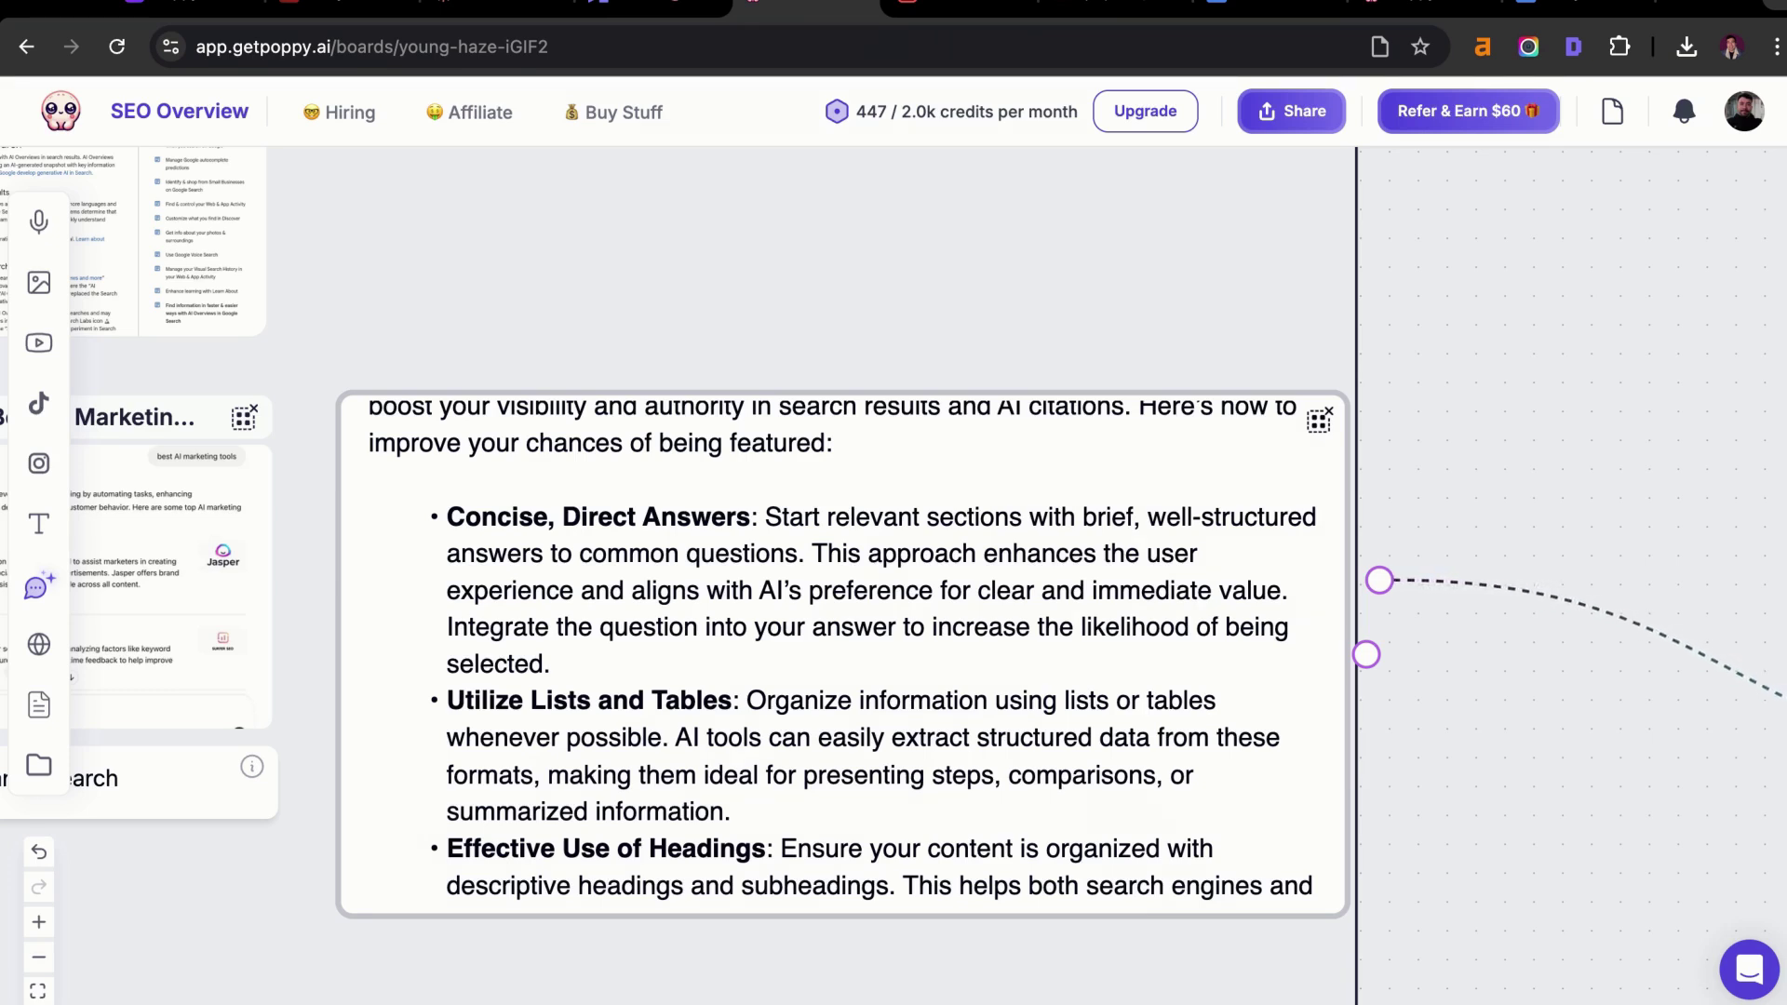
scroll(843, 655, down, 3)
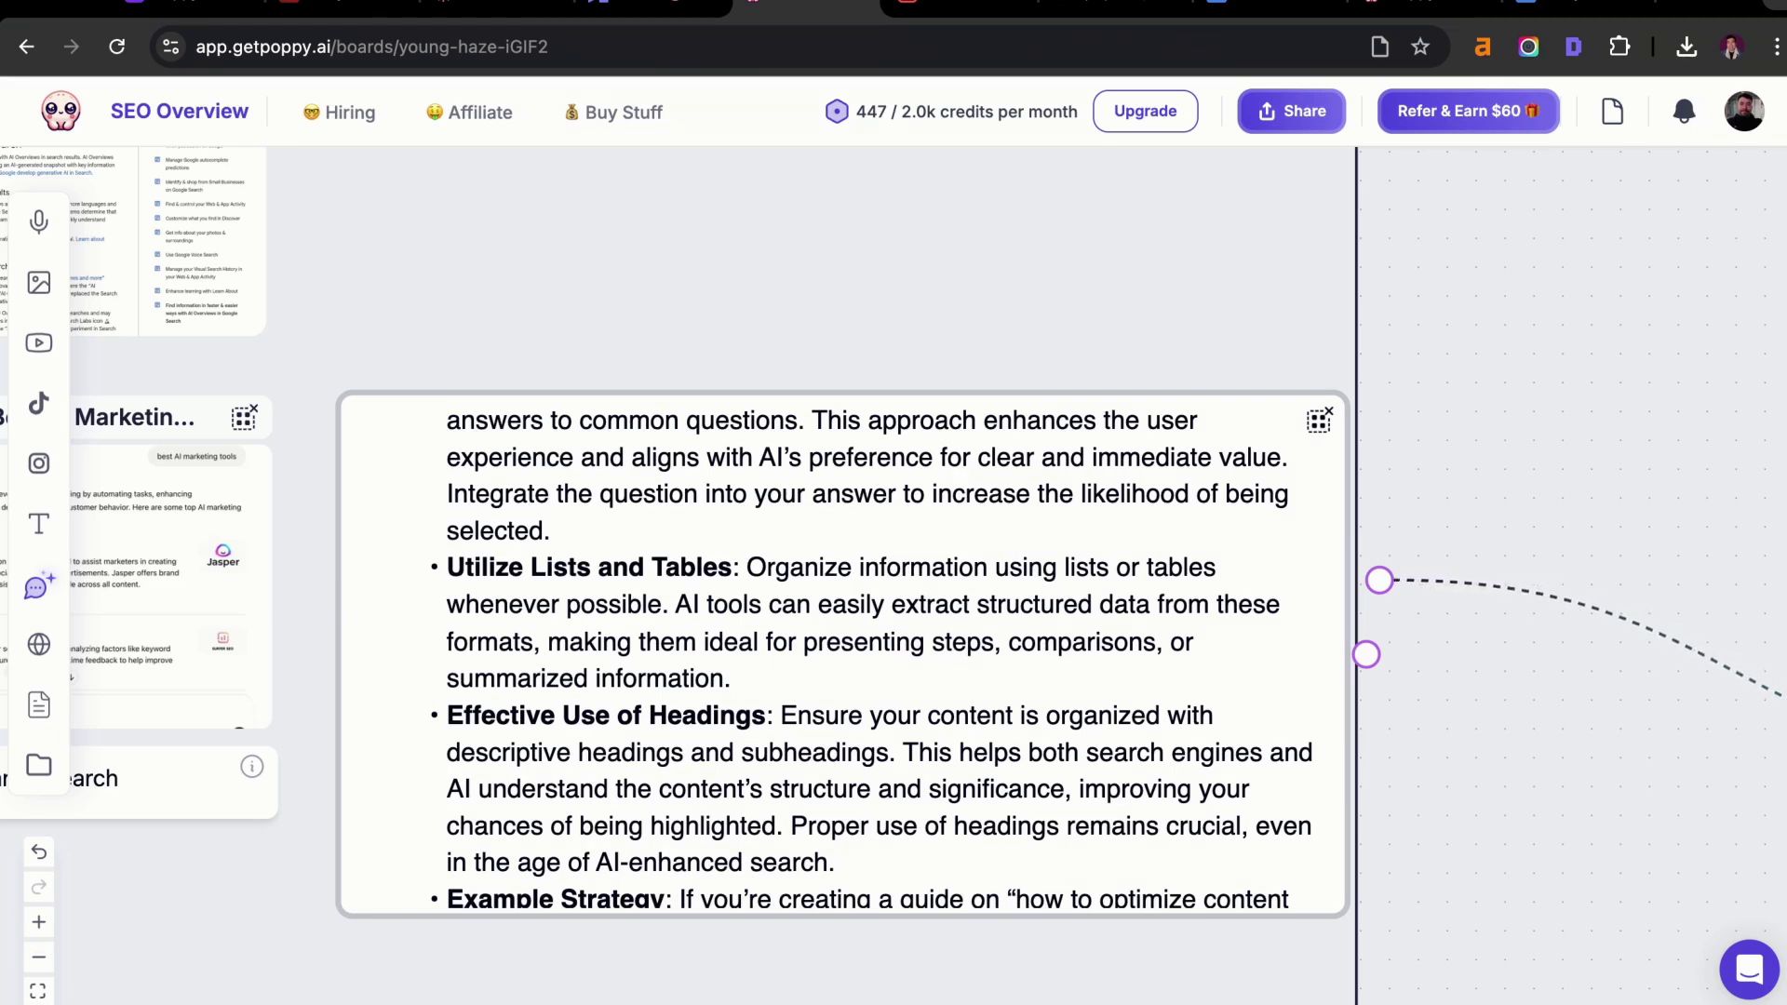
scroll(782, 669, down, 3)
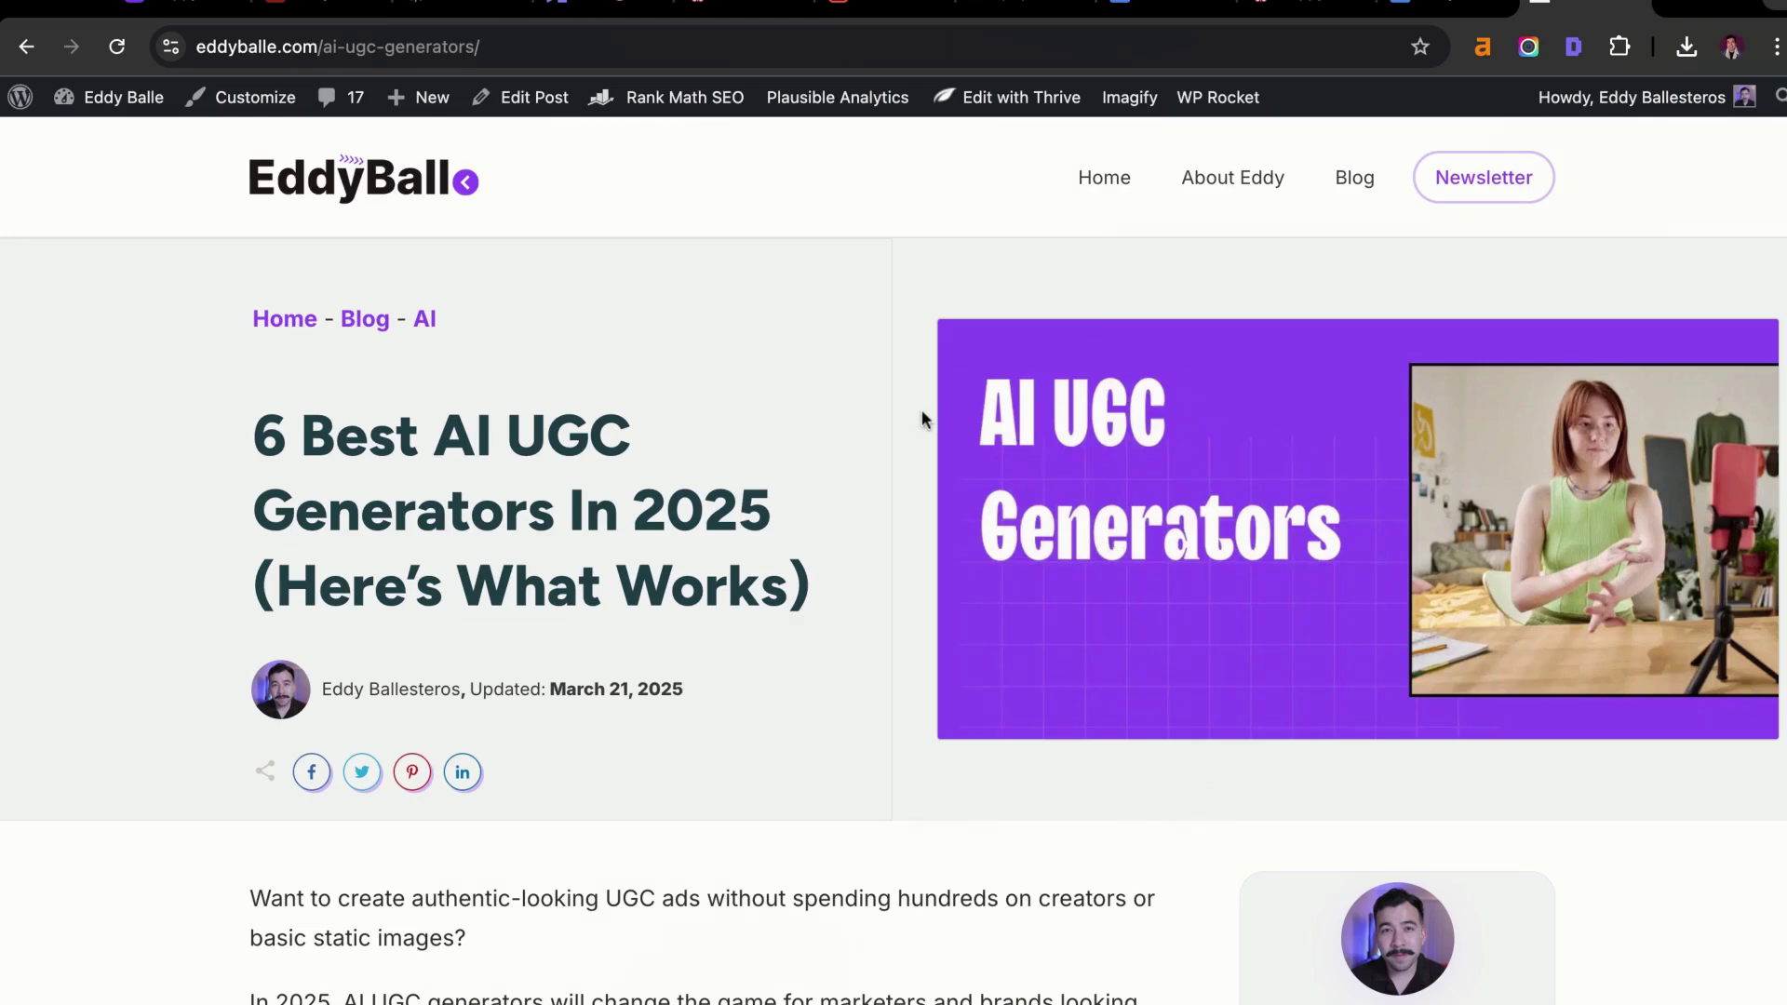
Scroll through the AI UGC generators article down past its FAQs section
scroll(1186, 715, down, 3)
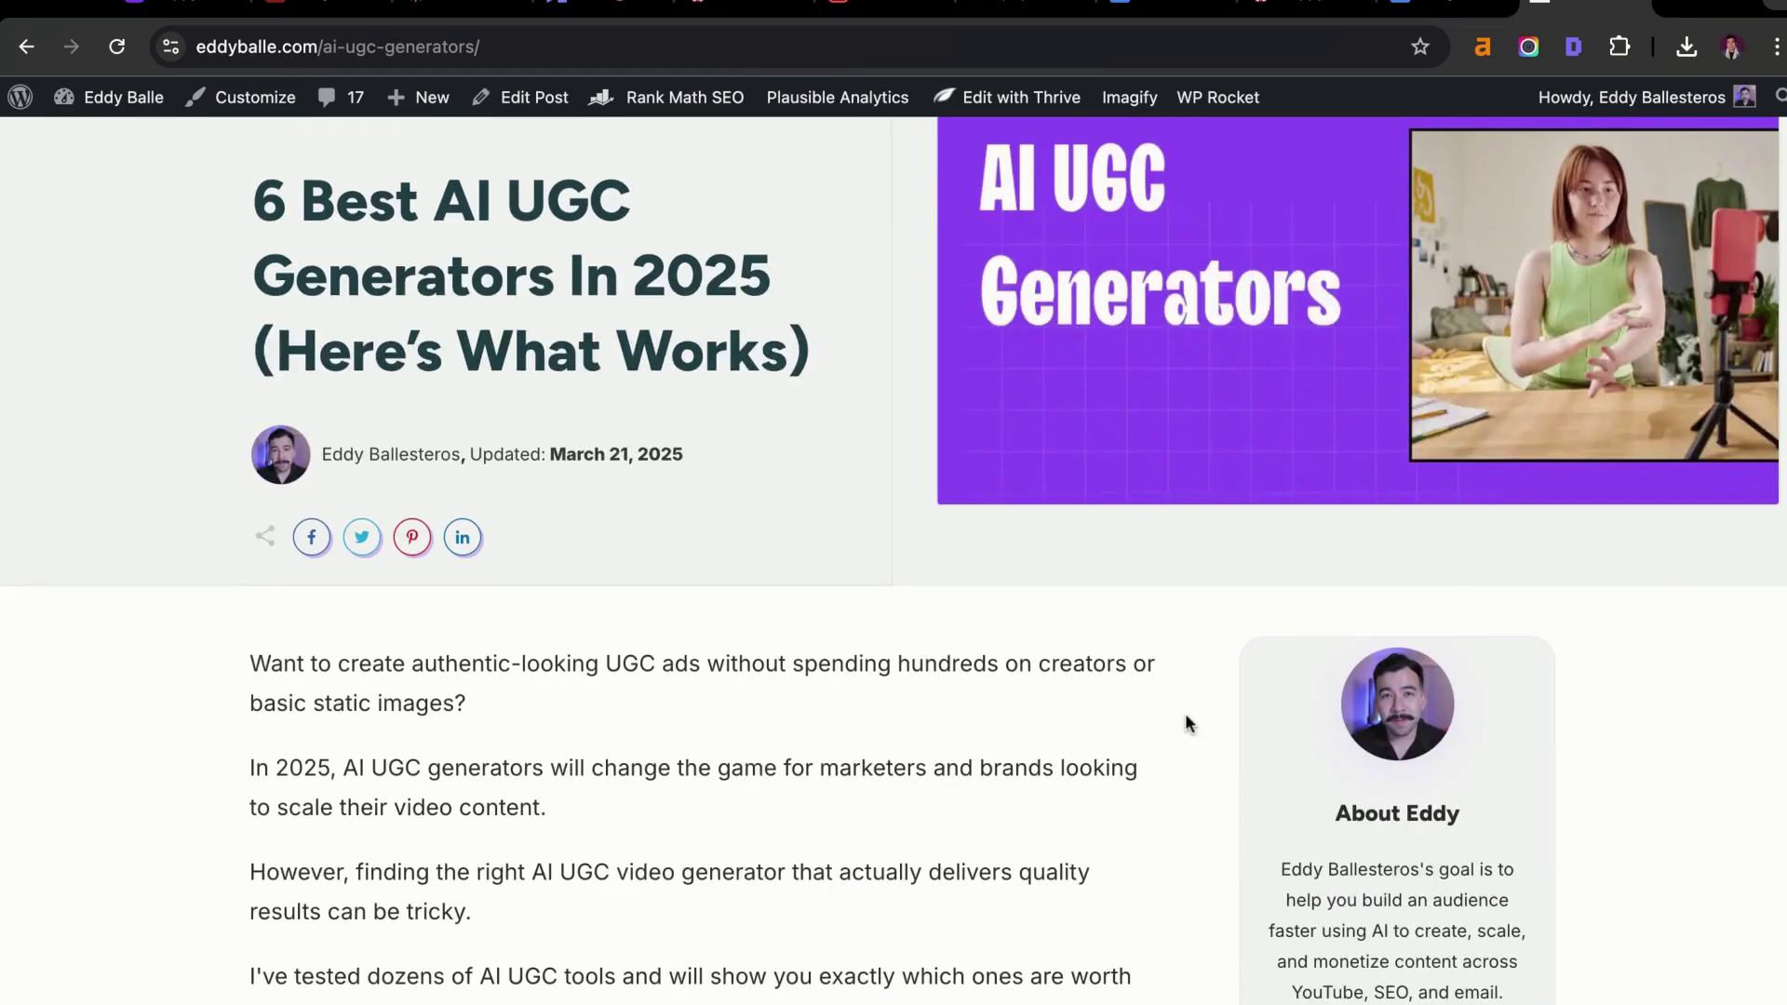
scroll(1186, 714, down, 10)
scroll(1186, 714, down, 20)
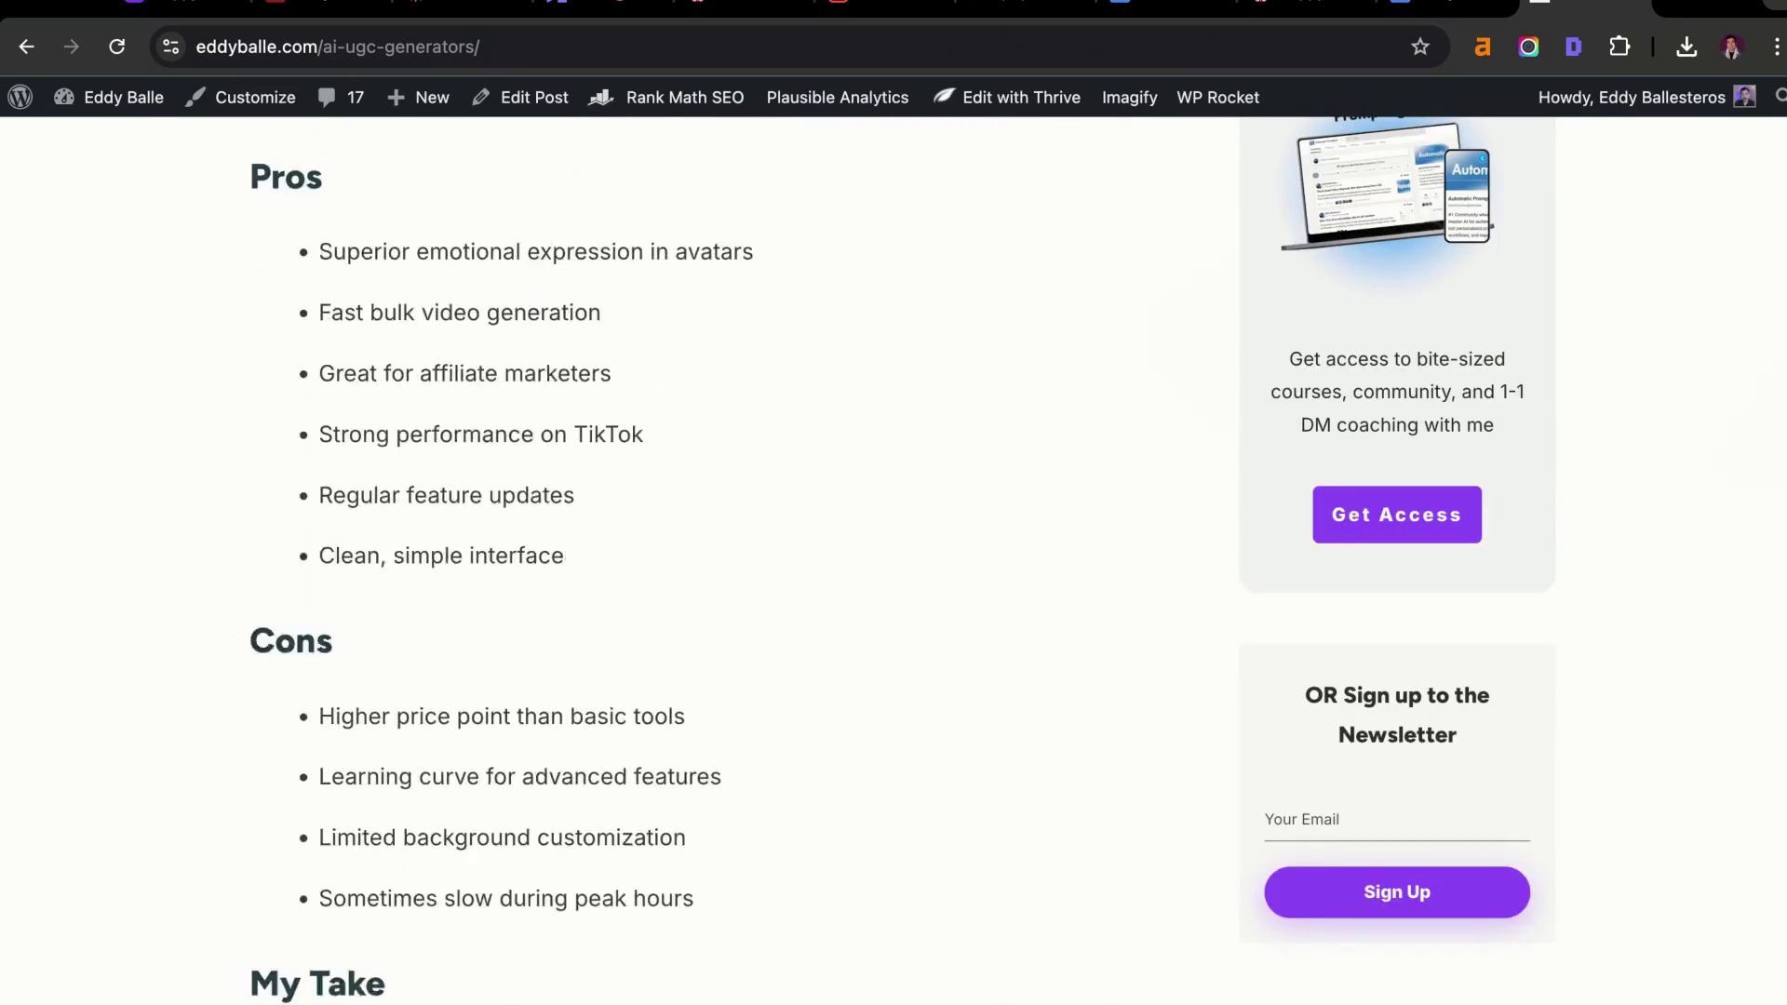
scroll(1185, 715, down, 20)
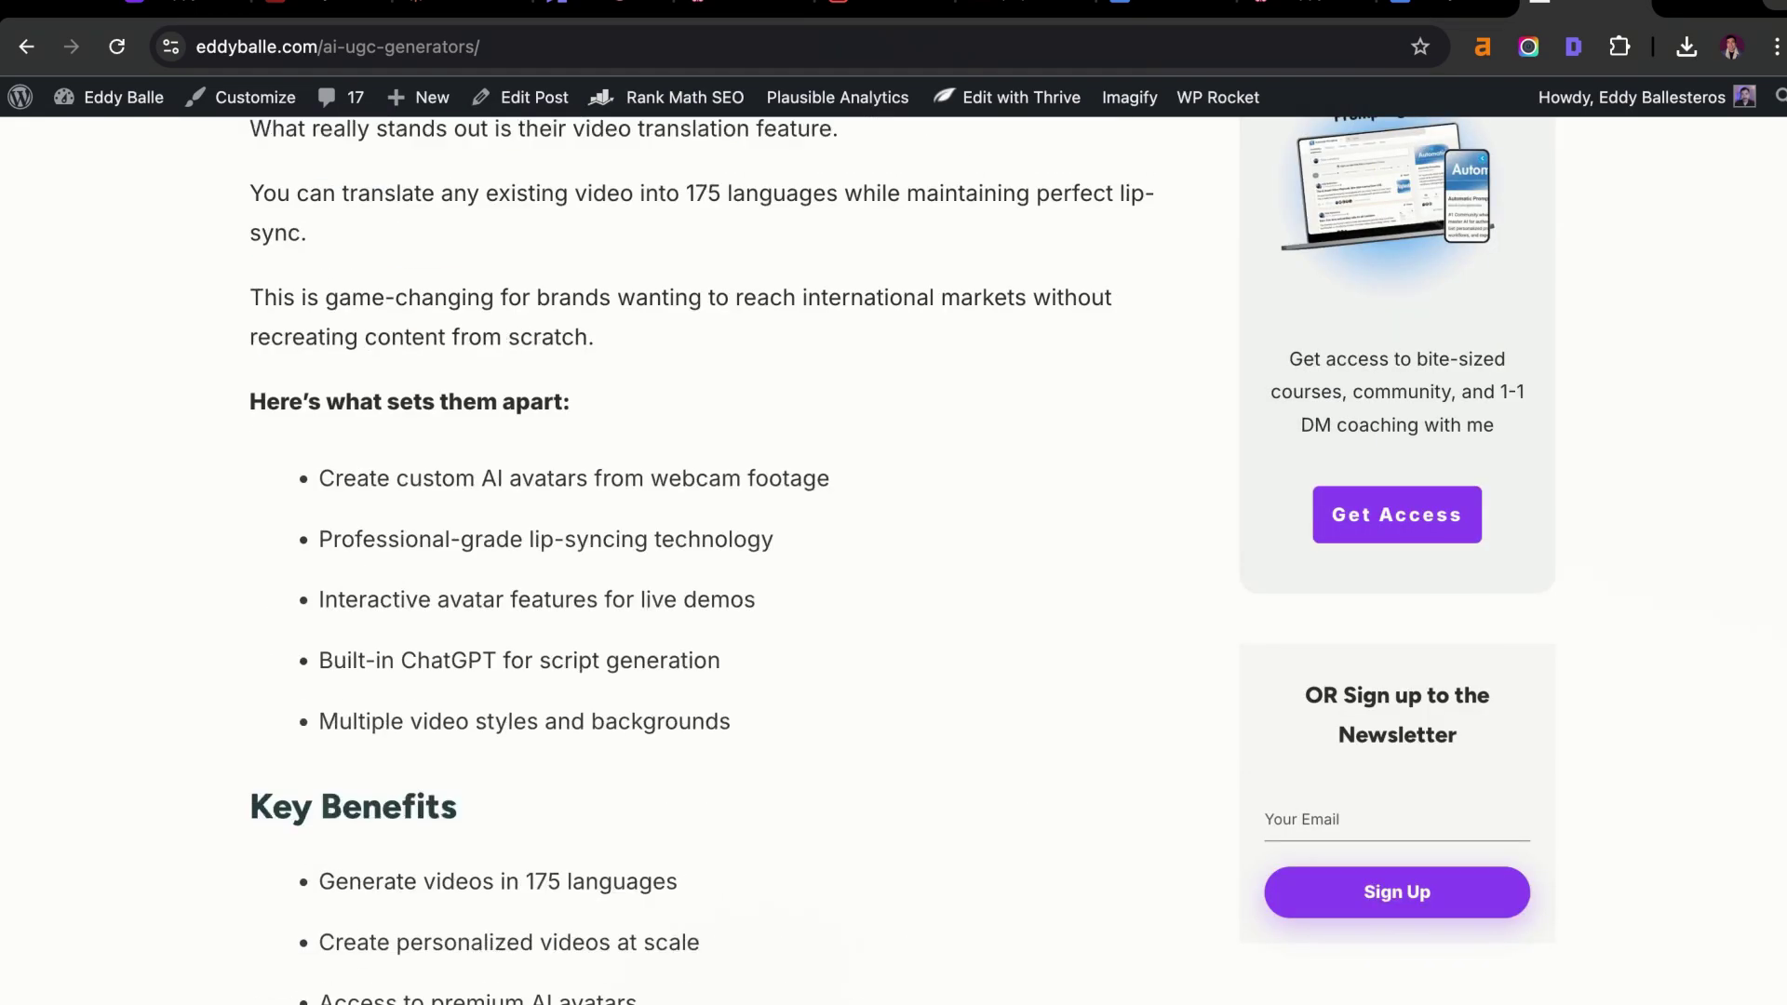
scroll(381, 579, down, 20)
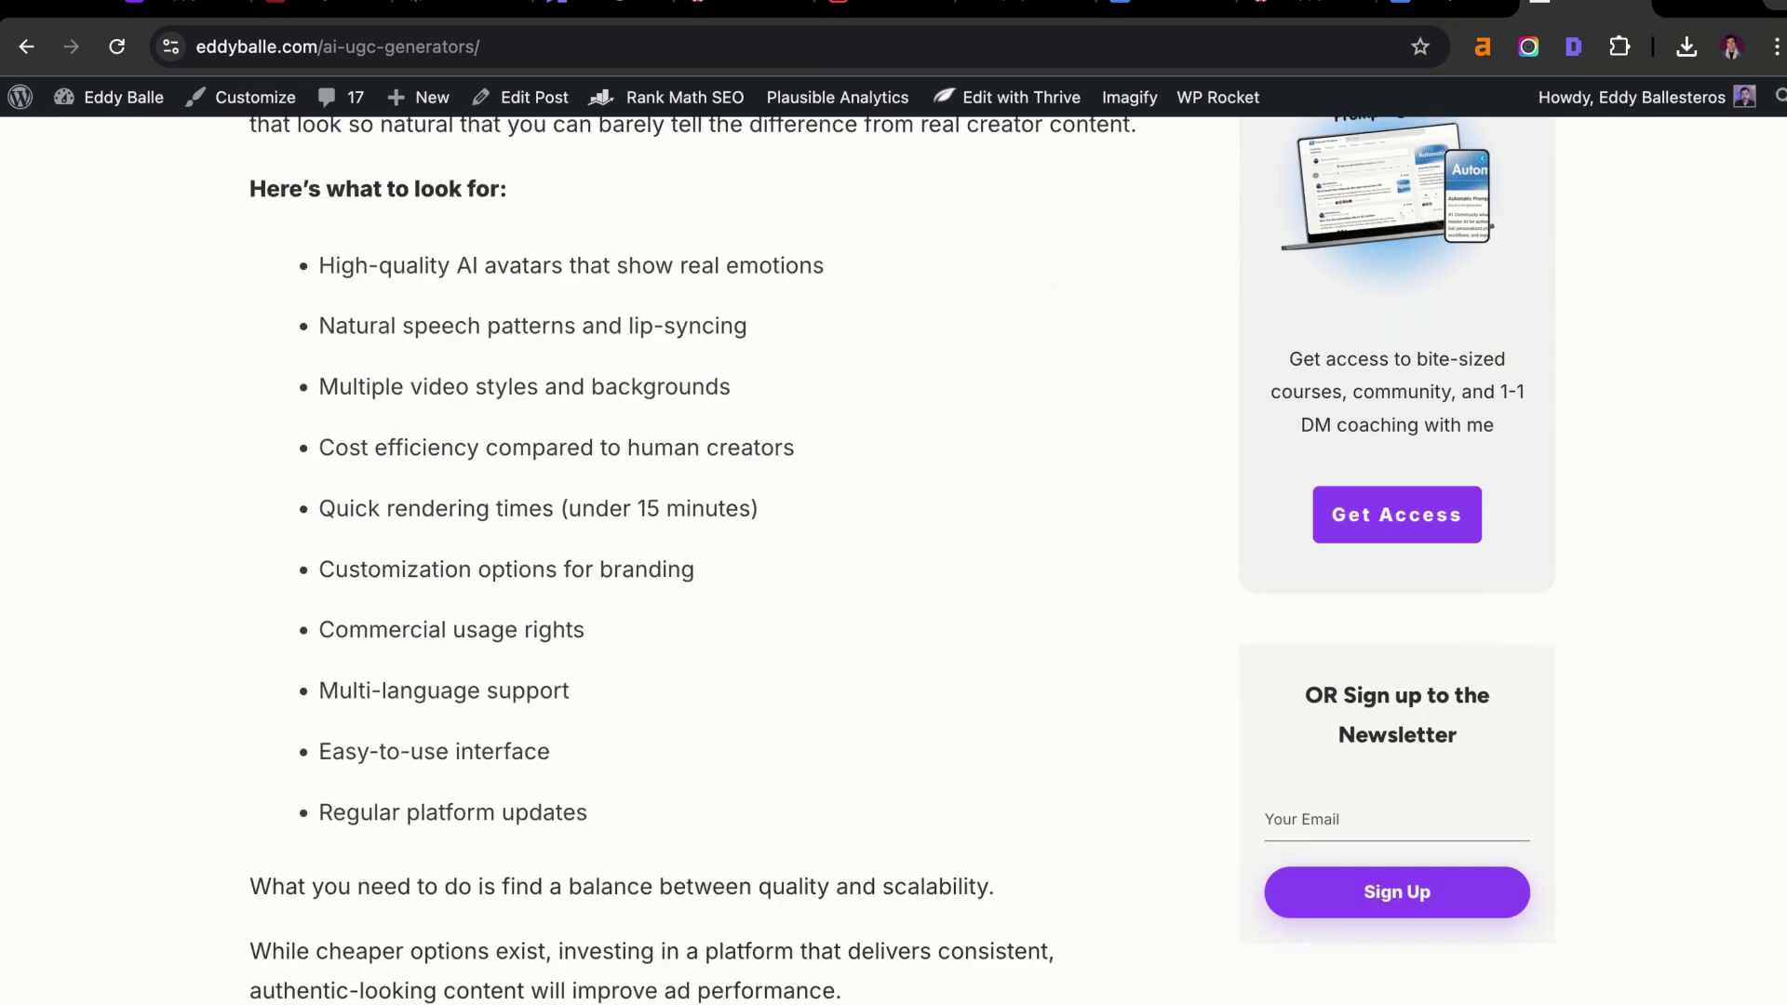
scroll(381, 578, down, 3)
triple_click(344, 474)
click(905, 600)
scroll(703, 565, down, 1)
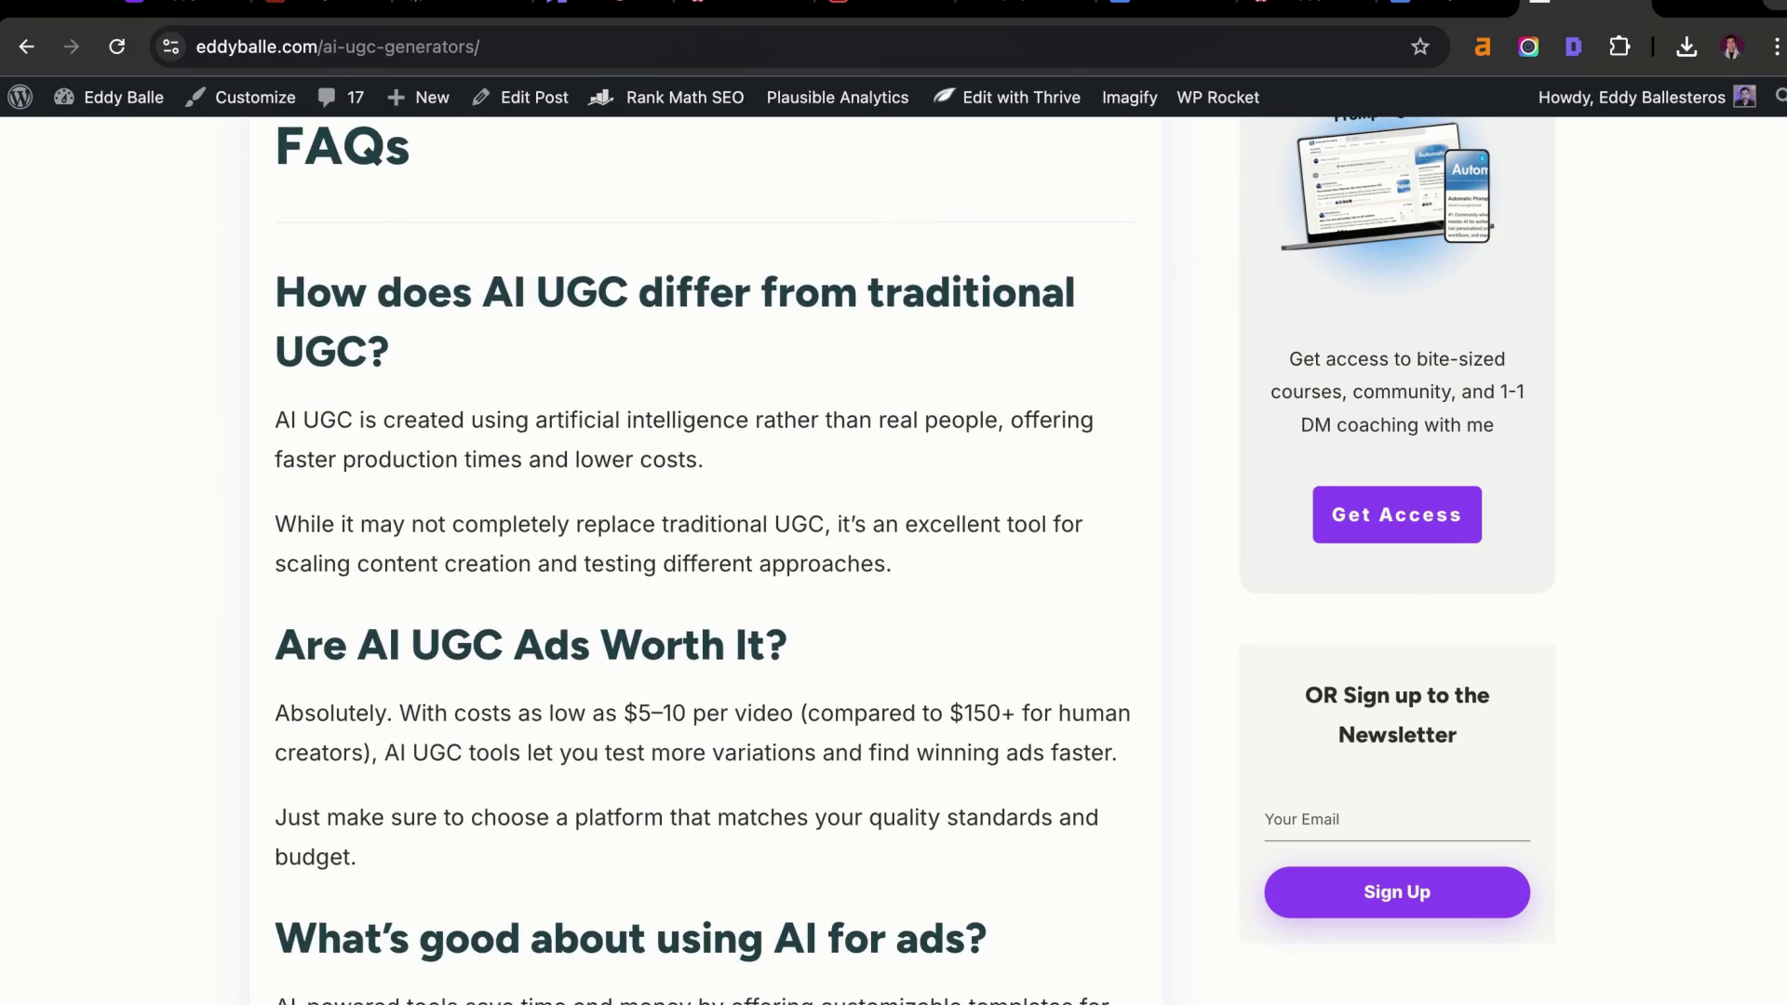
scroll(702, 565, down, 1)
scroll(702, 558, down, 1)
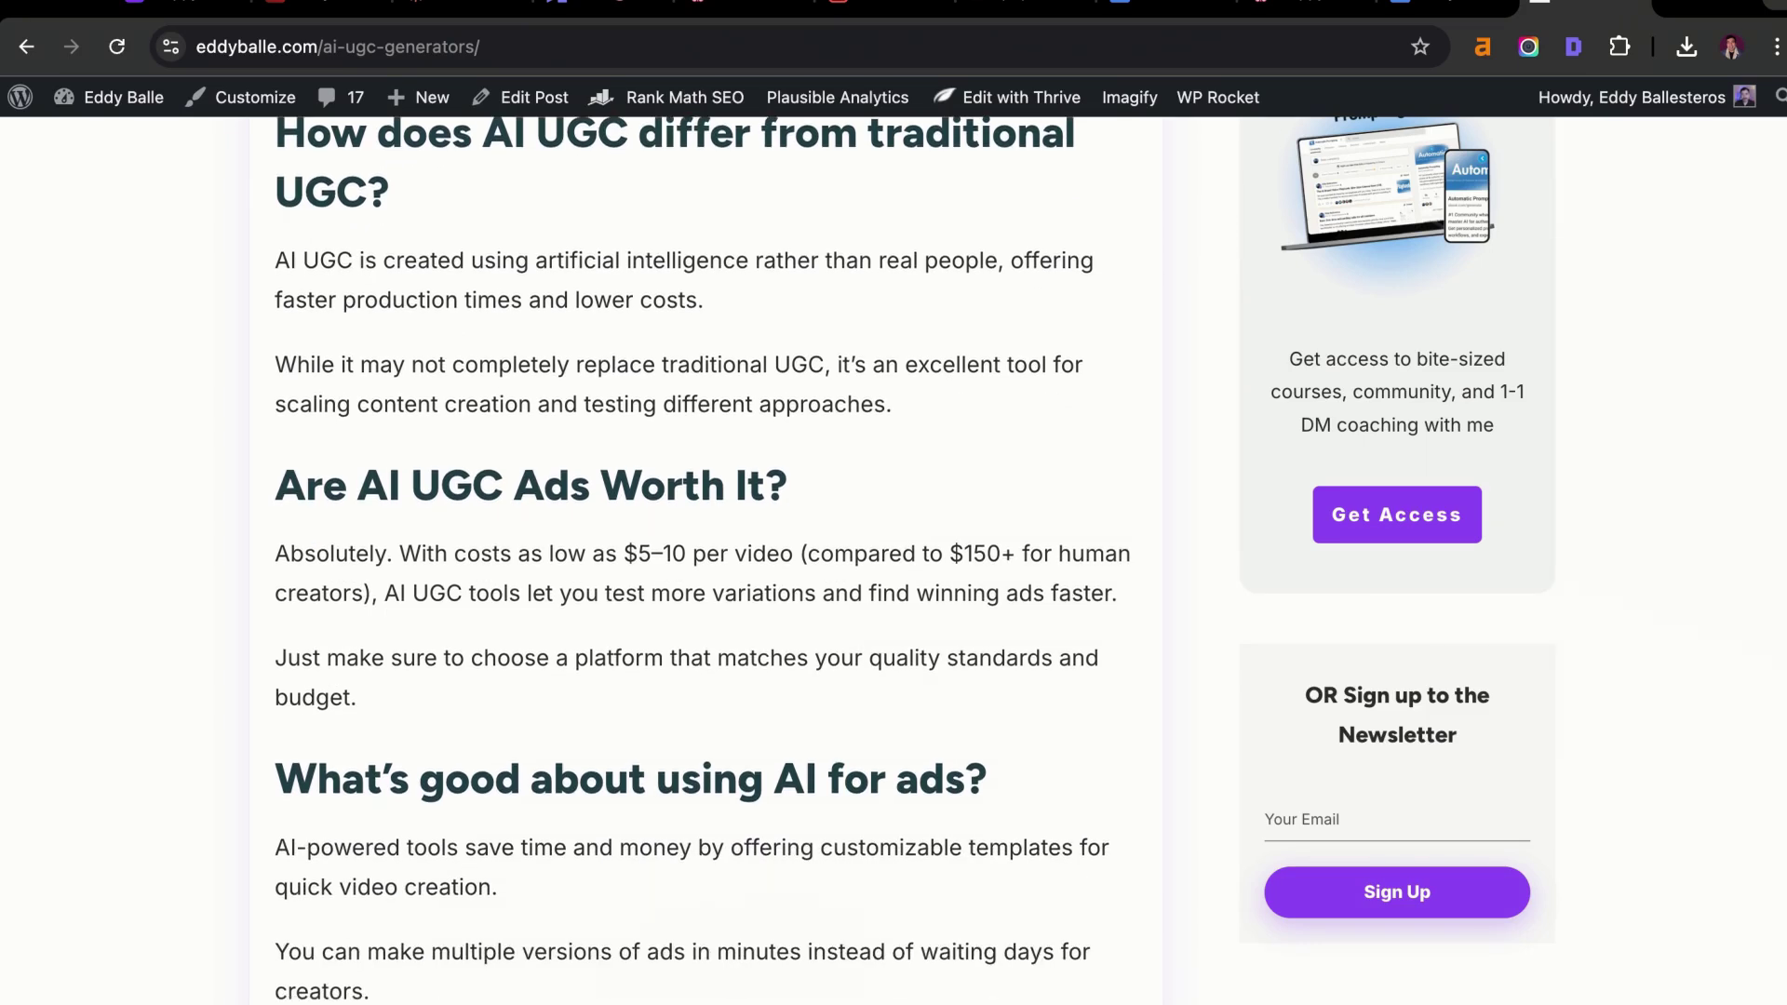
scroll(702, 558, down, 3)
Search Google for best AI UGC generators and select the results page address
click(1174, 42)
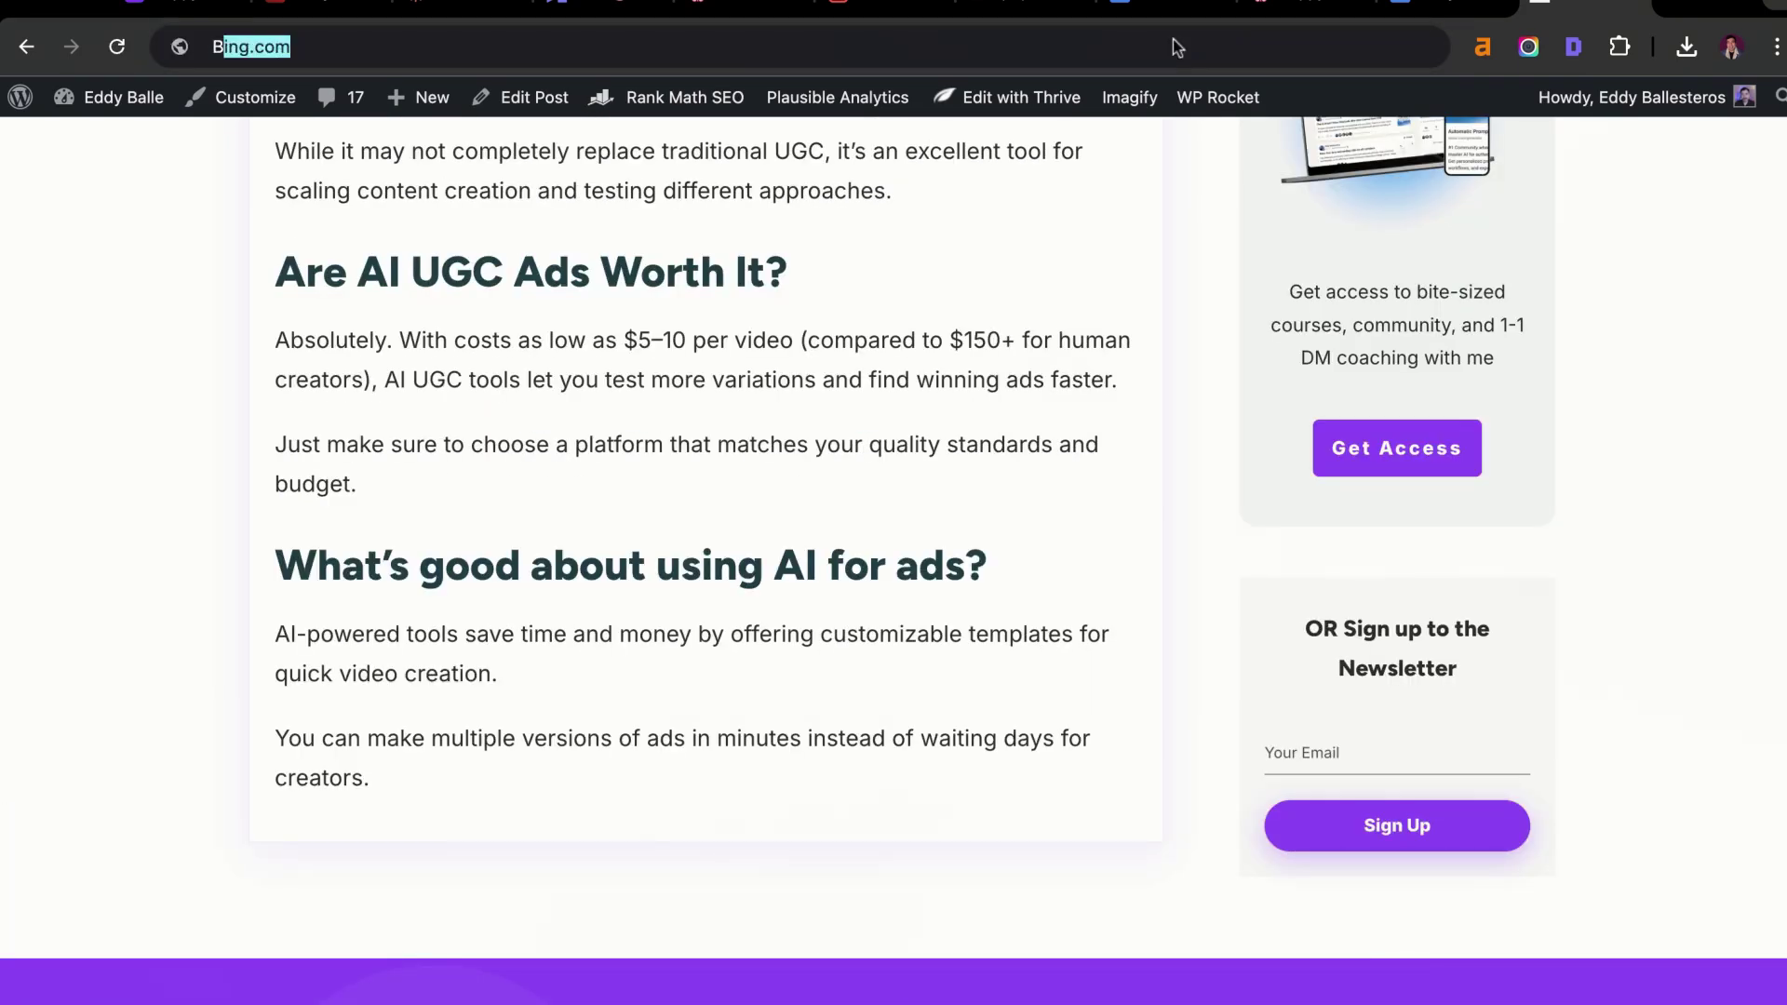
text(est AI UGc Gen)
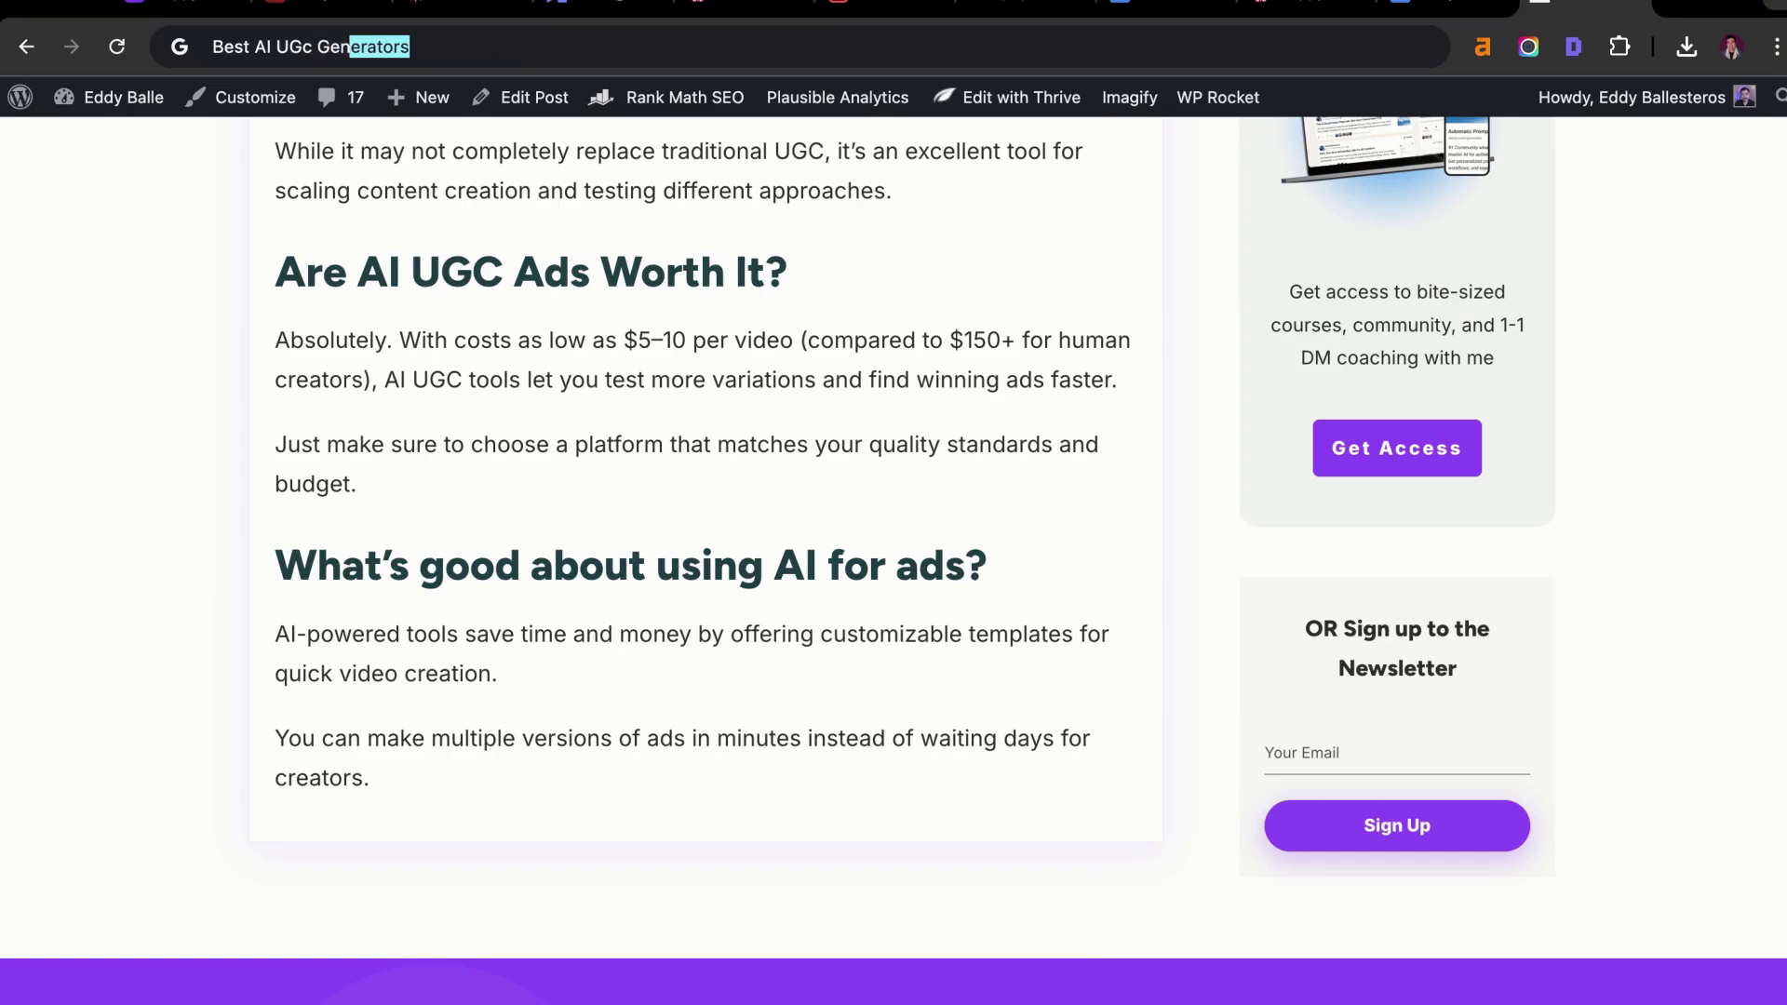
key(Return)
click(756, 39)
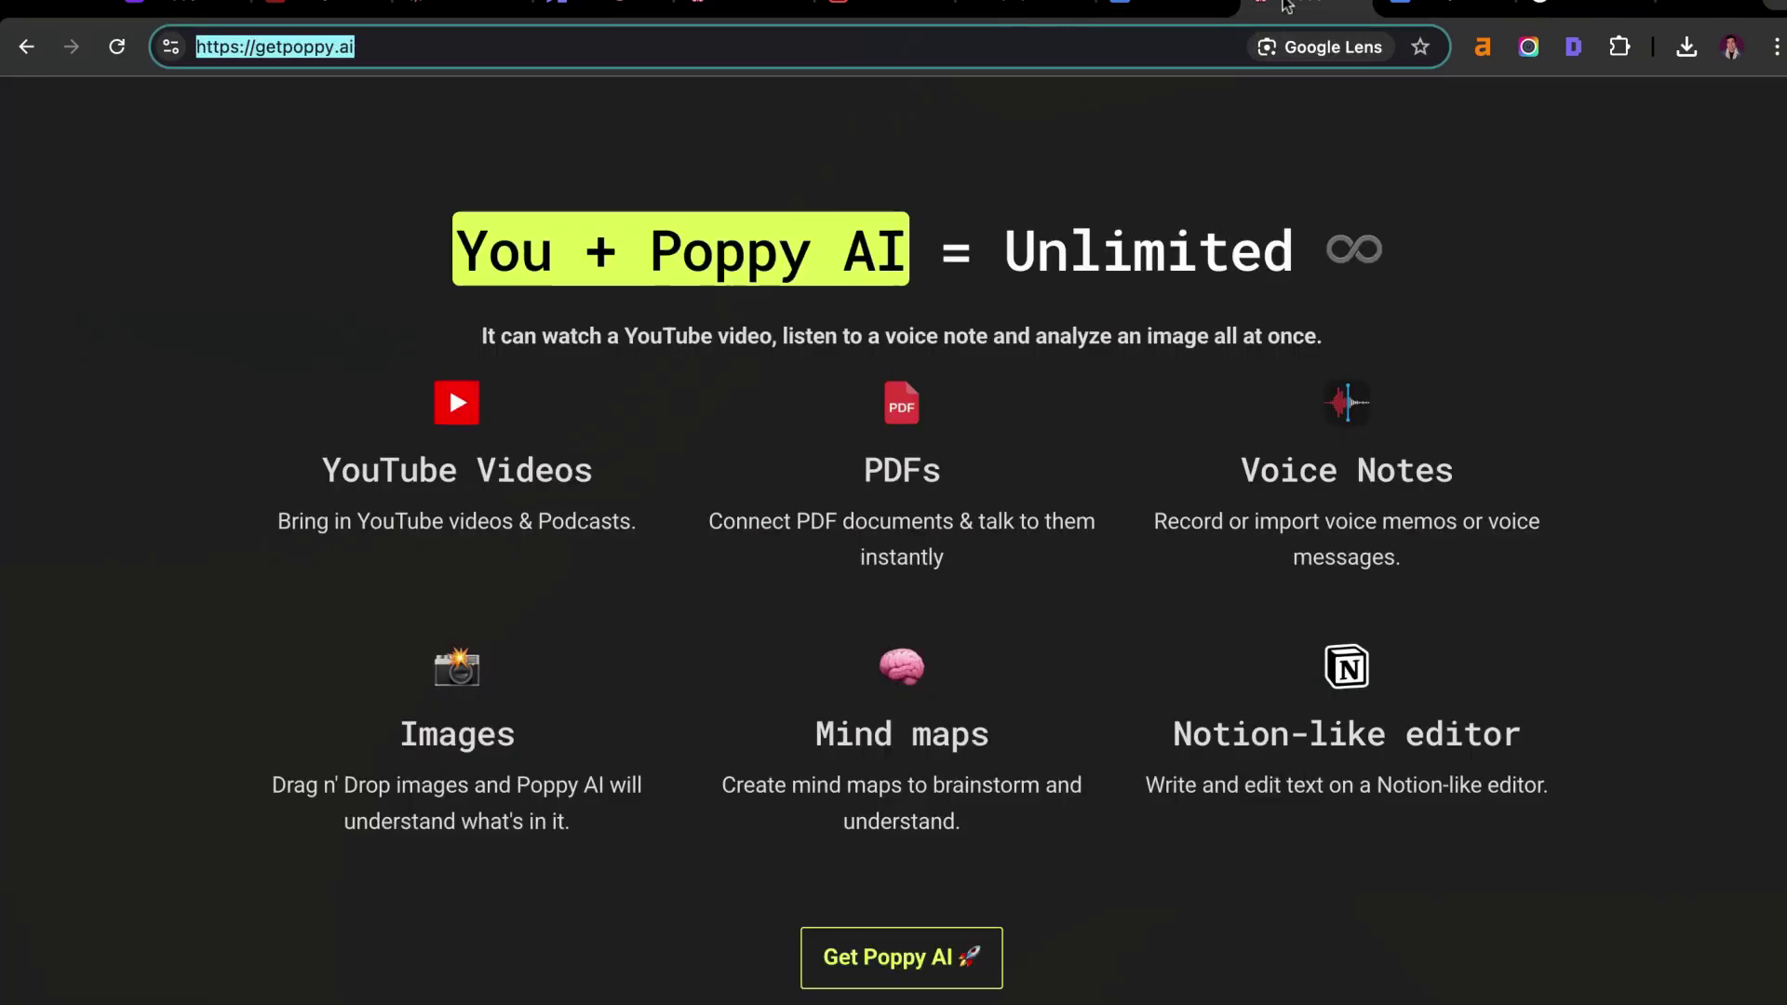
On the SEO Overview board, paste the Google search URL as a node and connect it to the chat
click(1308, 6)
click(742, 10)
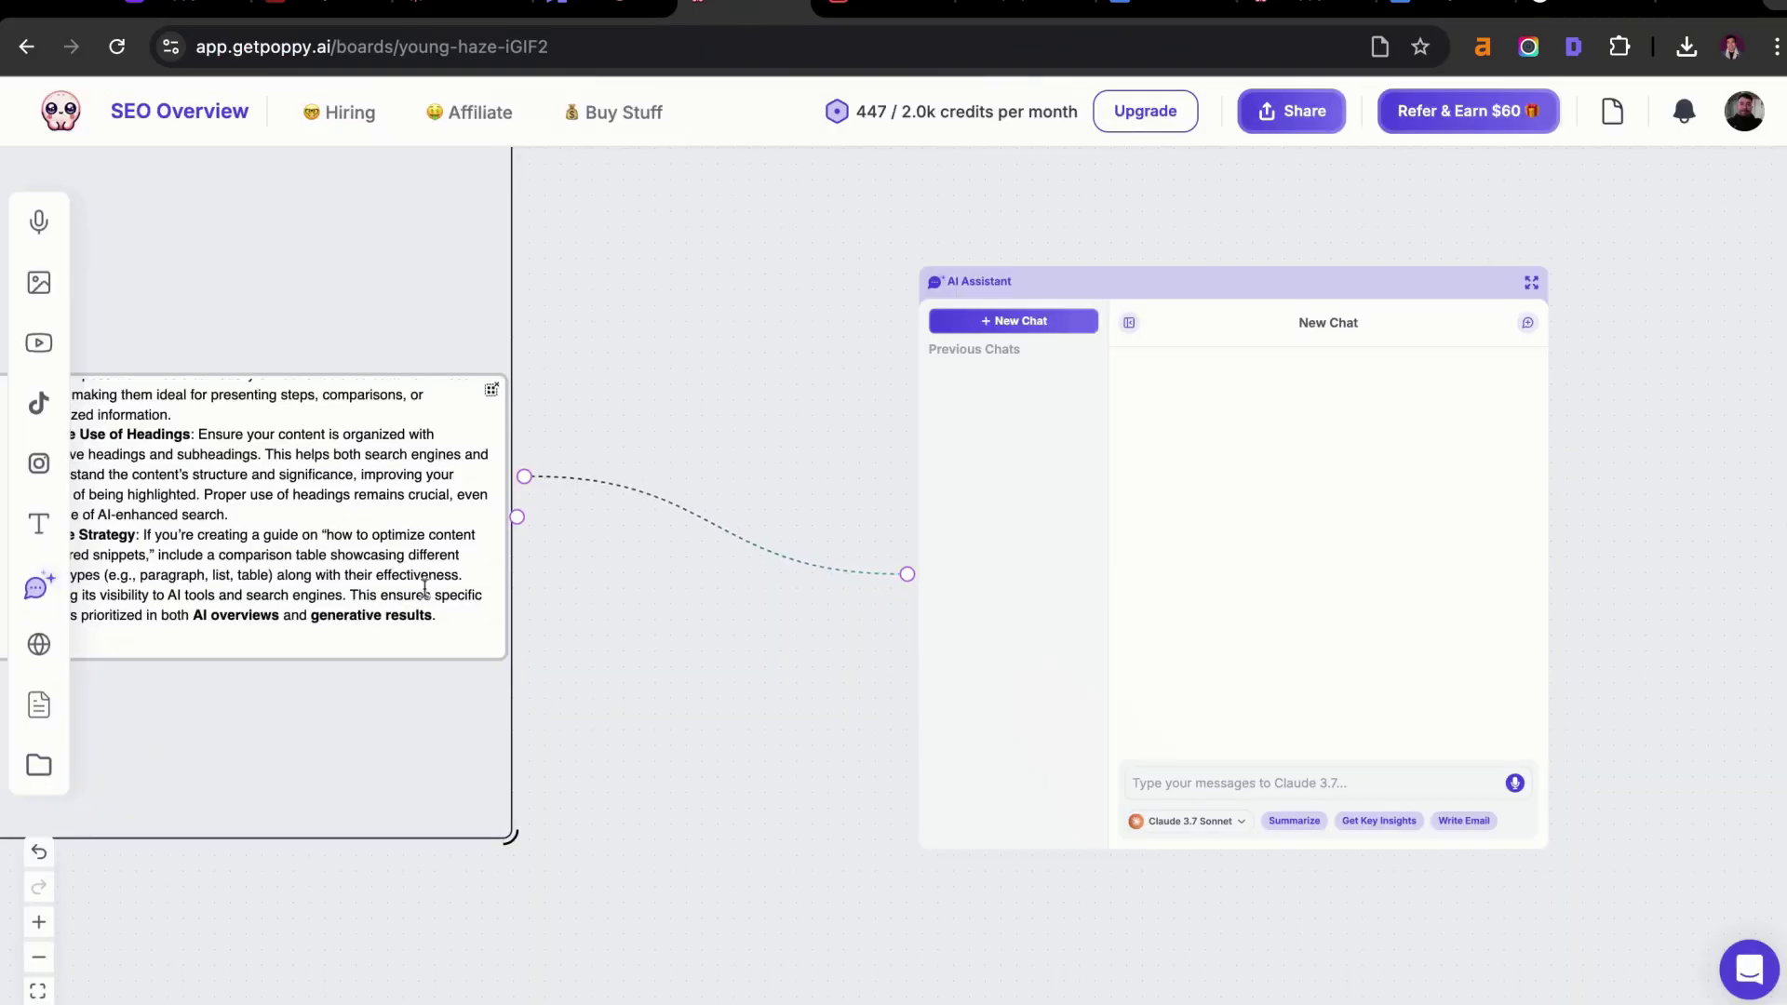
scroll(798, 475, down, 5)
scroll(798, 475, left, 5)
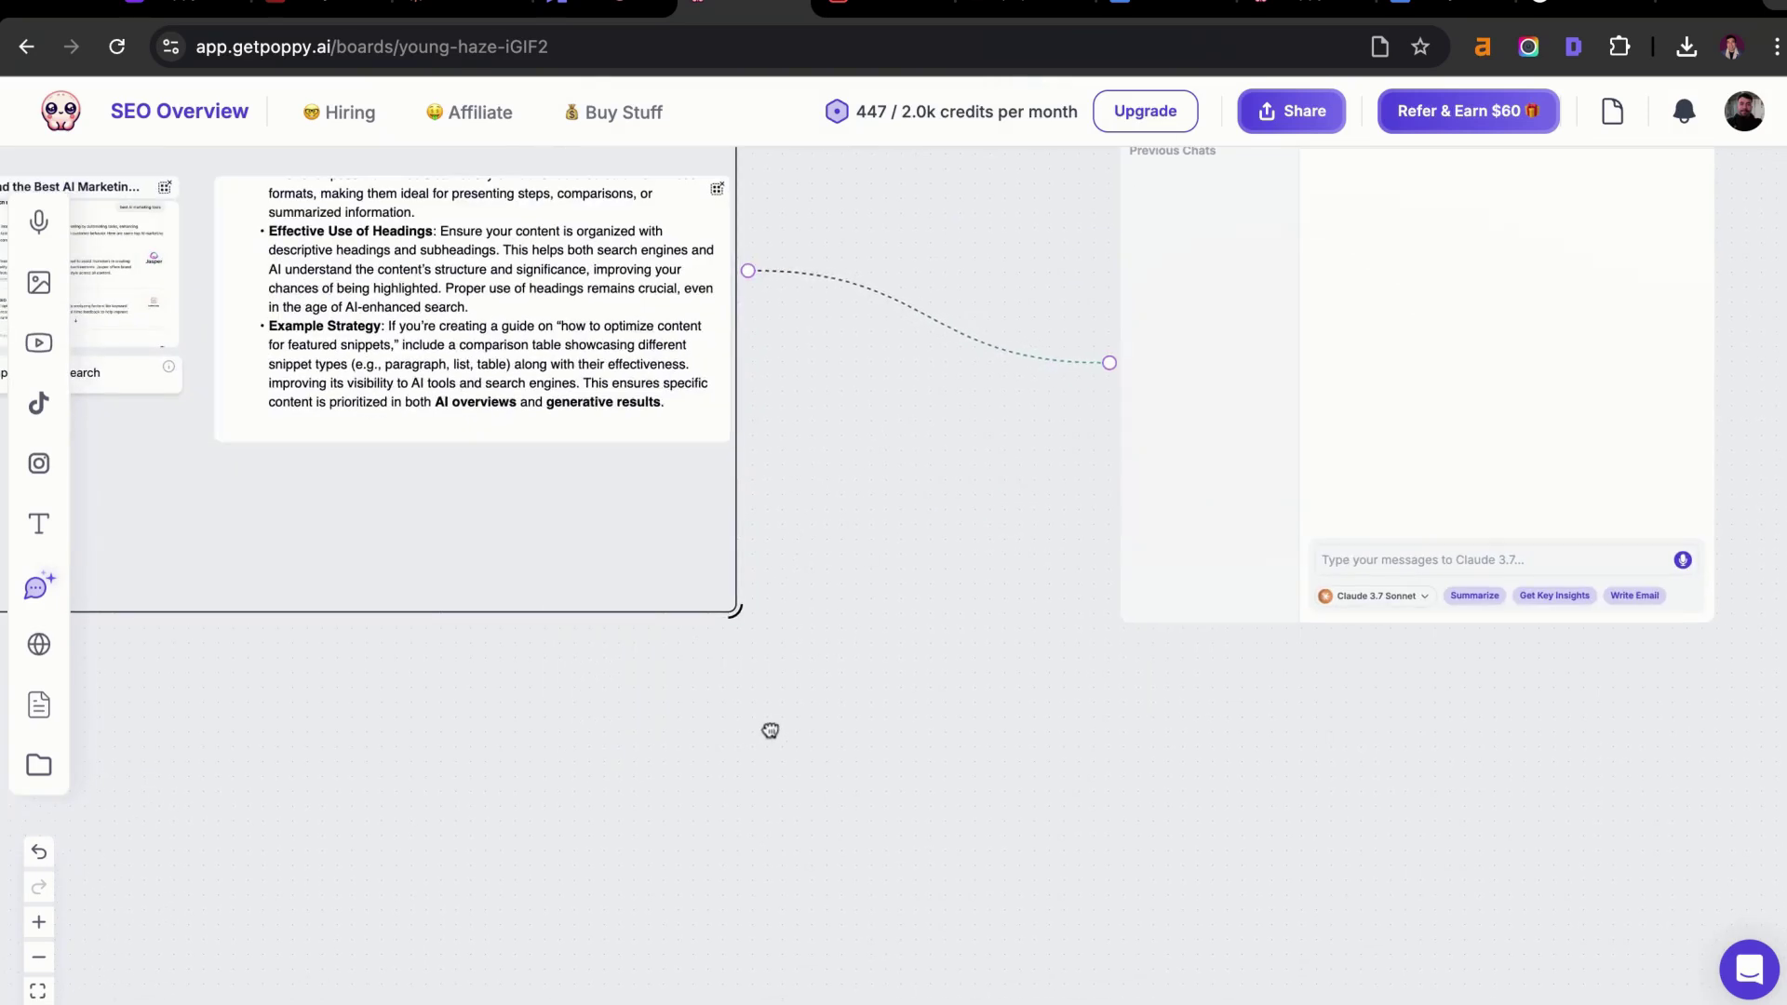
key(ctrl+v)
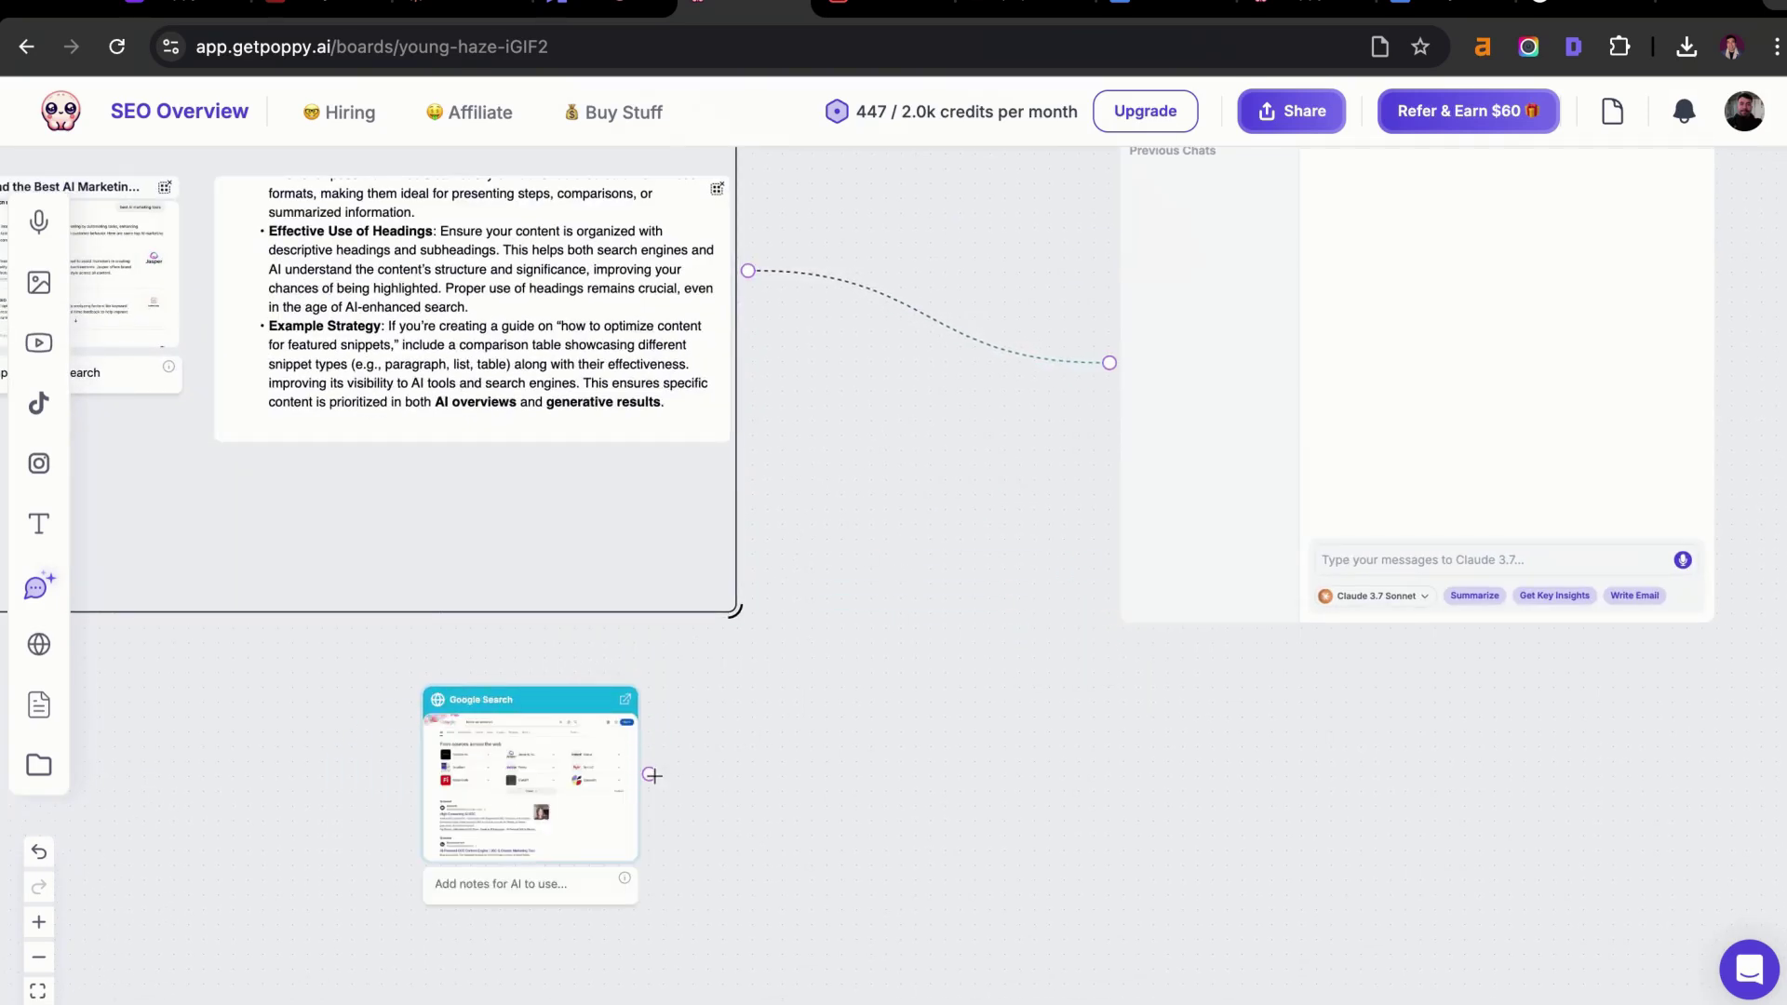
drag(650, 774, 1108, 363)
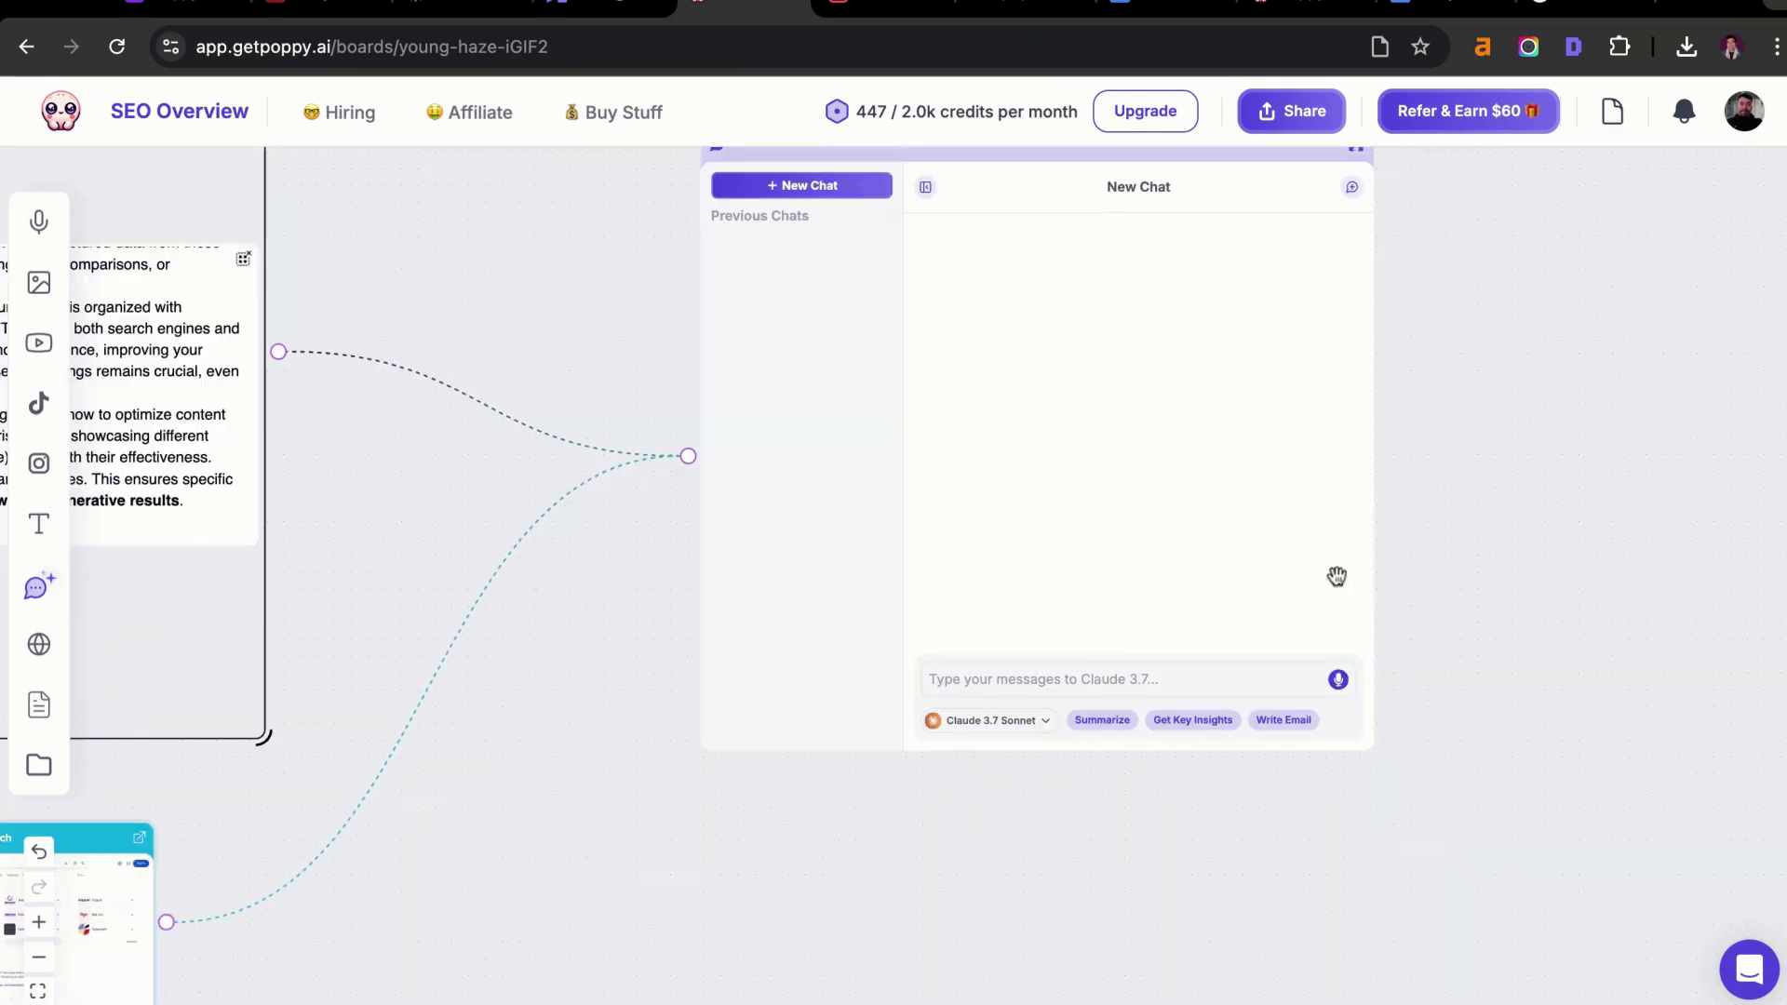
Paste the AI UGC Generators FAQ prompt into the chat and link the brand-voice note to it
click(1192, 679)
text(Give me all of the most relevant FAQs on AI UGC Generators and answer them to rank in AI search.  model my brand voice.)
scroll(1192, 678, down, 5)
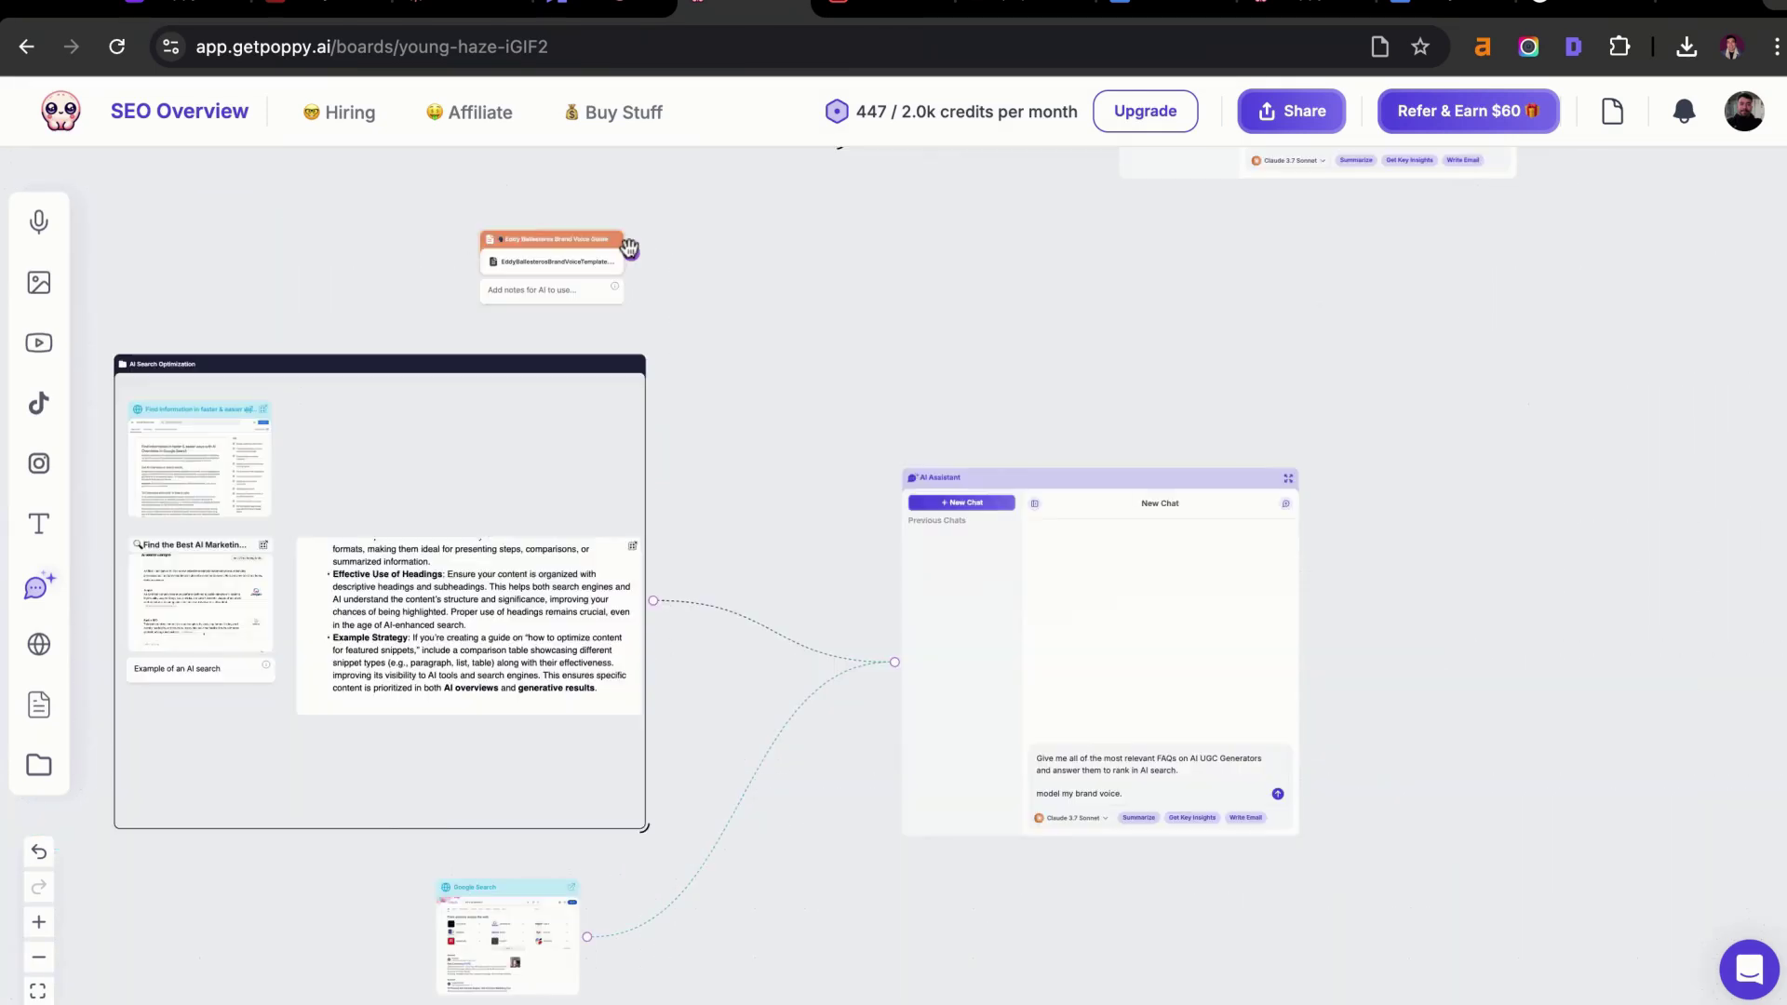
drag(629, 246, 894, 662)
scroll(1455, 578, up, 5)
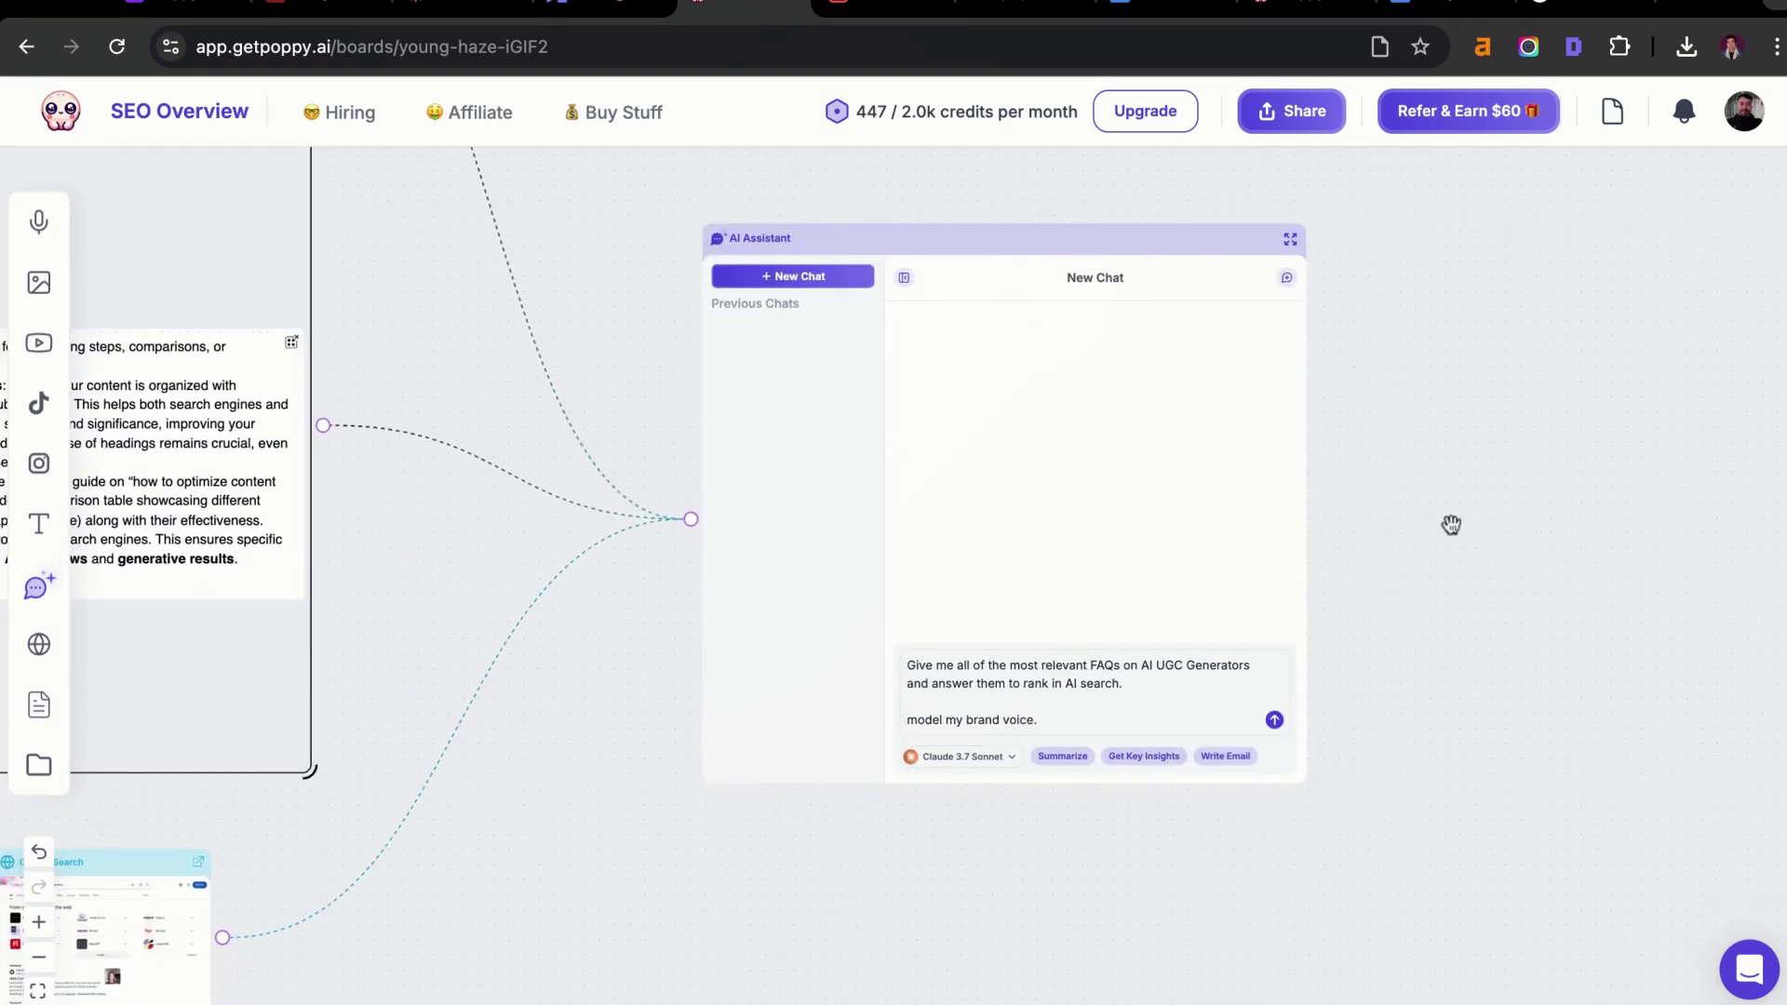
scroll(1464, 663, up, 1)
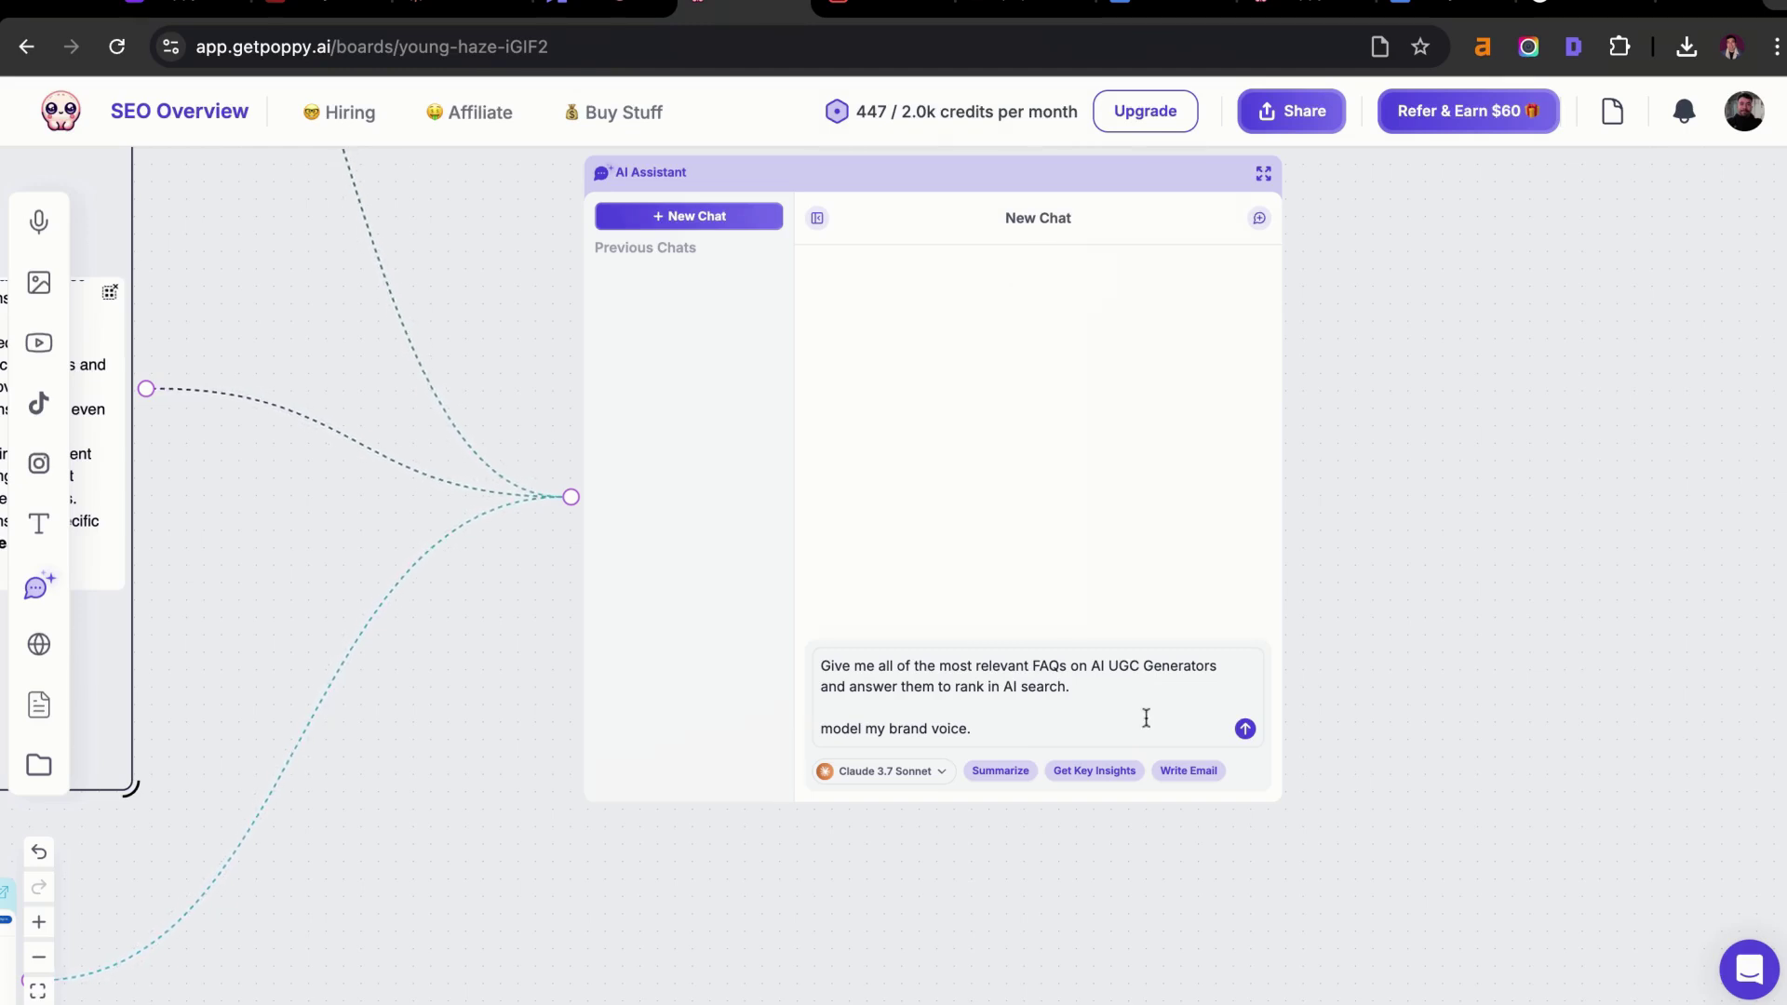
click(1112, 718)
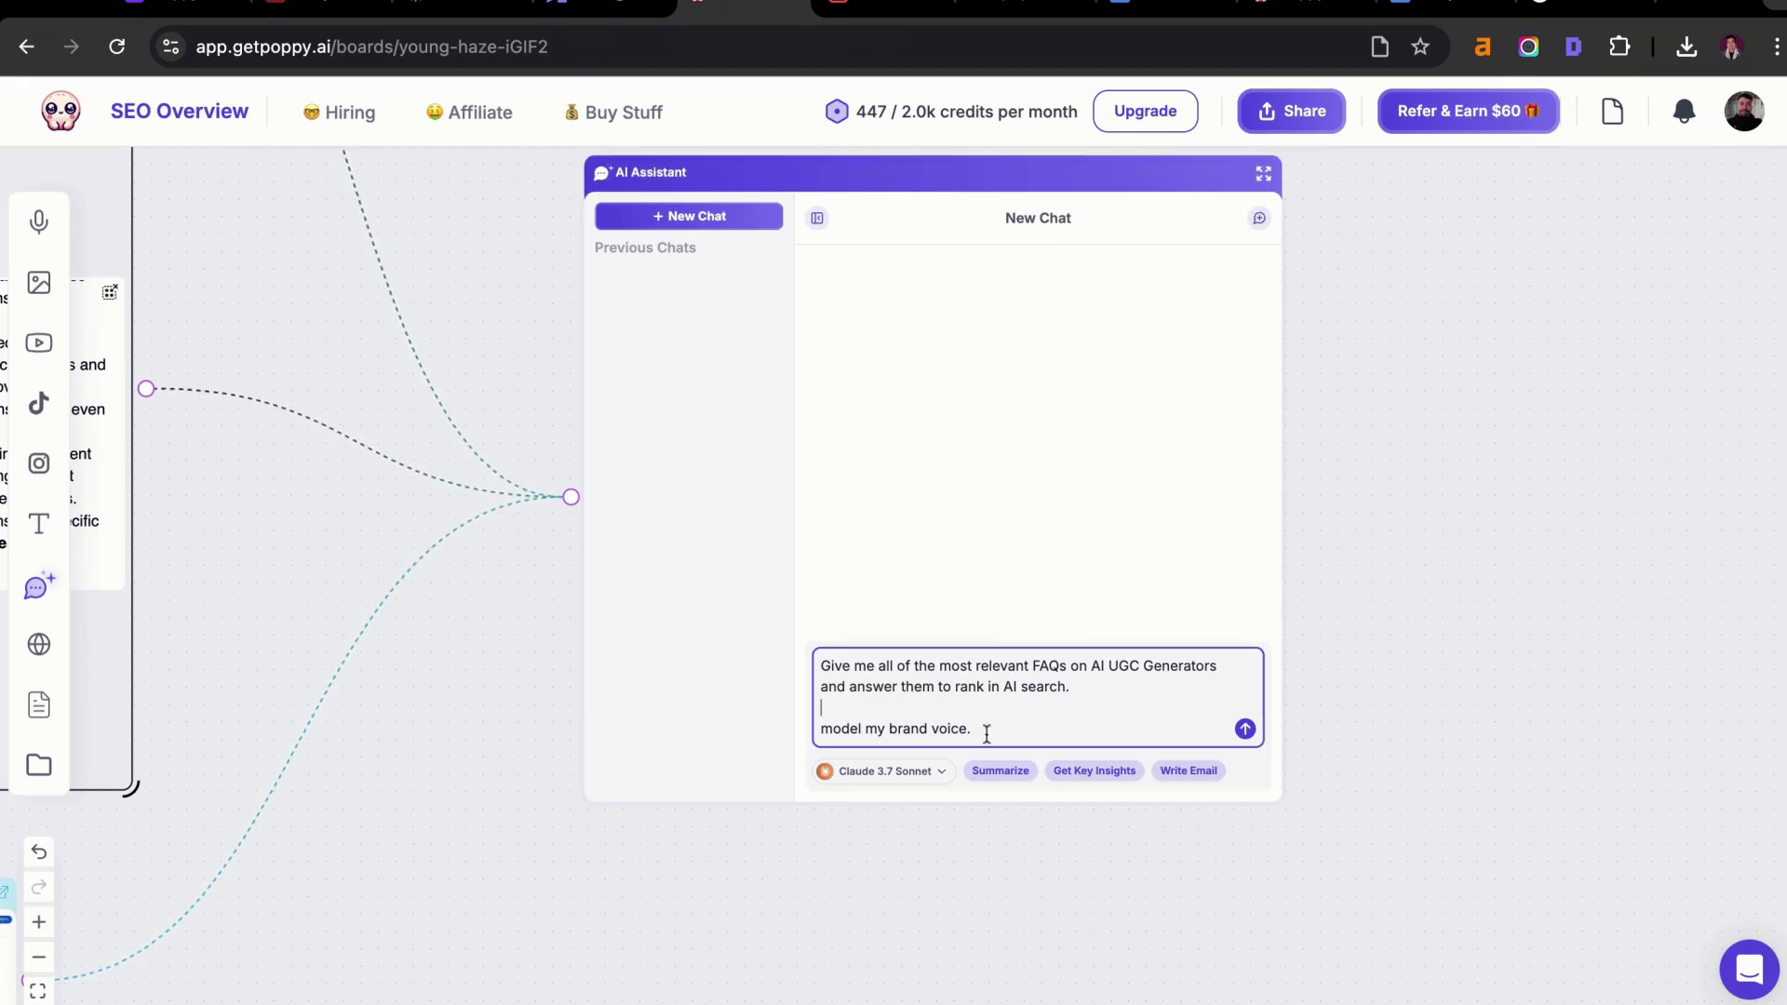
Send the FAQ prompt and read through the AI's brand-voice FAQ answers
key(Return)
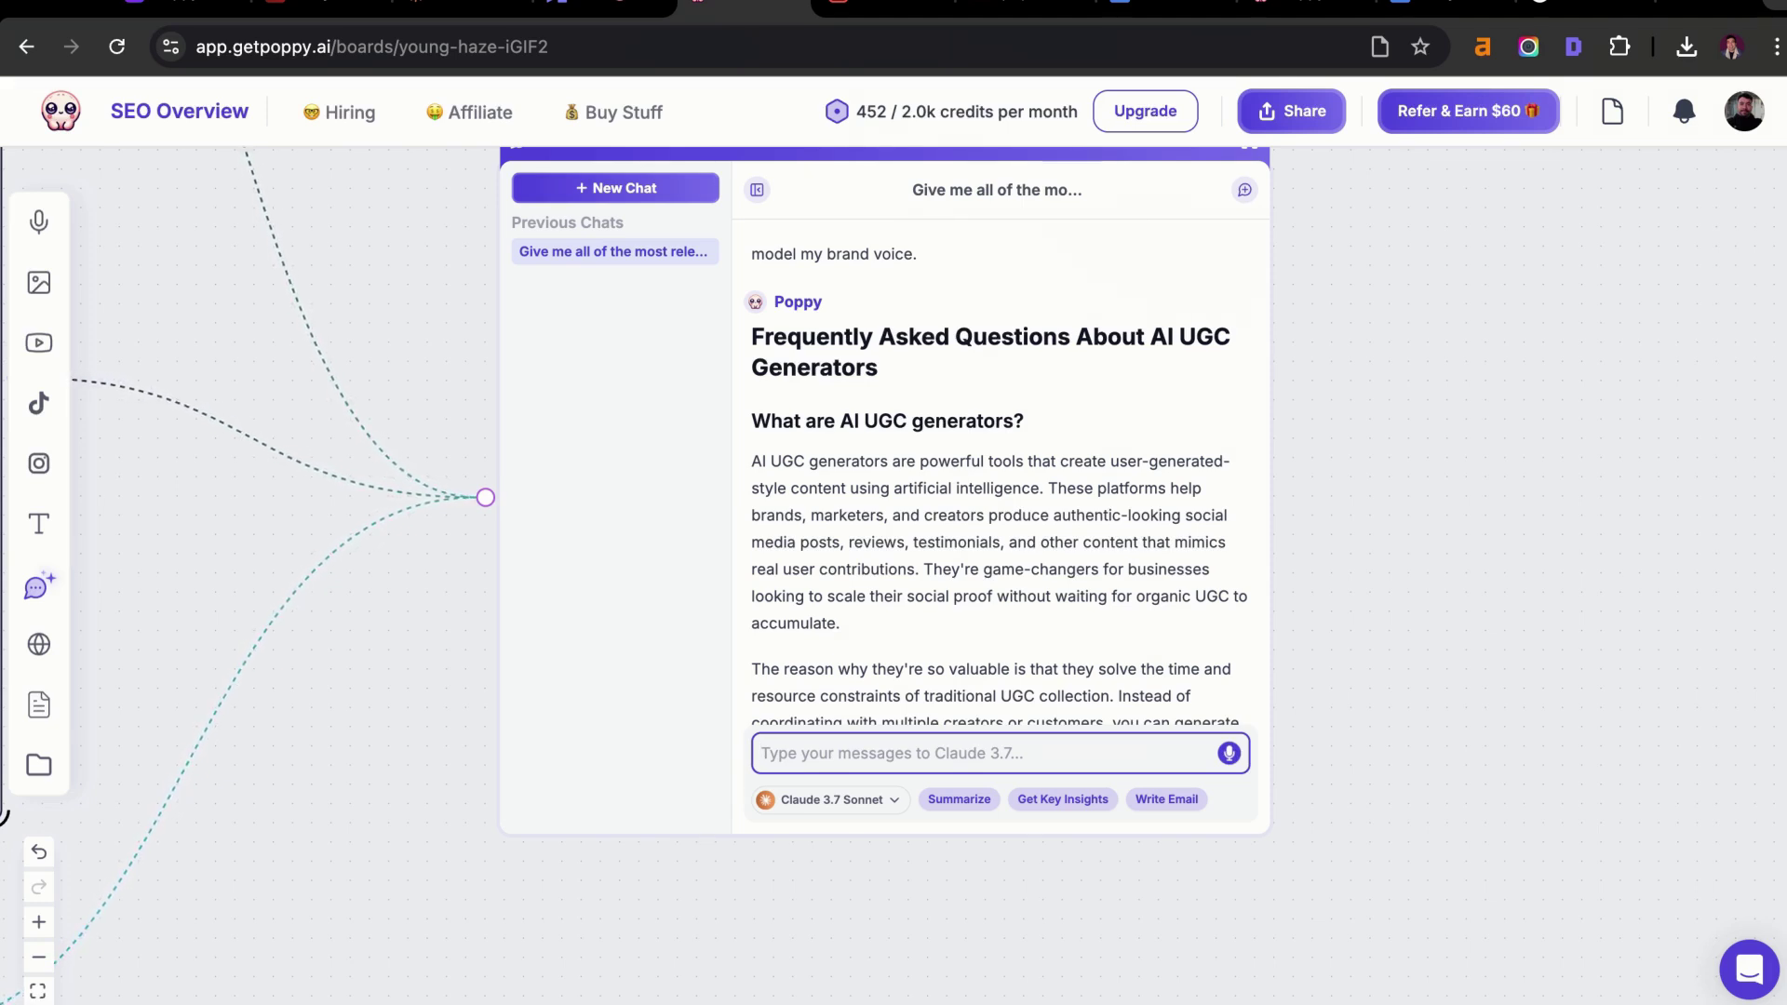
scroll(1092, 488, up, 5)
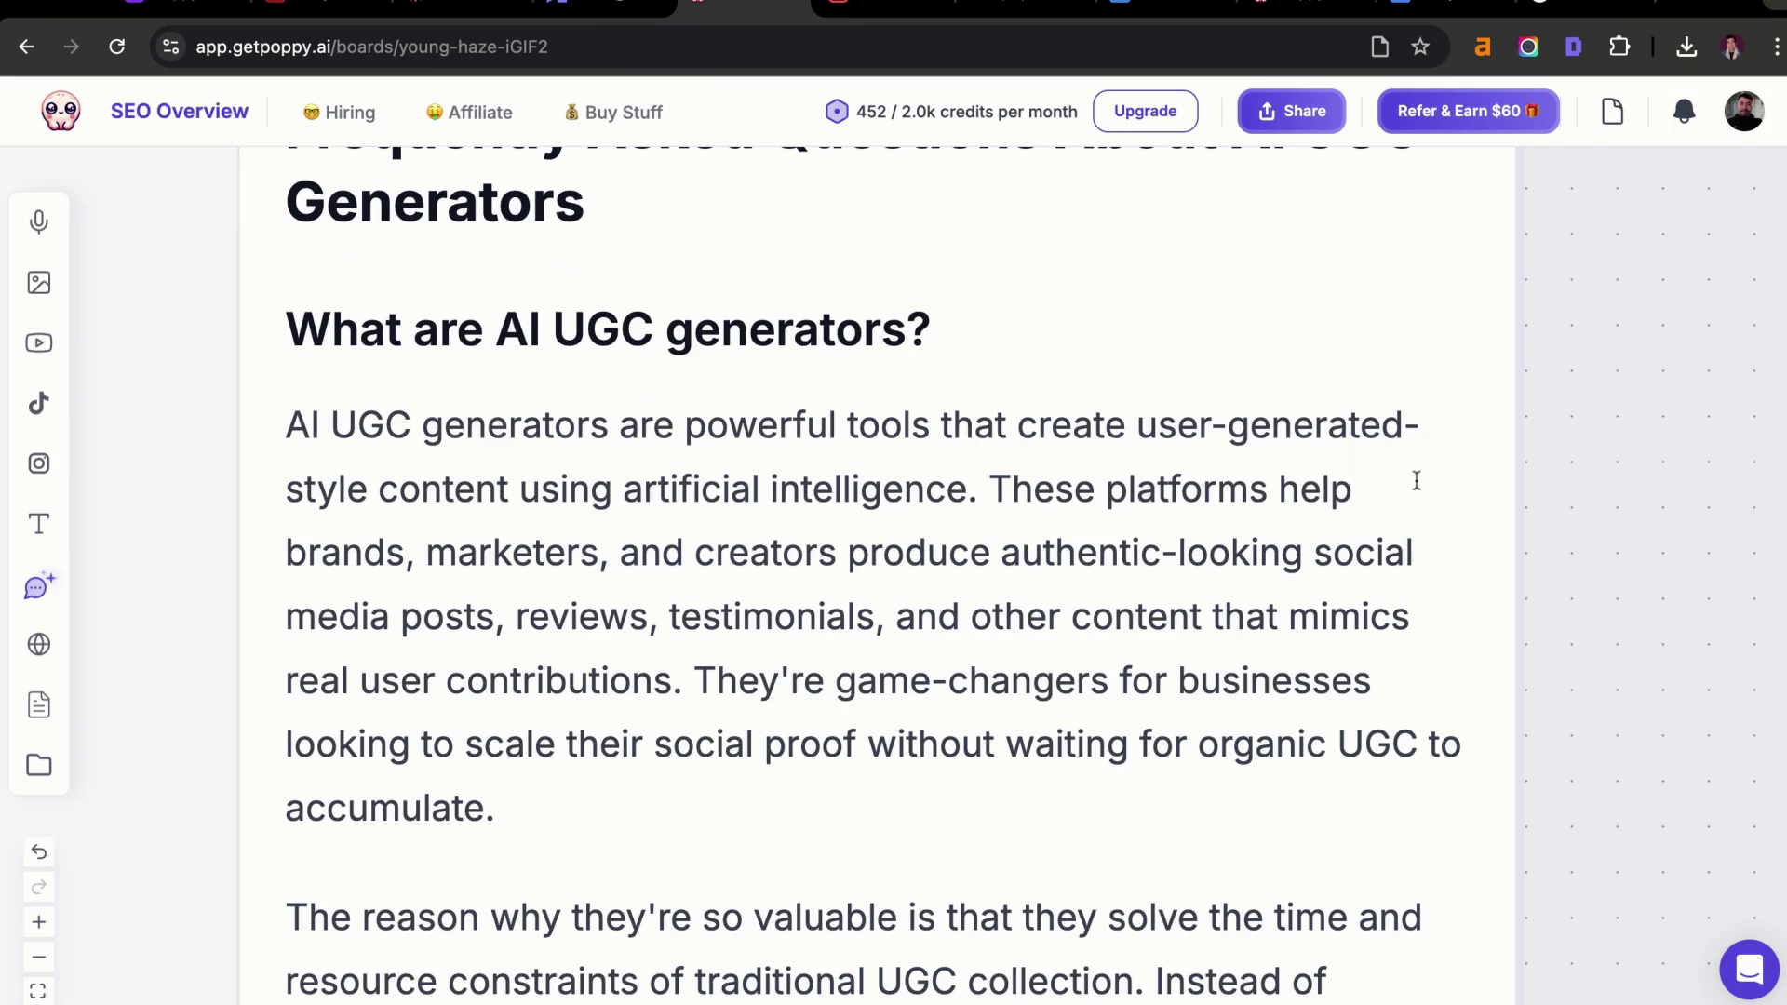
scroll(1428, 481, down, 2)
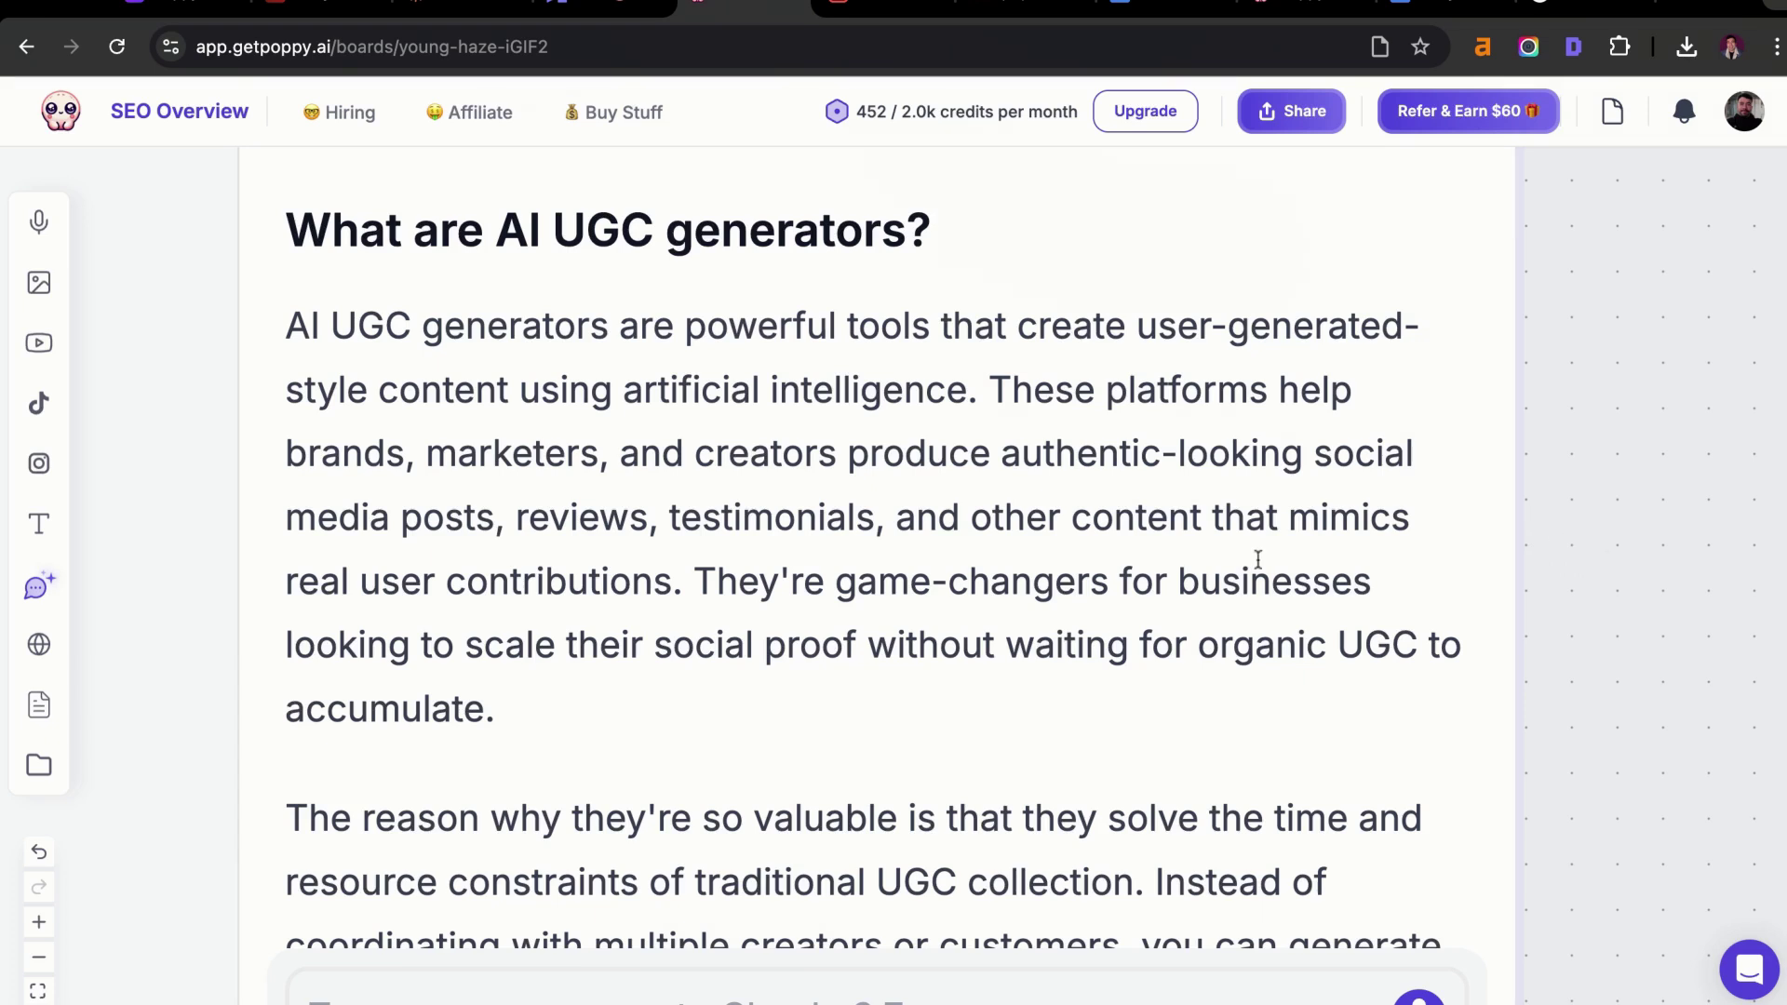
scroll(1258, 568, down, 10)
scroll(1258, 559, down, 10)
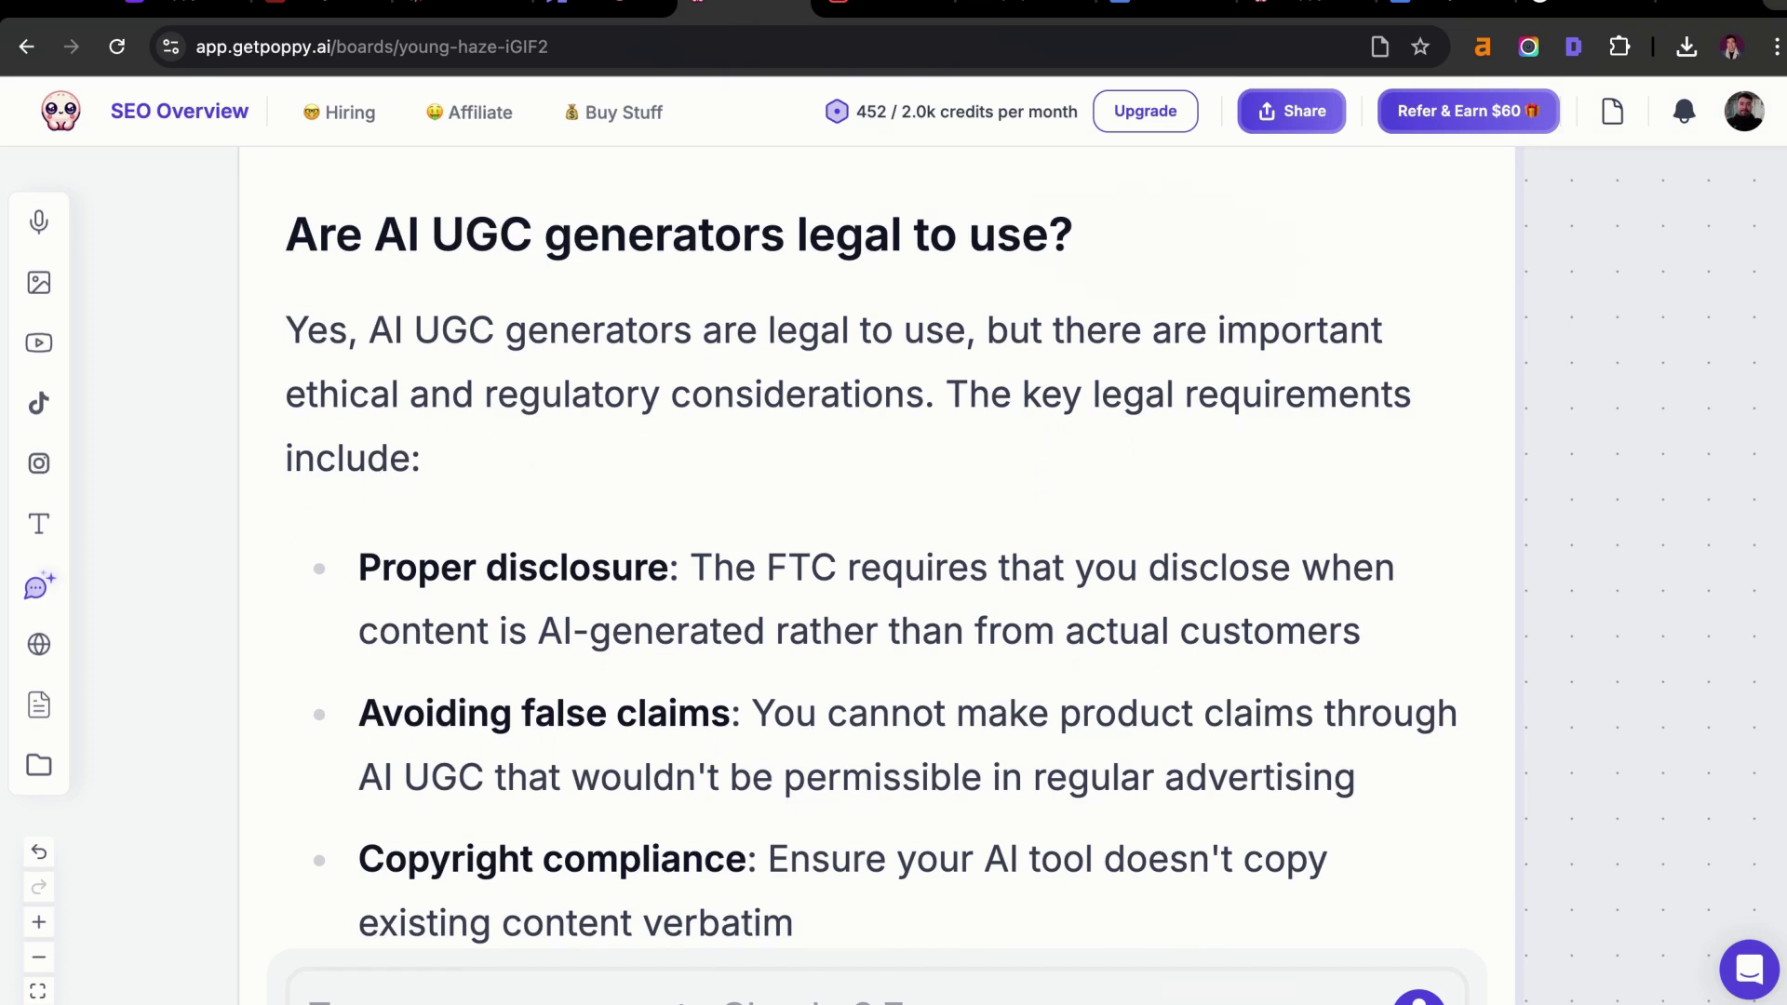
scroll(750, 525, down, 3)
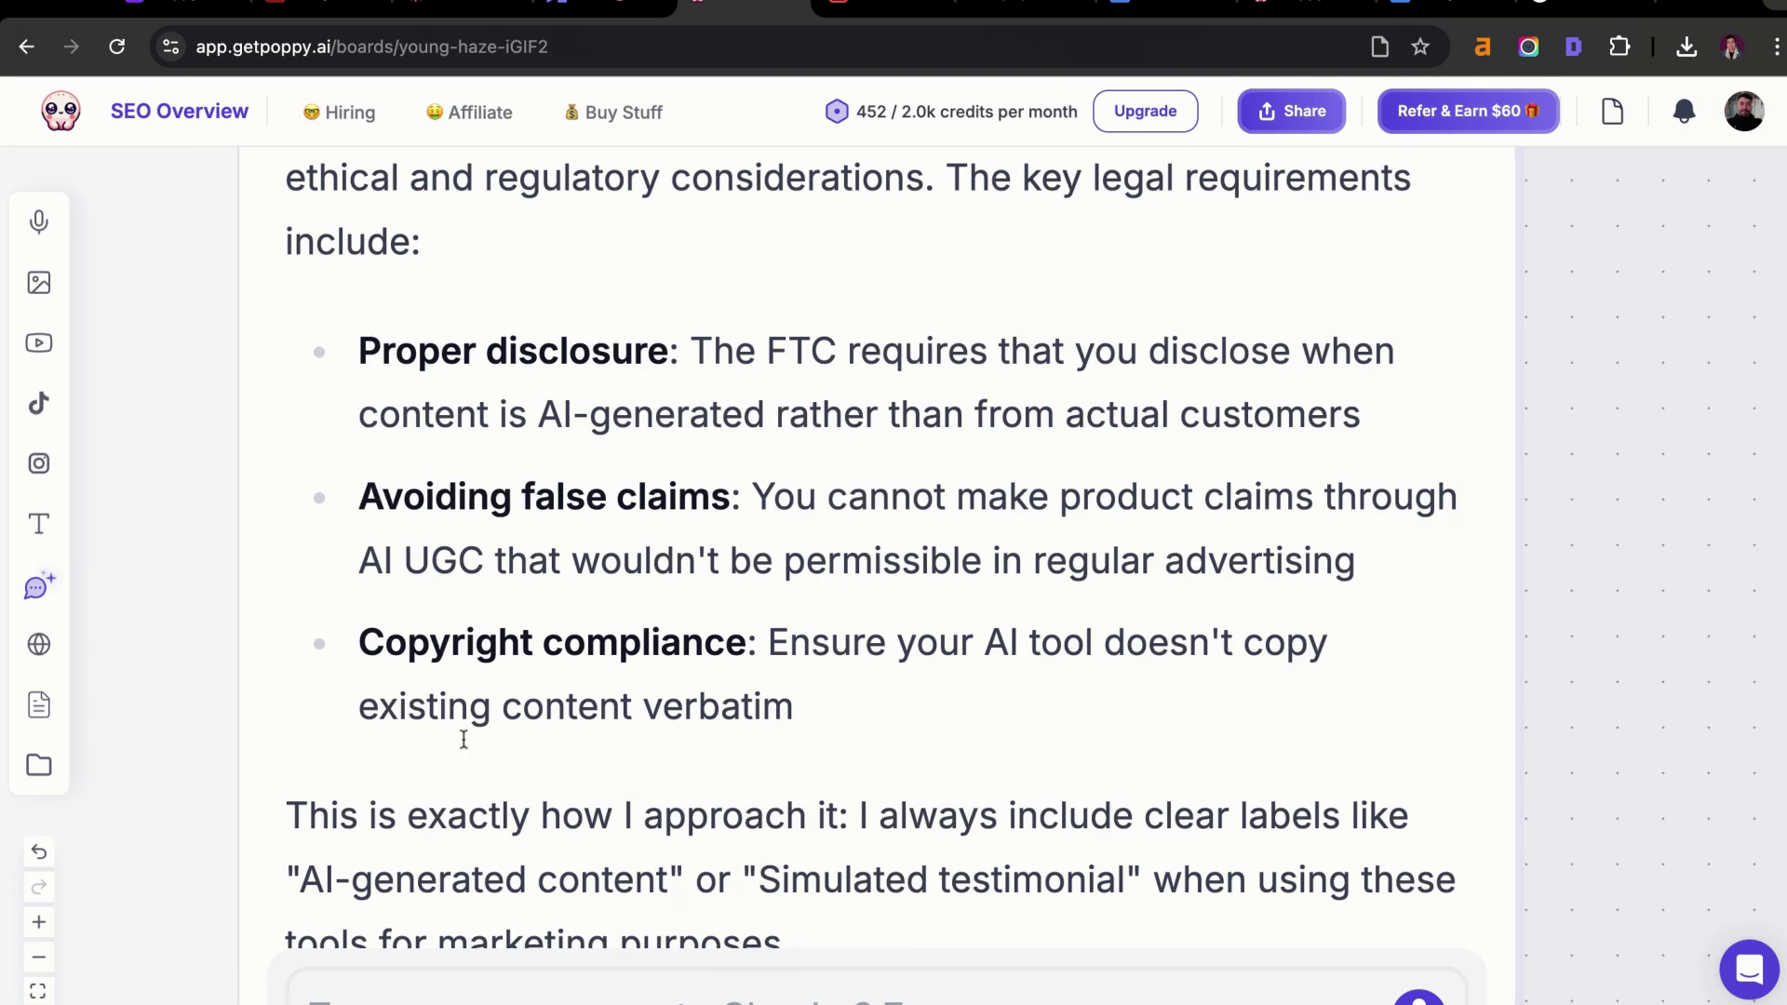
scroll(470, 726, down, 2)
Select the closing paragraph about labelling AI content, then keep scrolling the answer
drag(298, 652, 869, 790)
click(1090, 560)
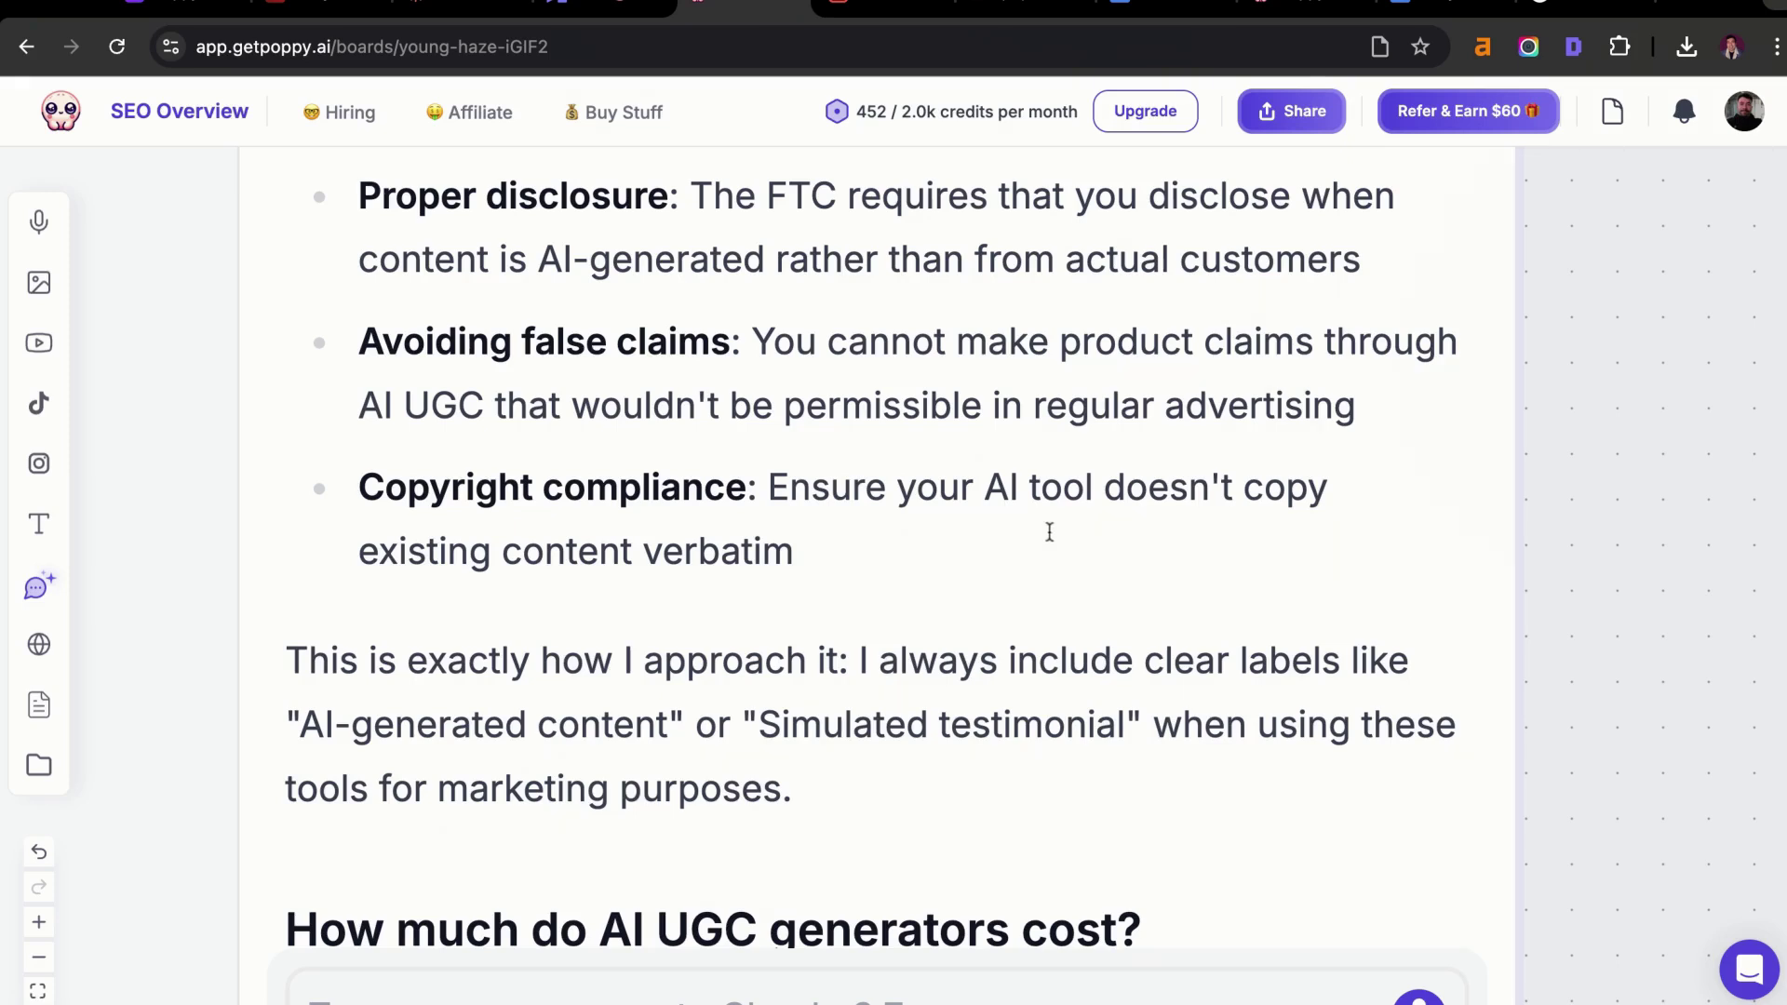
scroll(1030, 505, down, 3)
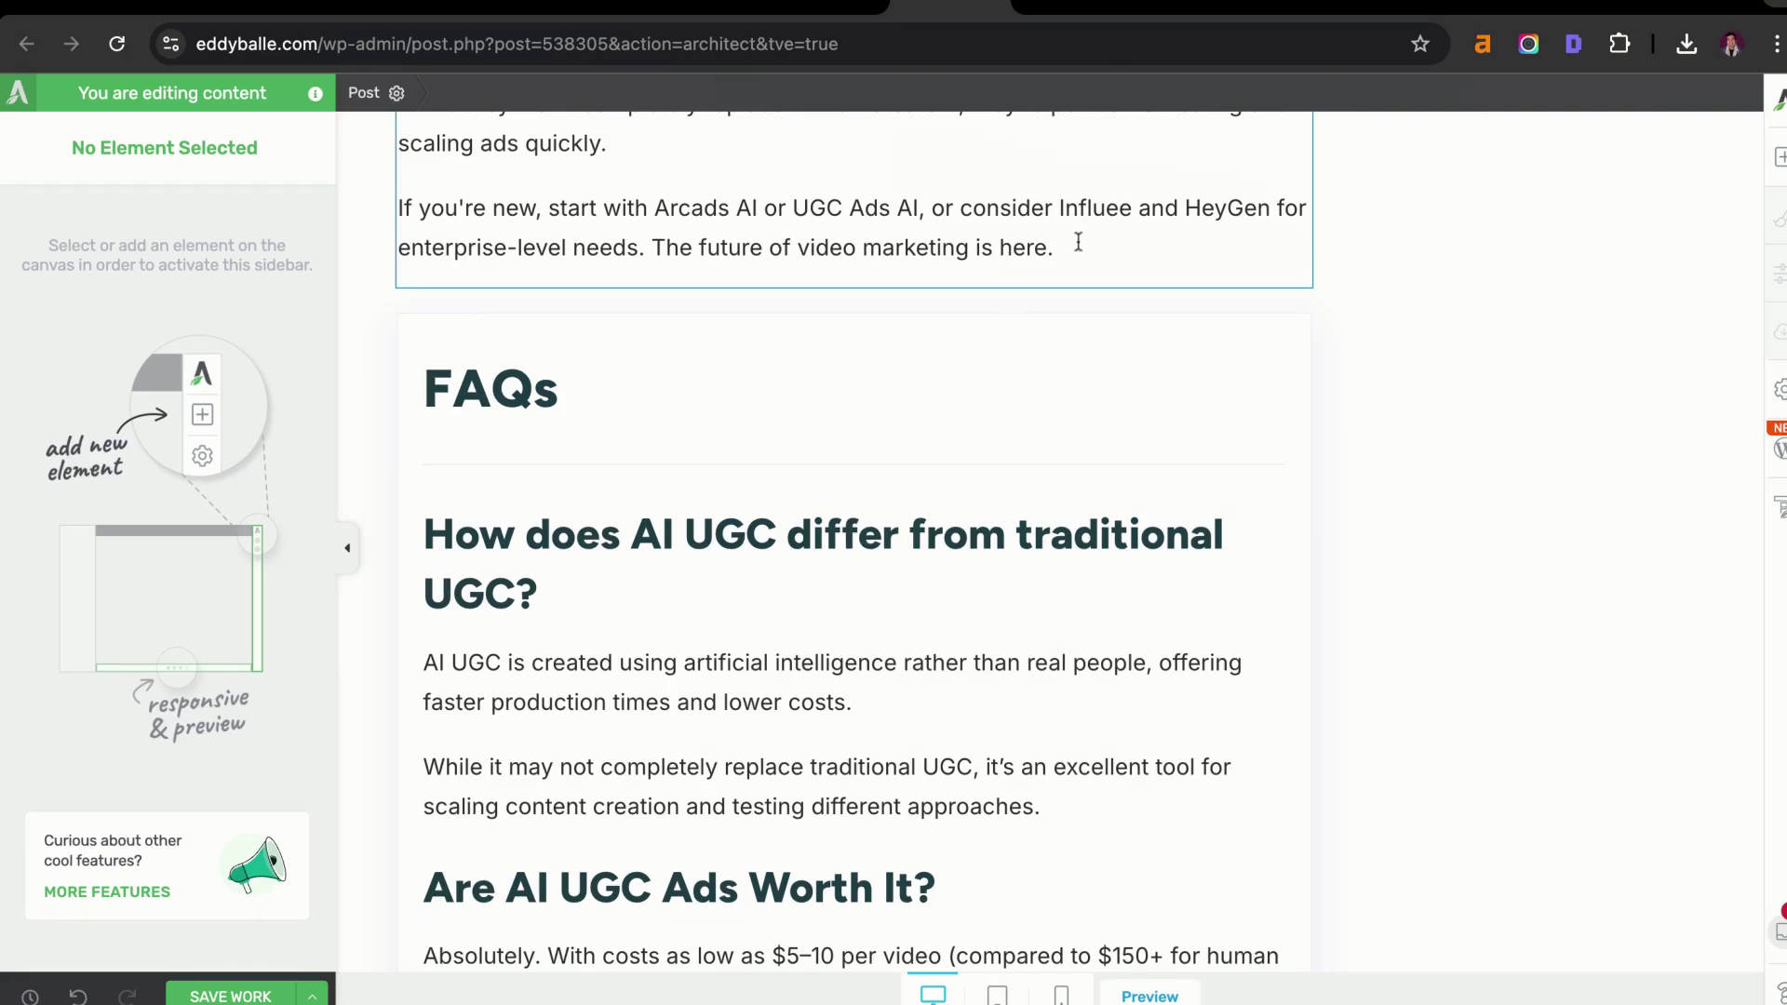
Place a new text block holding 'Are AI UGC generators legal to use?' below the last FAQ paragraph
scroll(1027, 475, down, 1)
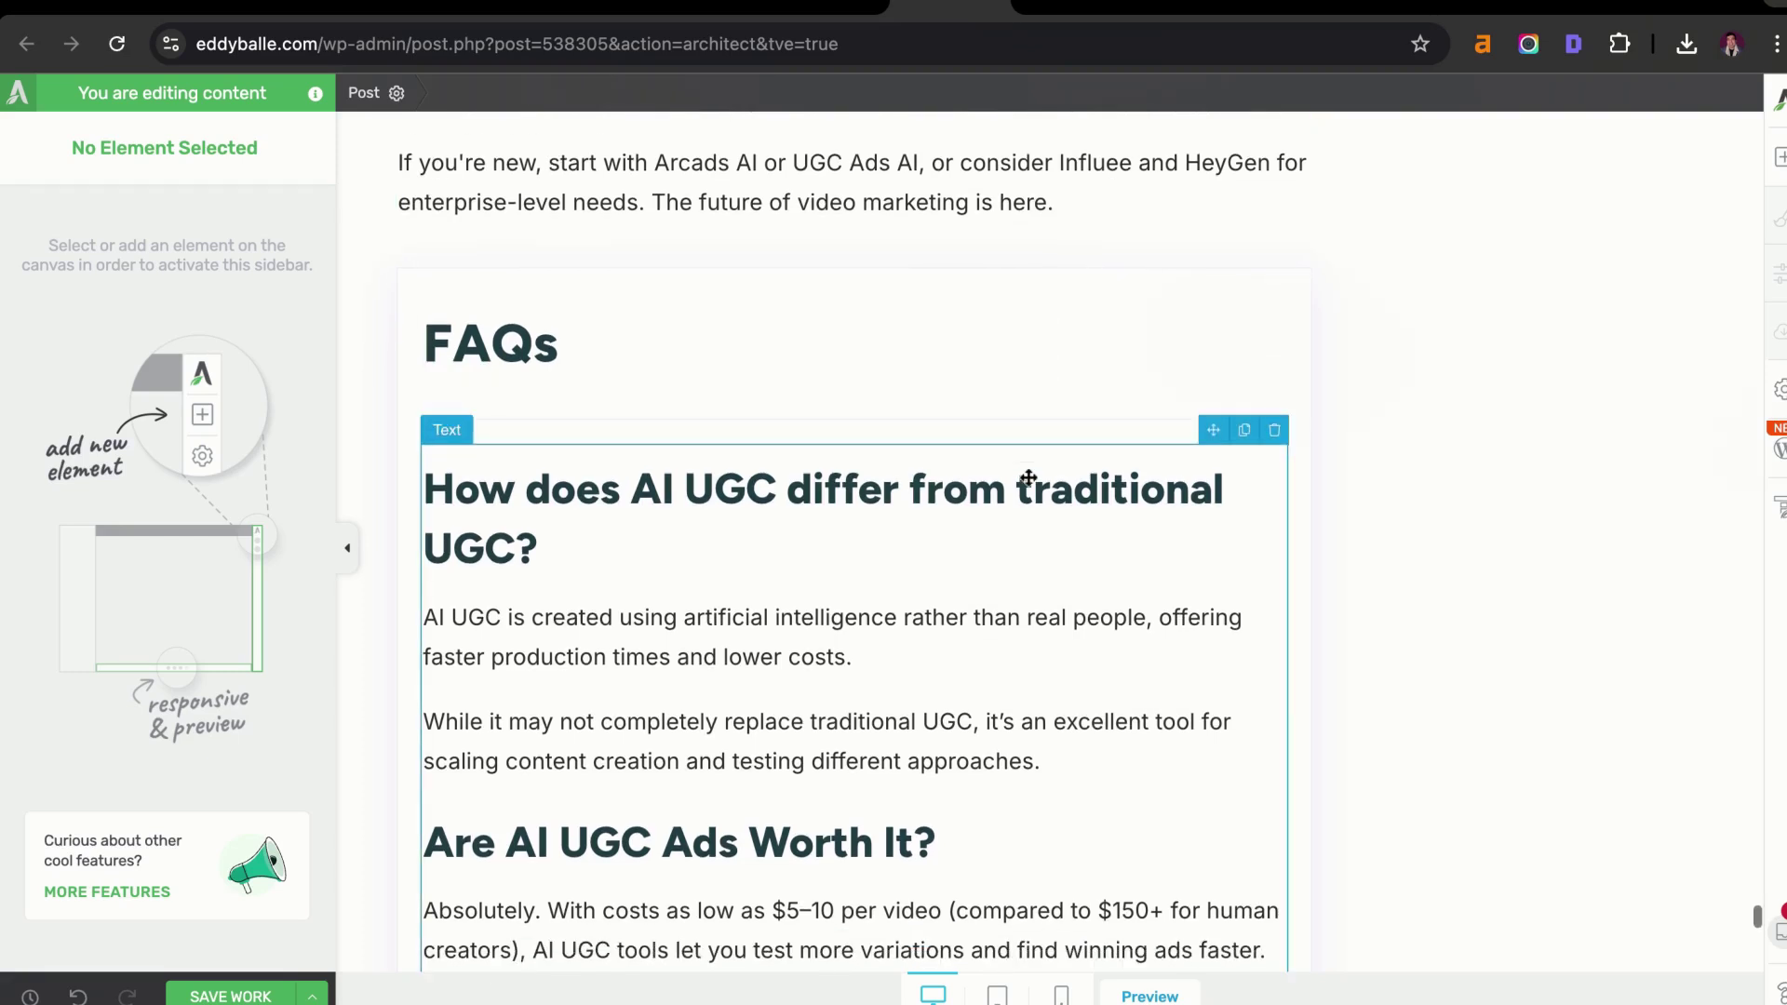
scroll(1027, 477, down, 8)
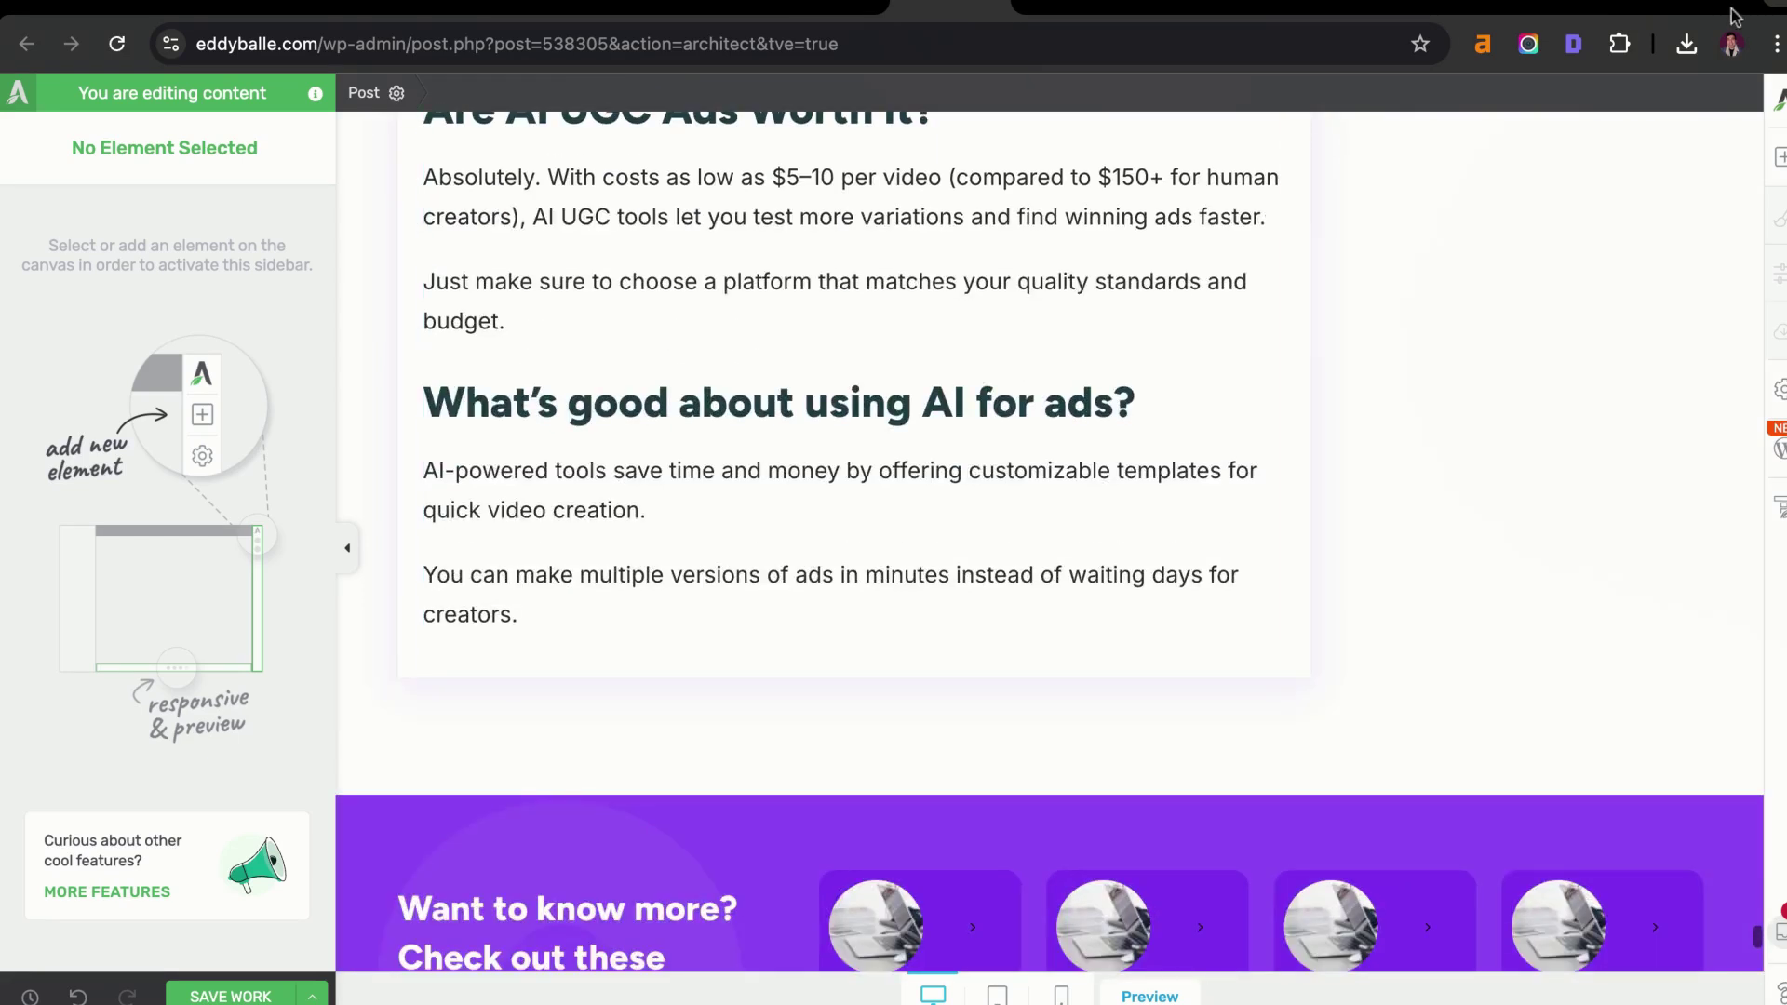
click(1778, 156)
drag(1551, 335, 1551, 339)
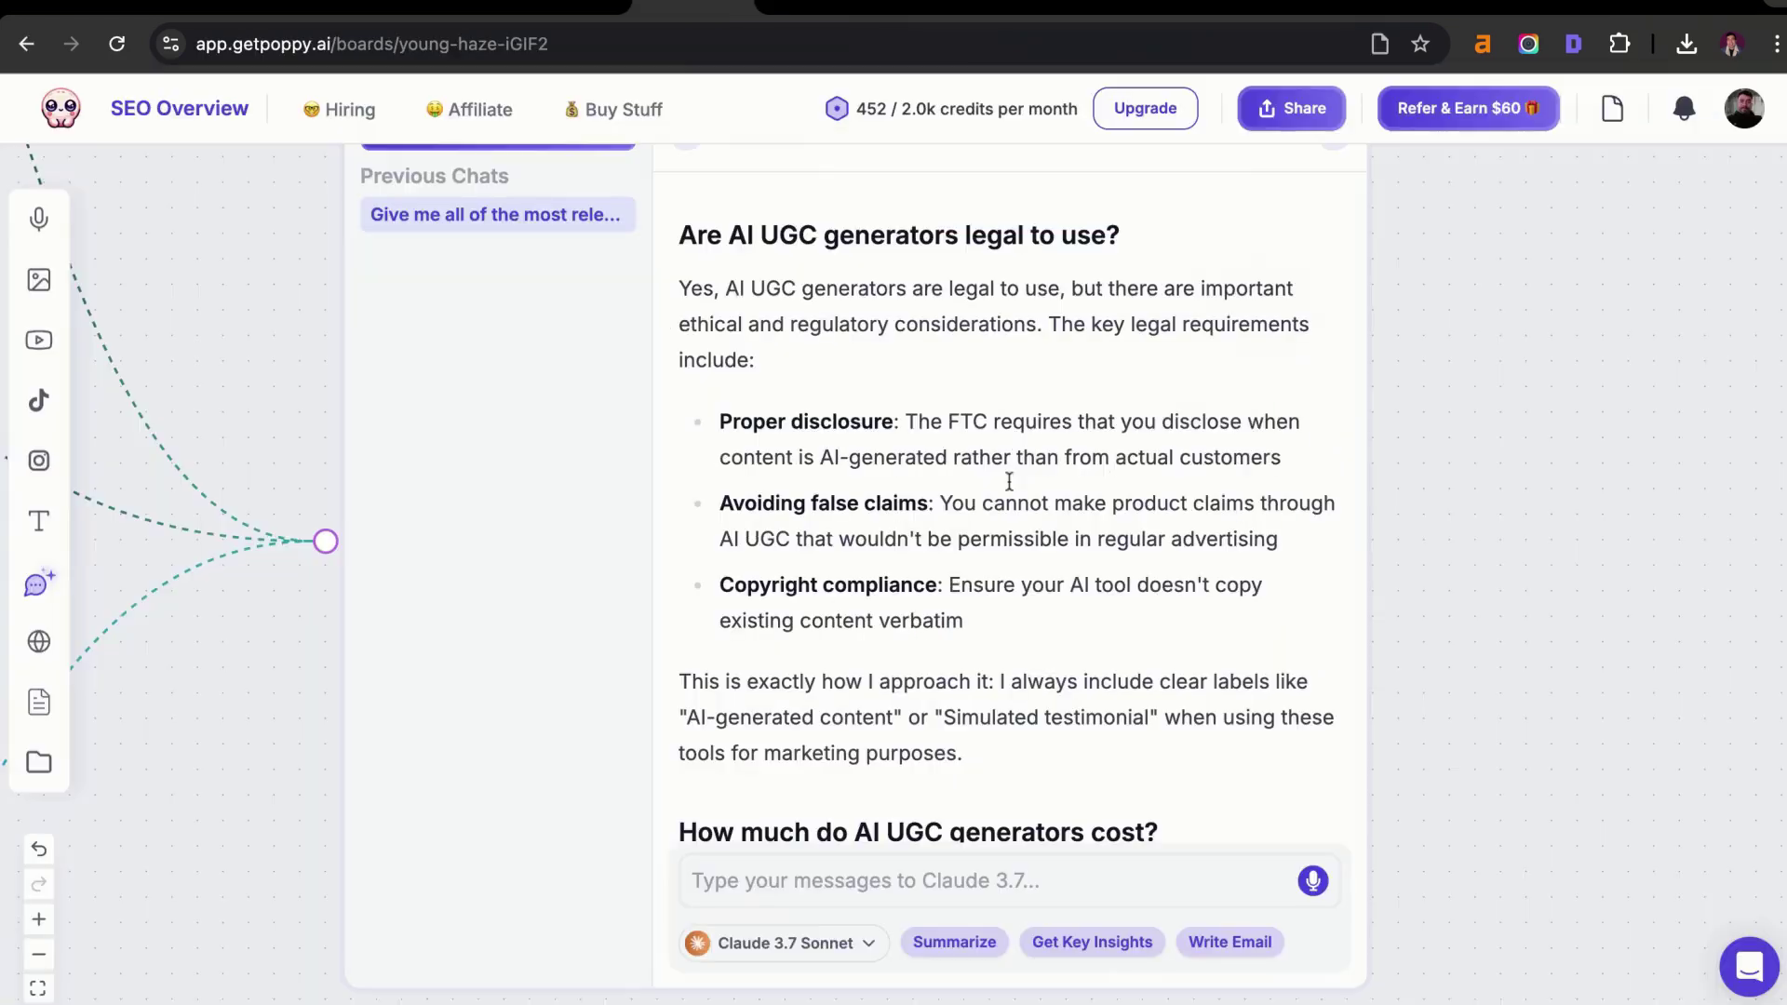
scroll(1008, 474, up, 1)
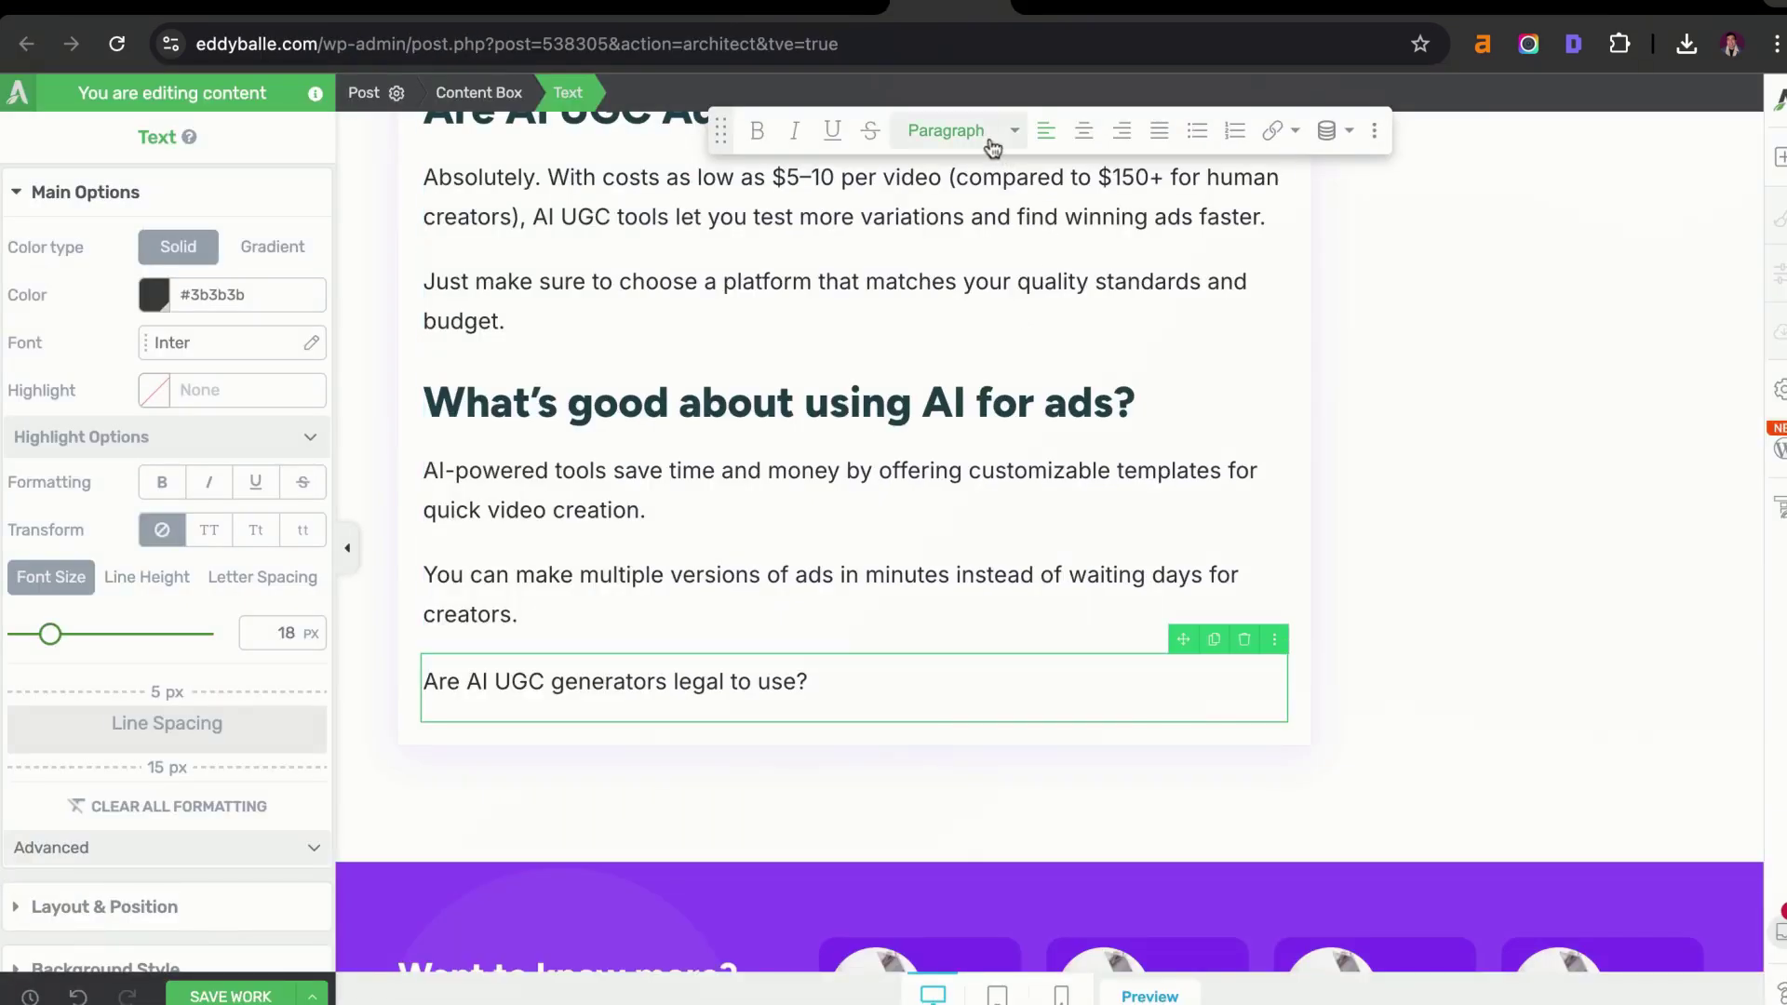
Make the question a Heading 3 and paste its answer paragraph on the line beneath
click(987, 135)
click(1025, 427)
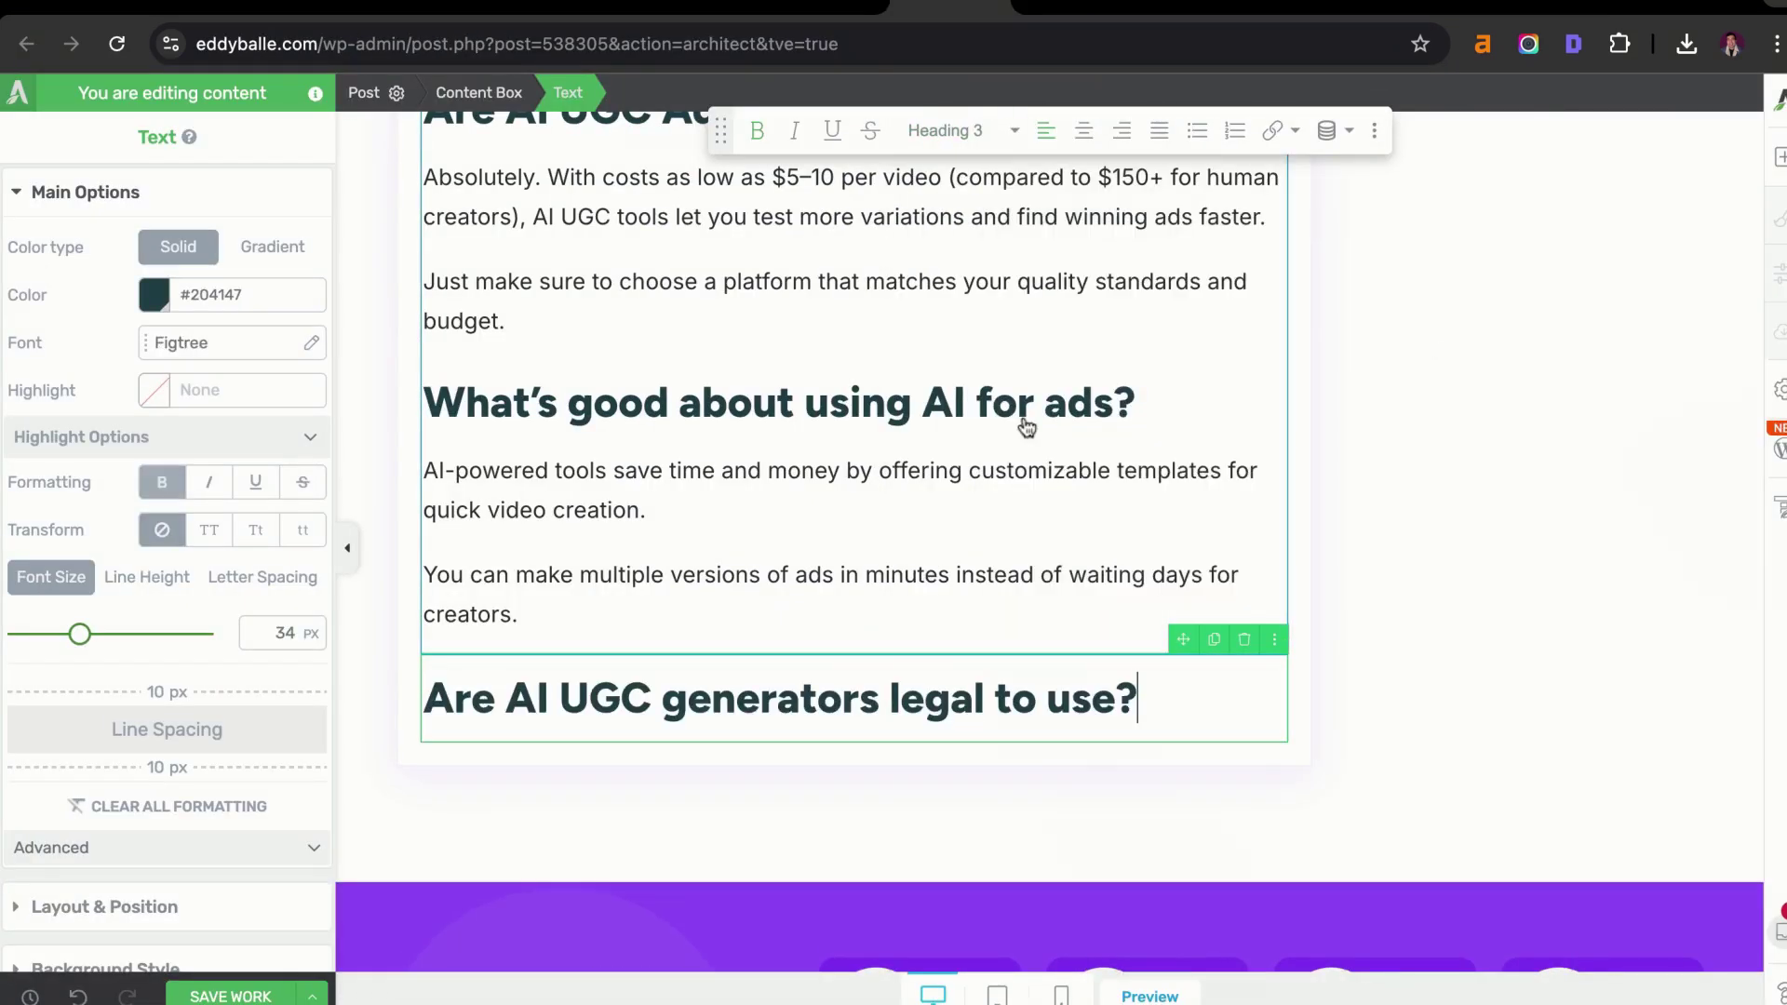
key(Return)
text(Yes, AI UGC generators are legal to use, but there are important ethical and regulatory considerations. The key legal requirements include:)
scroll(984, 682, down, 2)
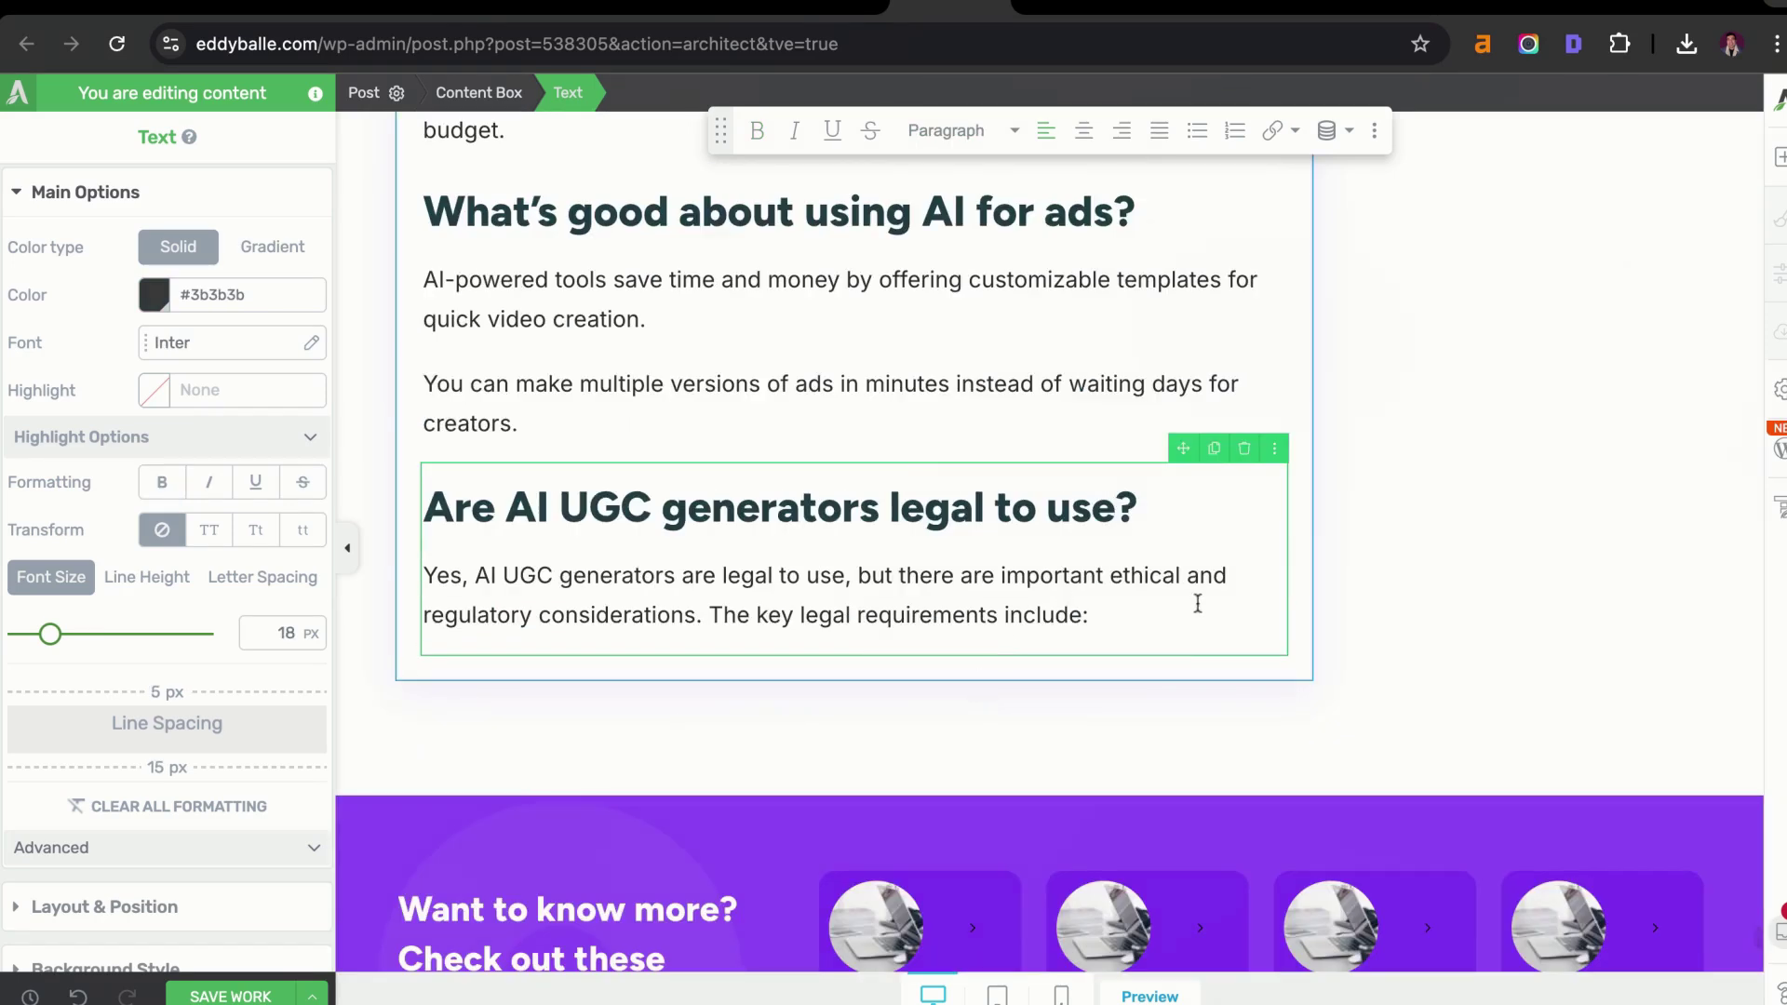
click(1778, 156)
Insert a Light With Icons table below the legal-use paragraph
text(table)
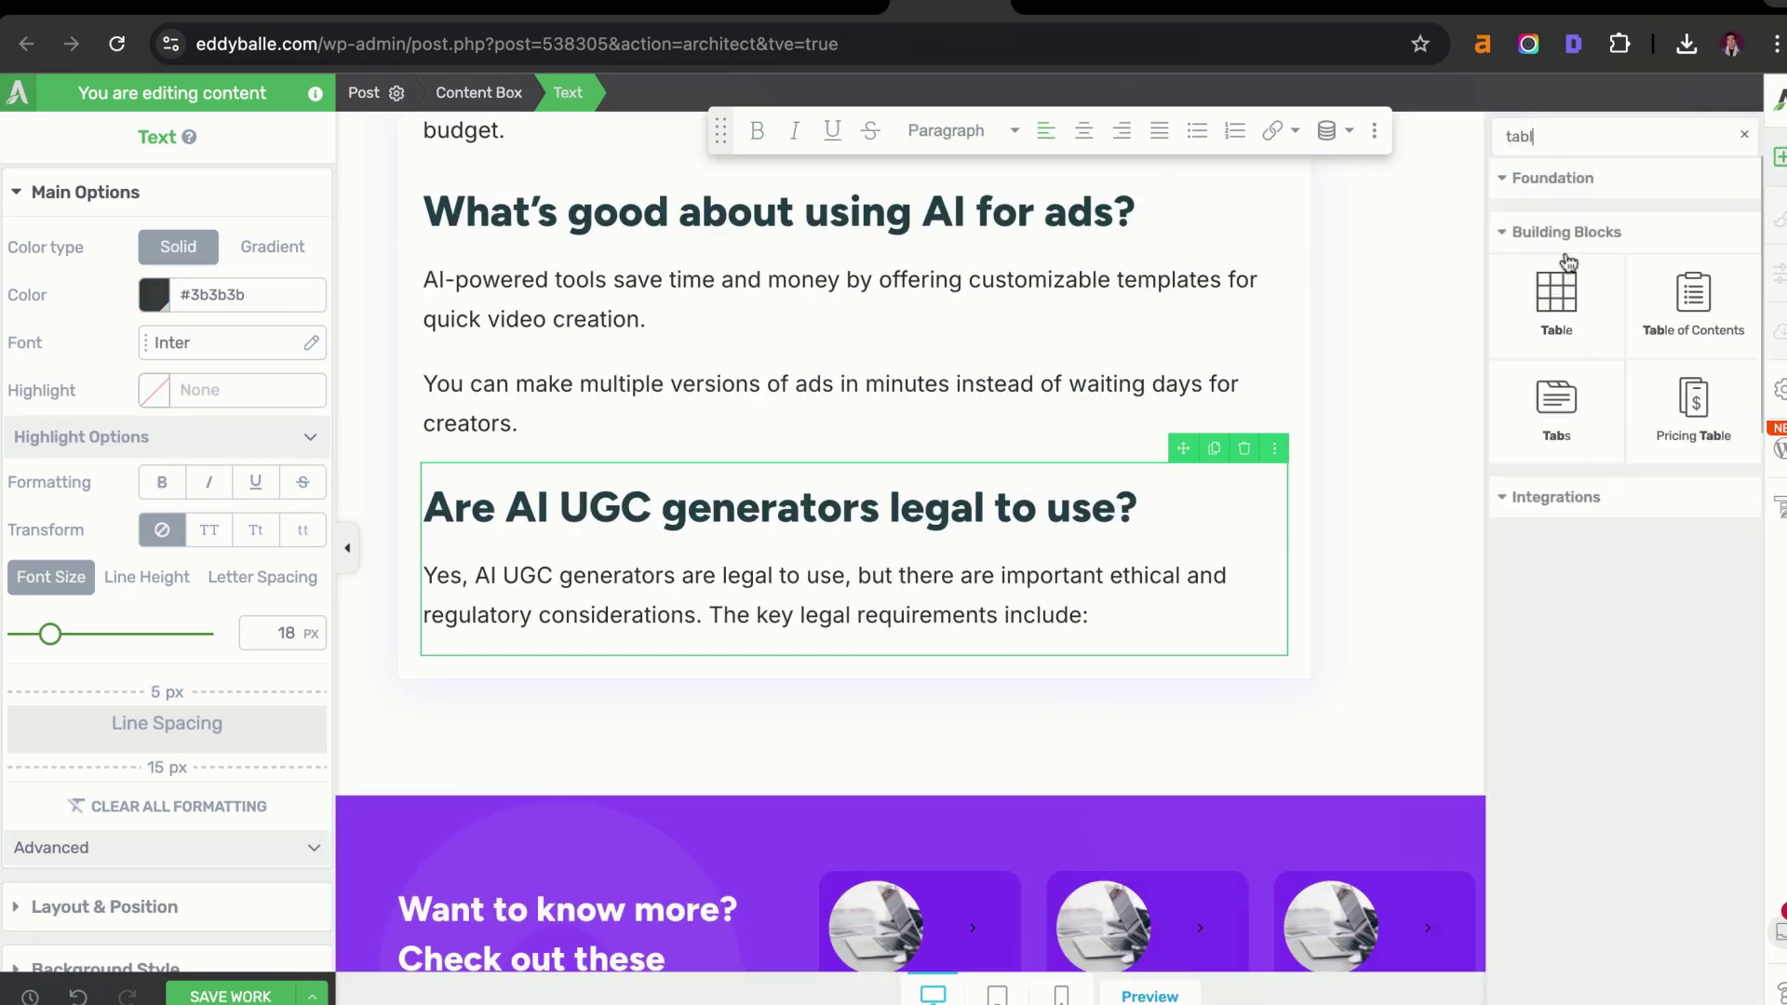
click(1553, 315)
click(1285, 618)
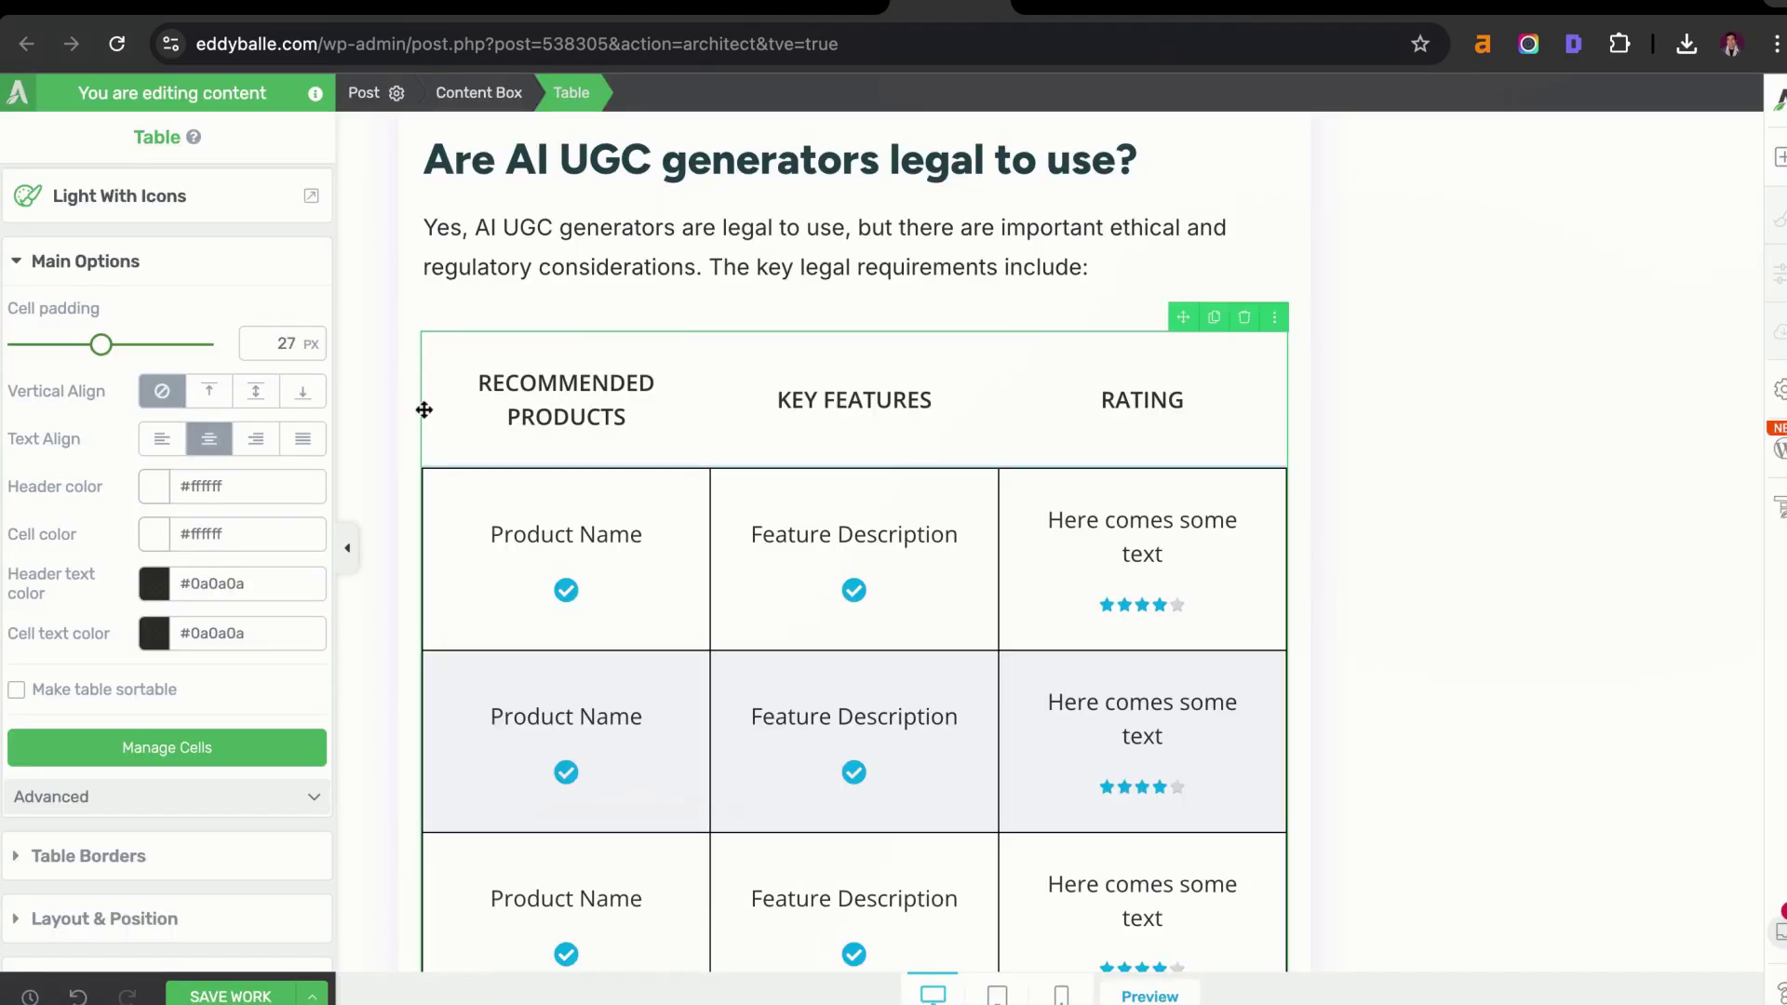
Remove the RATING column, leaving the Recommended Products and Key Features columns
click(196, 758)
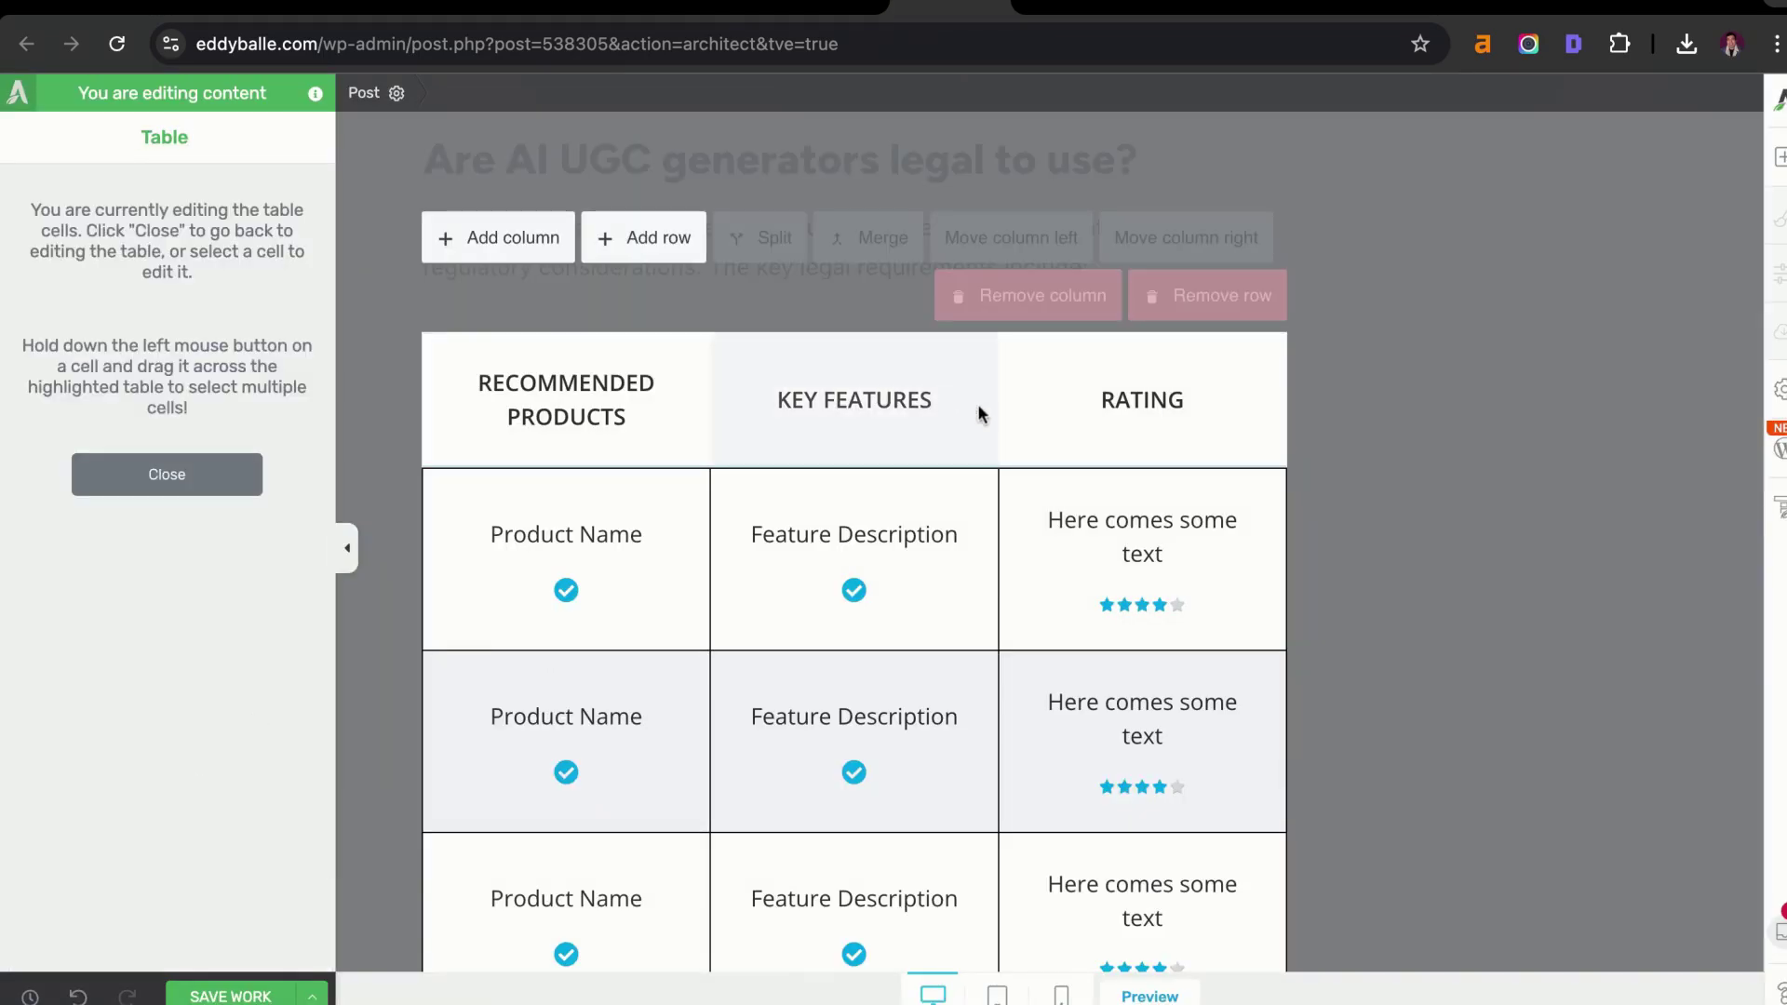
click(1188, 458)
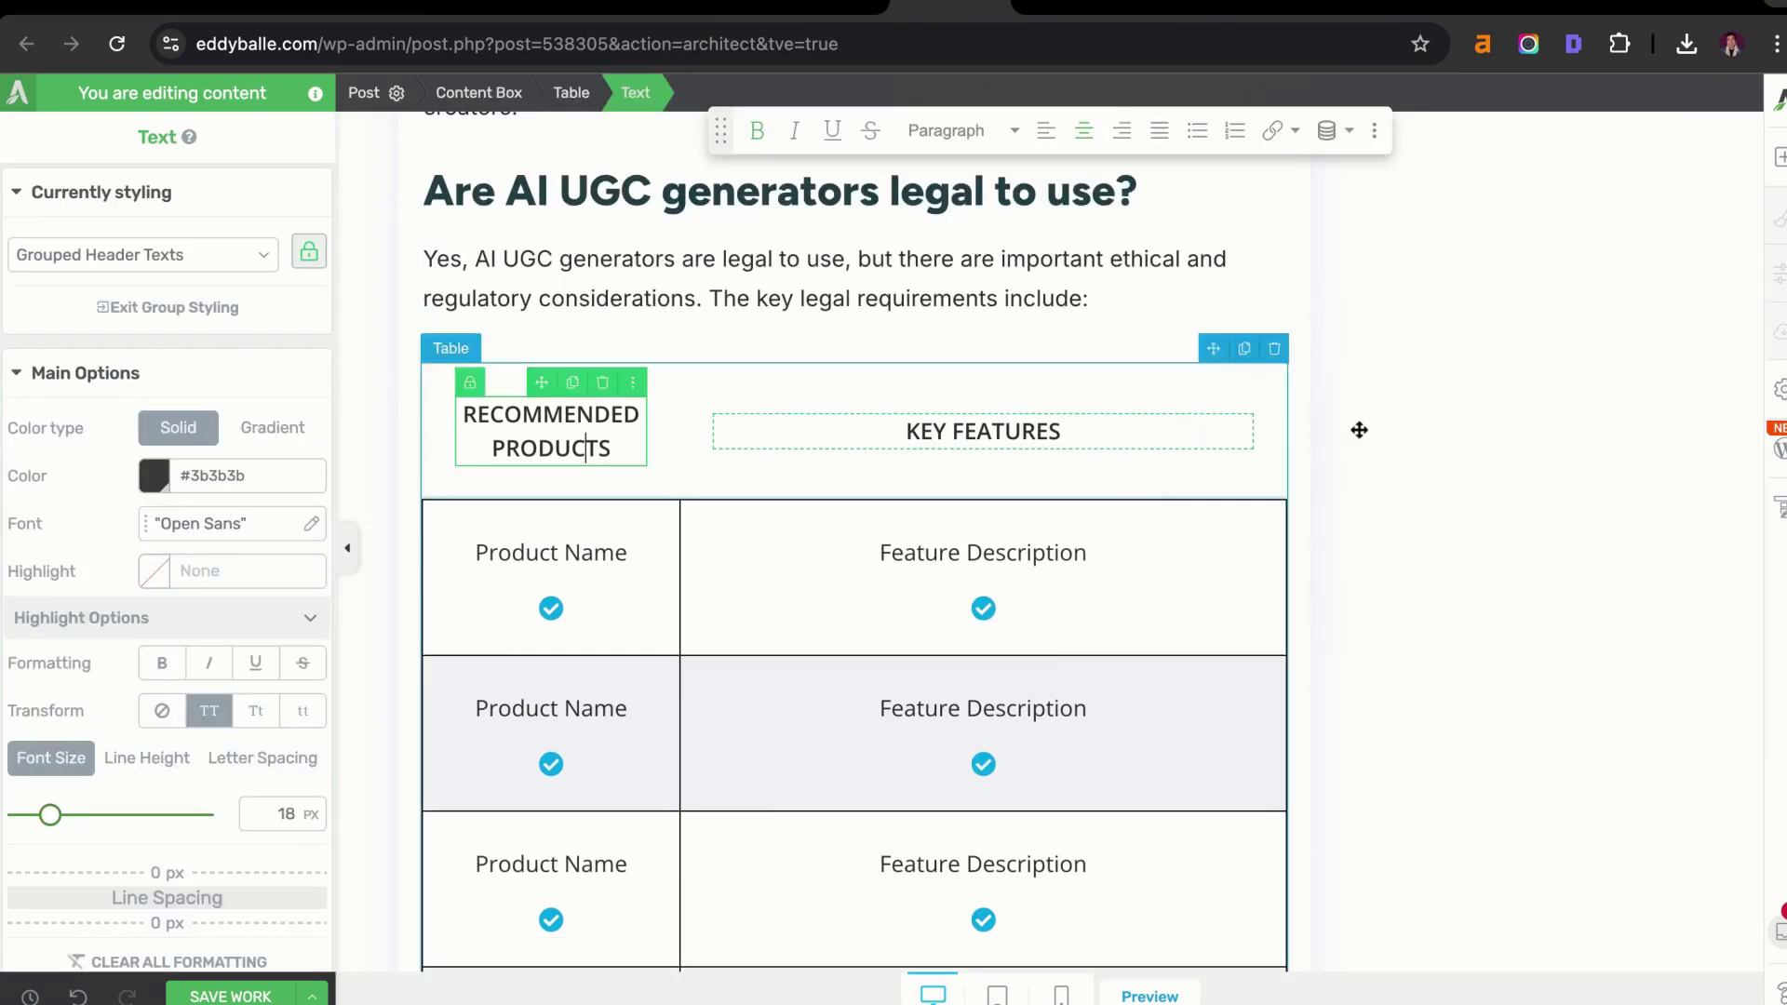
click(1361, 426)
scroll(954, 499, up, 4)
scroll(954, 498, down, 3)
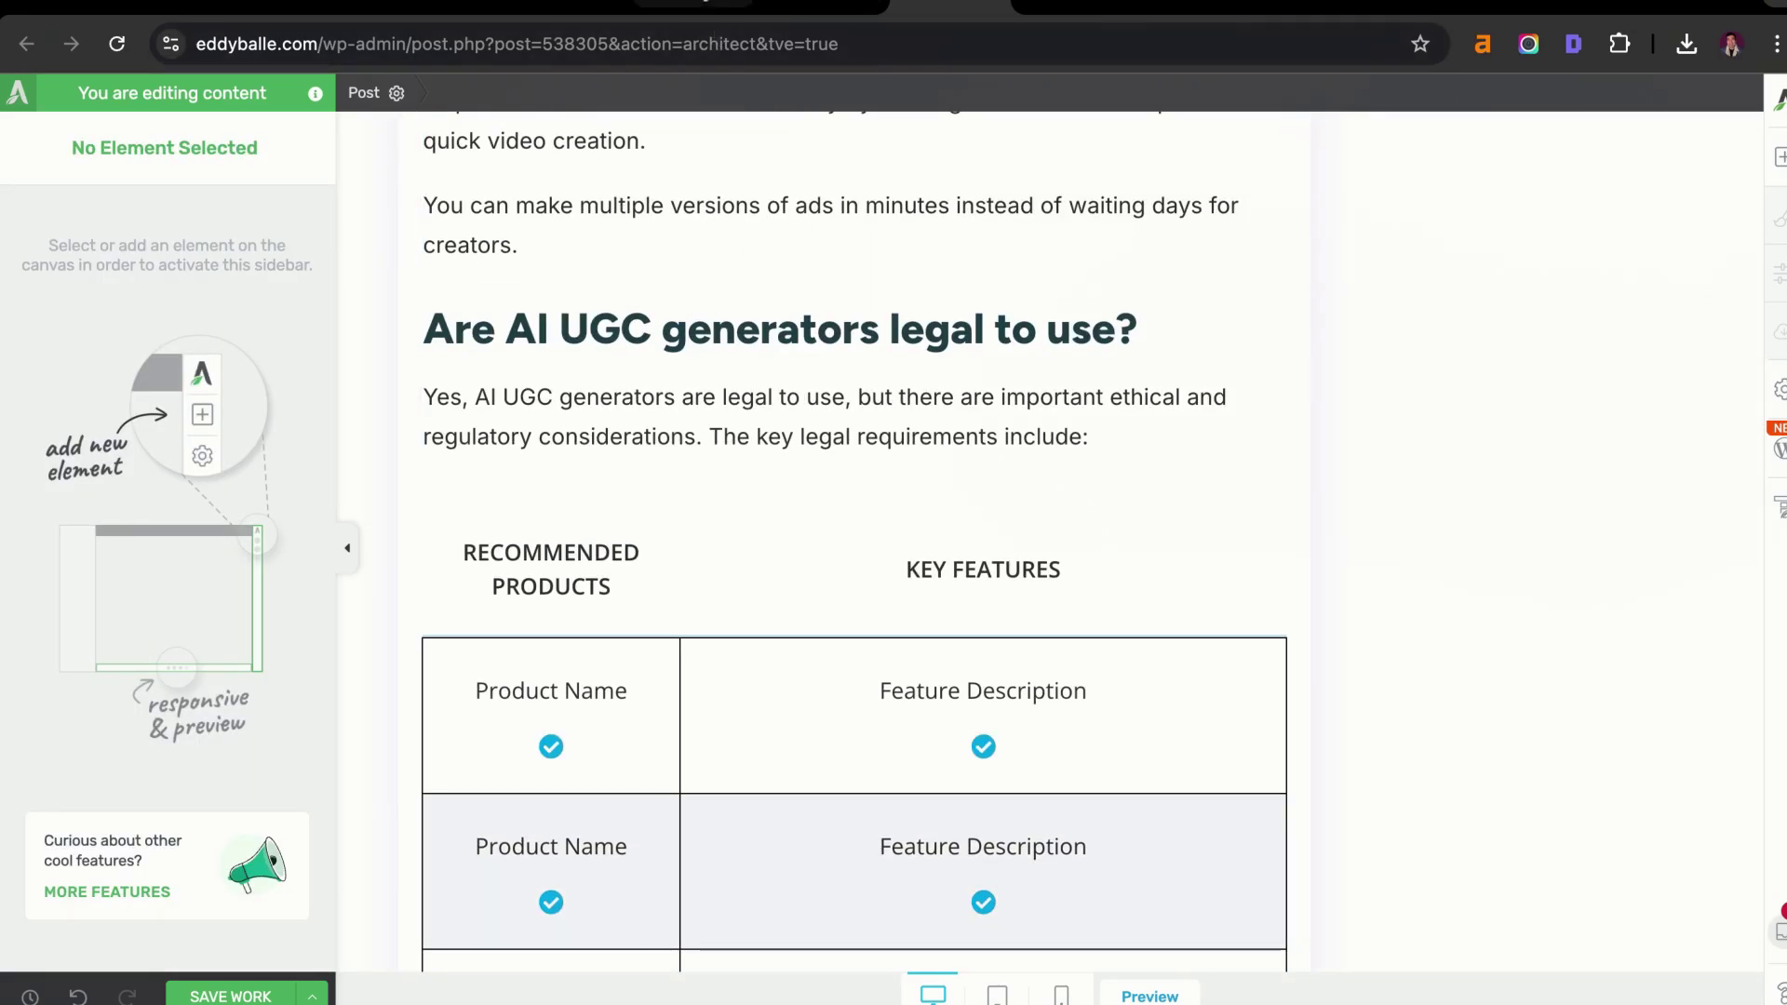
Fill the table with Proper disclosure, Avoiding false claims and Copyright compliance, each with its explanation
click(702, 5)
key(ctrl+Tab)
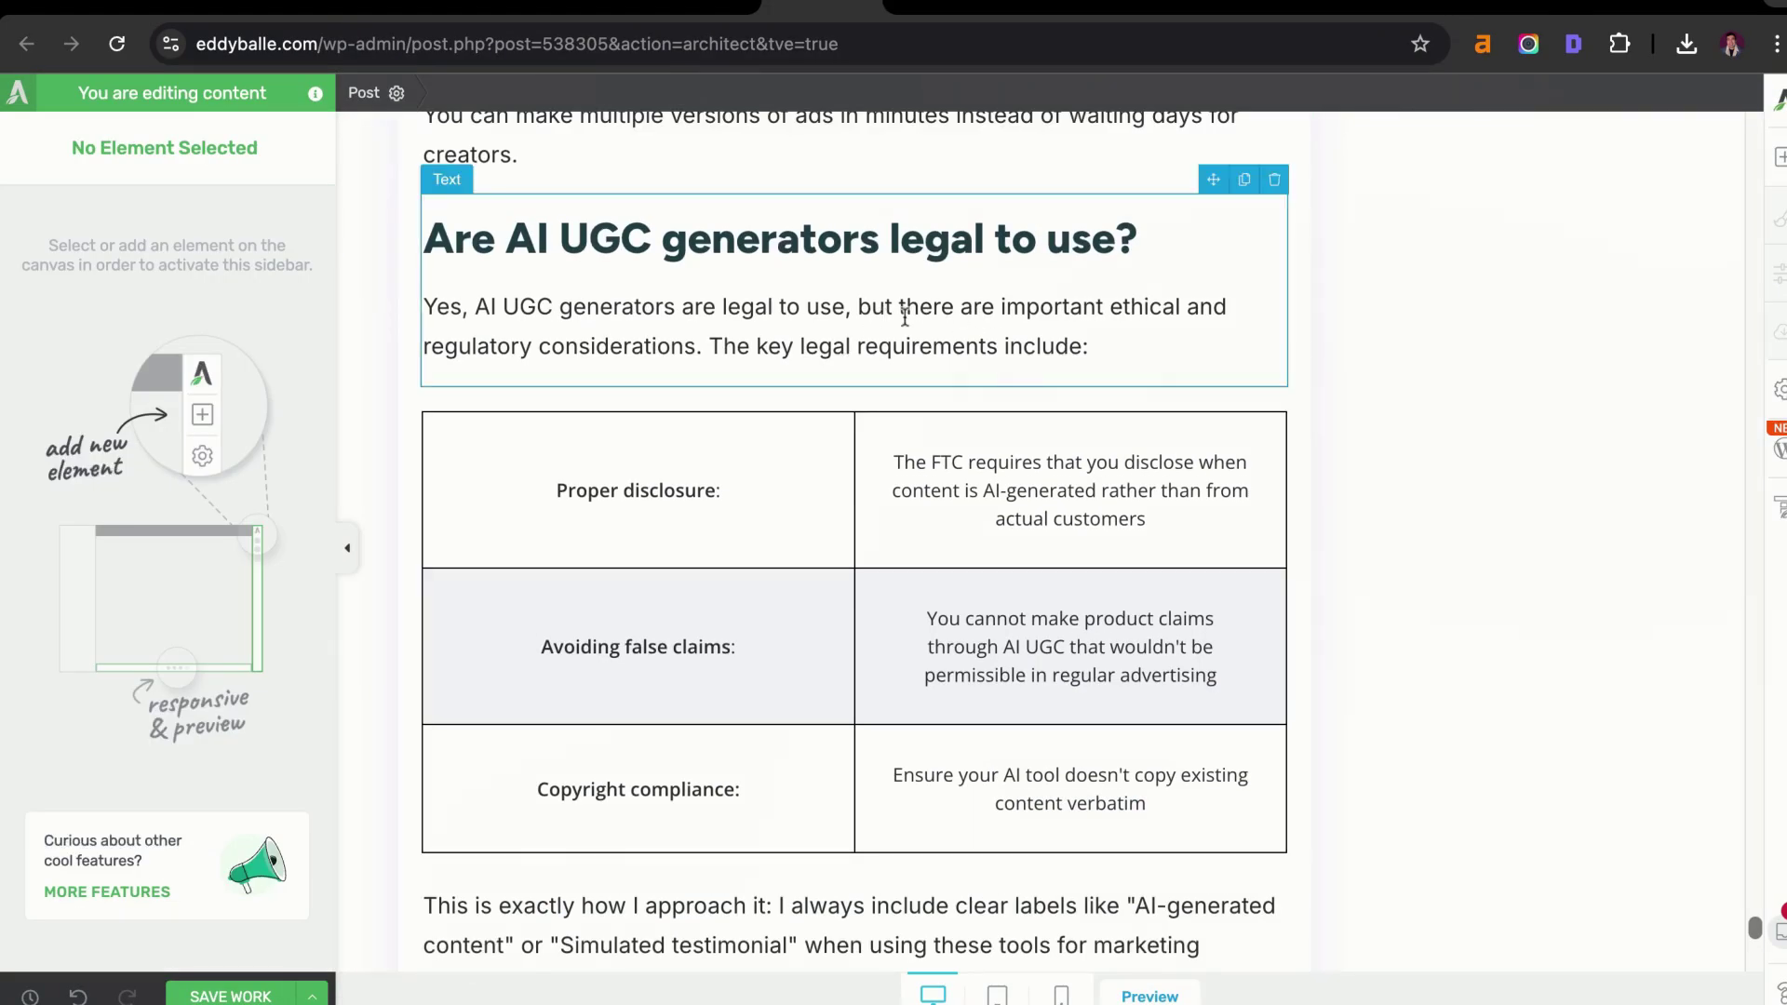
scroll(780, 305, down, 1)
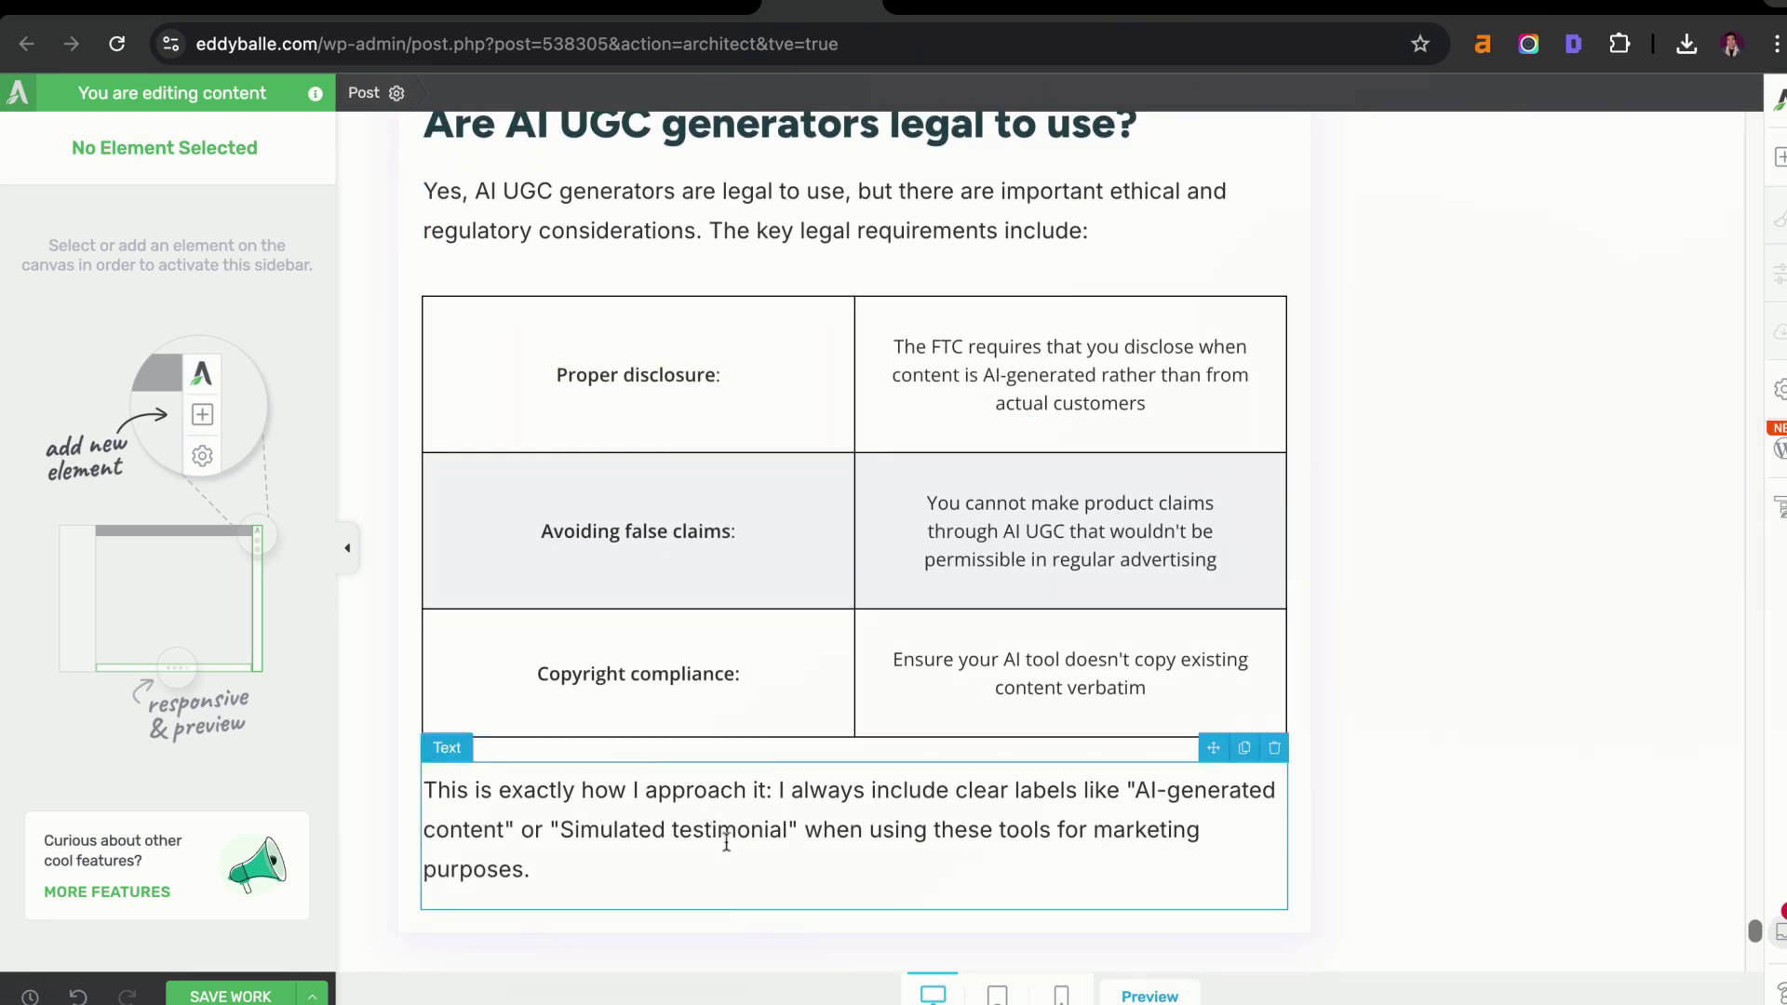
scroll(841, 379, up, 2)
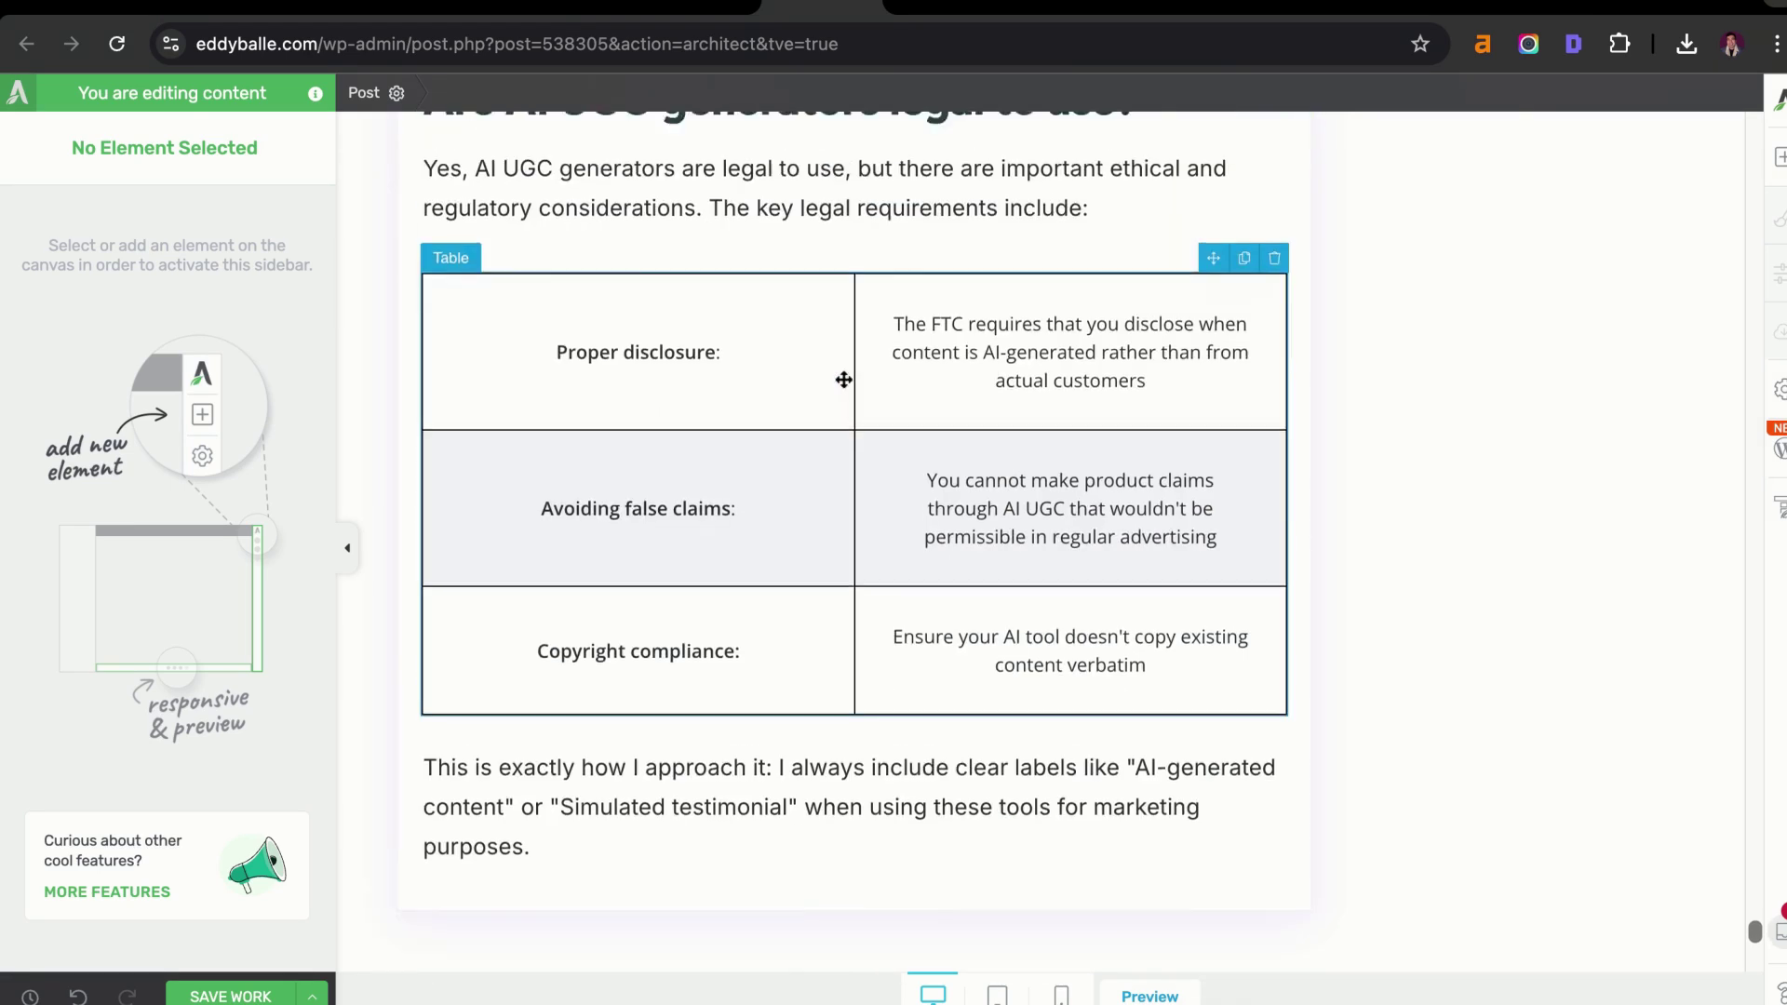
scroll(843, 379, up, 2)
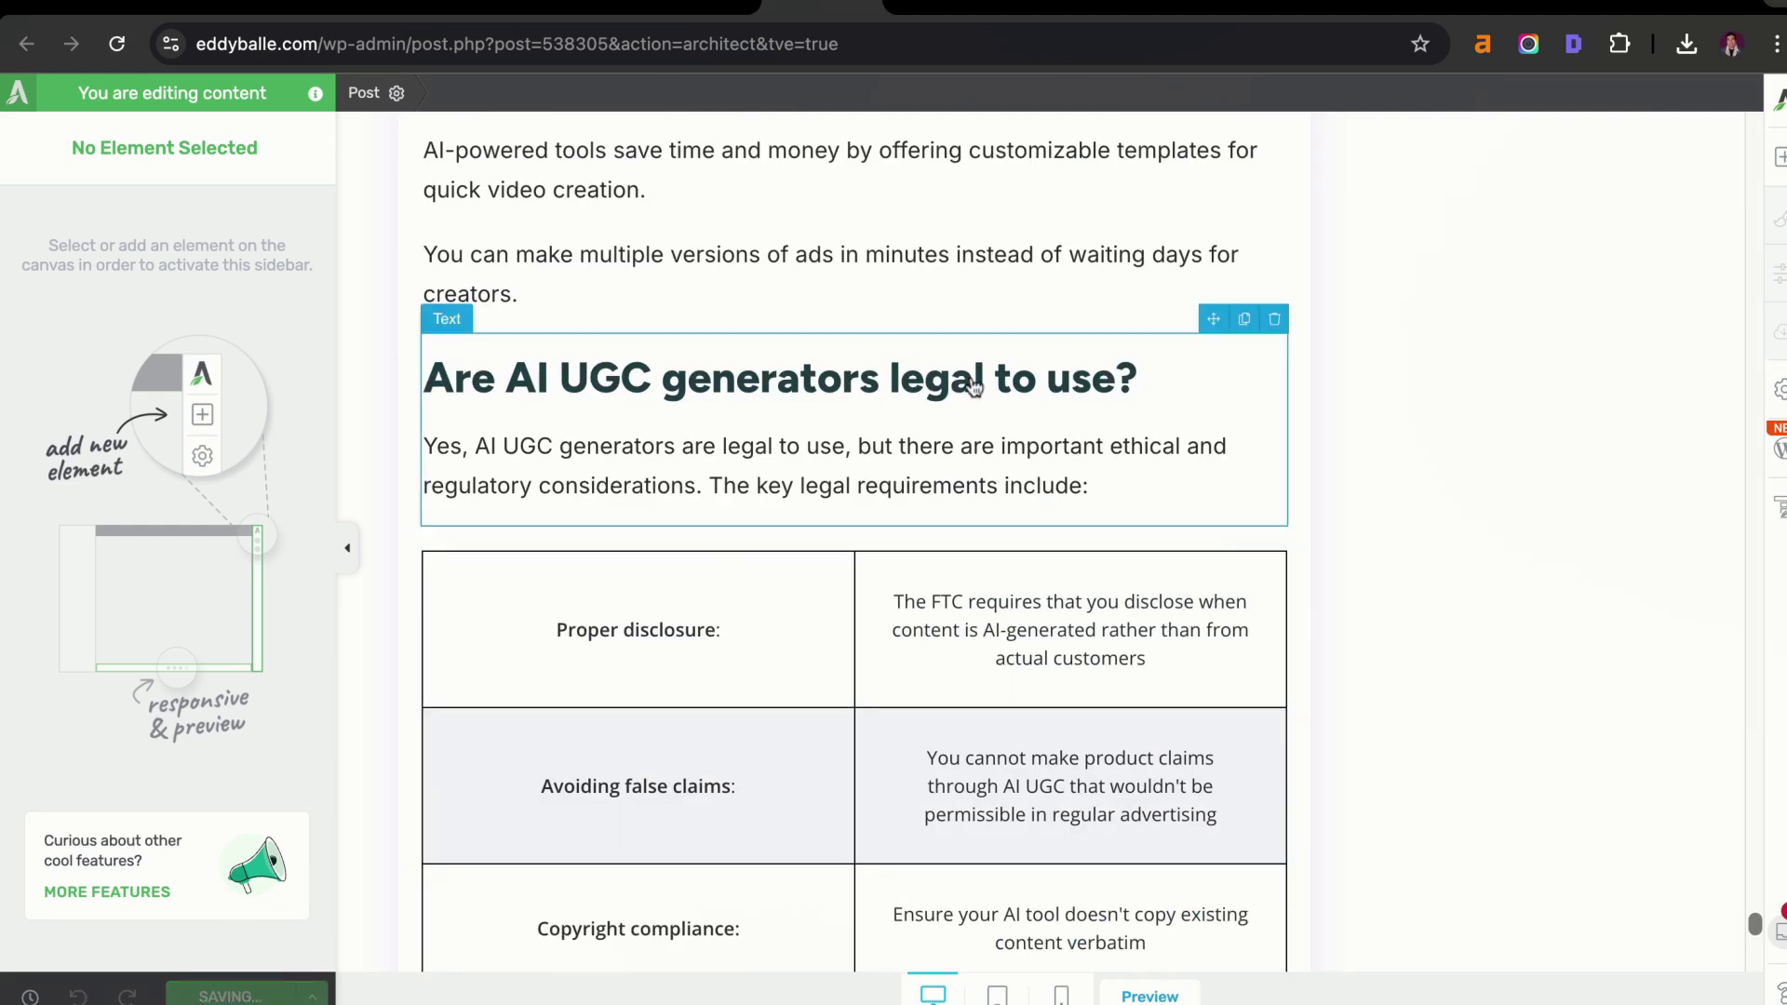
Preview the post and review the 'Are AI UGC generators legal to use?' section and table
click(1149, 995)
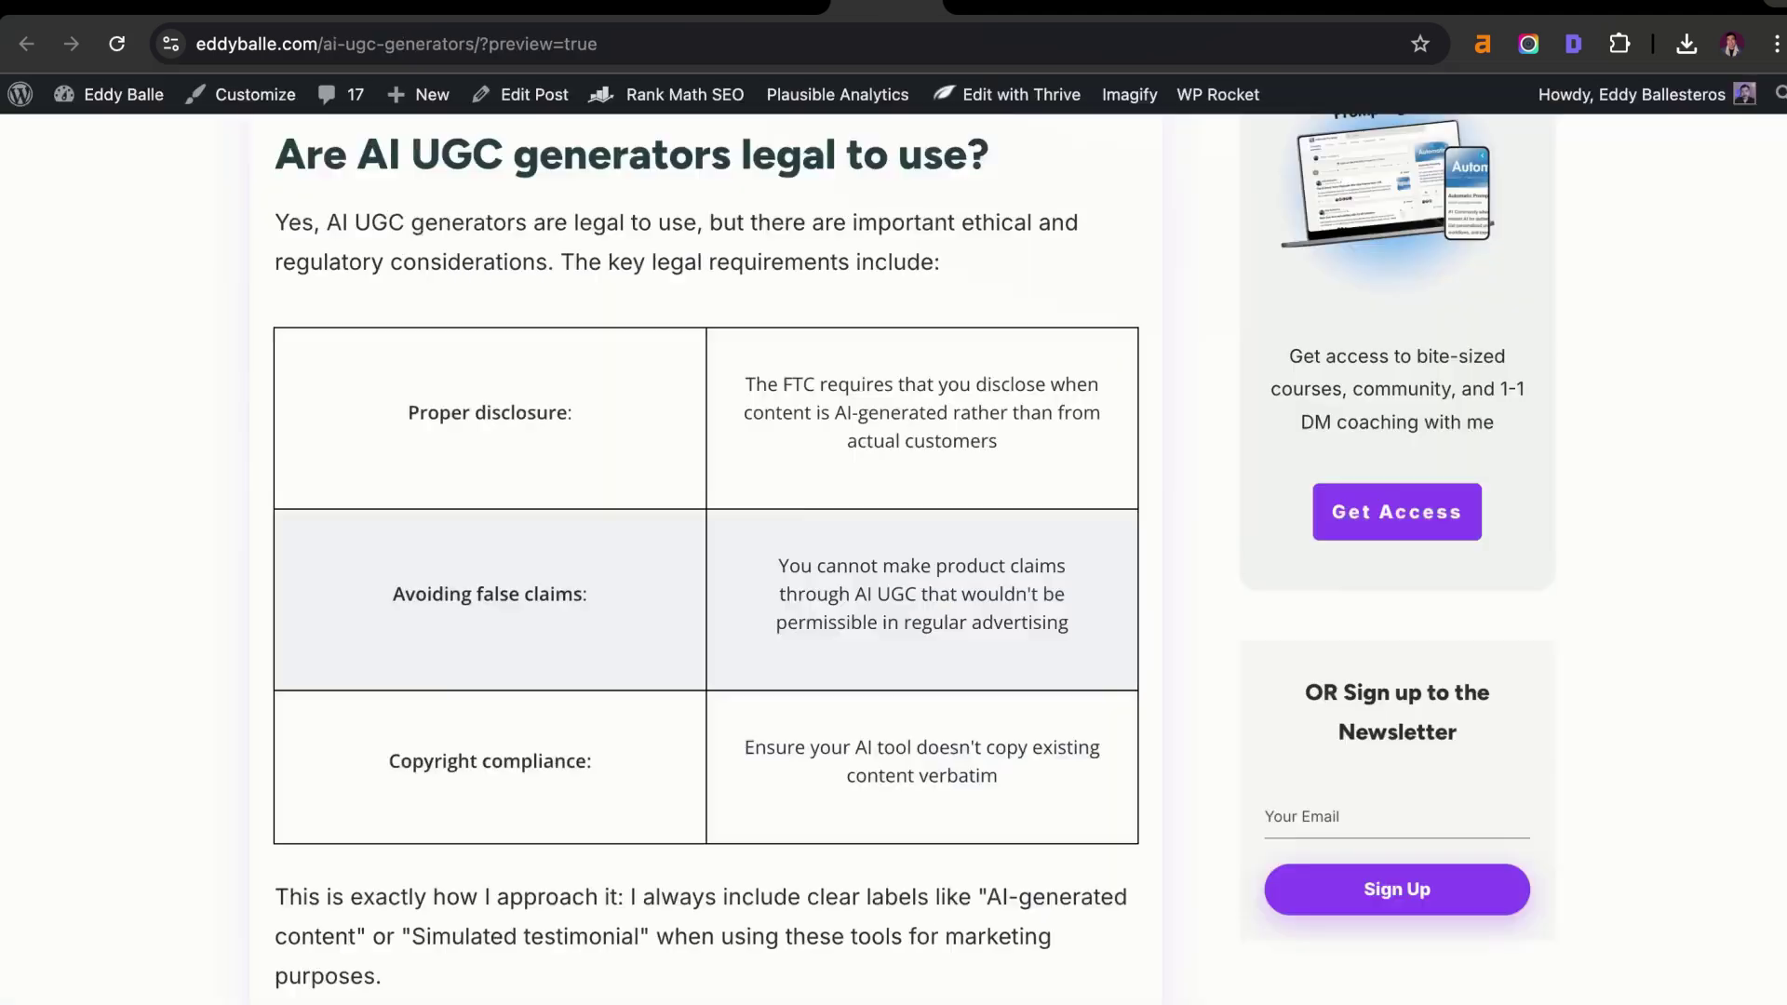
scroll(248, 534, down, 1)
scroll(777, 269, up, 5)
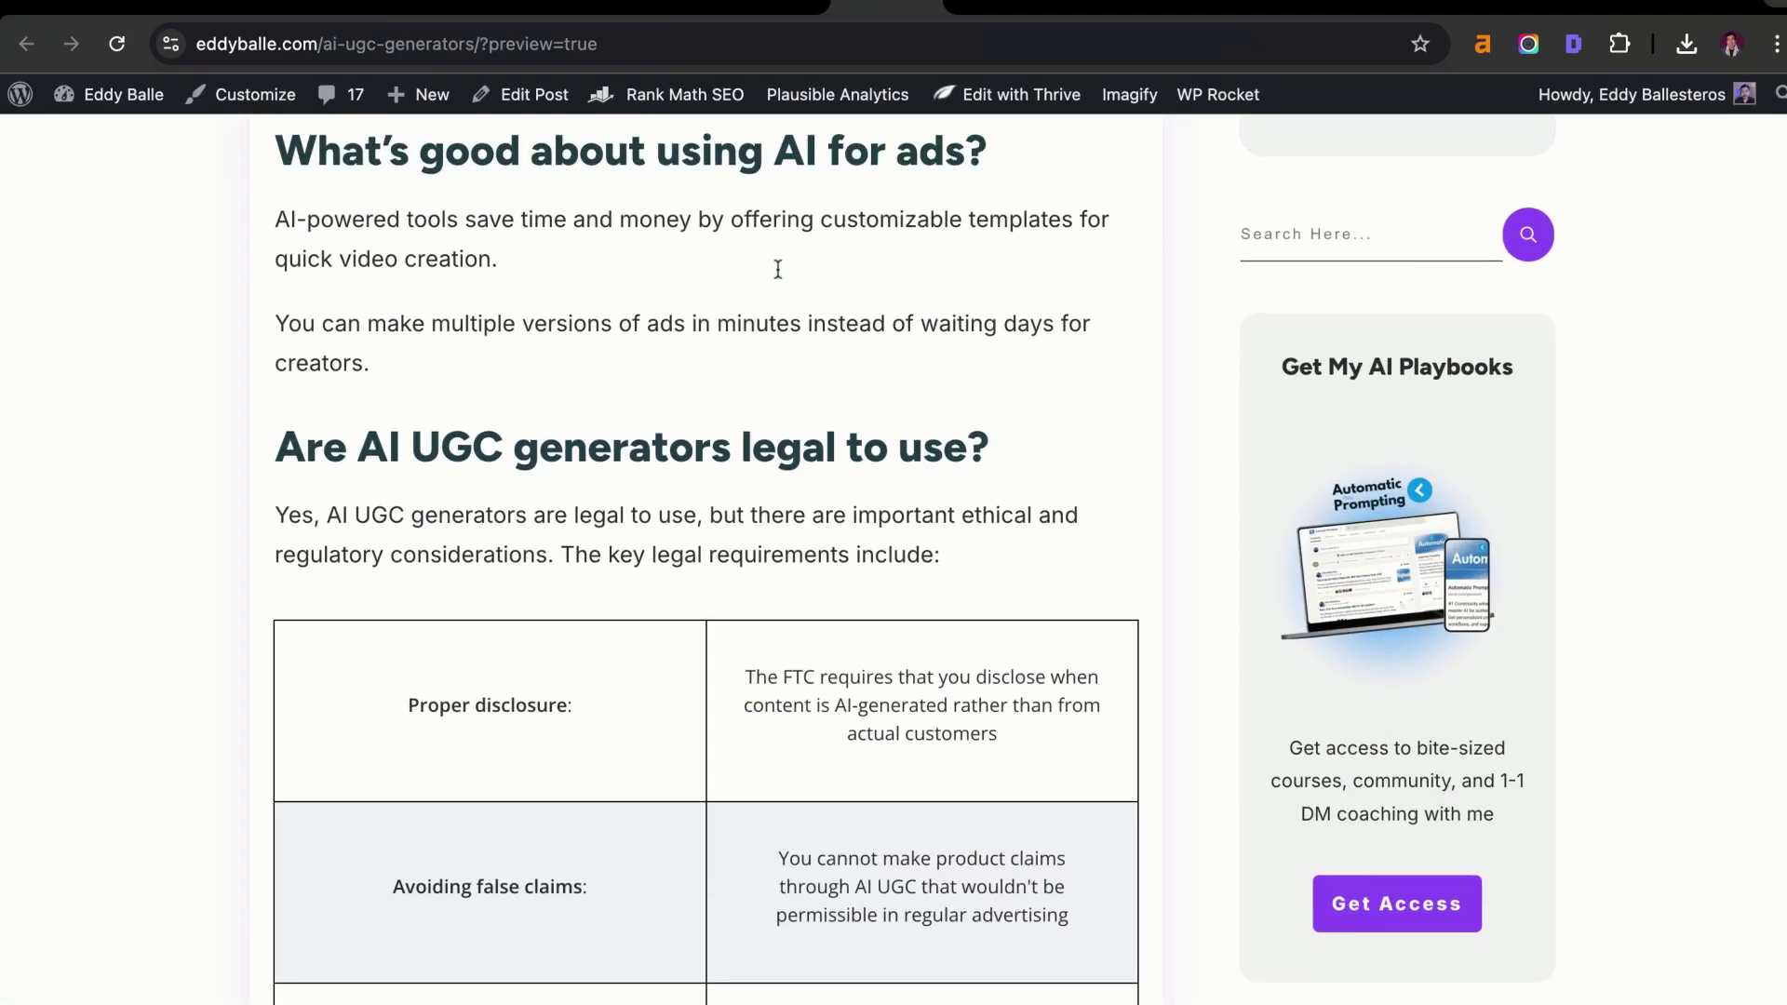
scroll(588, 441, down, 4)
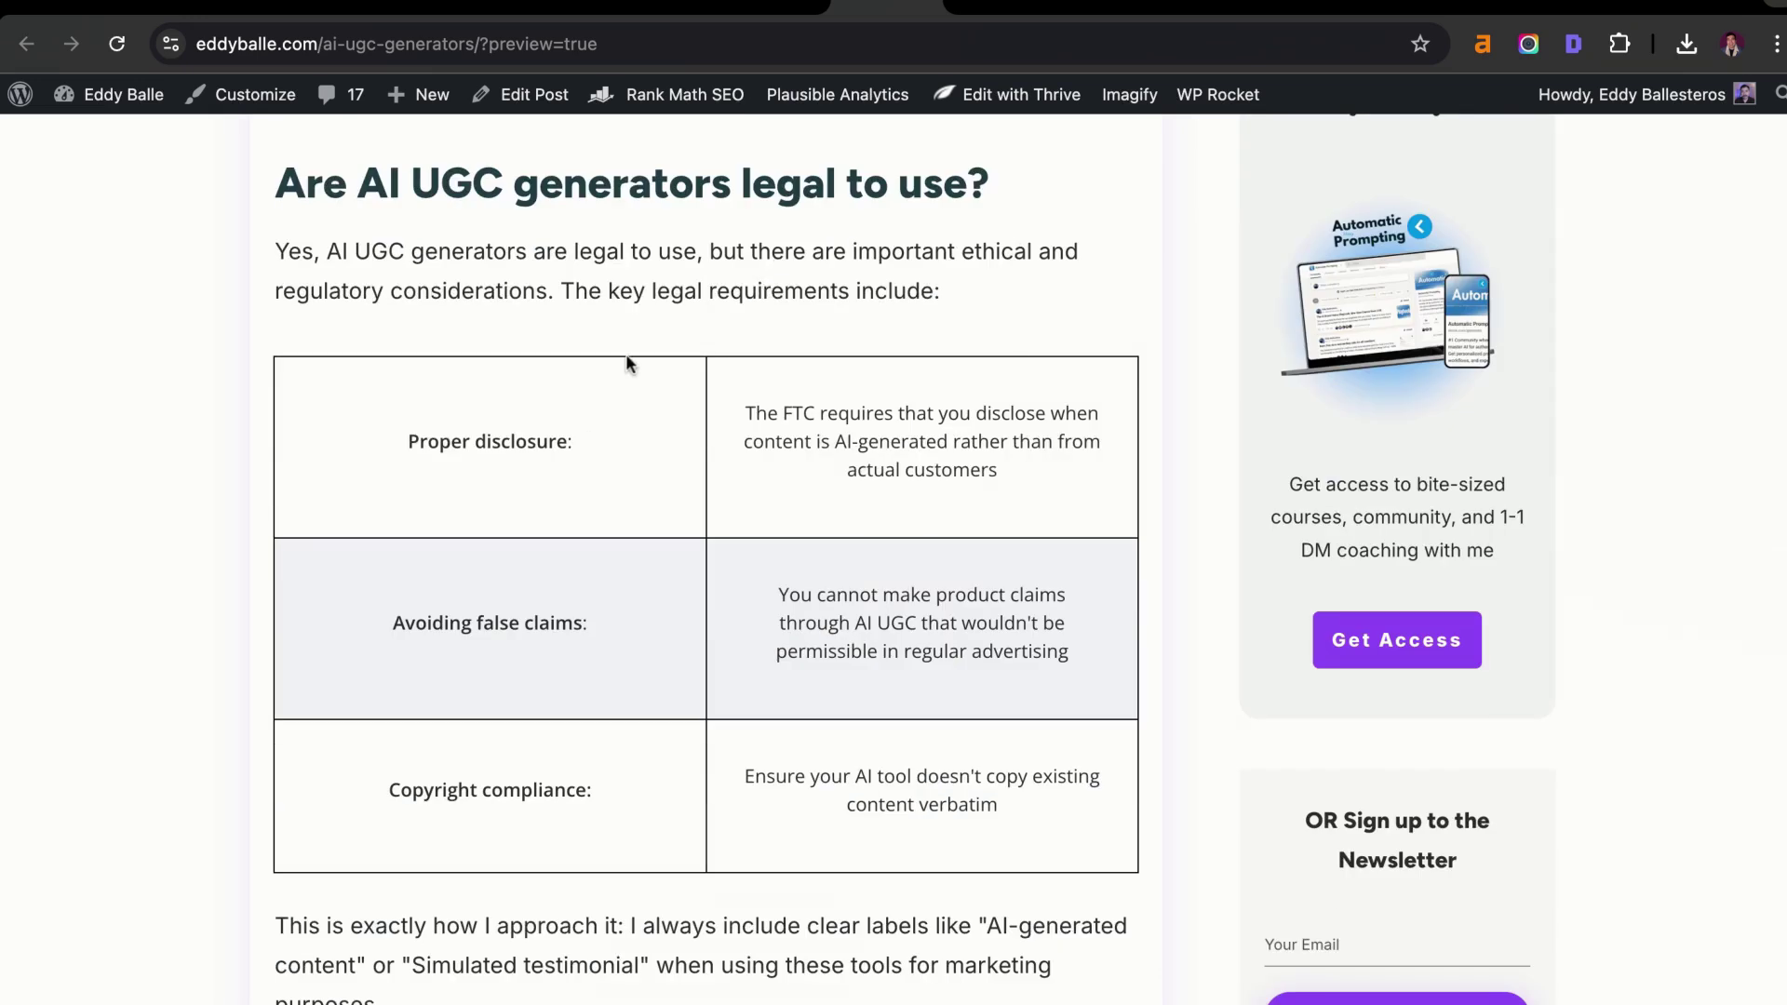
scroll(626, 361, up, 3)
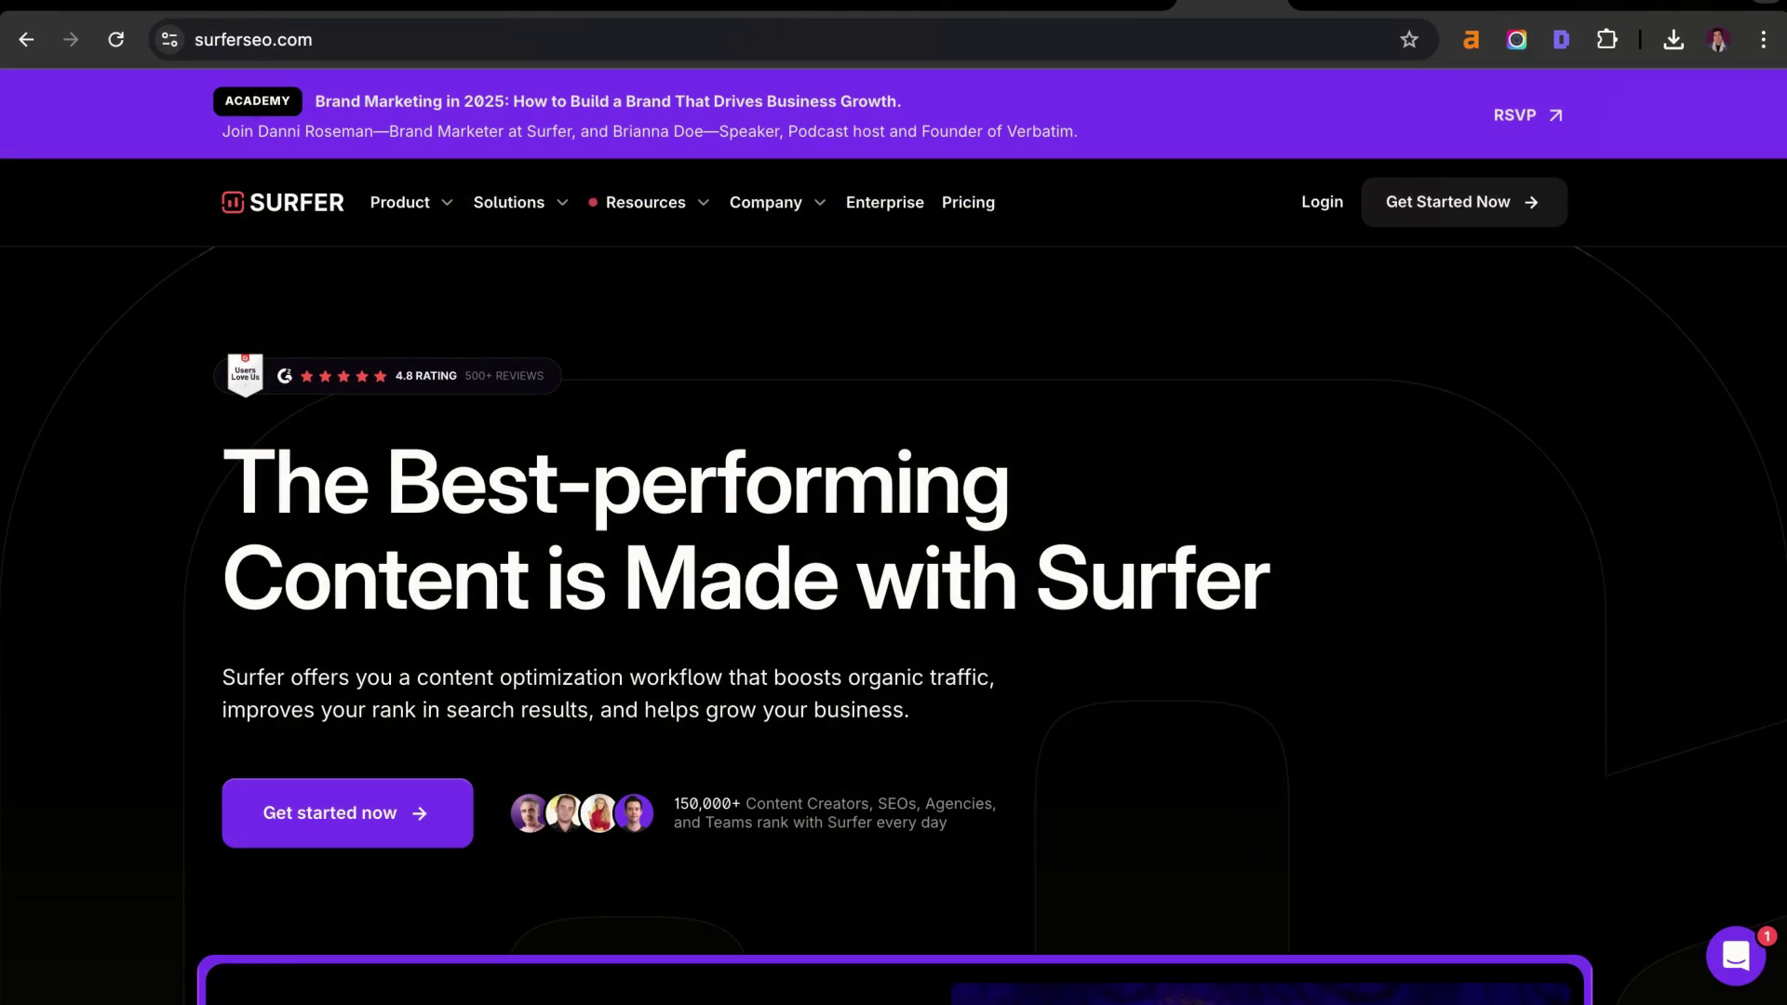
Scroll the surferseo.com homepage and open the empty 'ai side hustles' Content Editor draft
scroll(894, 540, down, 1)
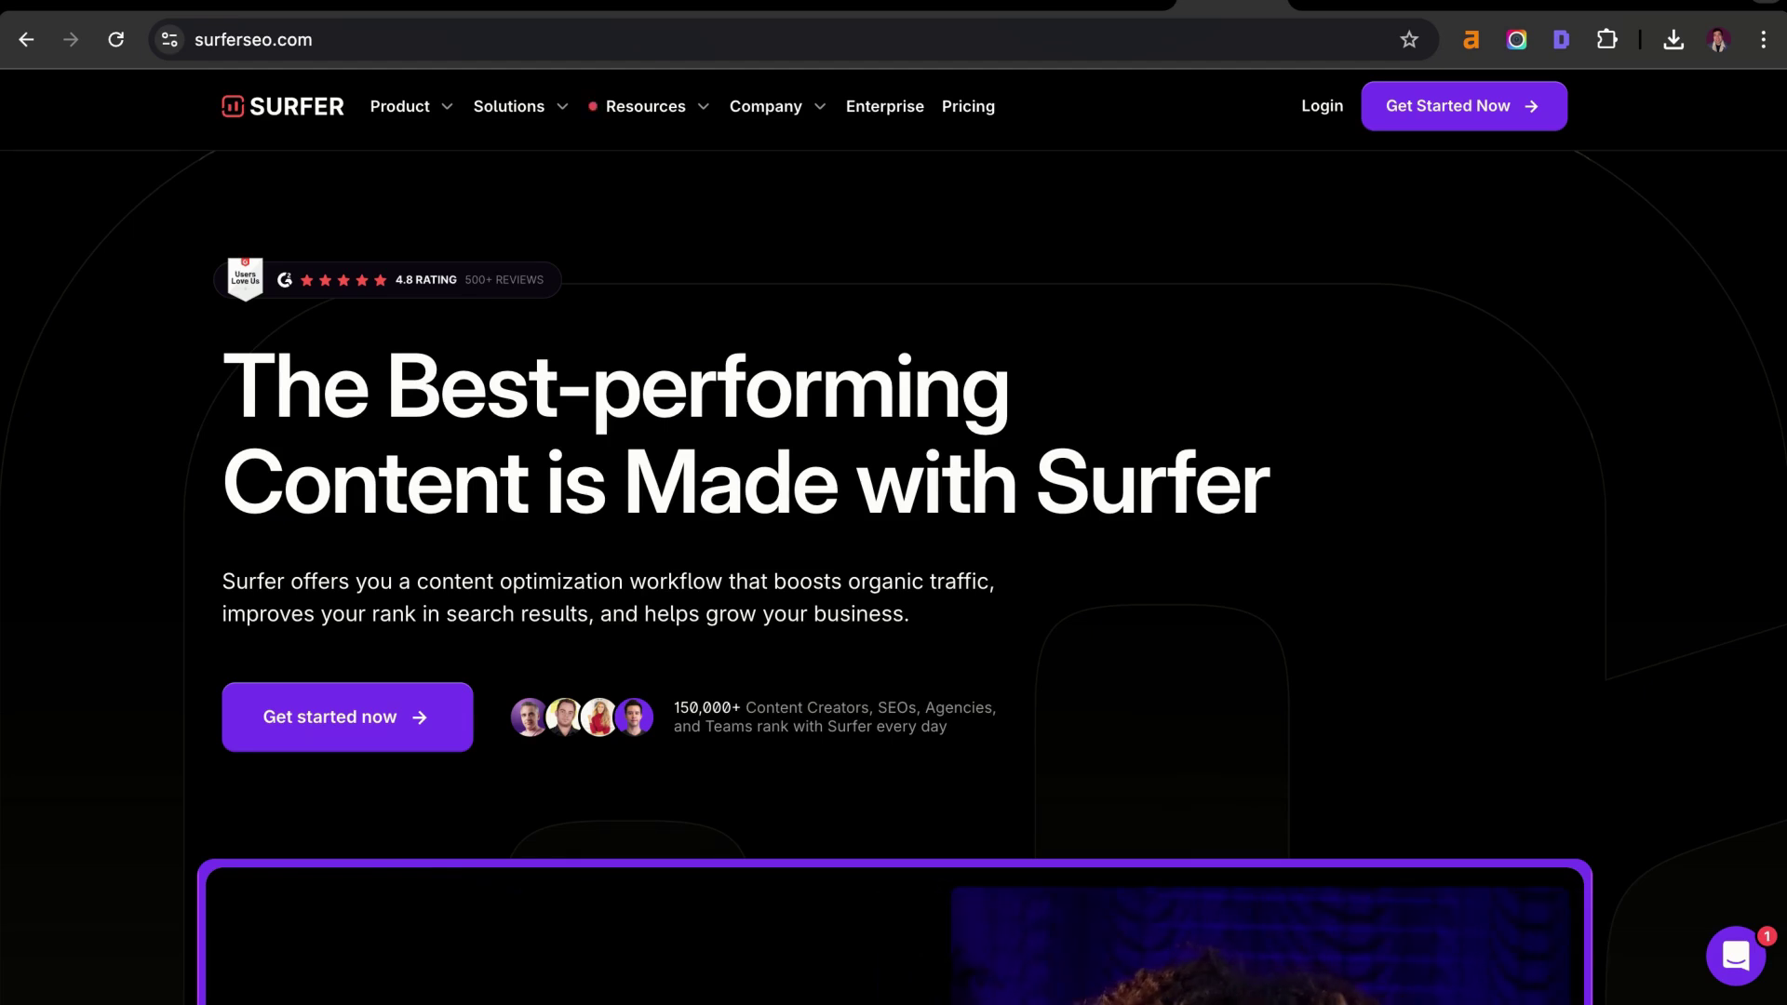
scroll(987, 270, down, 2)
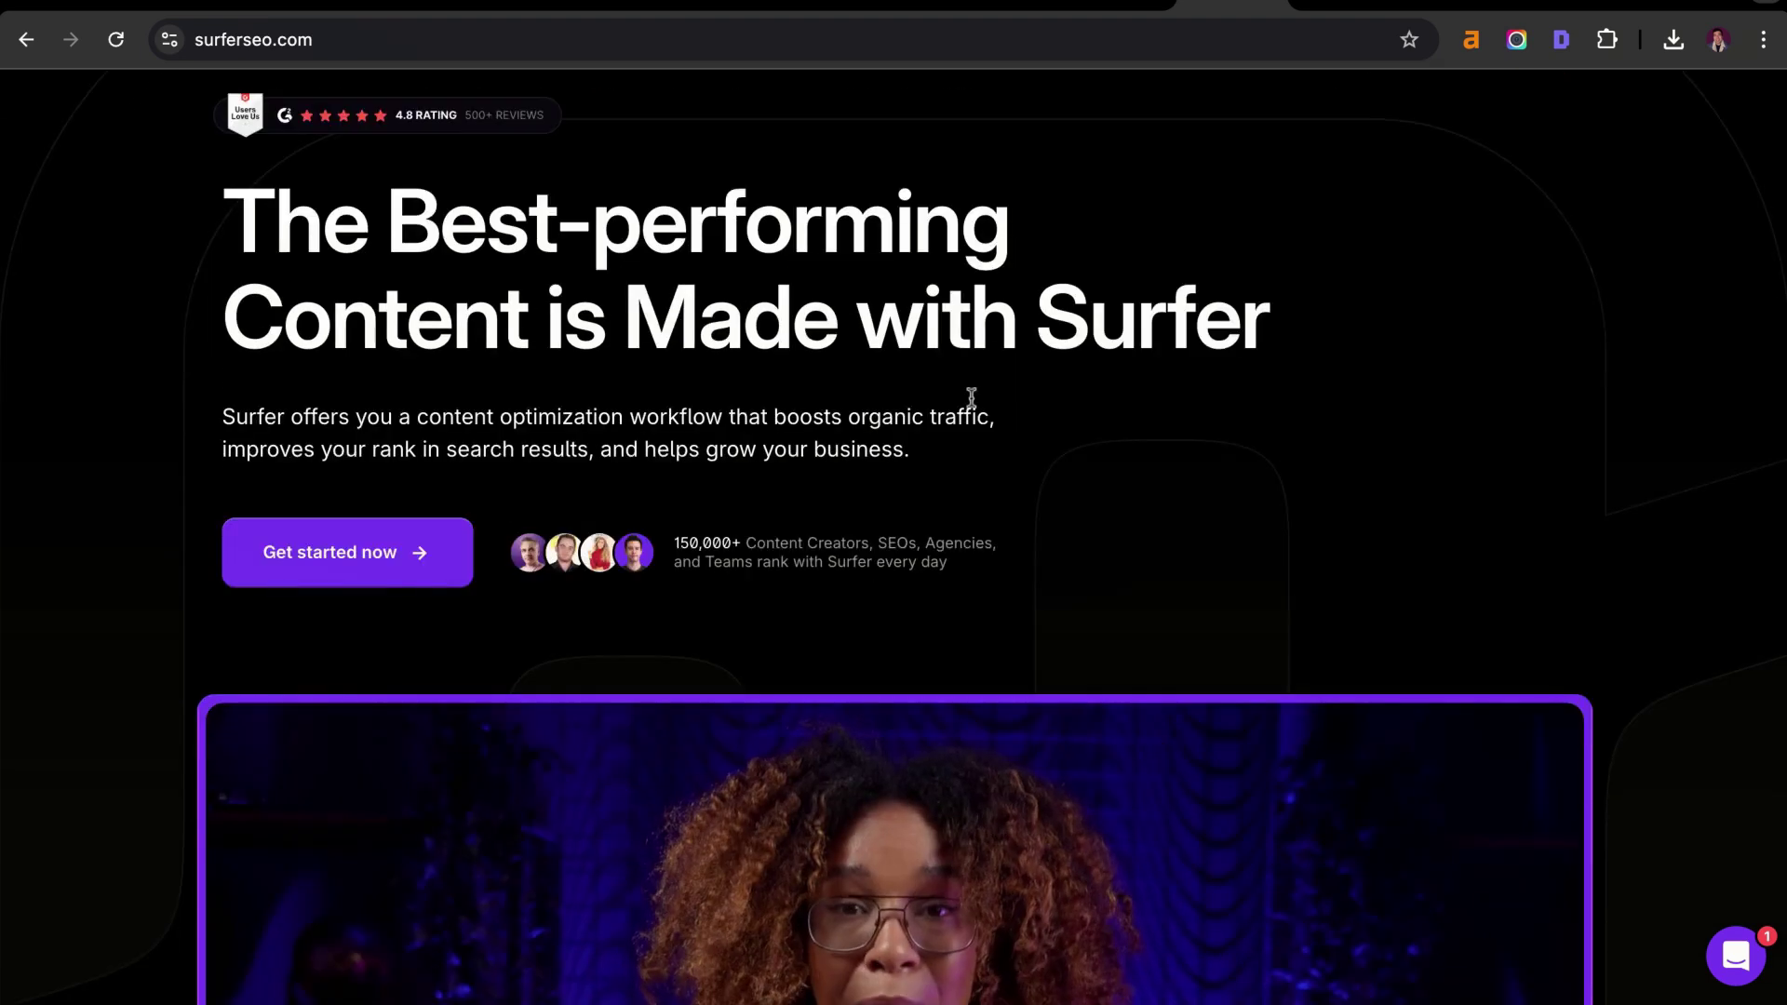
scroll(949, 502, down, 2)
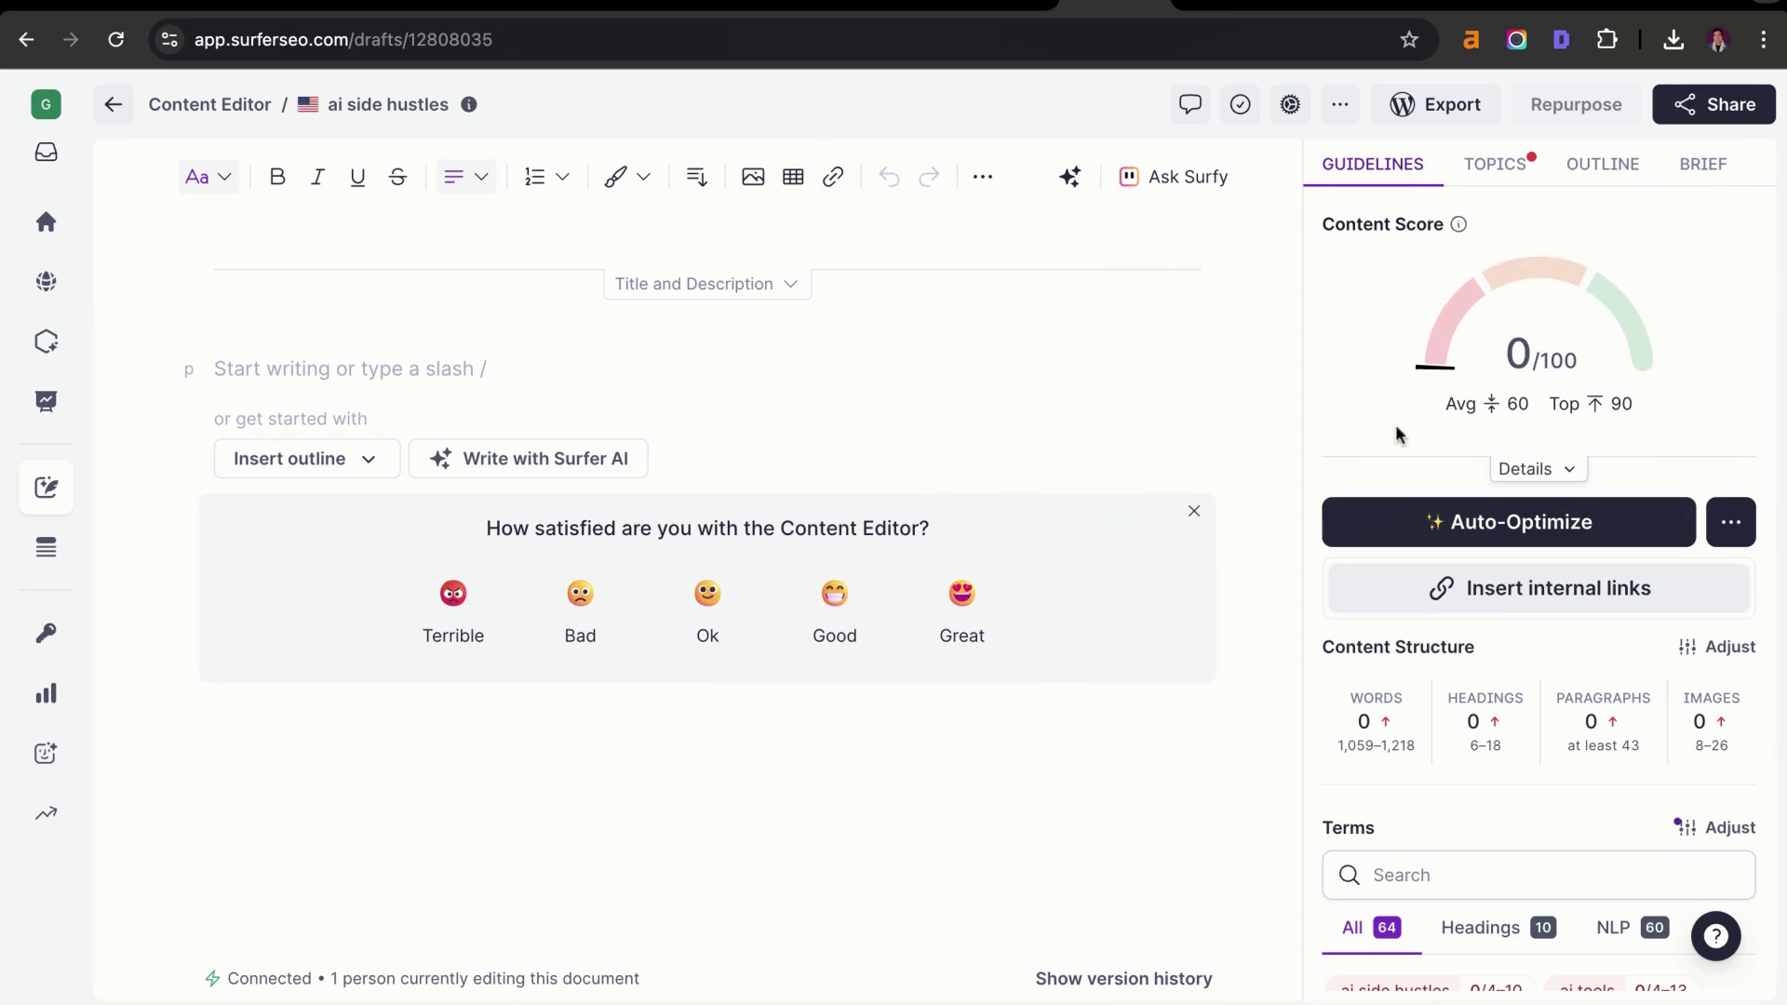
Review the draft's 64 suggested terms, including side hustle (0/11–15) and tools (0/8–22)
scroll(1396, 433, down, 3)
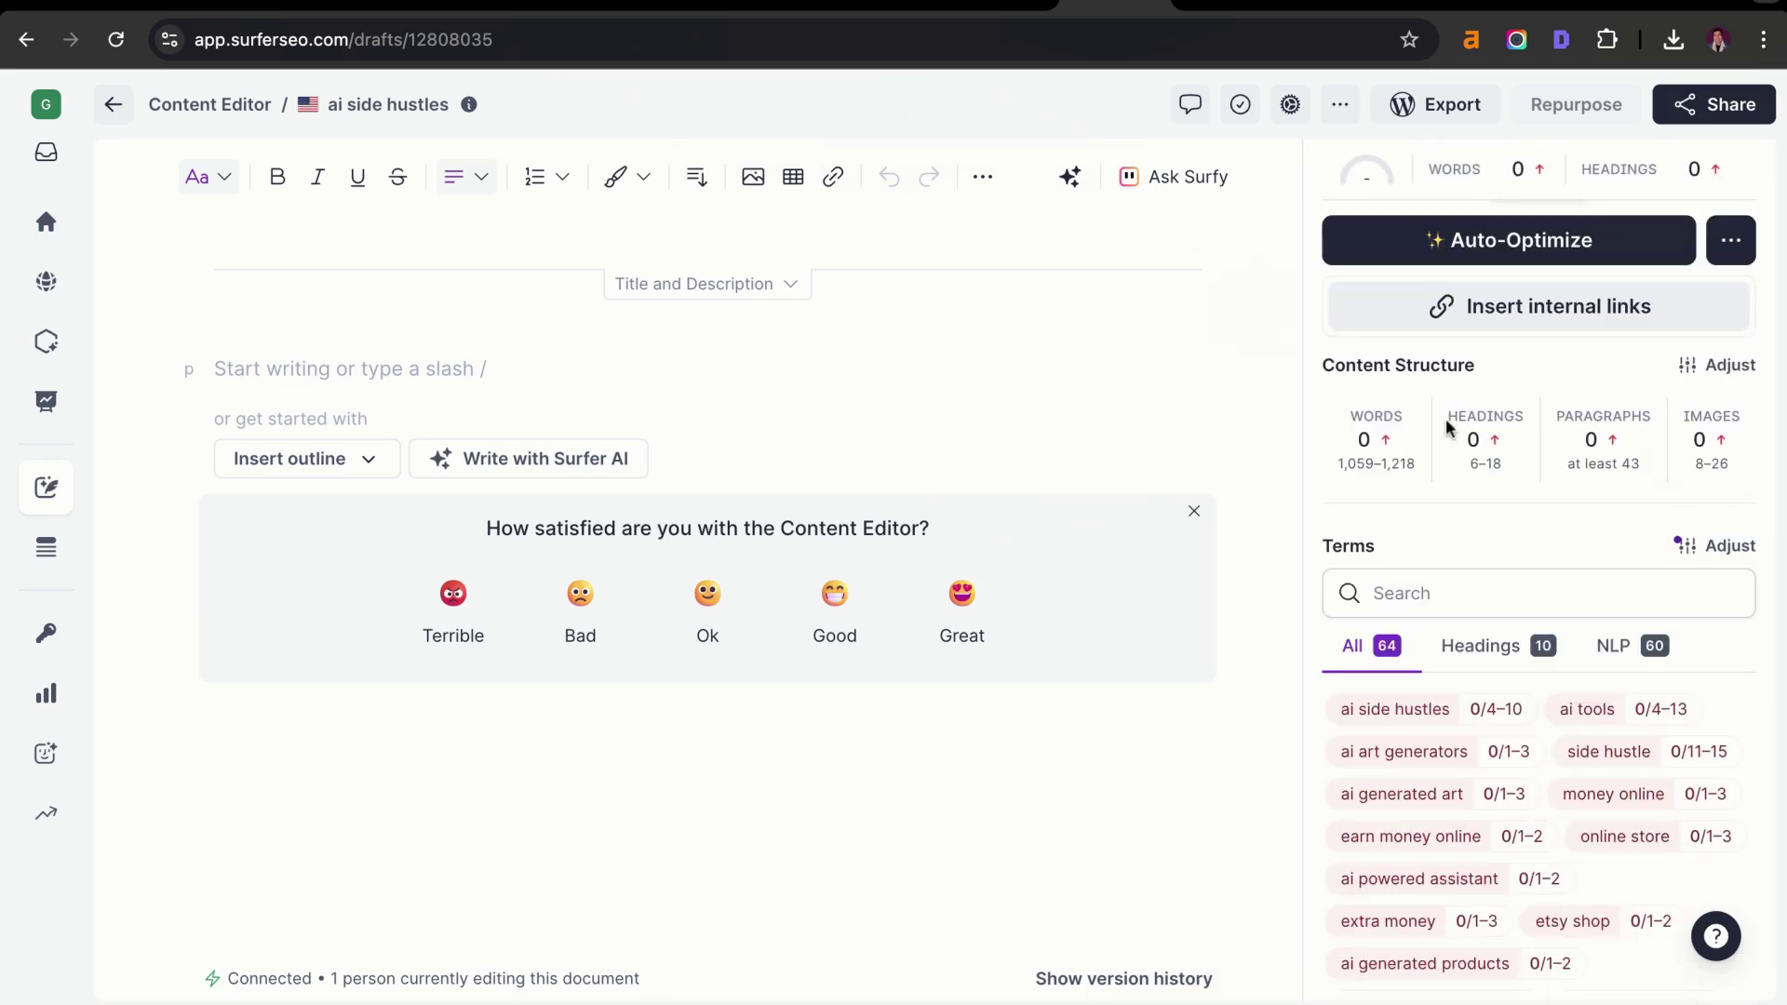
mouse_move(1552, 419)
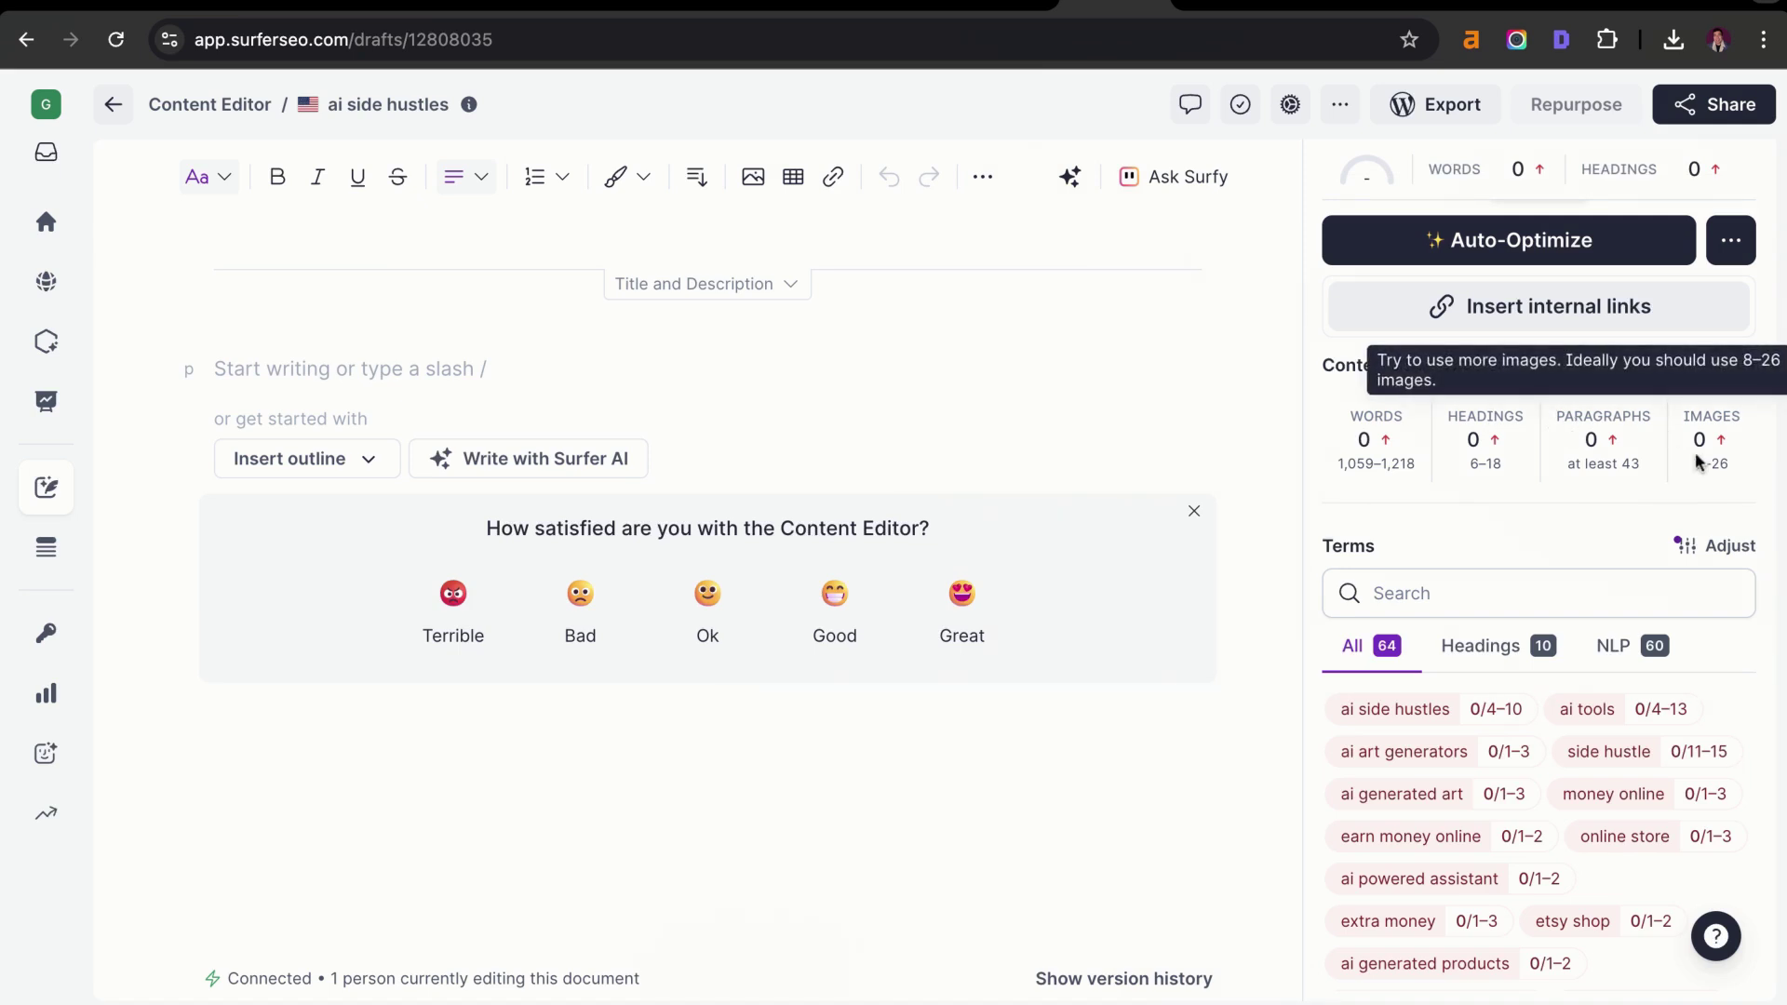
scroll(1419, 615, down, 2)
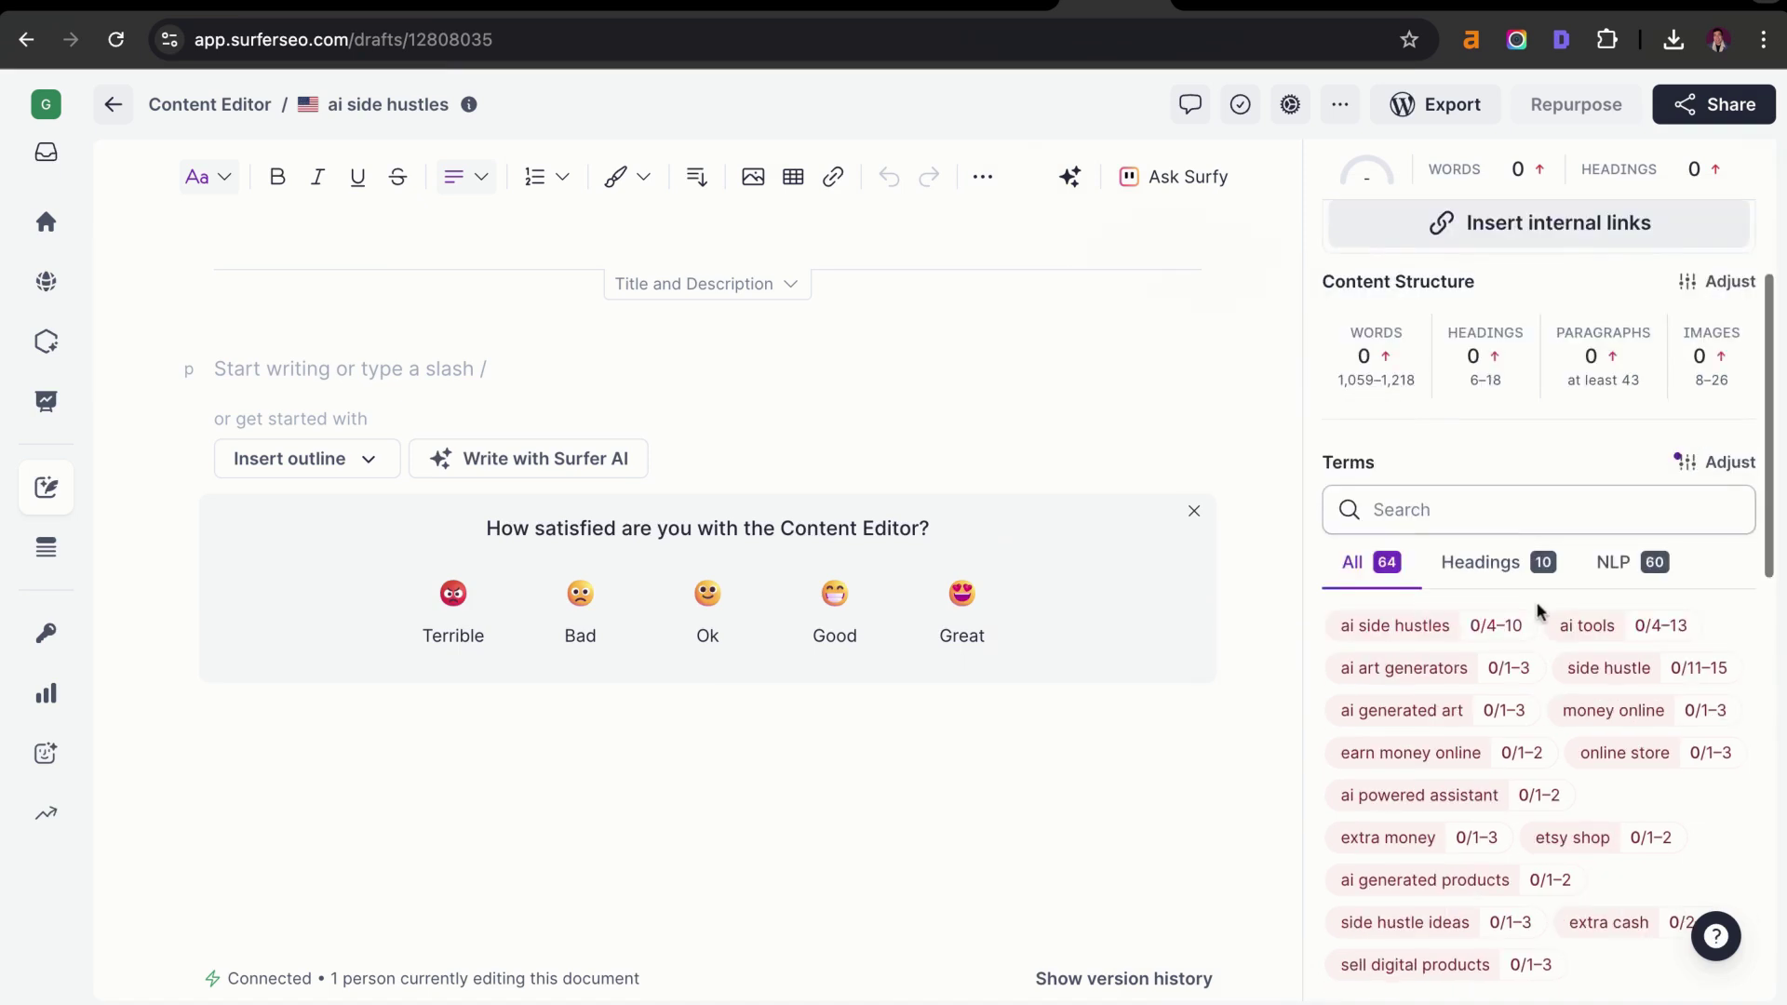
scroll(1545, 610, down, 10)
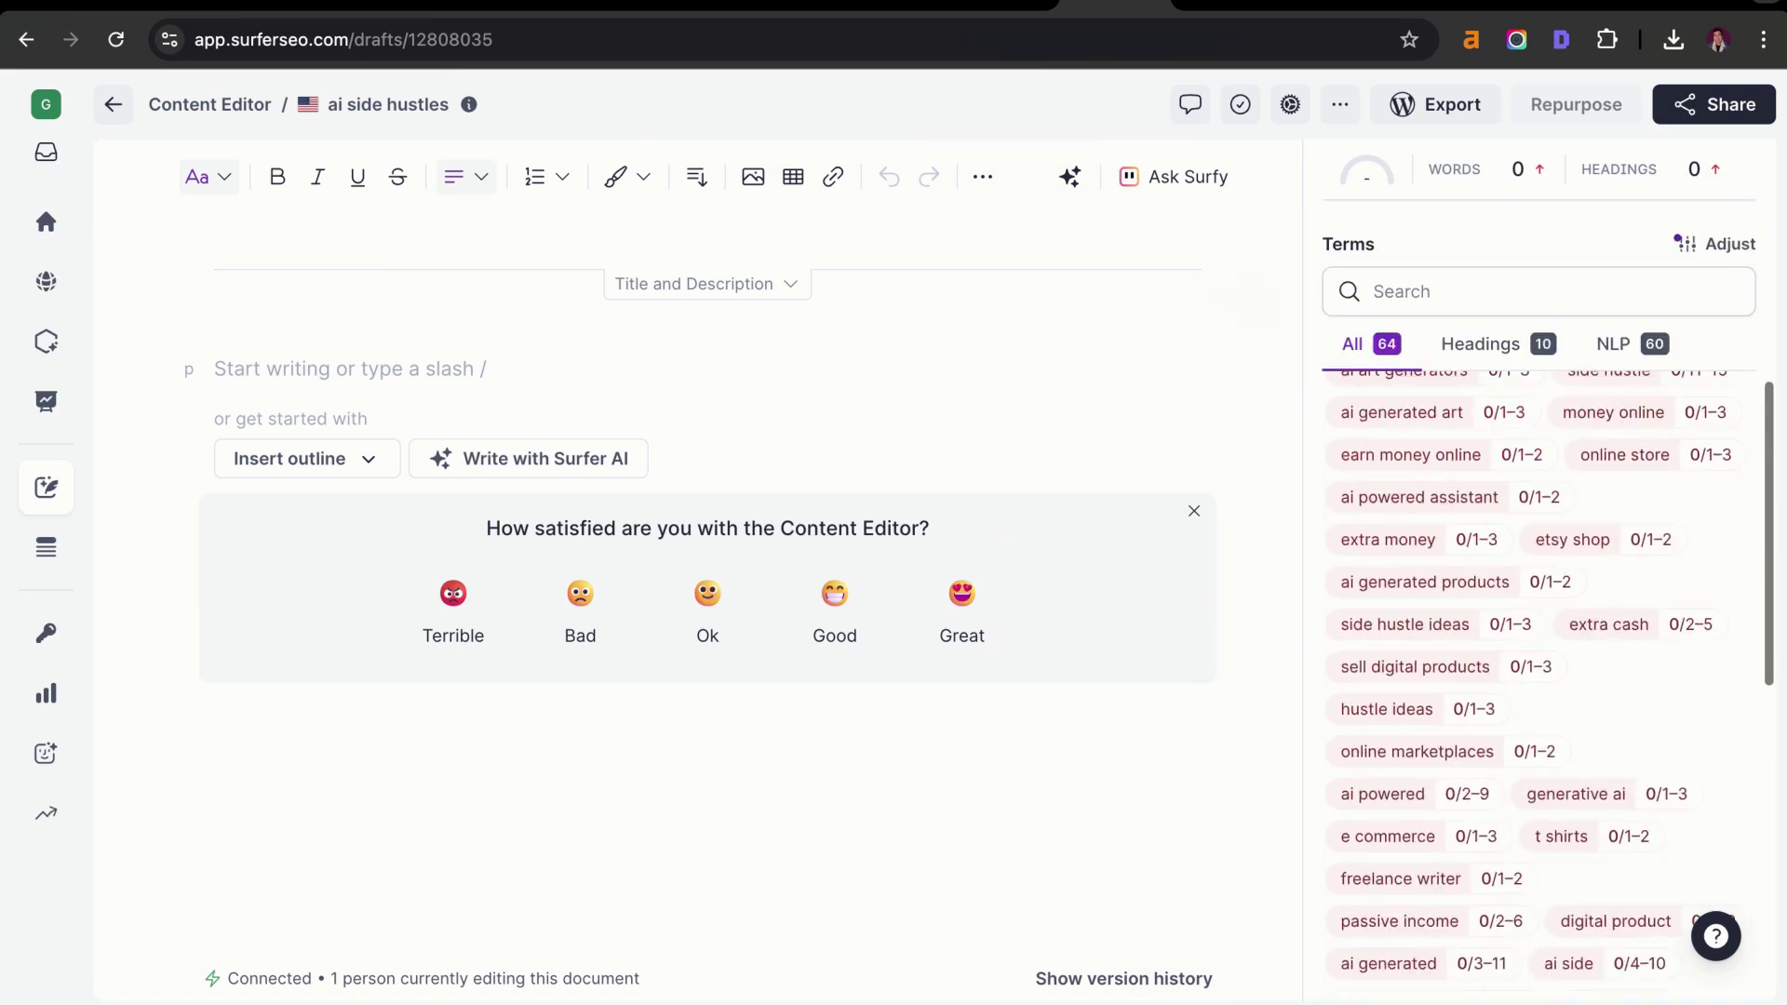
scroll(1545, 609, down, 3)
scroll(1545, 609, up, 10)
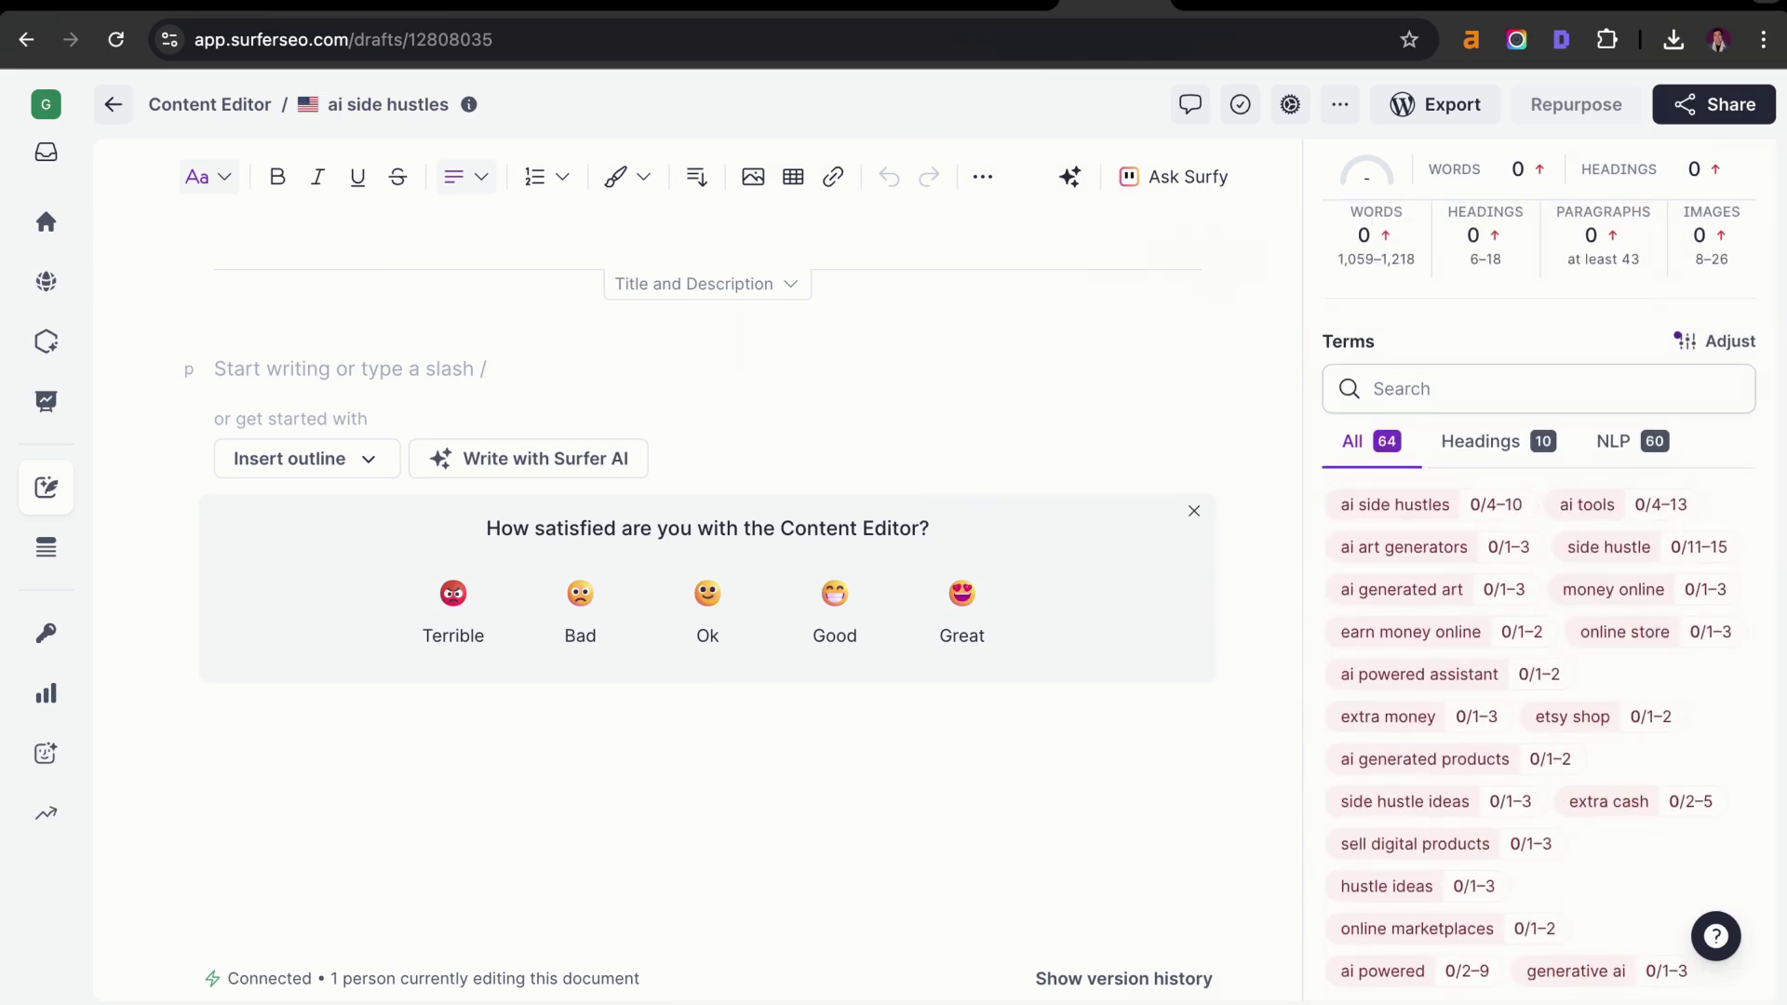
scroll(1526, 584, up, 5)
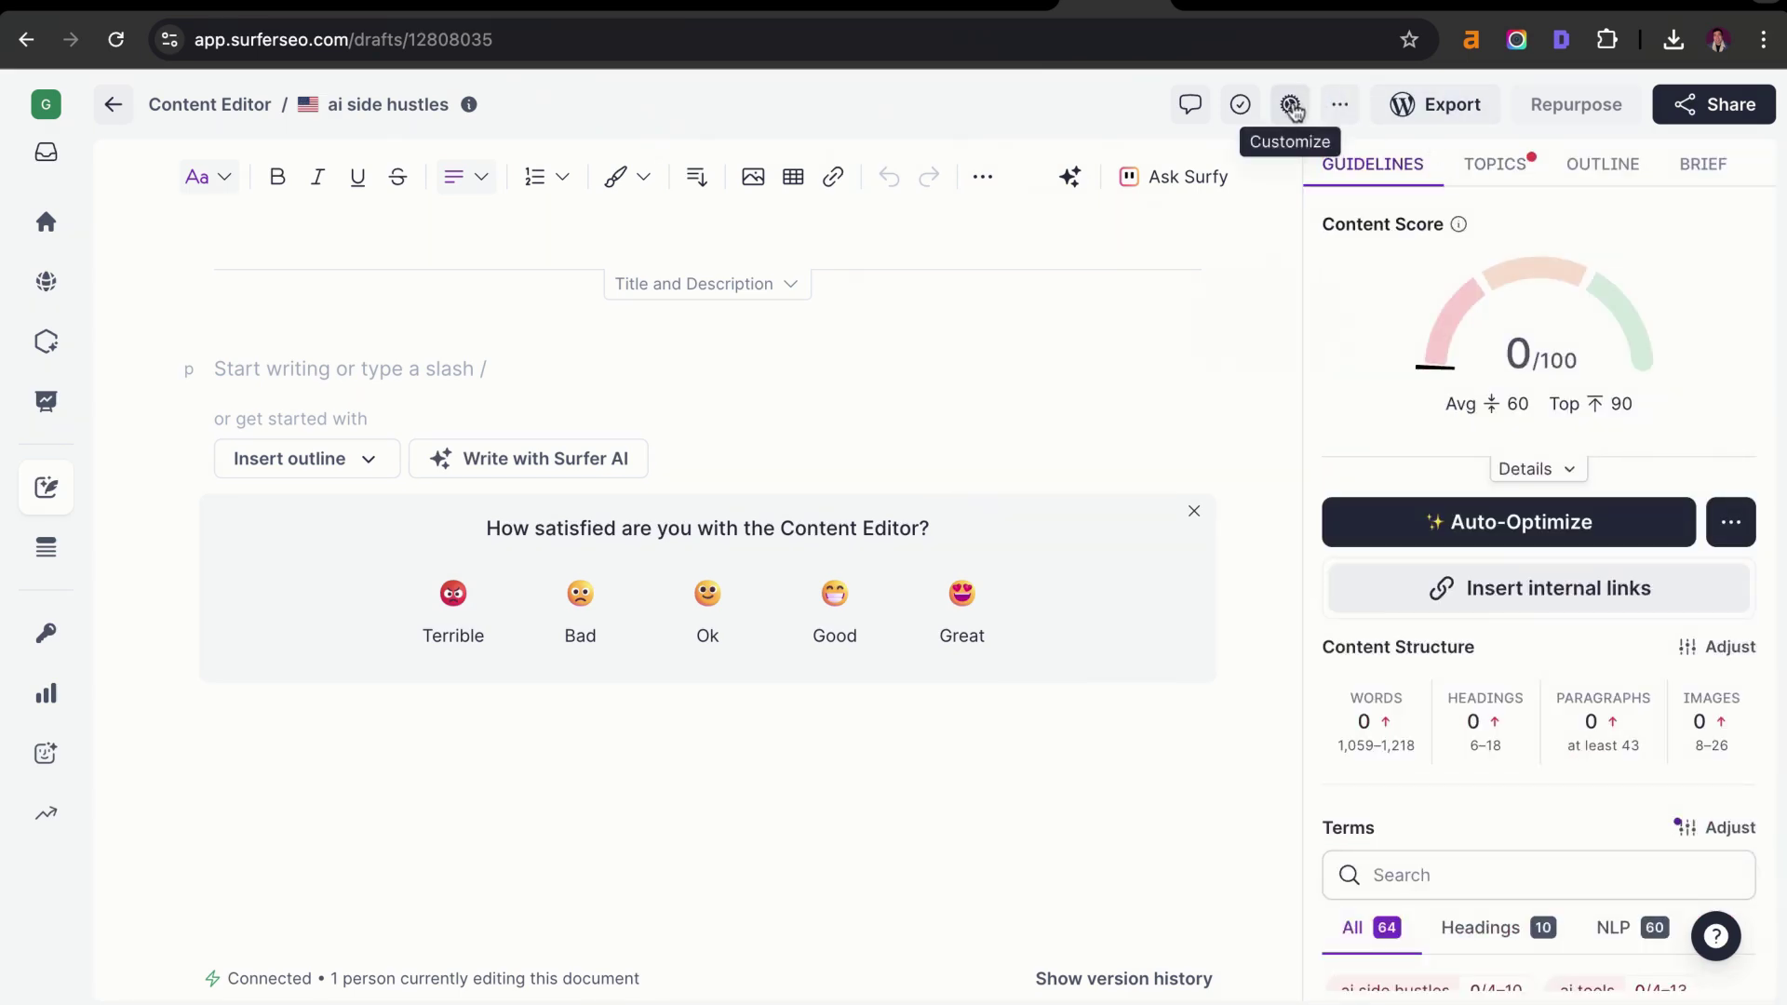
View the draft's competitor settings and copy all suggested terms
click(1292, 106)
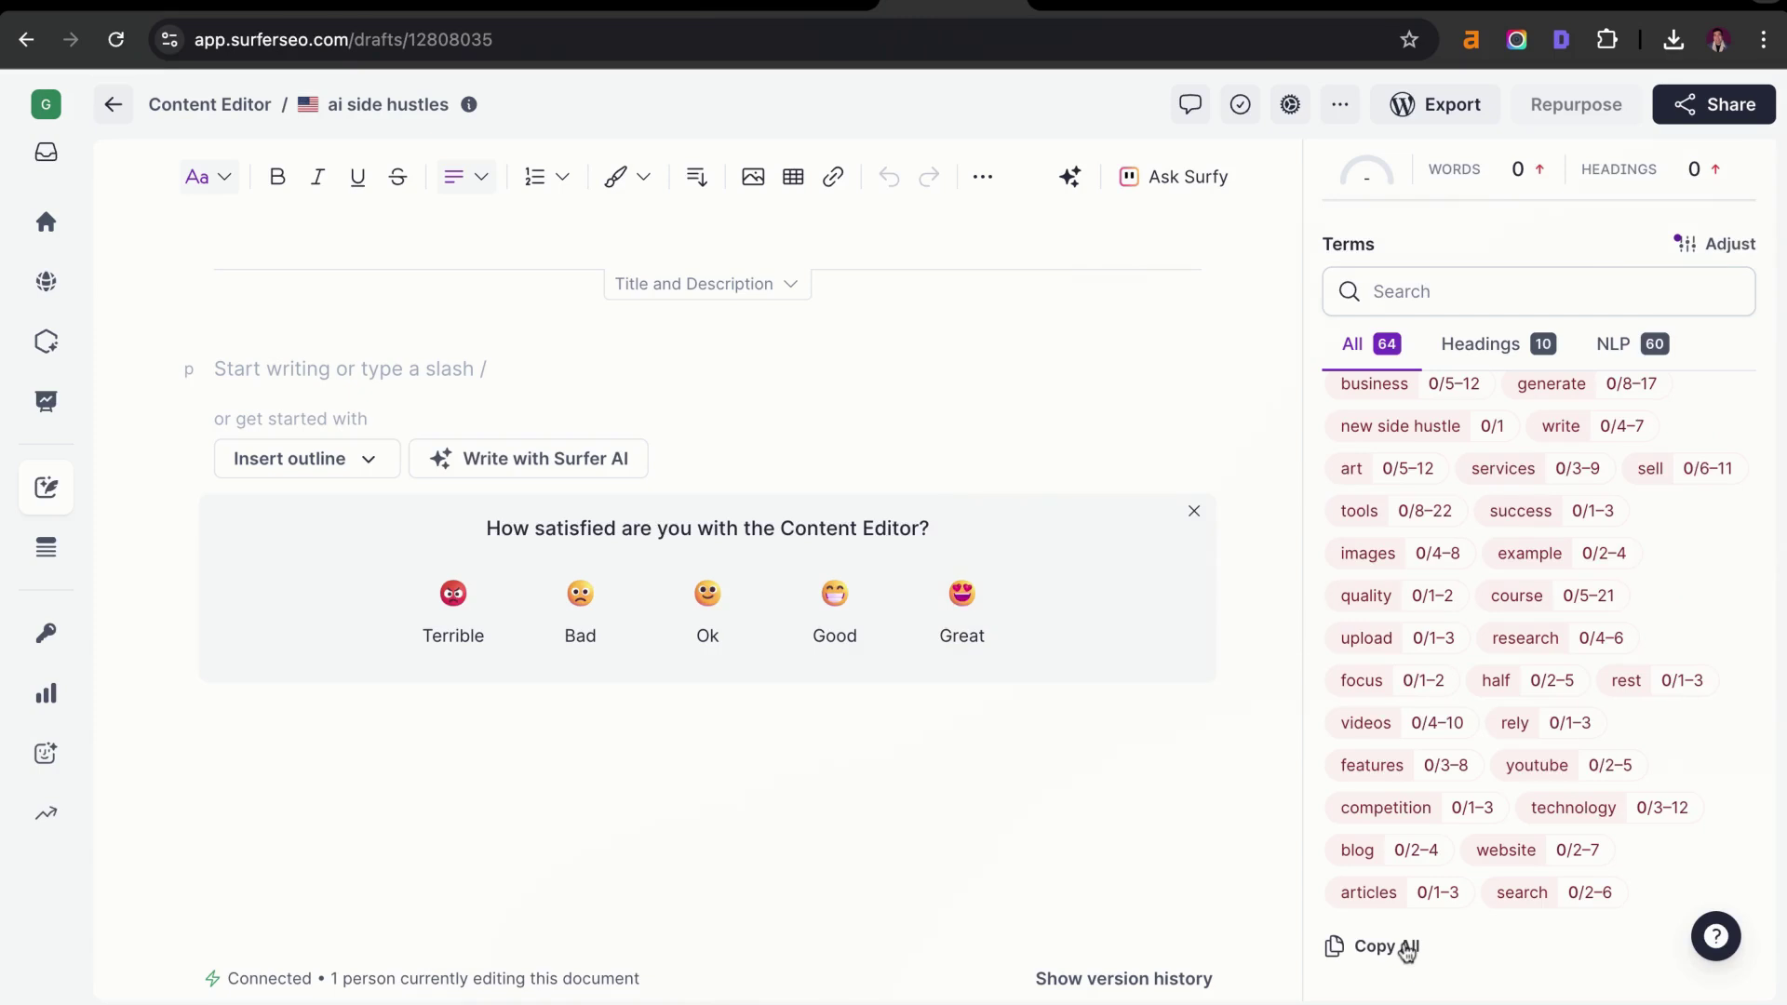
scroll(1487, 577, up, 6)
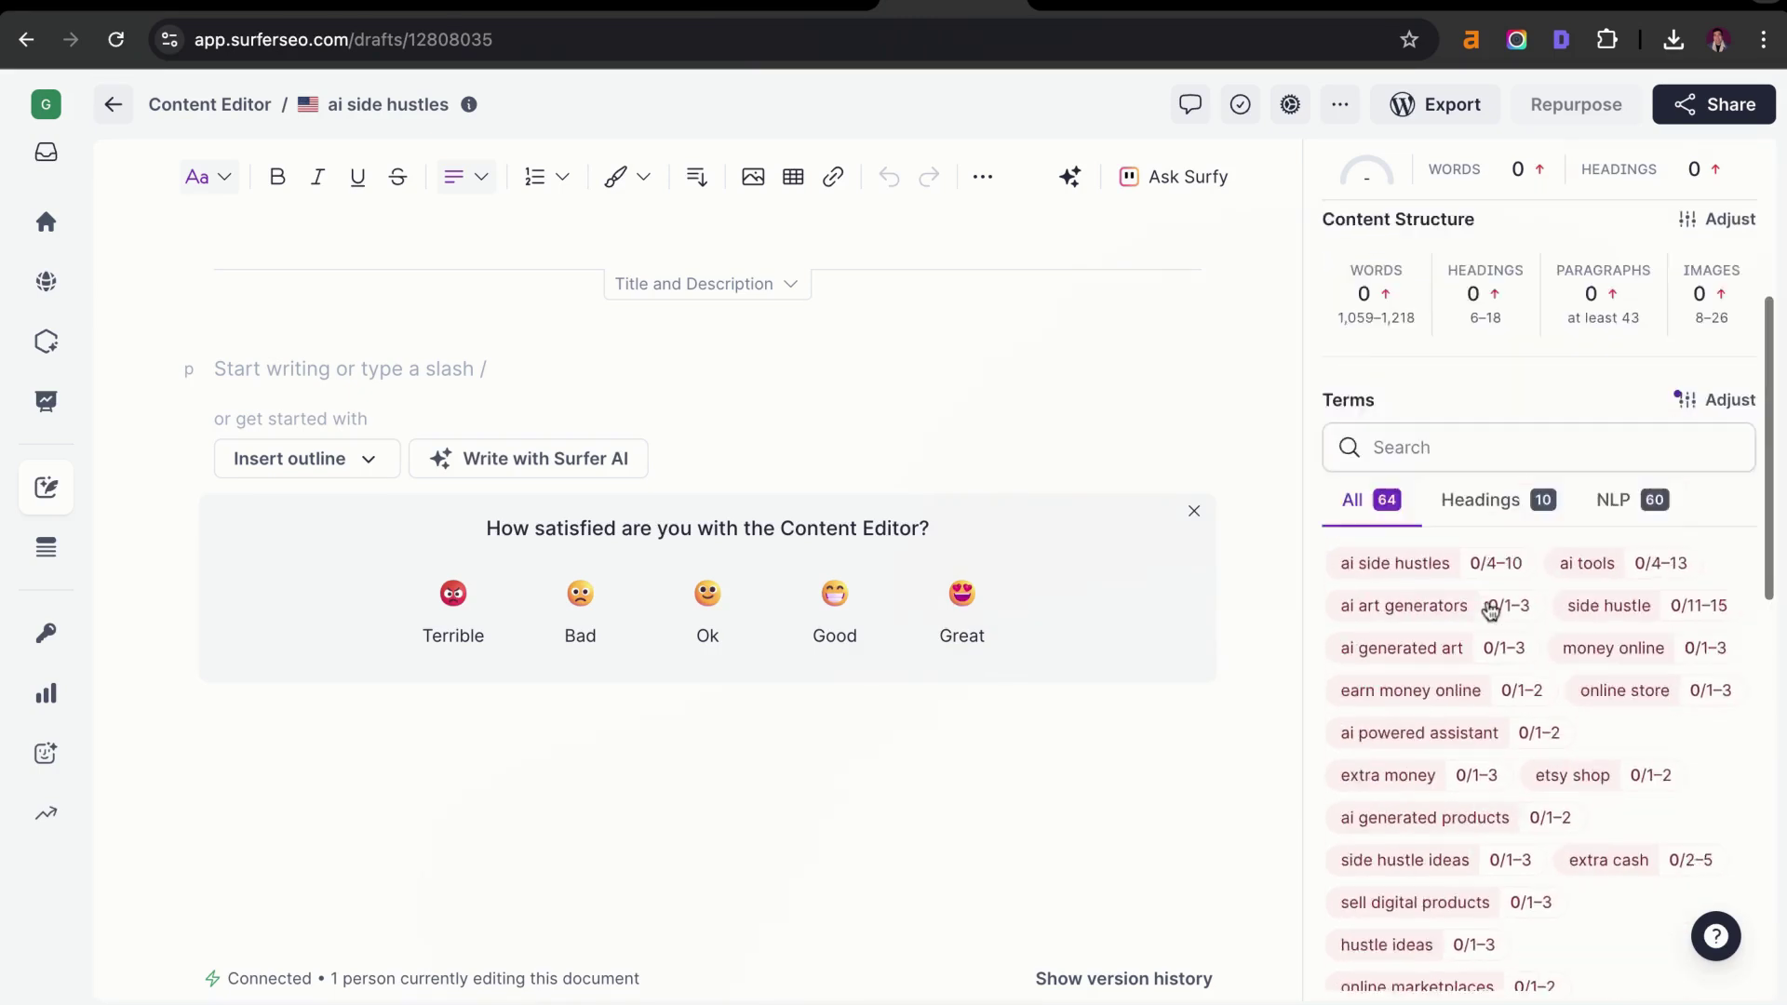
scroll(1488, 609, down, 10)
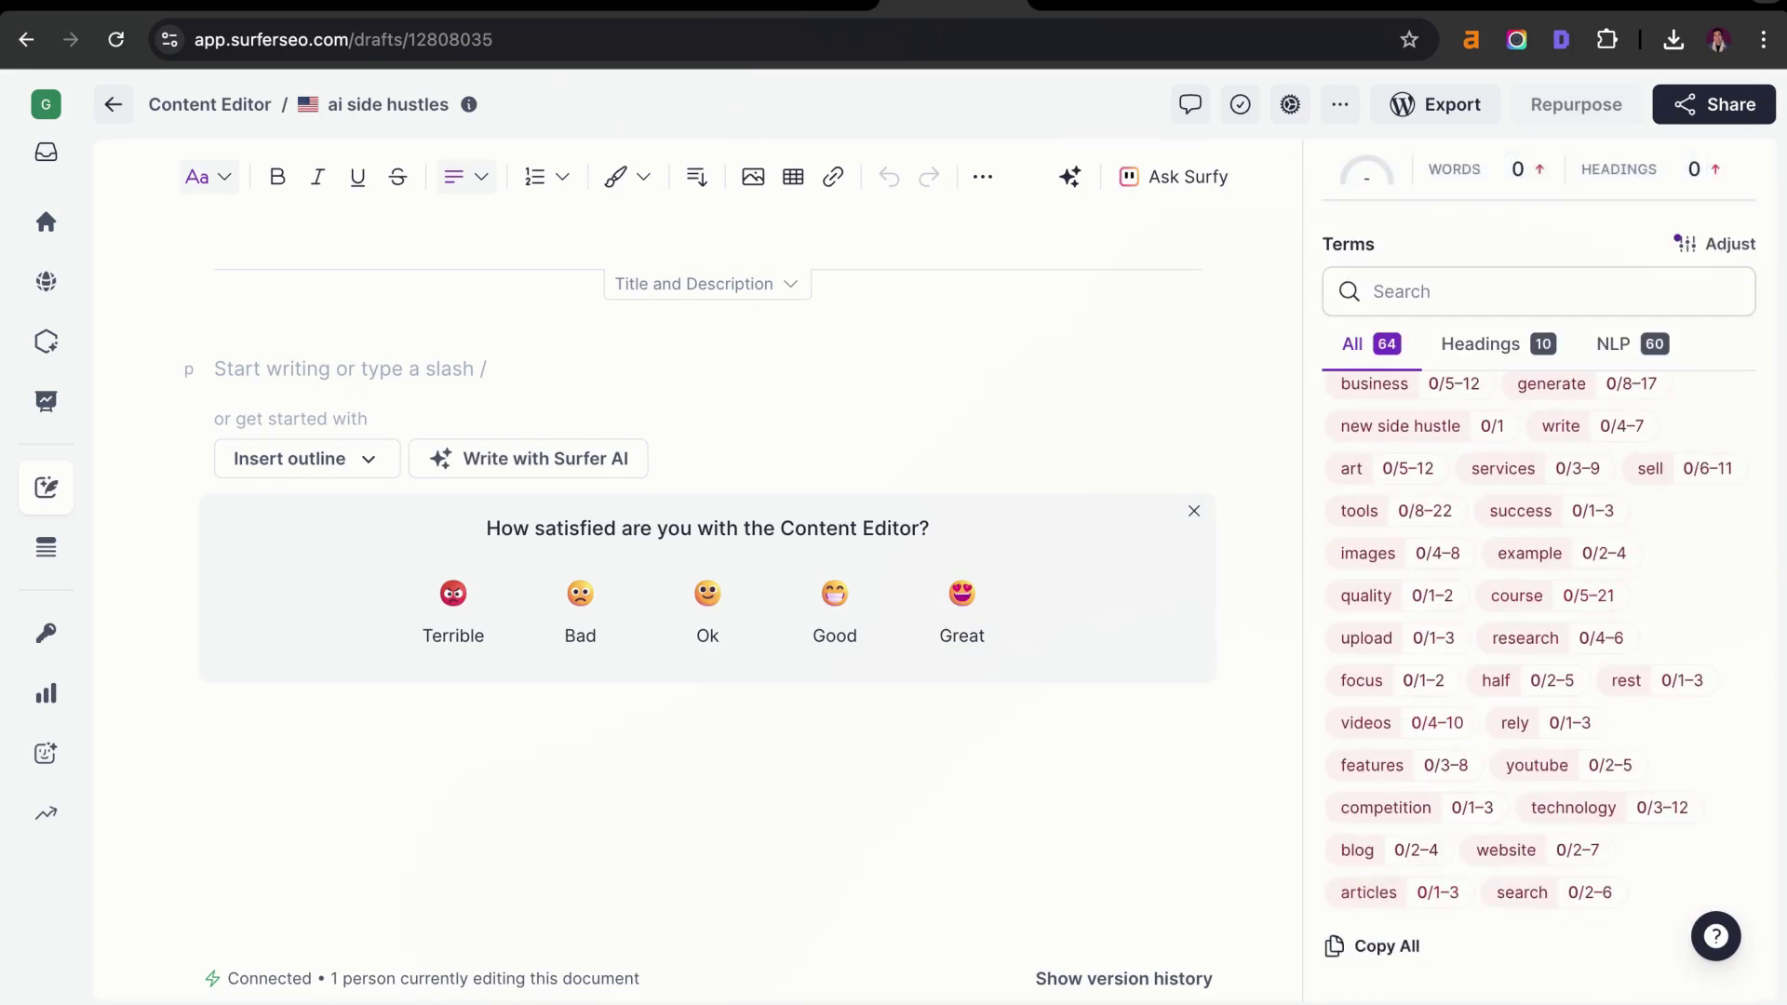
Add a 'Terms to use:' note of Surfer terms below the brand voice guide
key(ctrl+shift+Tab)
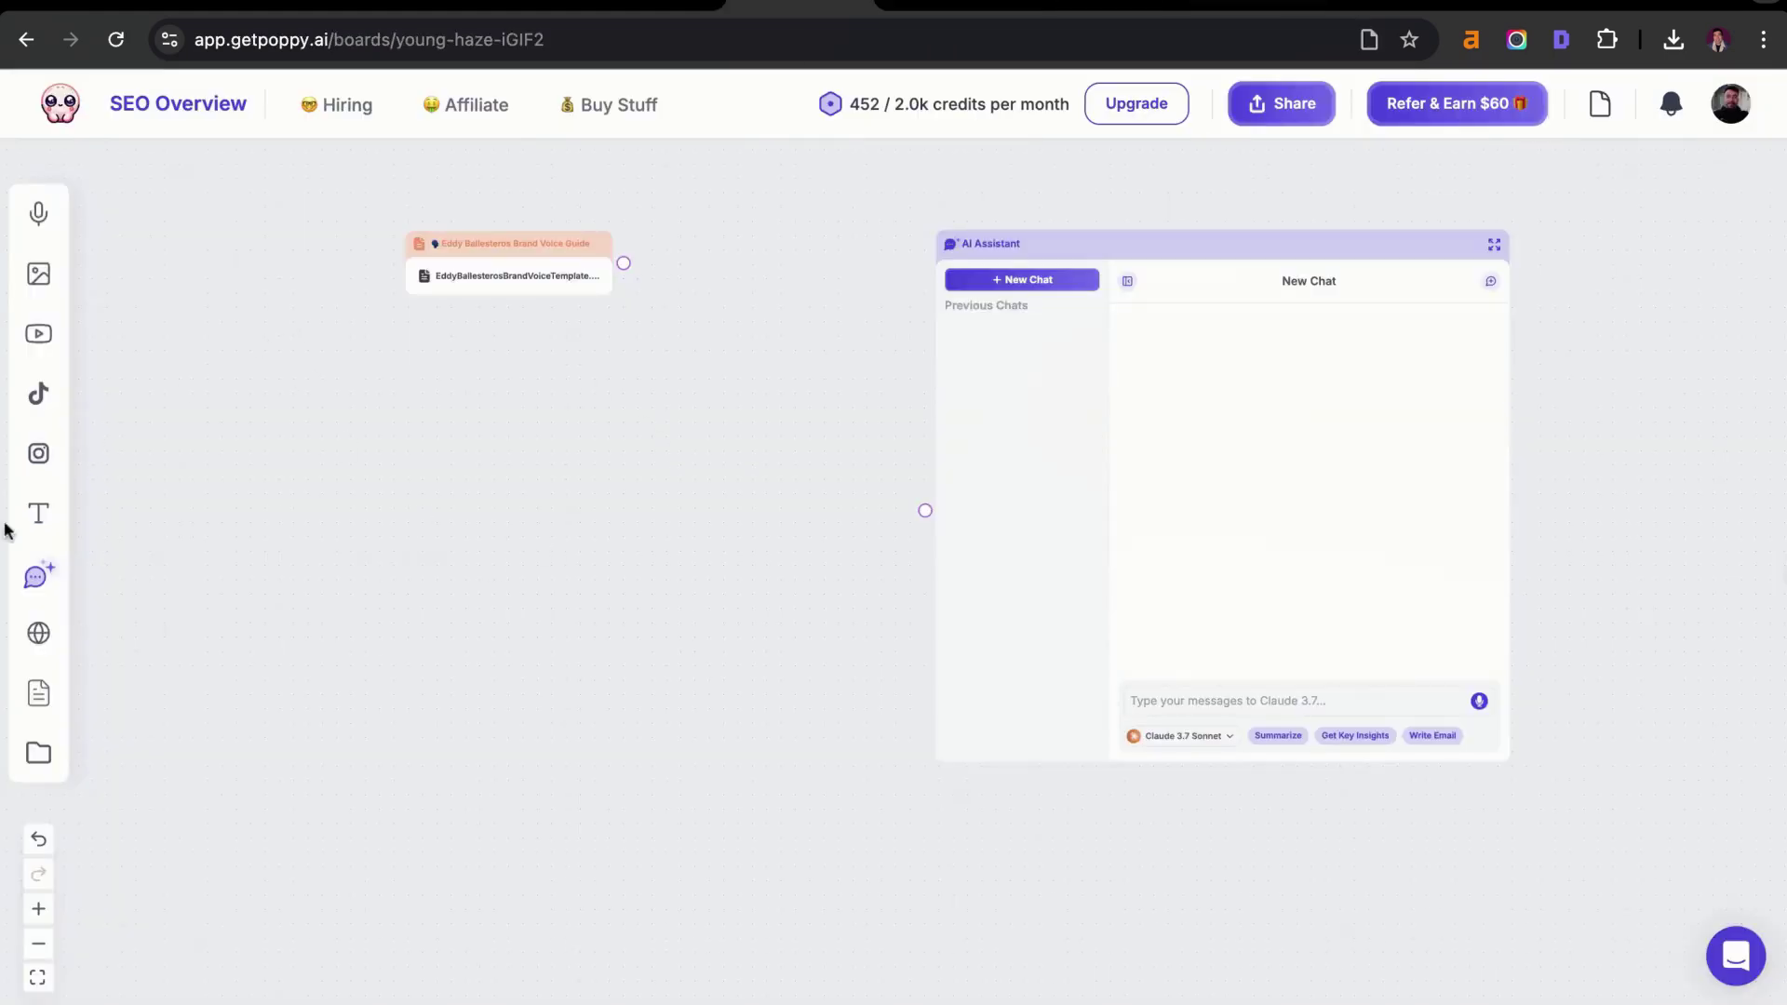
click(41, 518)
drag(1003, 558, 528, 658)
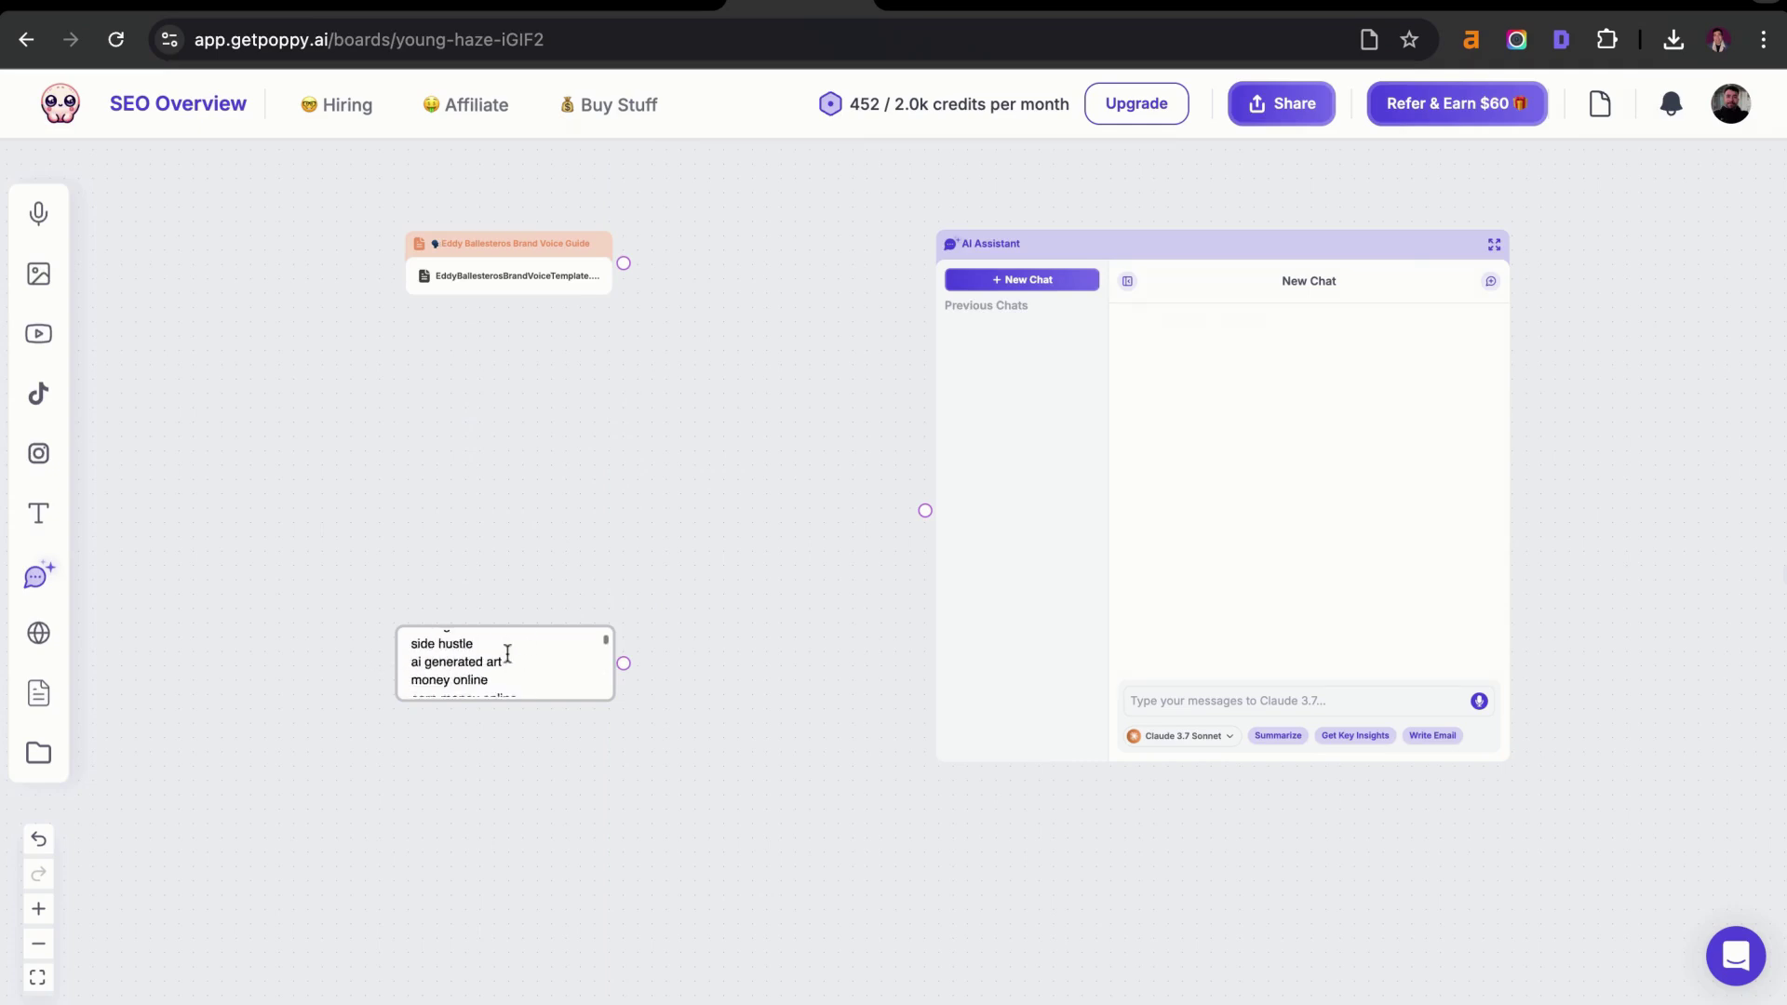
Move the new group for the topic's competitors to the left of the board
scroll(559, 652, down, 5)
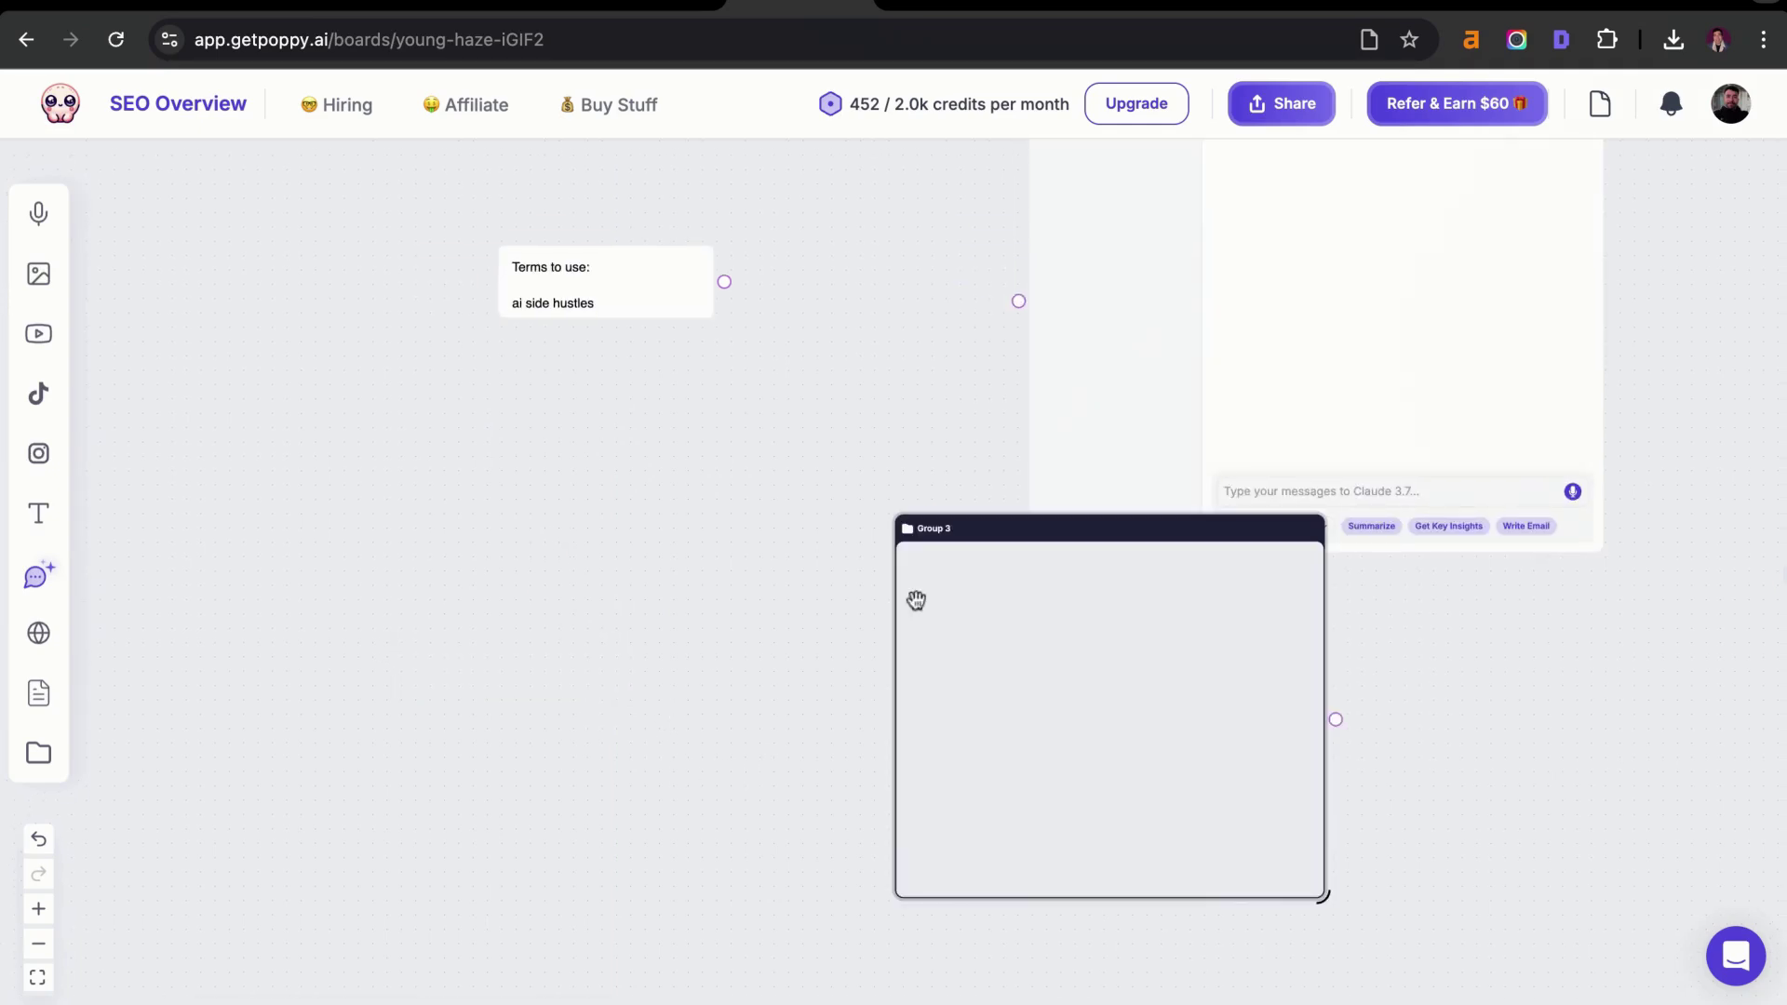
drag(1040, 537, 585, 454)
scroll(538, 463, up, 3)
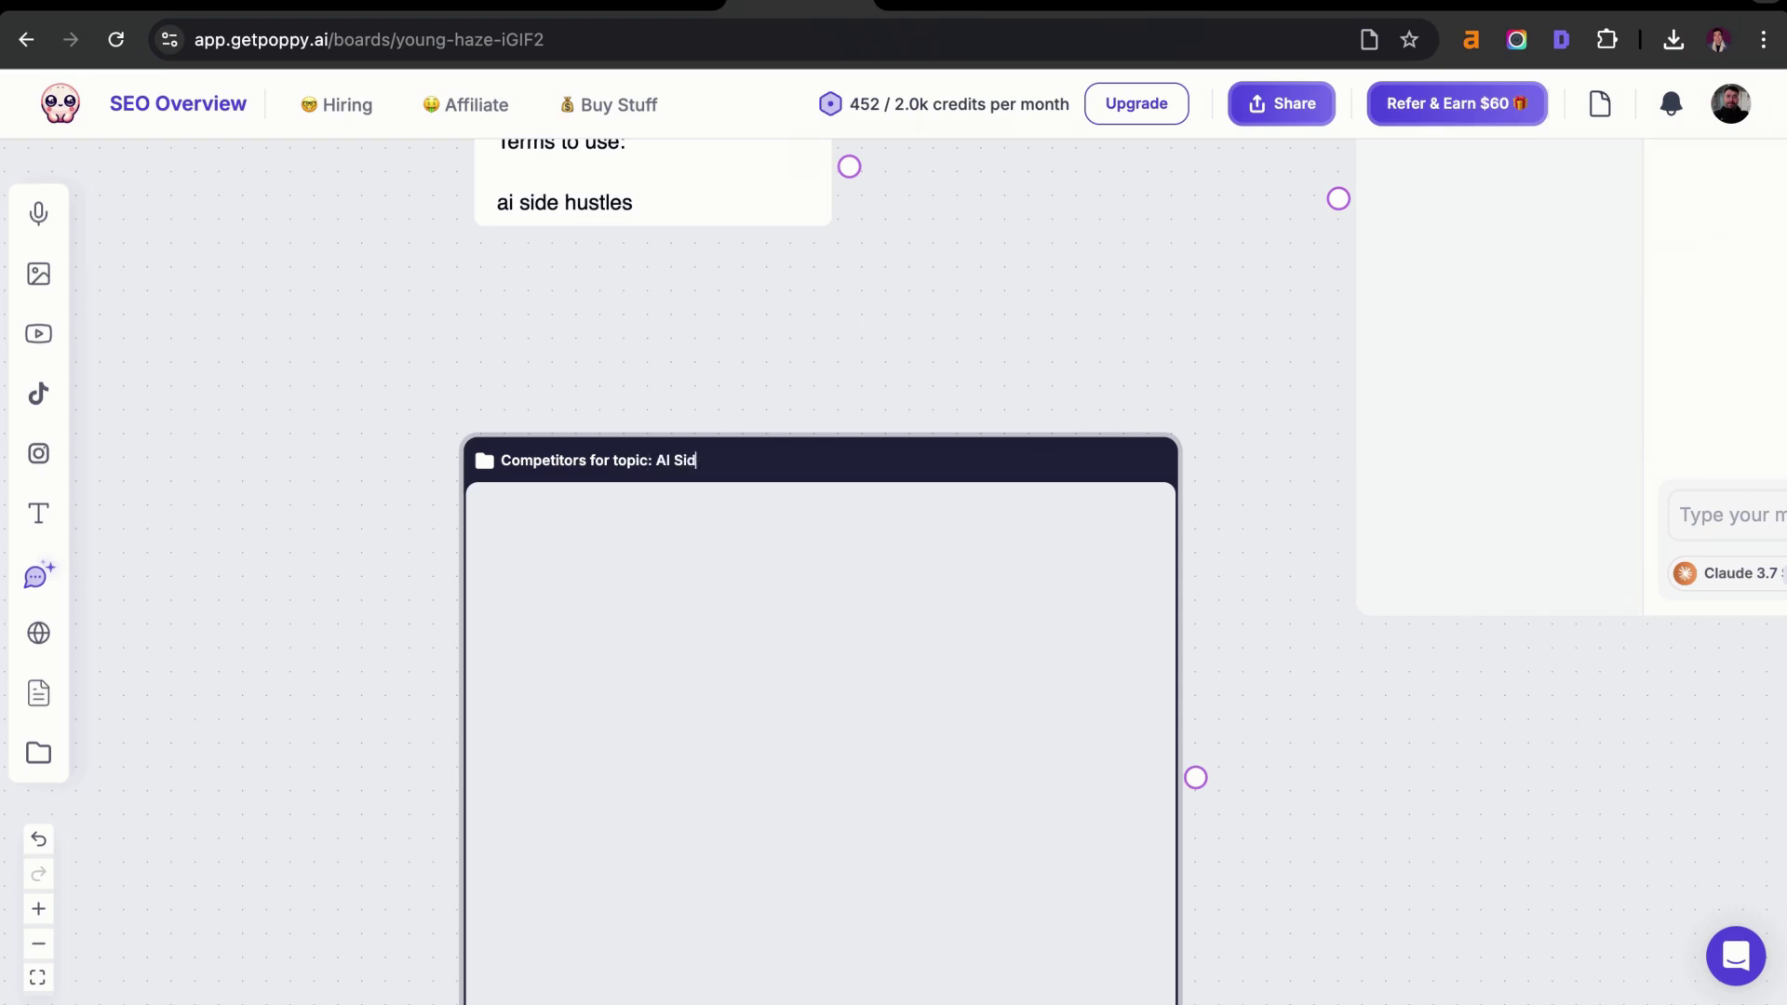
Copy the Shopify AI side hustles article link from Organic Competitors into the competitors group
click(1077, 8)
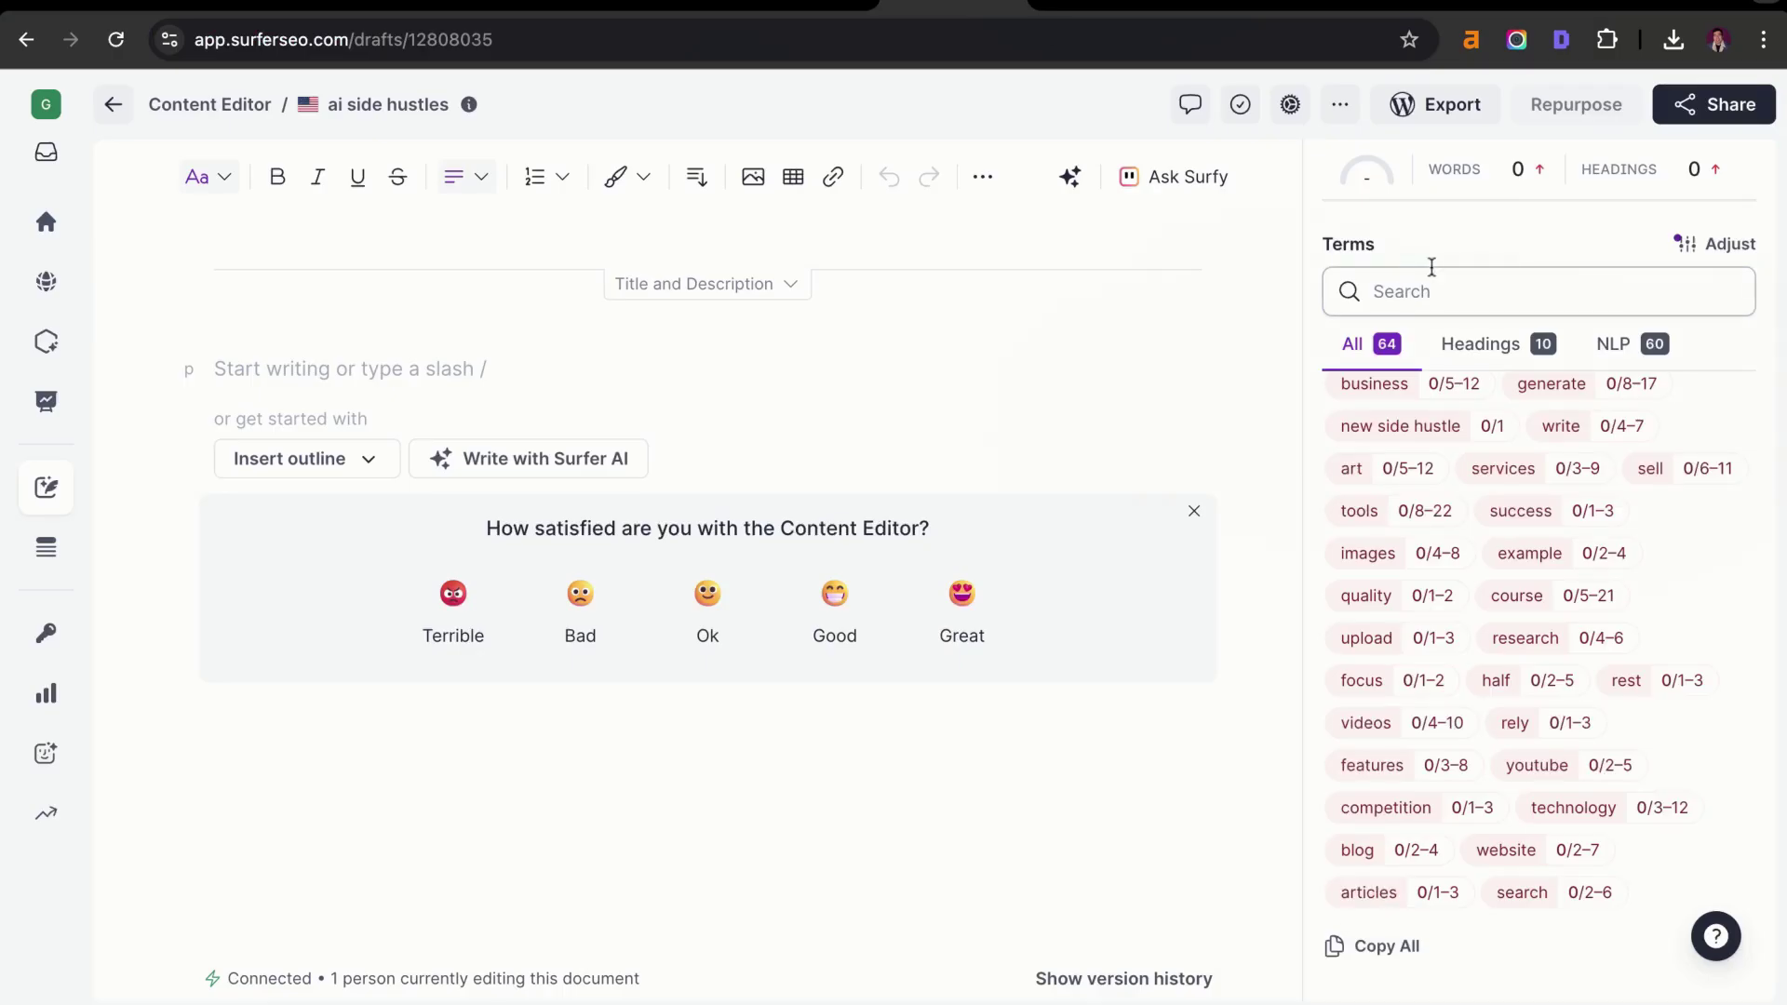
click(1293, 106)
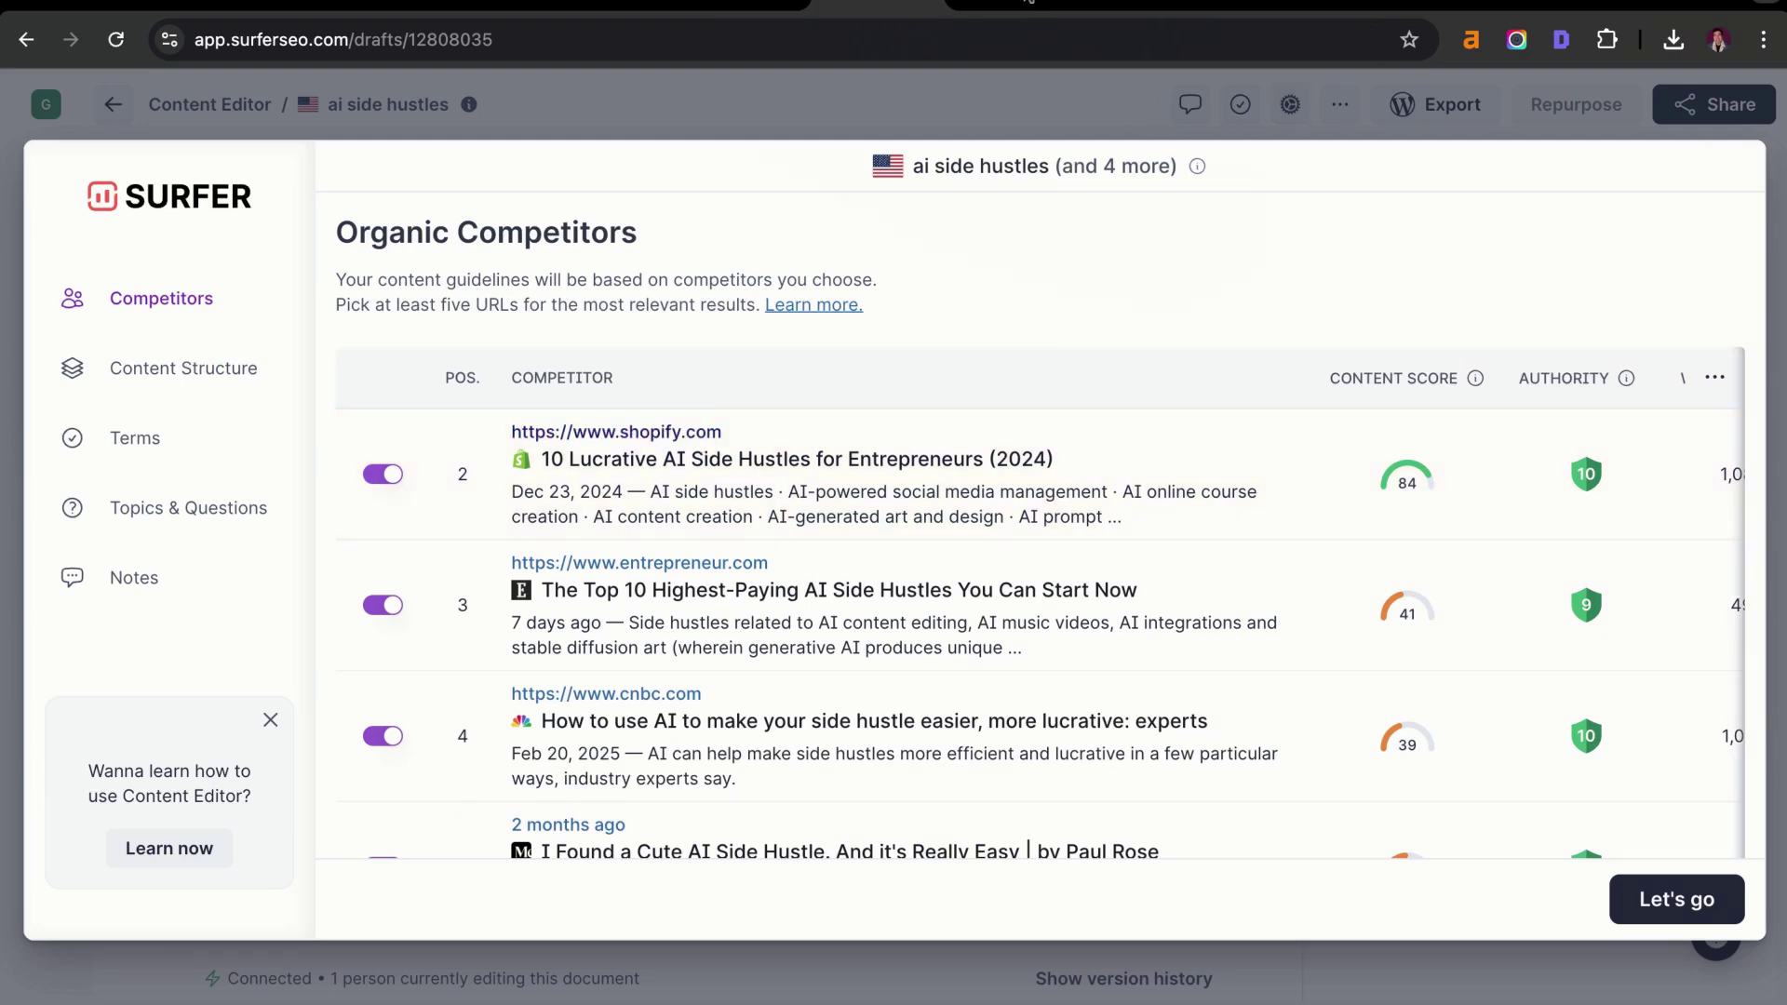
click(797, 458)
scroll(477, 571, down, 15)
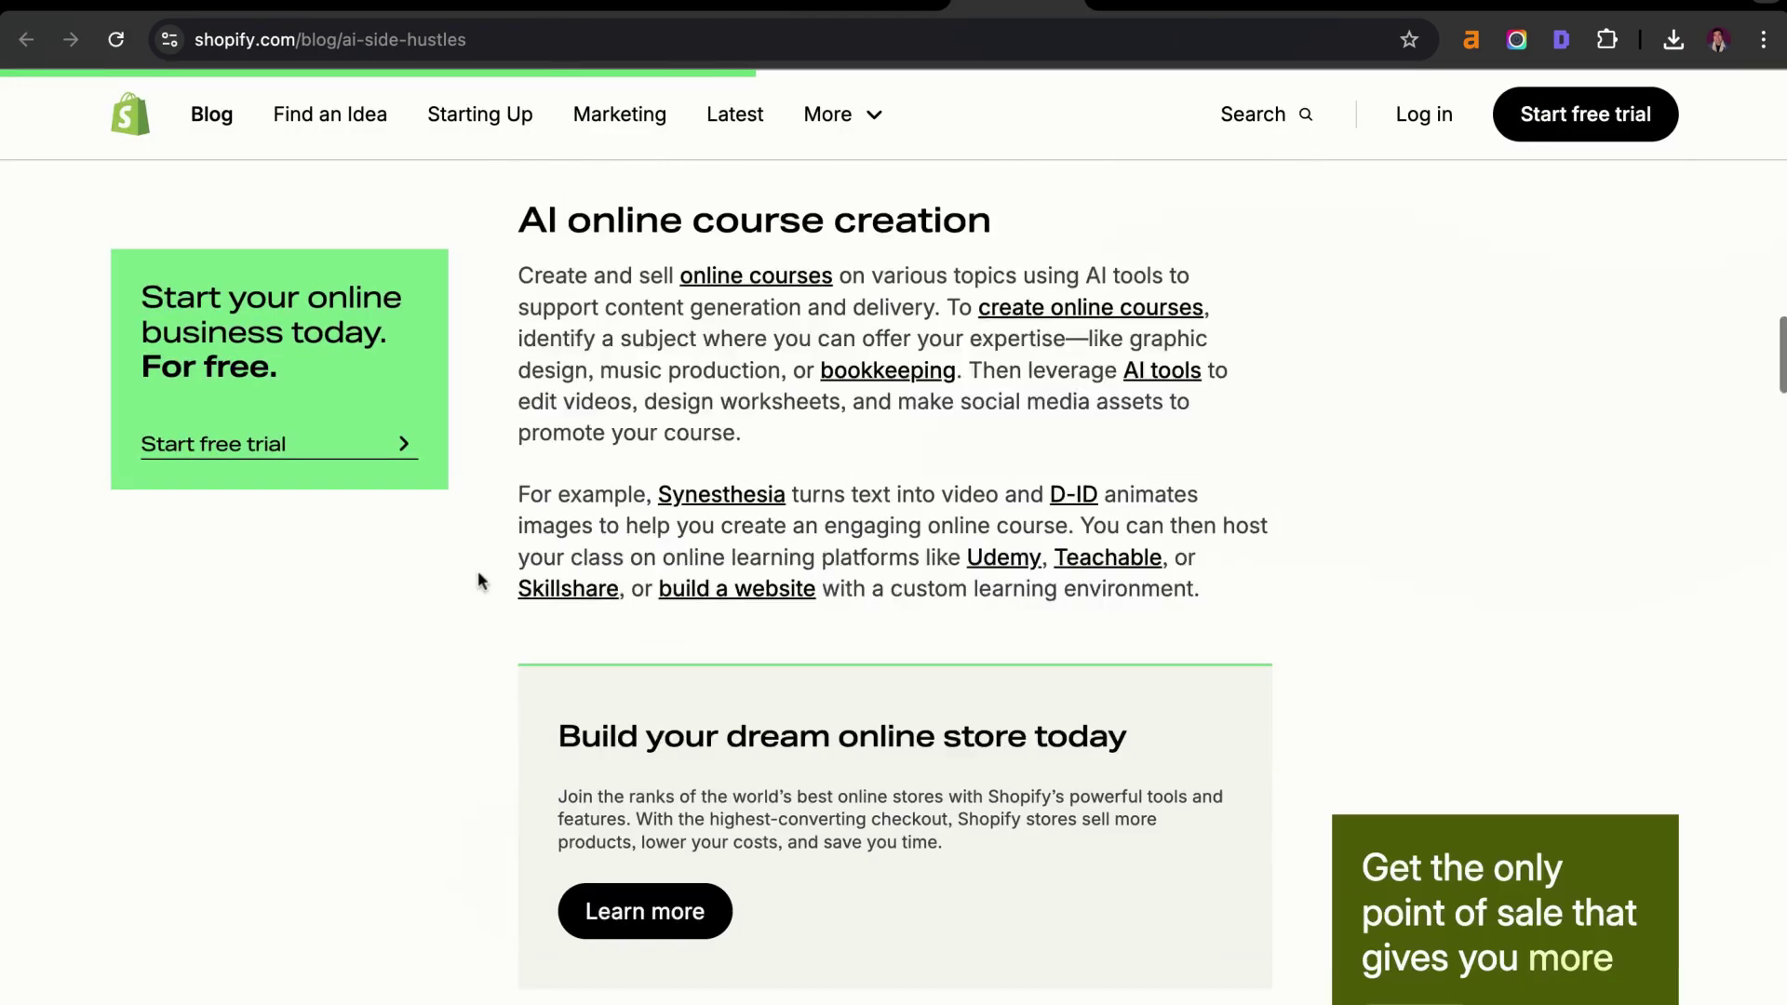
scroll(477, 581, down, 10)
scroll(477, 582, up, 12)
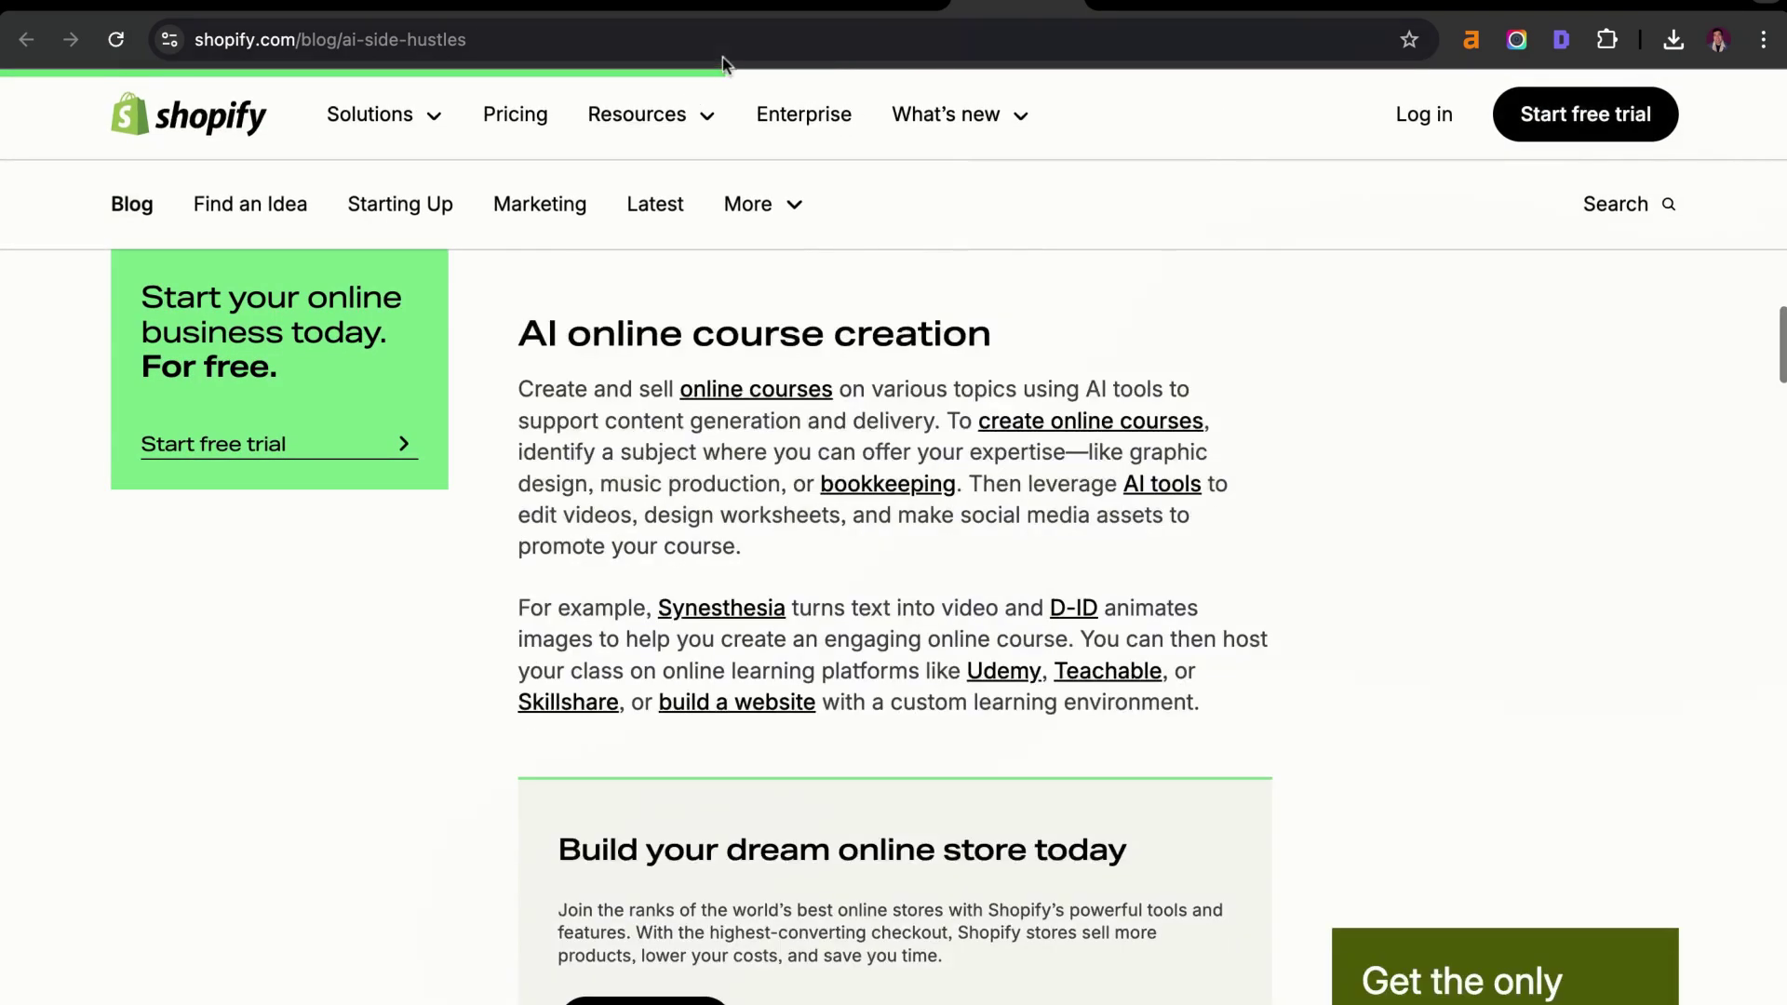
click(831, 39)
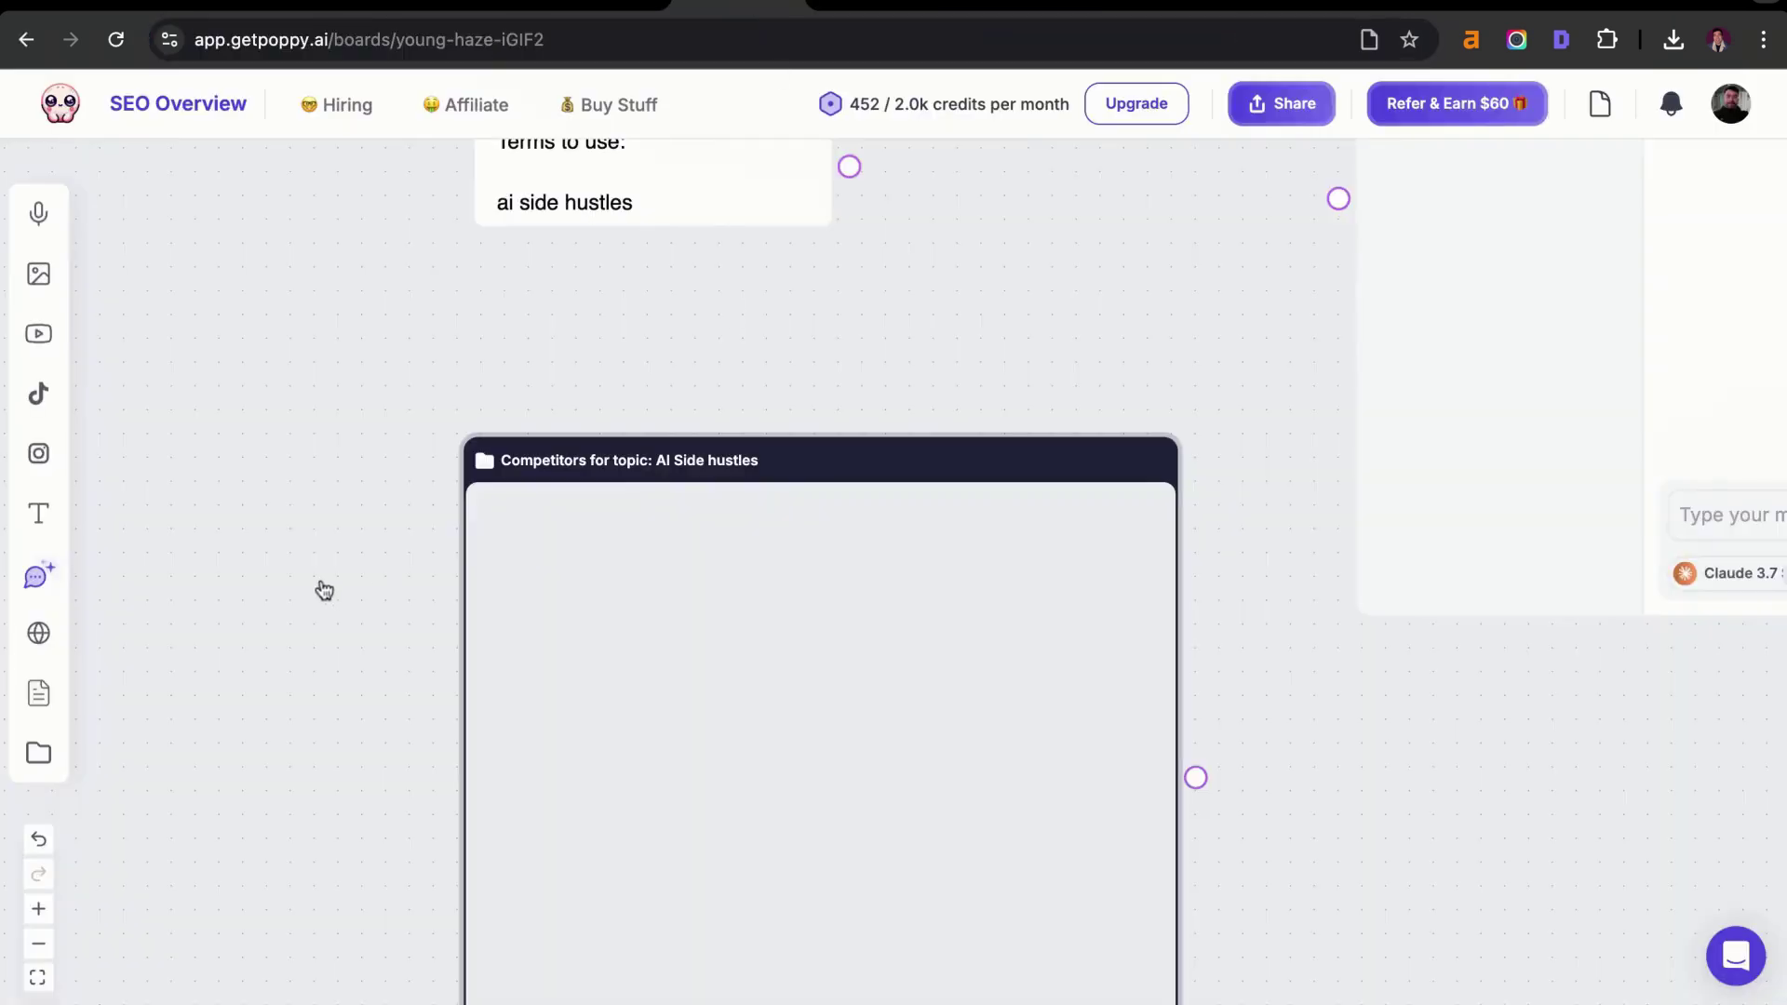
key(ctrl+v)
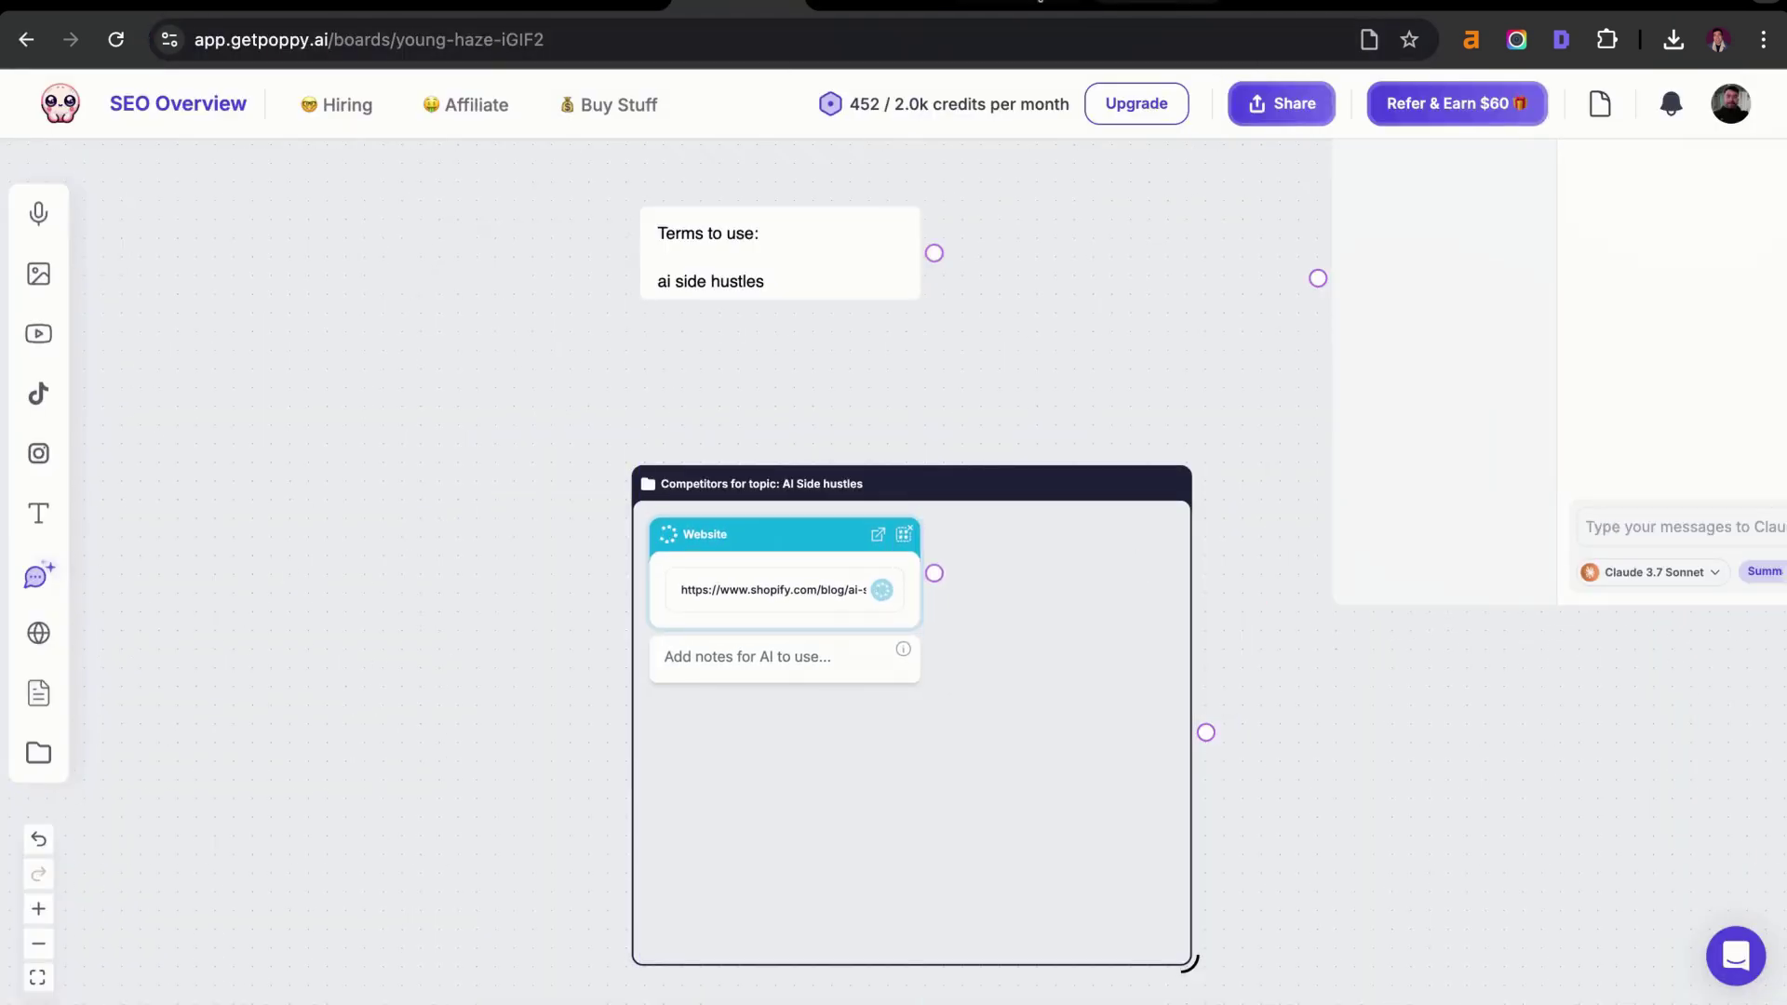
Copy the Heights AI side hustles article address for the Poppy AI competitors group
click(1100, 3)
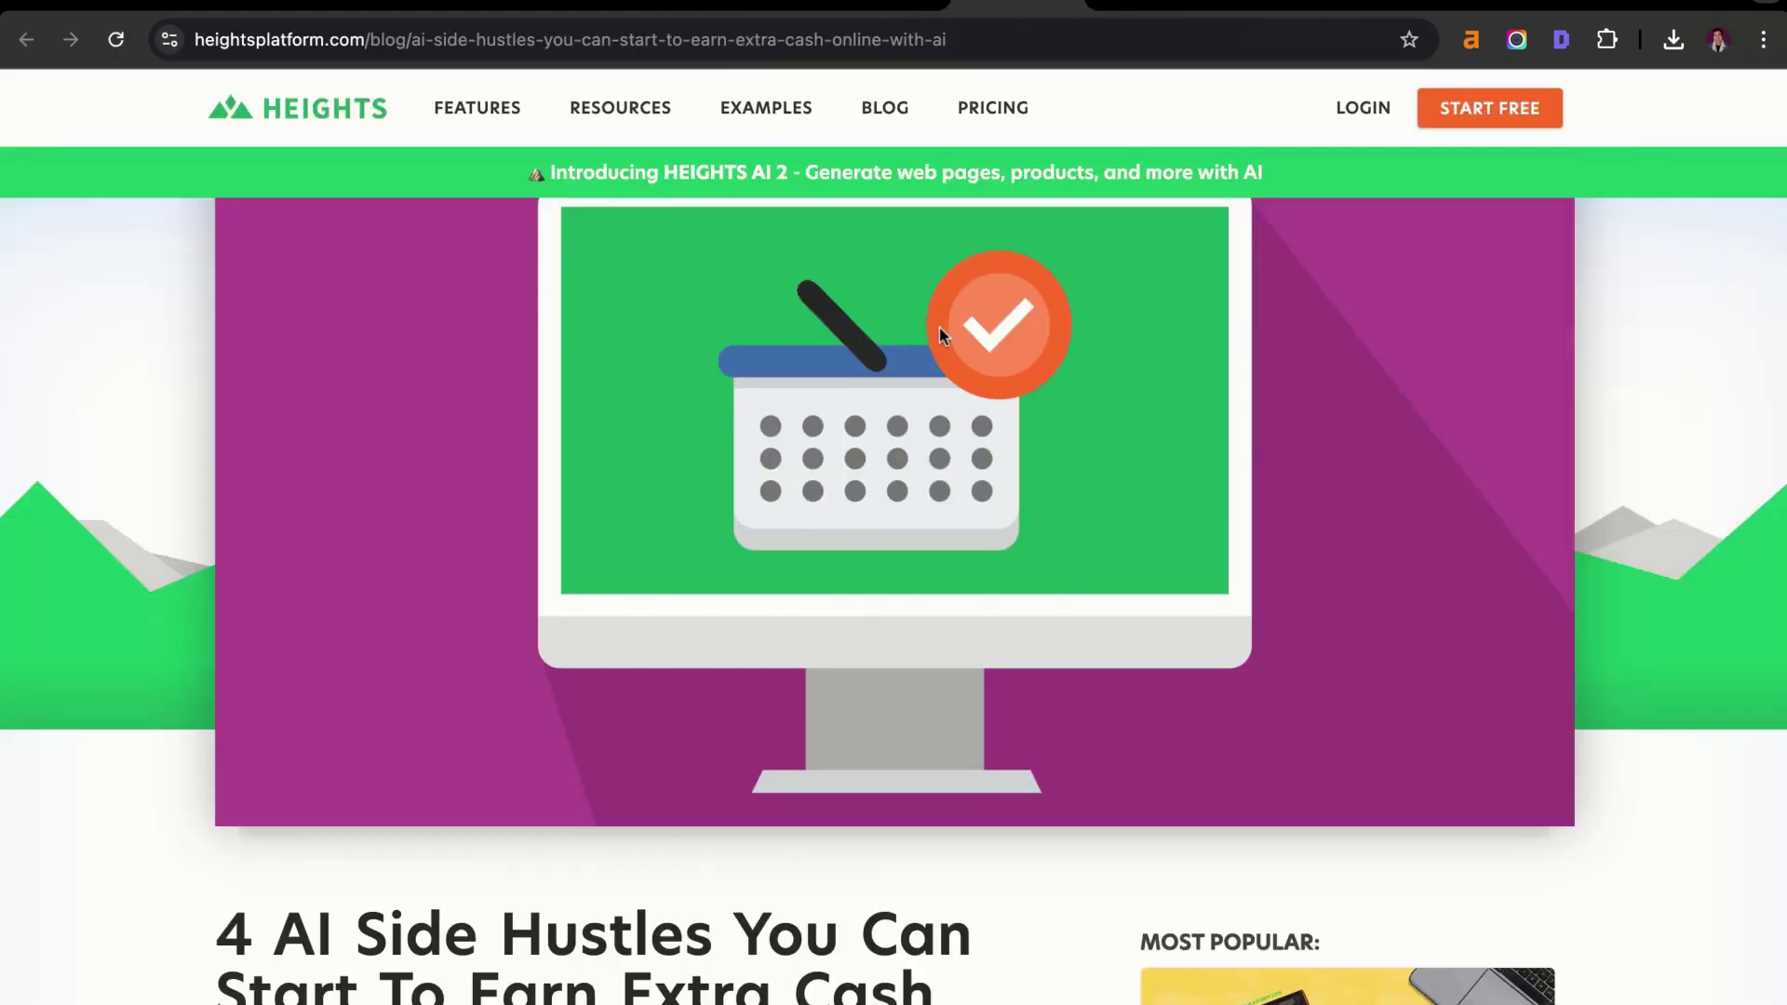
click(930, 39)
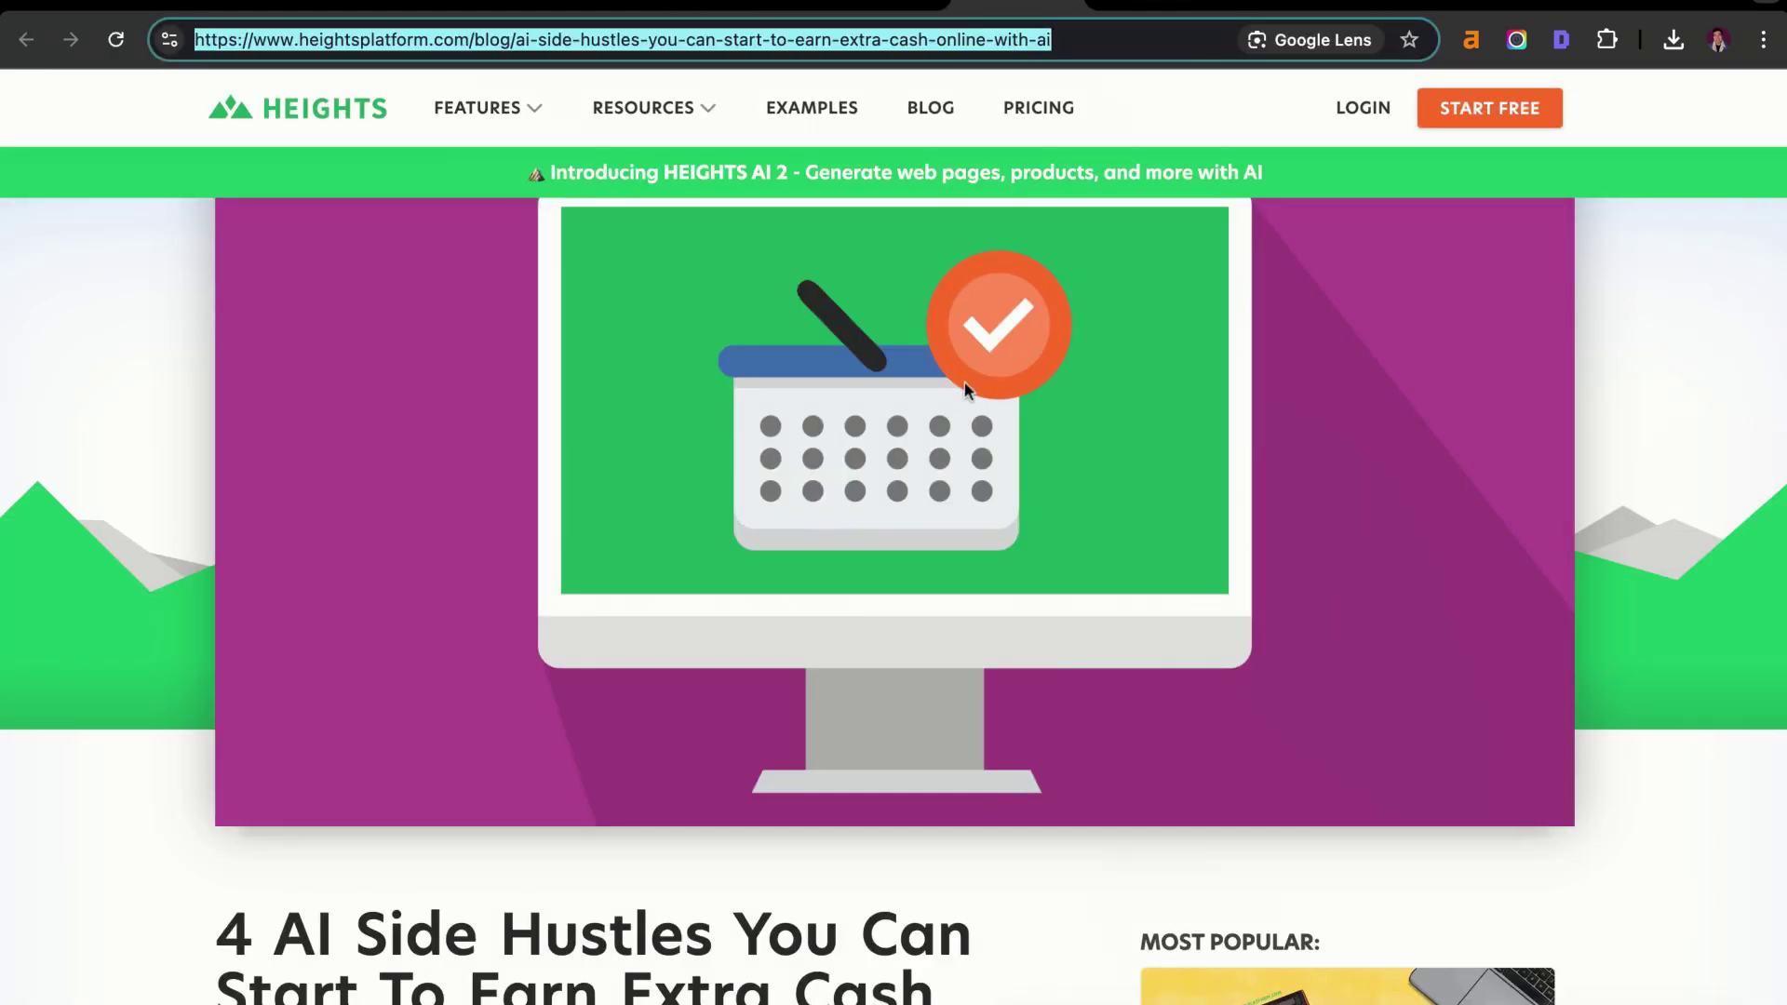
scroll(1033, 468, down, 10)
scroll(1031, 467, down, 15)
key(ctrl+shift+Tab)
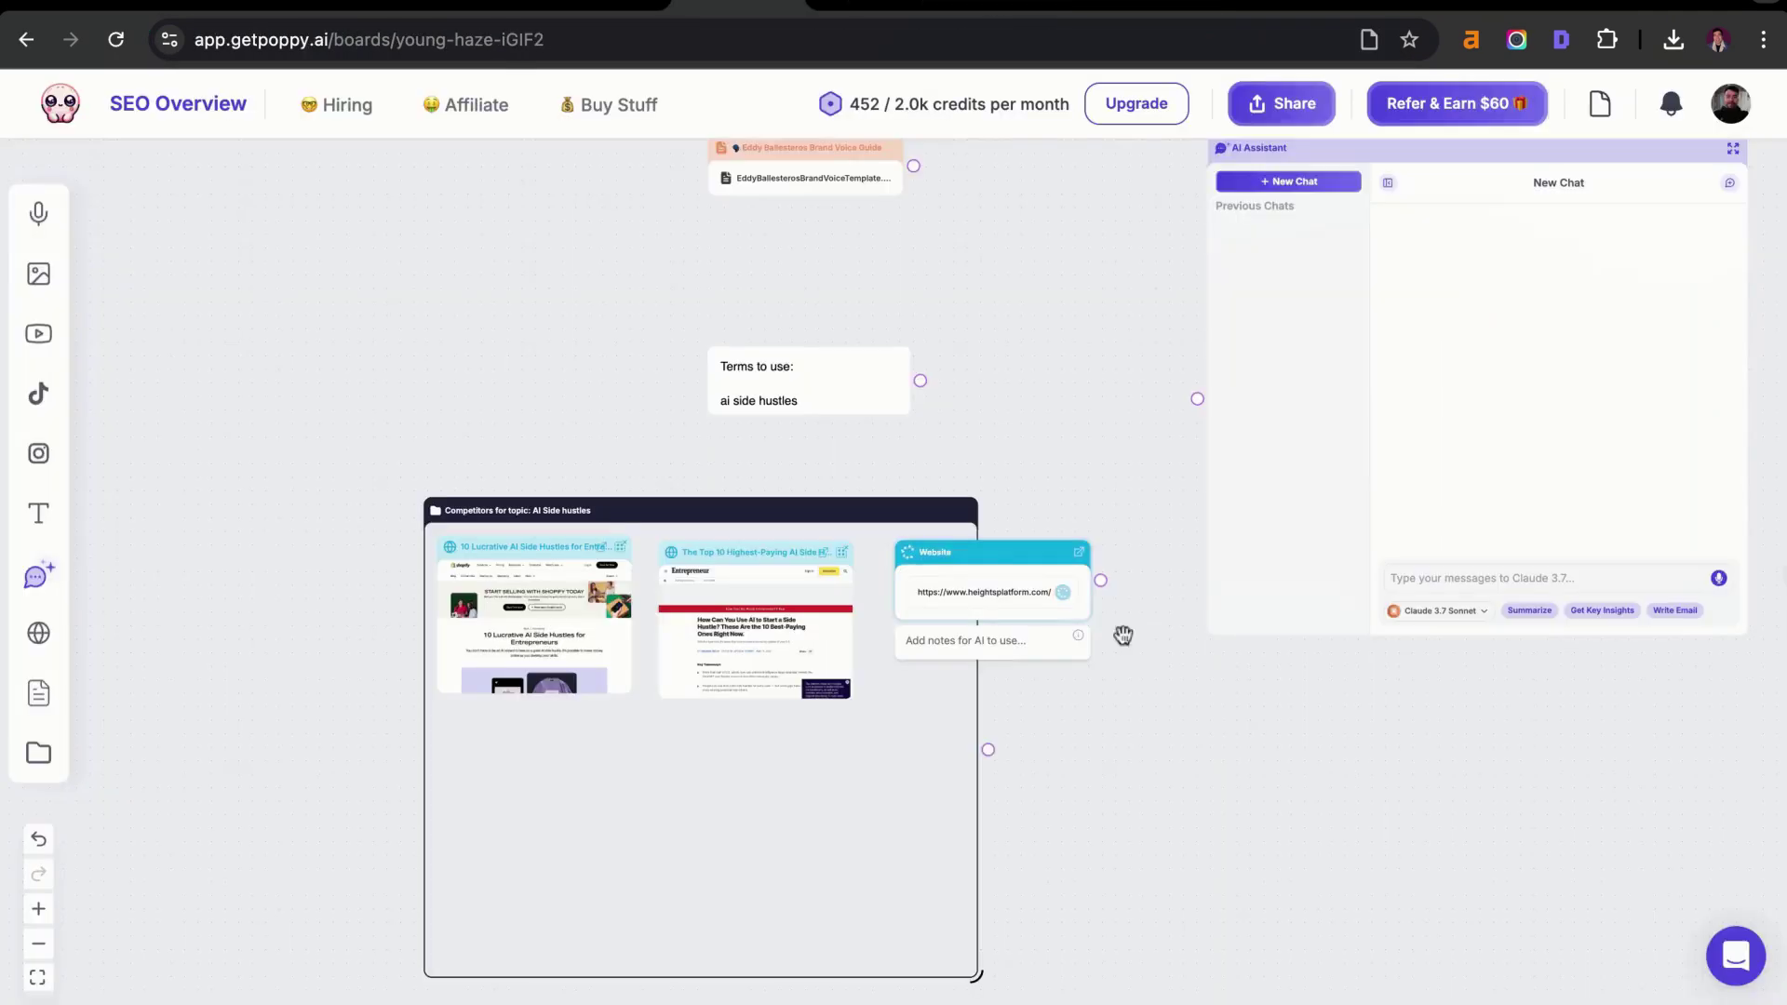
Start entering the YouTube address in another open browser tab
key(ctrl+Tab)
click(1070, 40)
text(youtube.com)
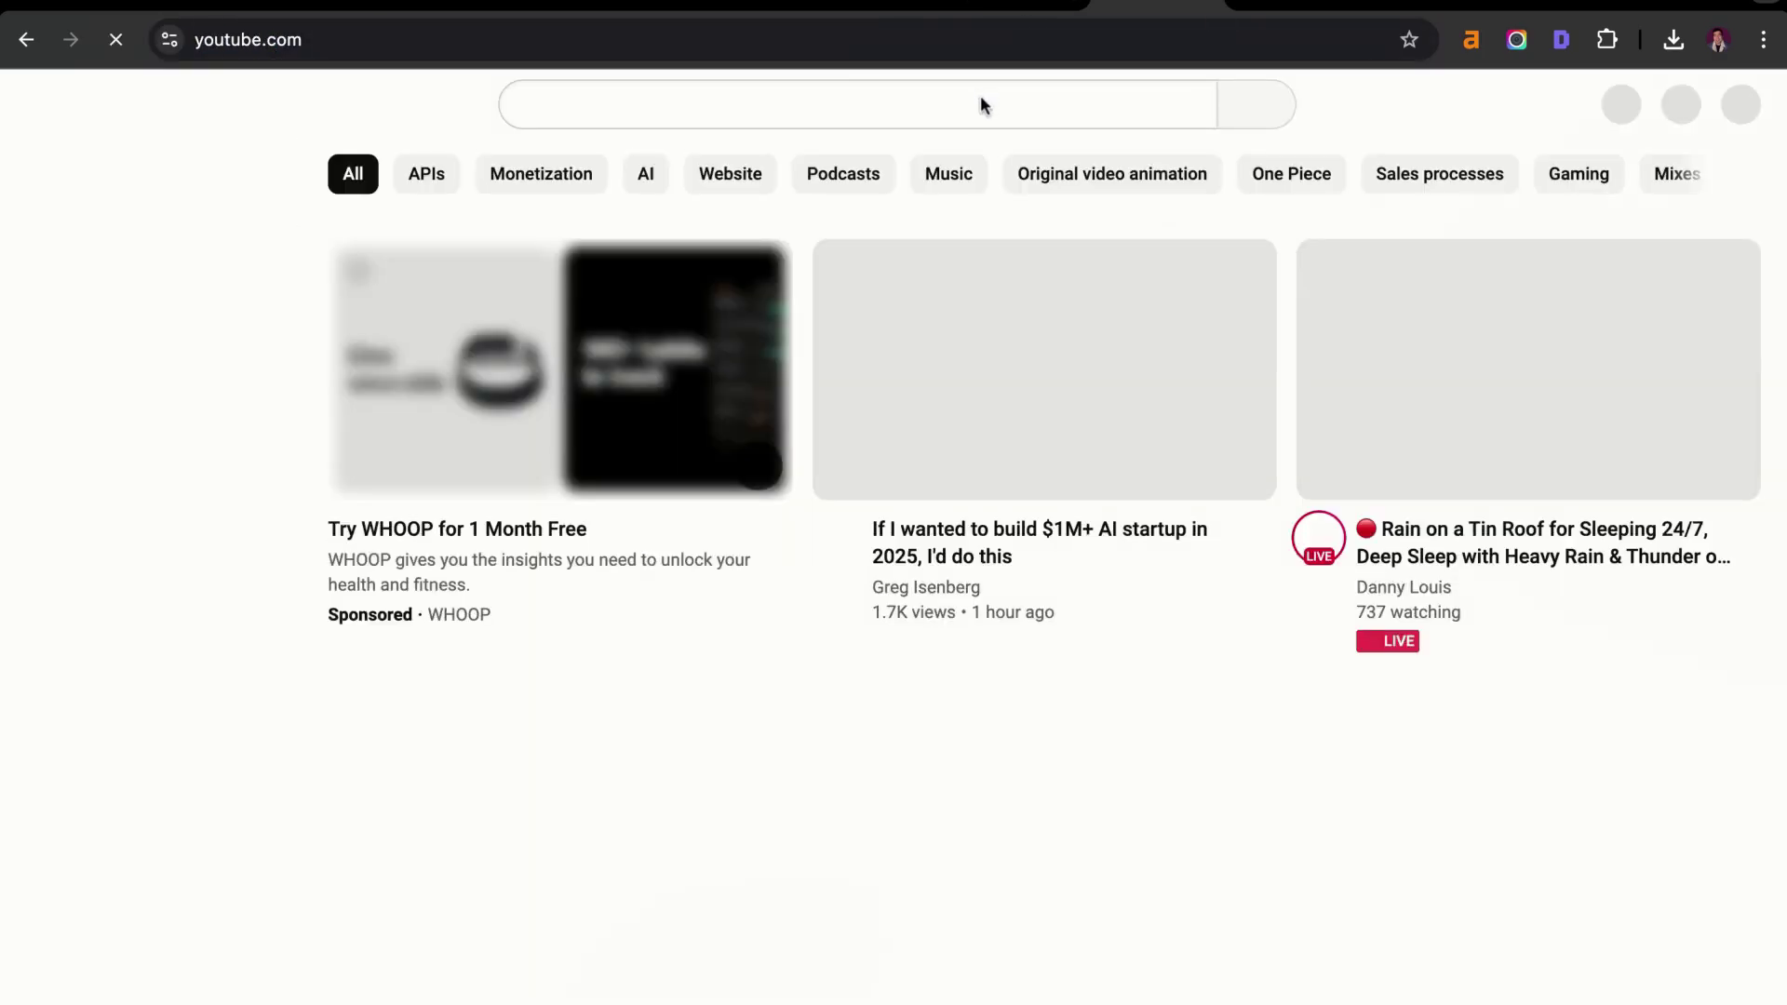
Search YouTube for 'ai side hustles' and copy the URL of The Best Ai Side Hustles To Earn $500+ Per Day (2025)
click(980, 104)
text(ai sub)
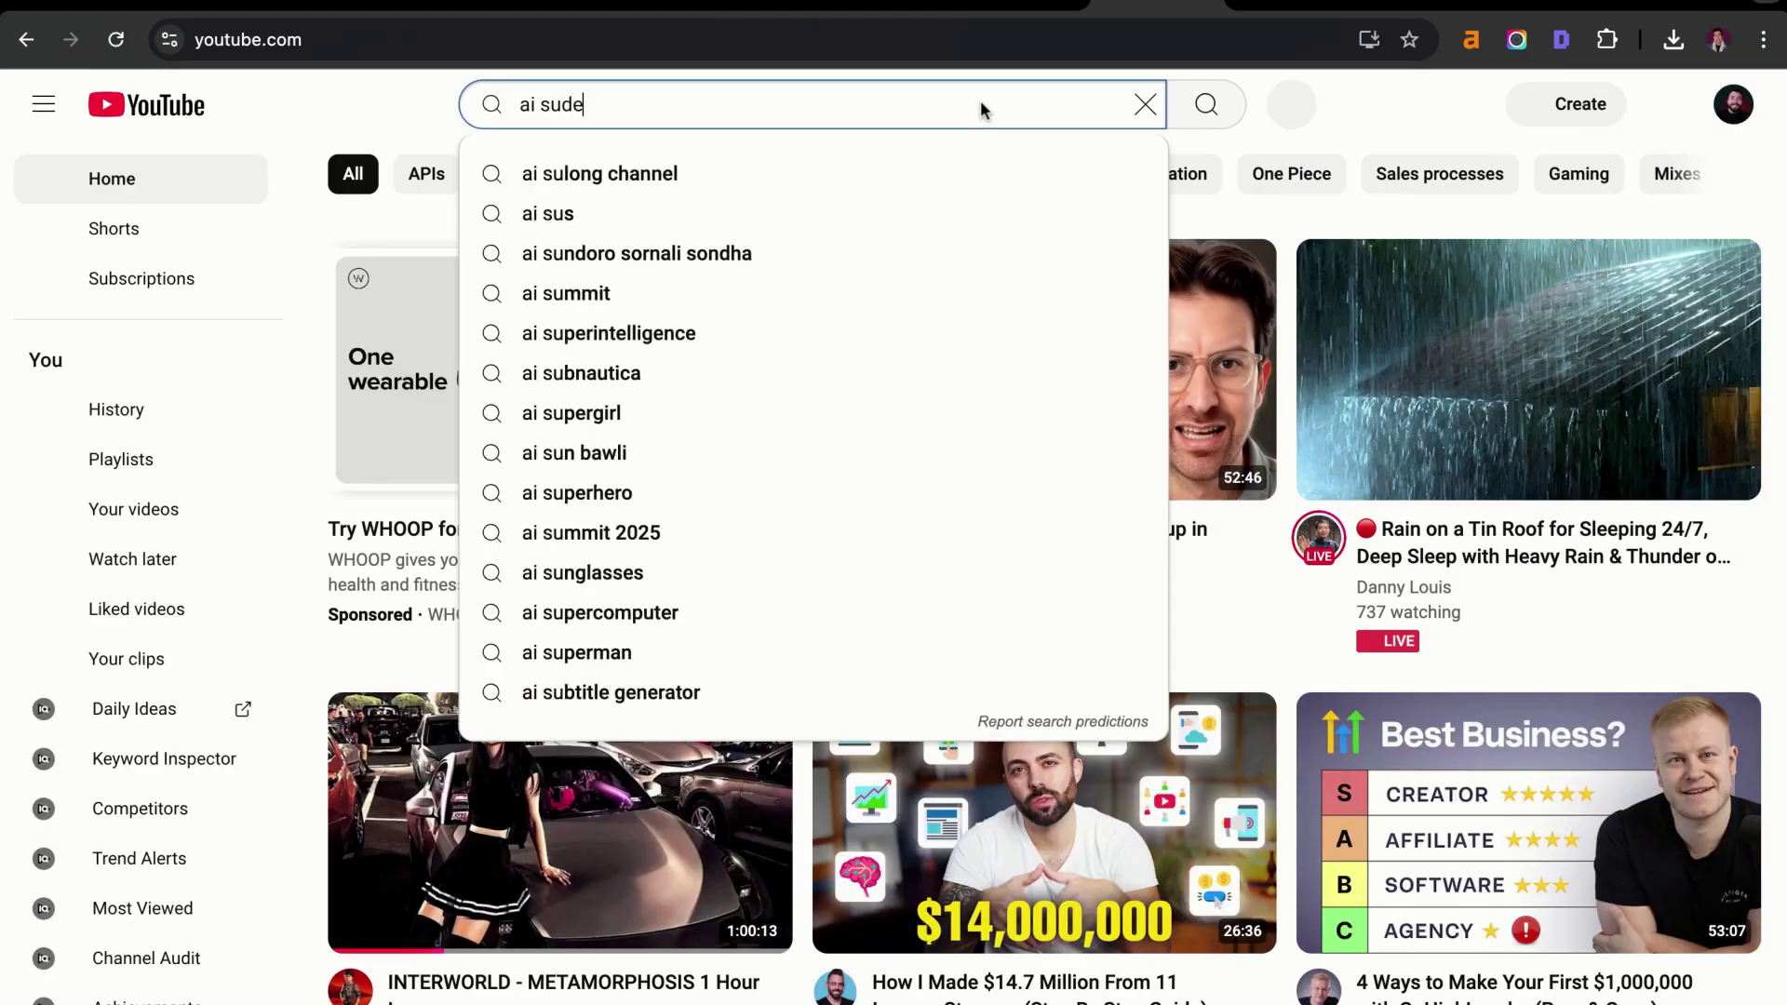
key(BackSpace)
key(BackSpace)
text(ide hustles)
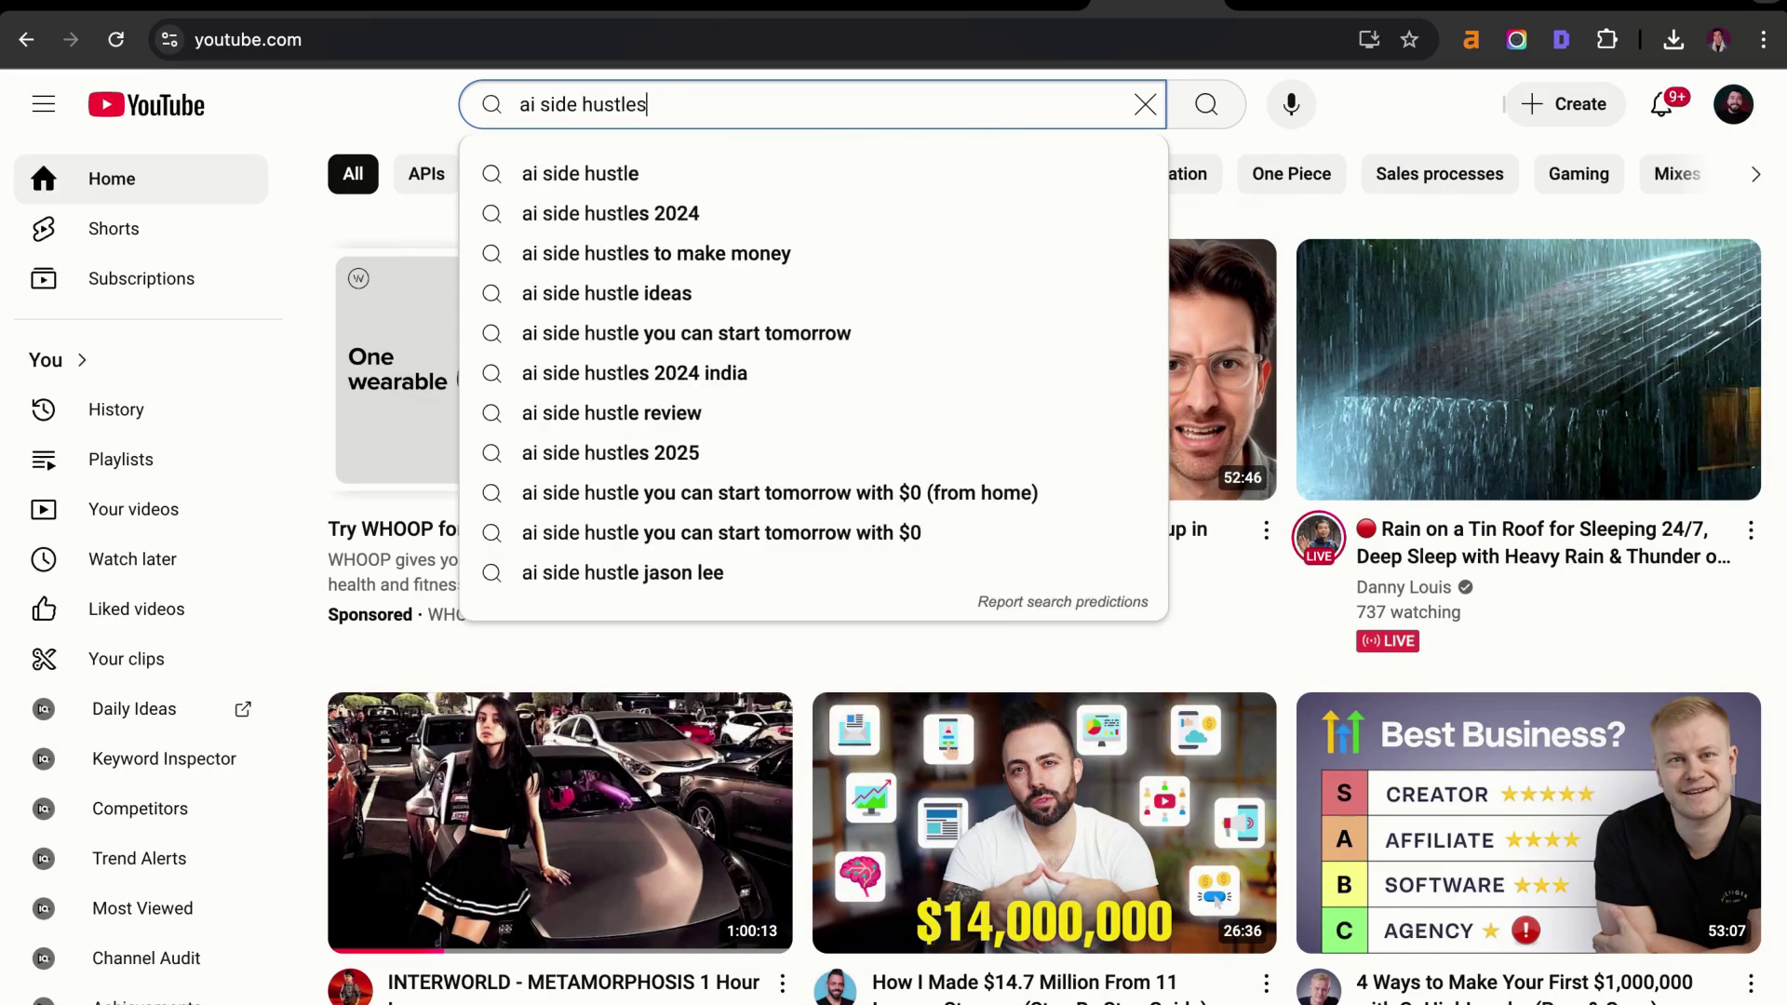
key(Return)
scroll(1247, 187, up, 2)
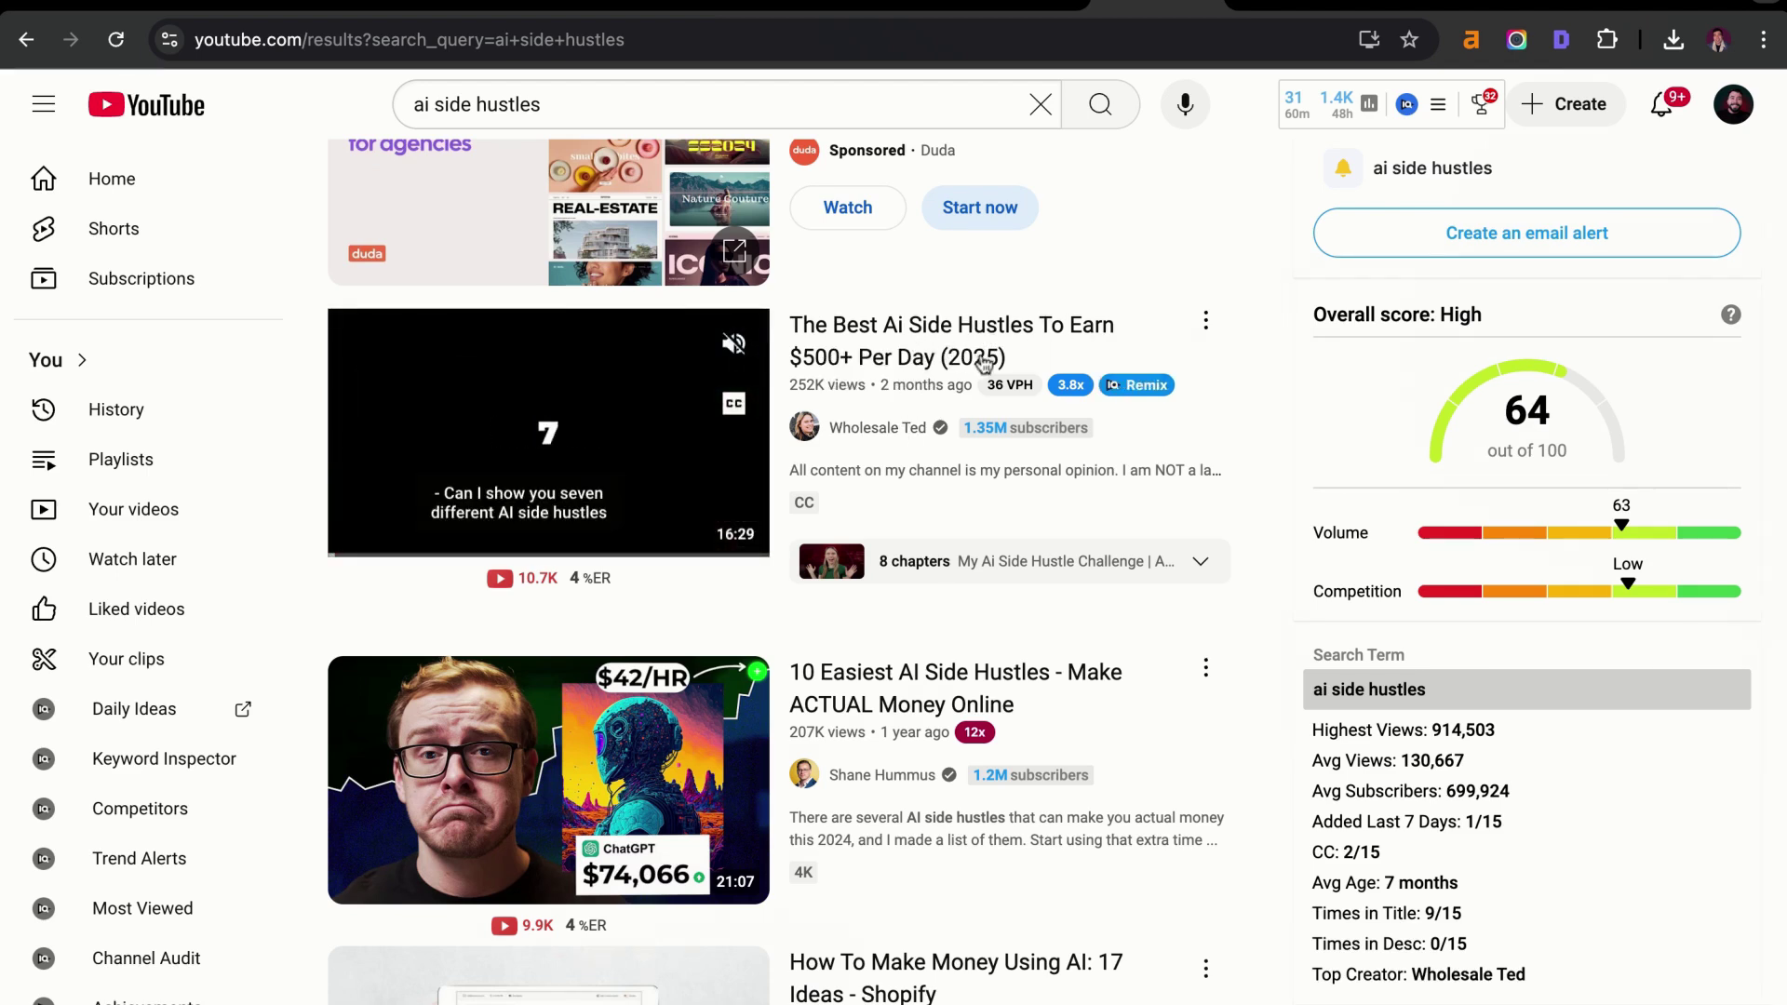
click(921, 359)
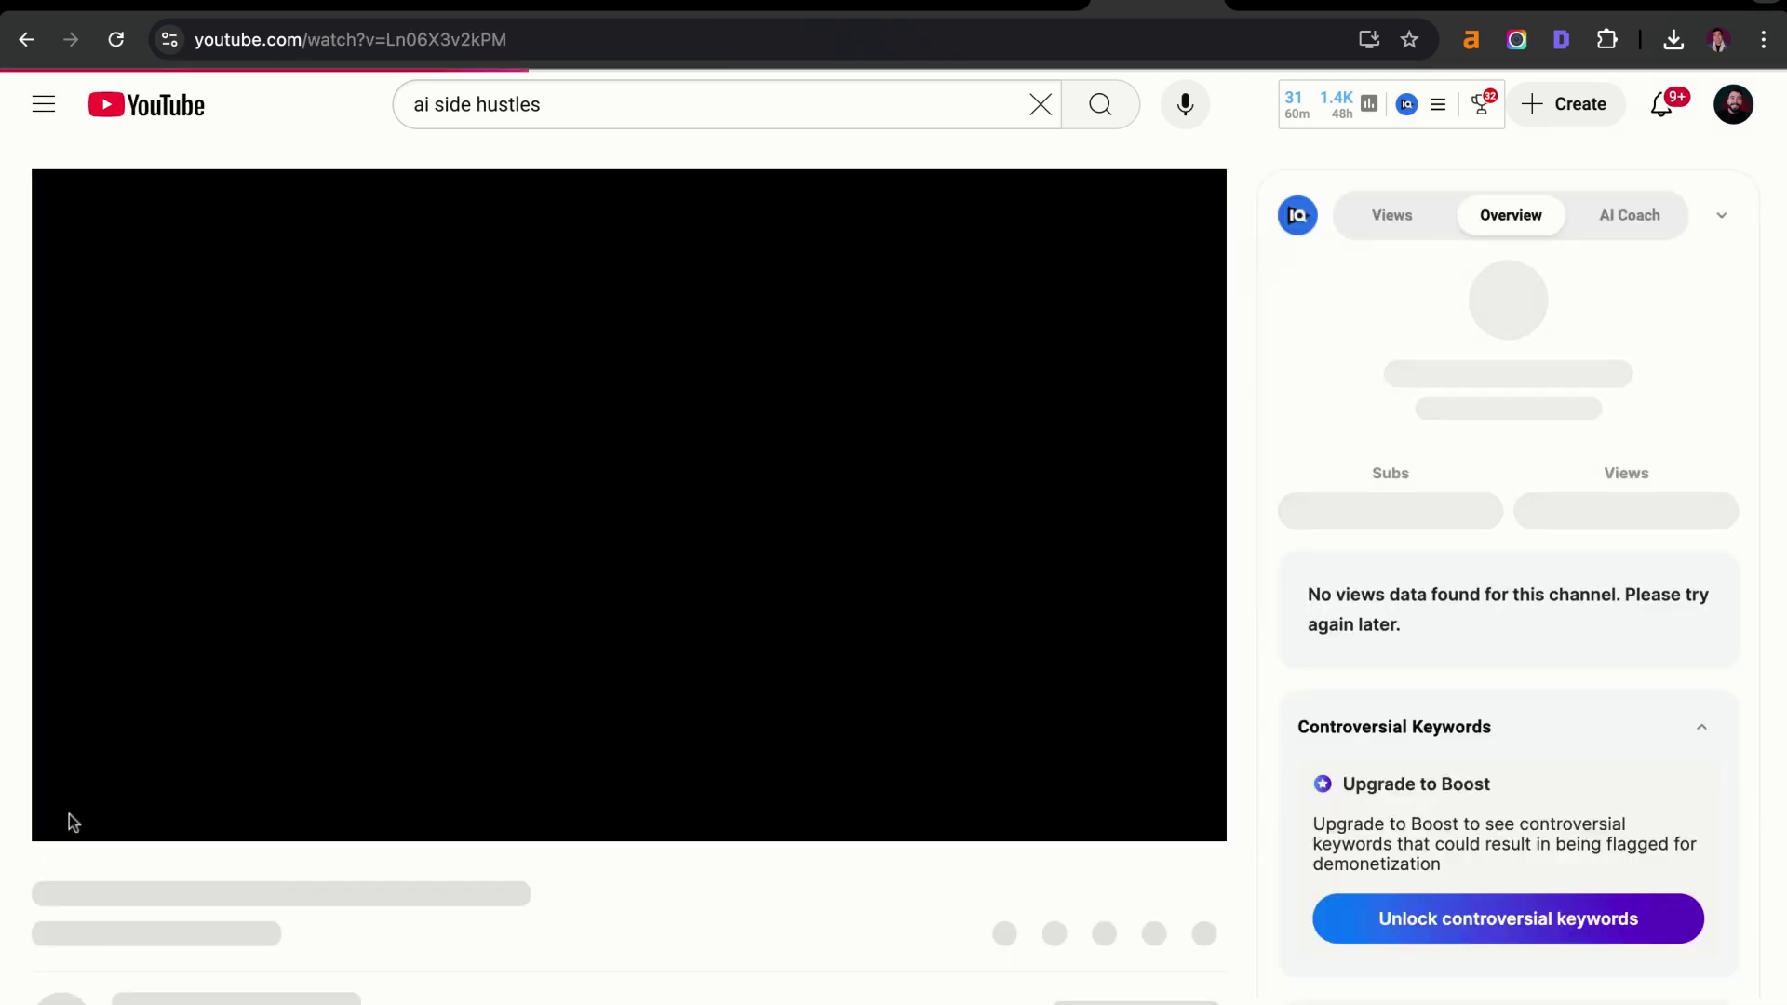
click(829, 39)
Add the AI side hustles YouTube video card to the competitors group
click(735, 9)
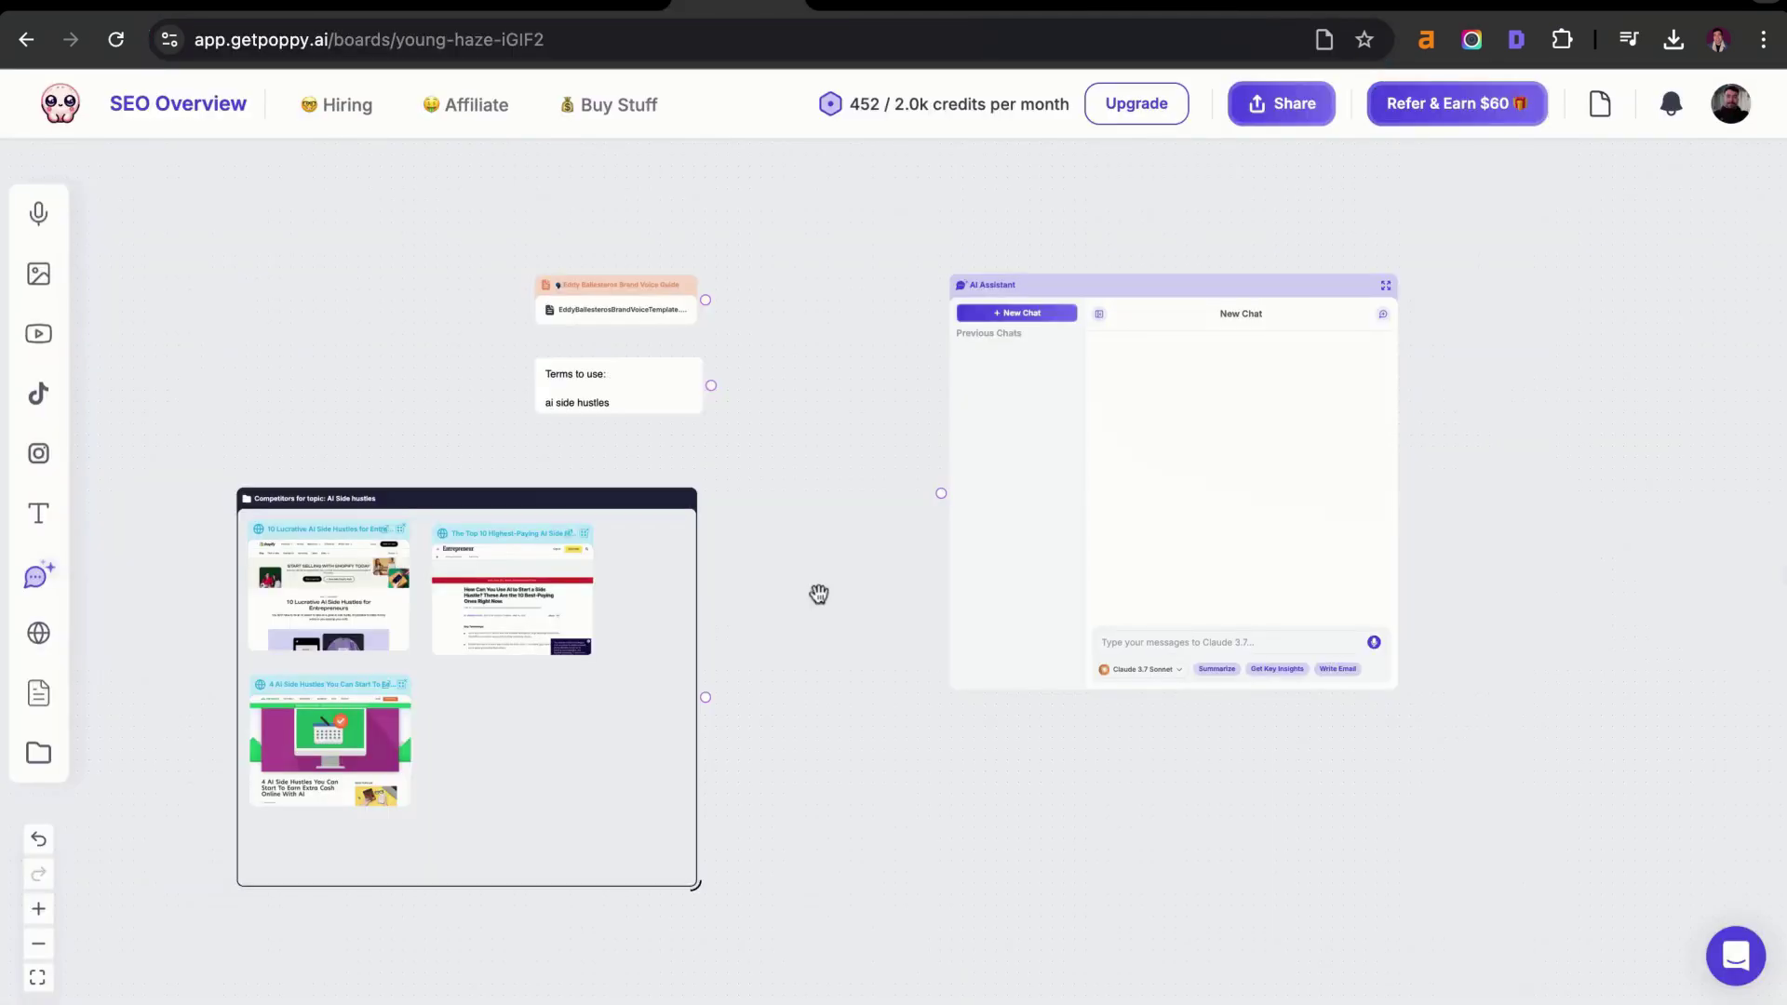
key(ctrl+v)
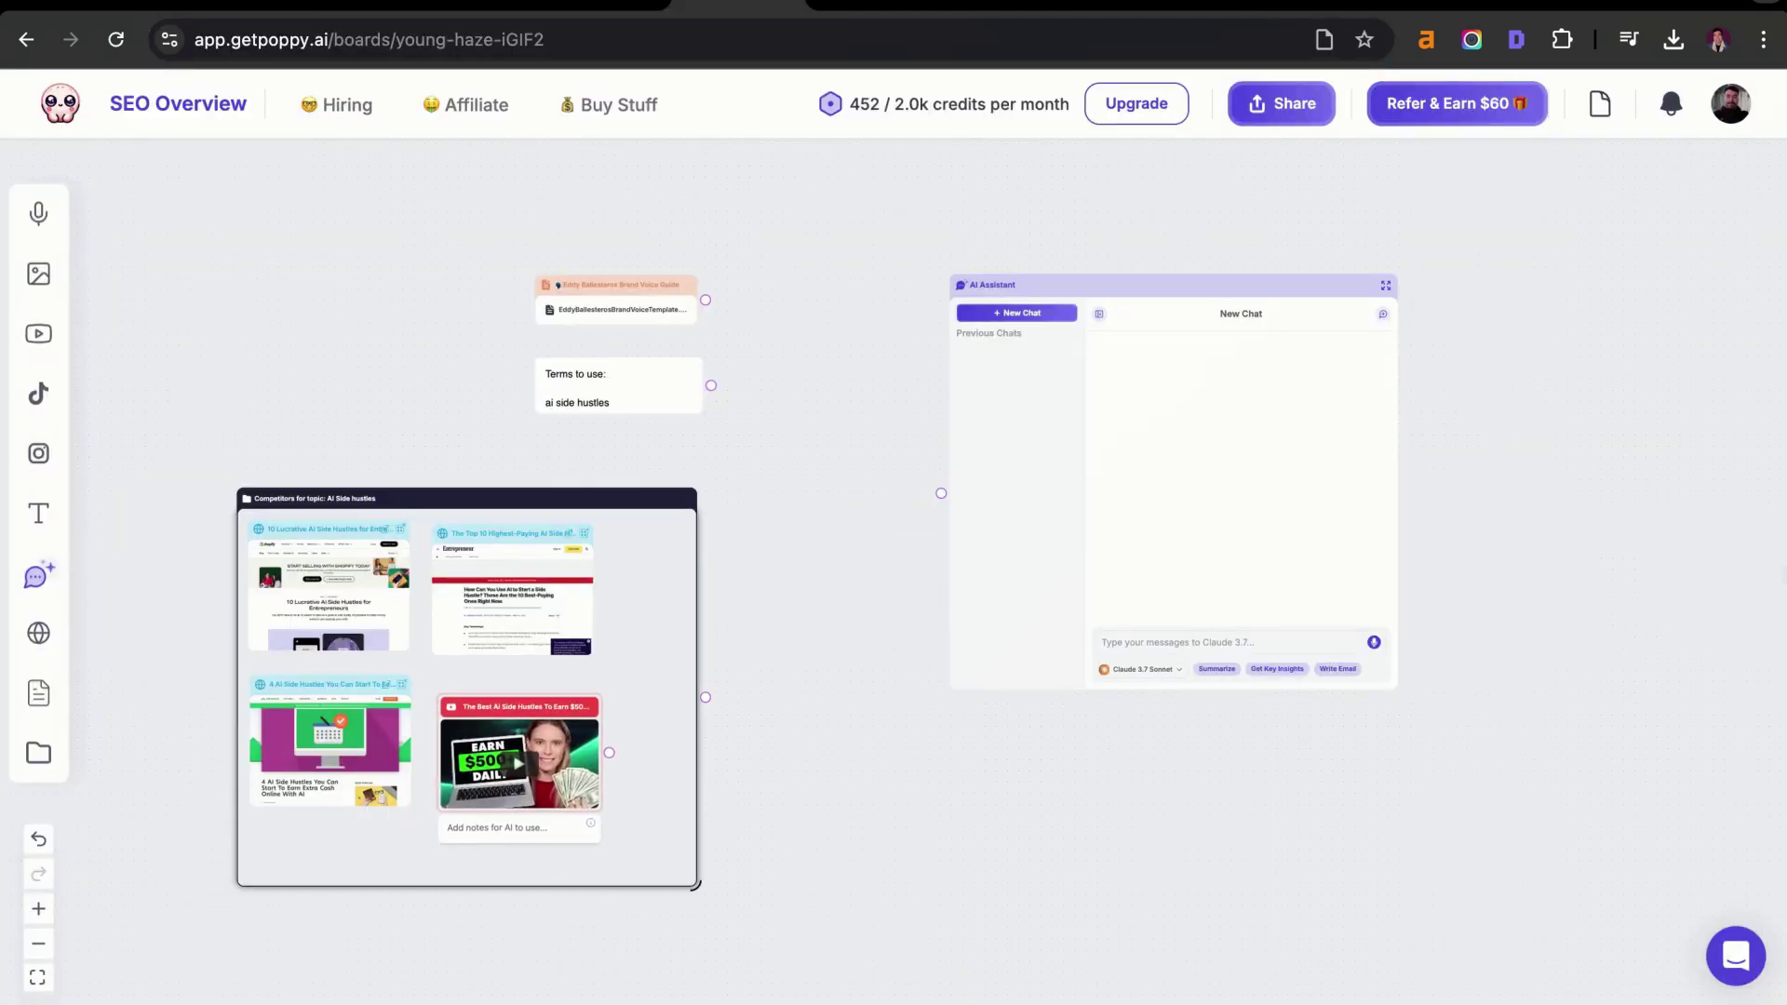
drag(585, 705, 580, 700)
click(847, 670)
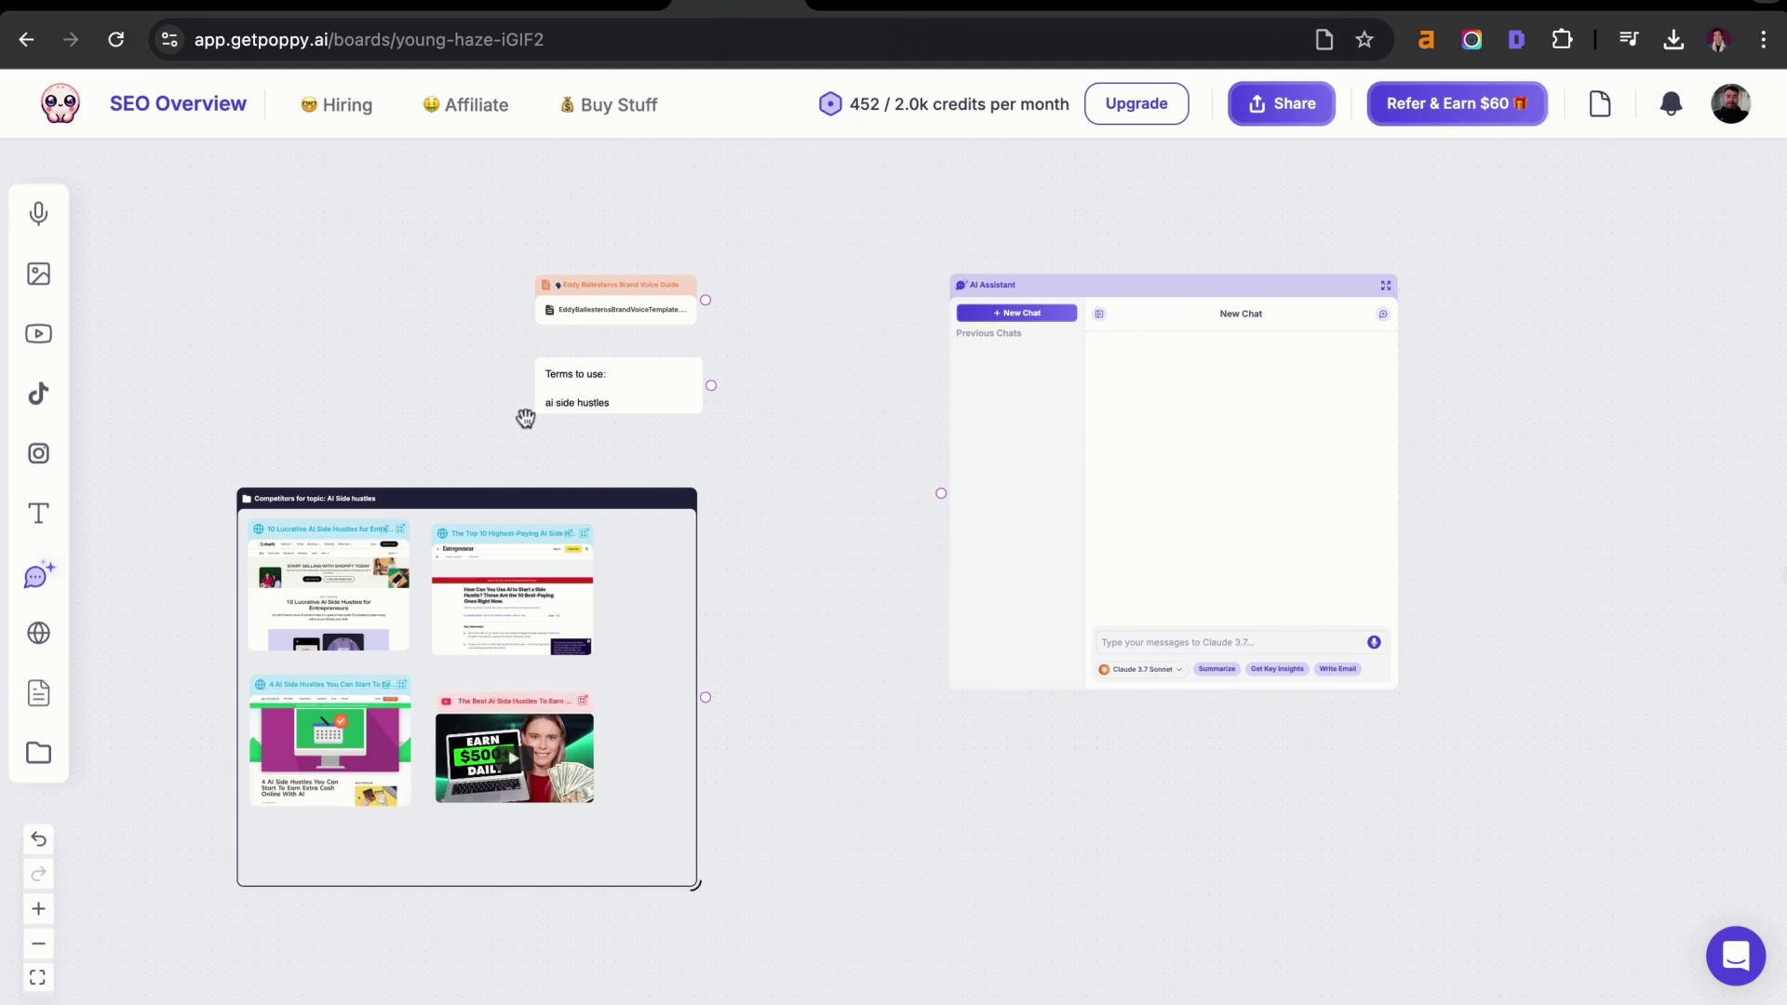
Connect the competitors group to the AI assistant node
scroll(558, 363, up, 2)
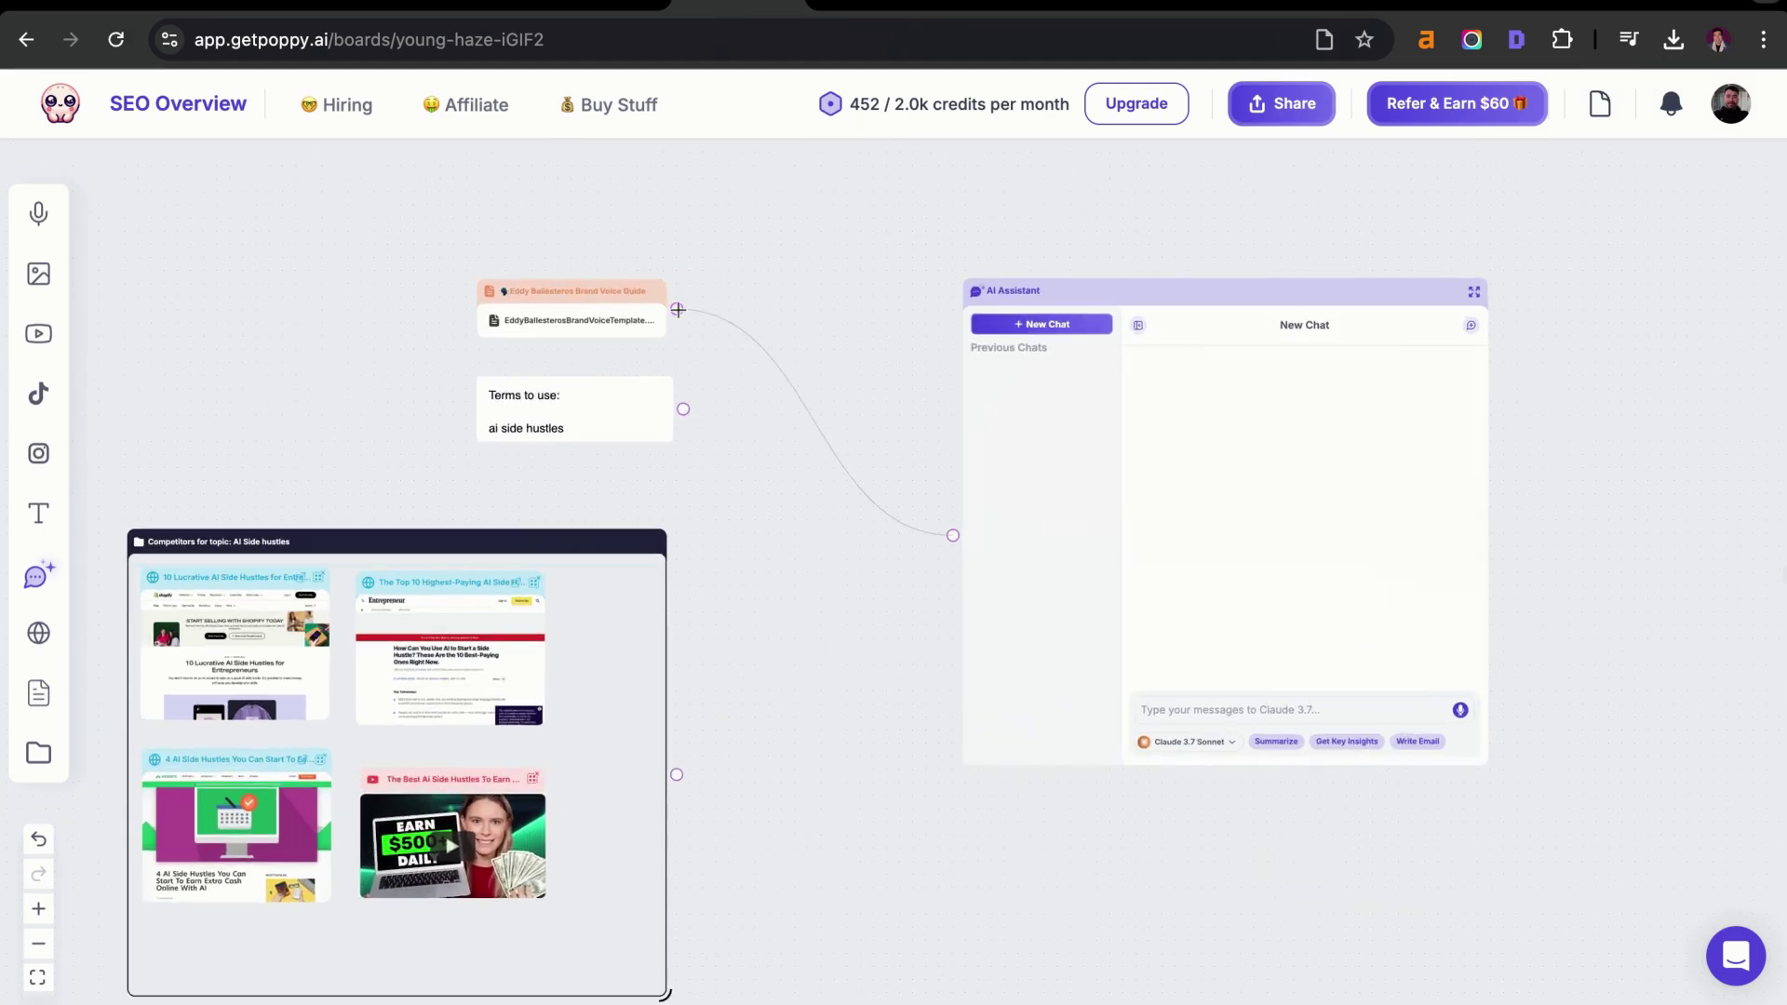
scroll(687, 411, left, 2)
scroll(687, 411, up, 2)
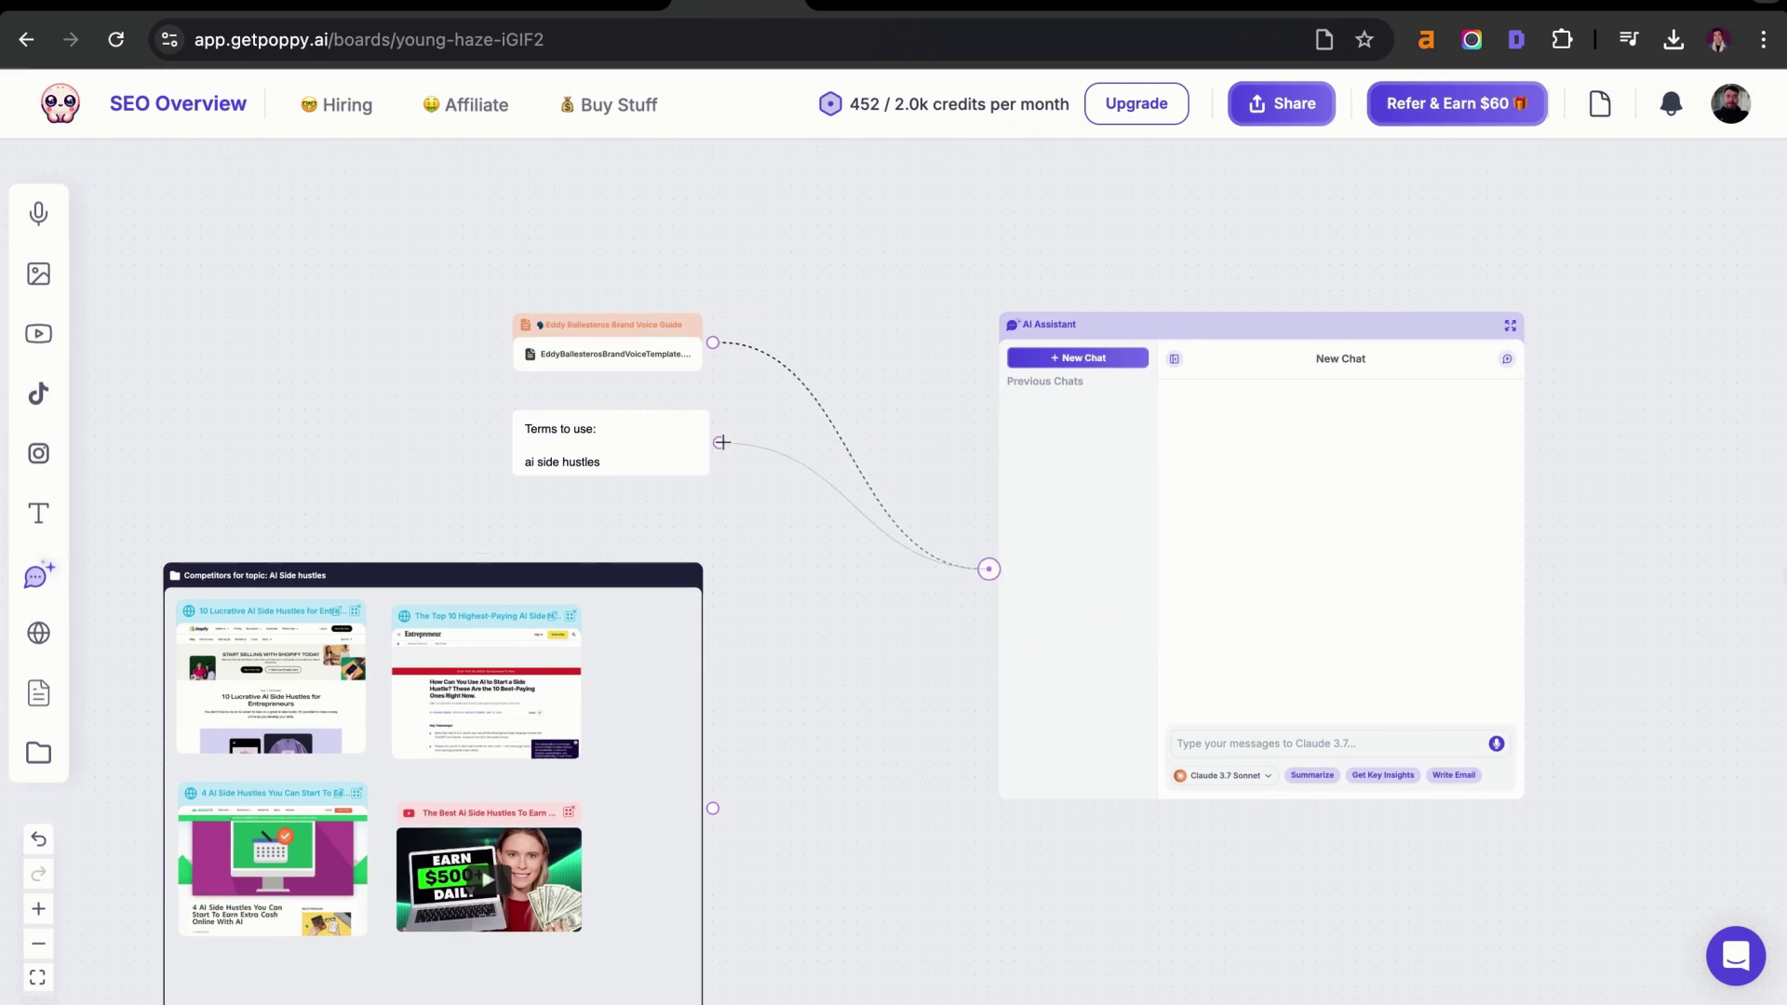
drag(713, 809, 989, 568)
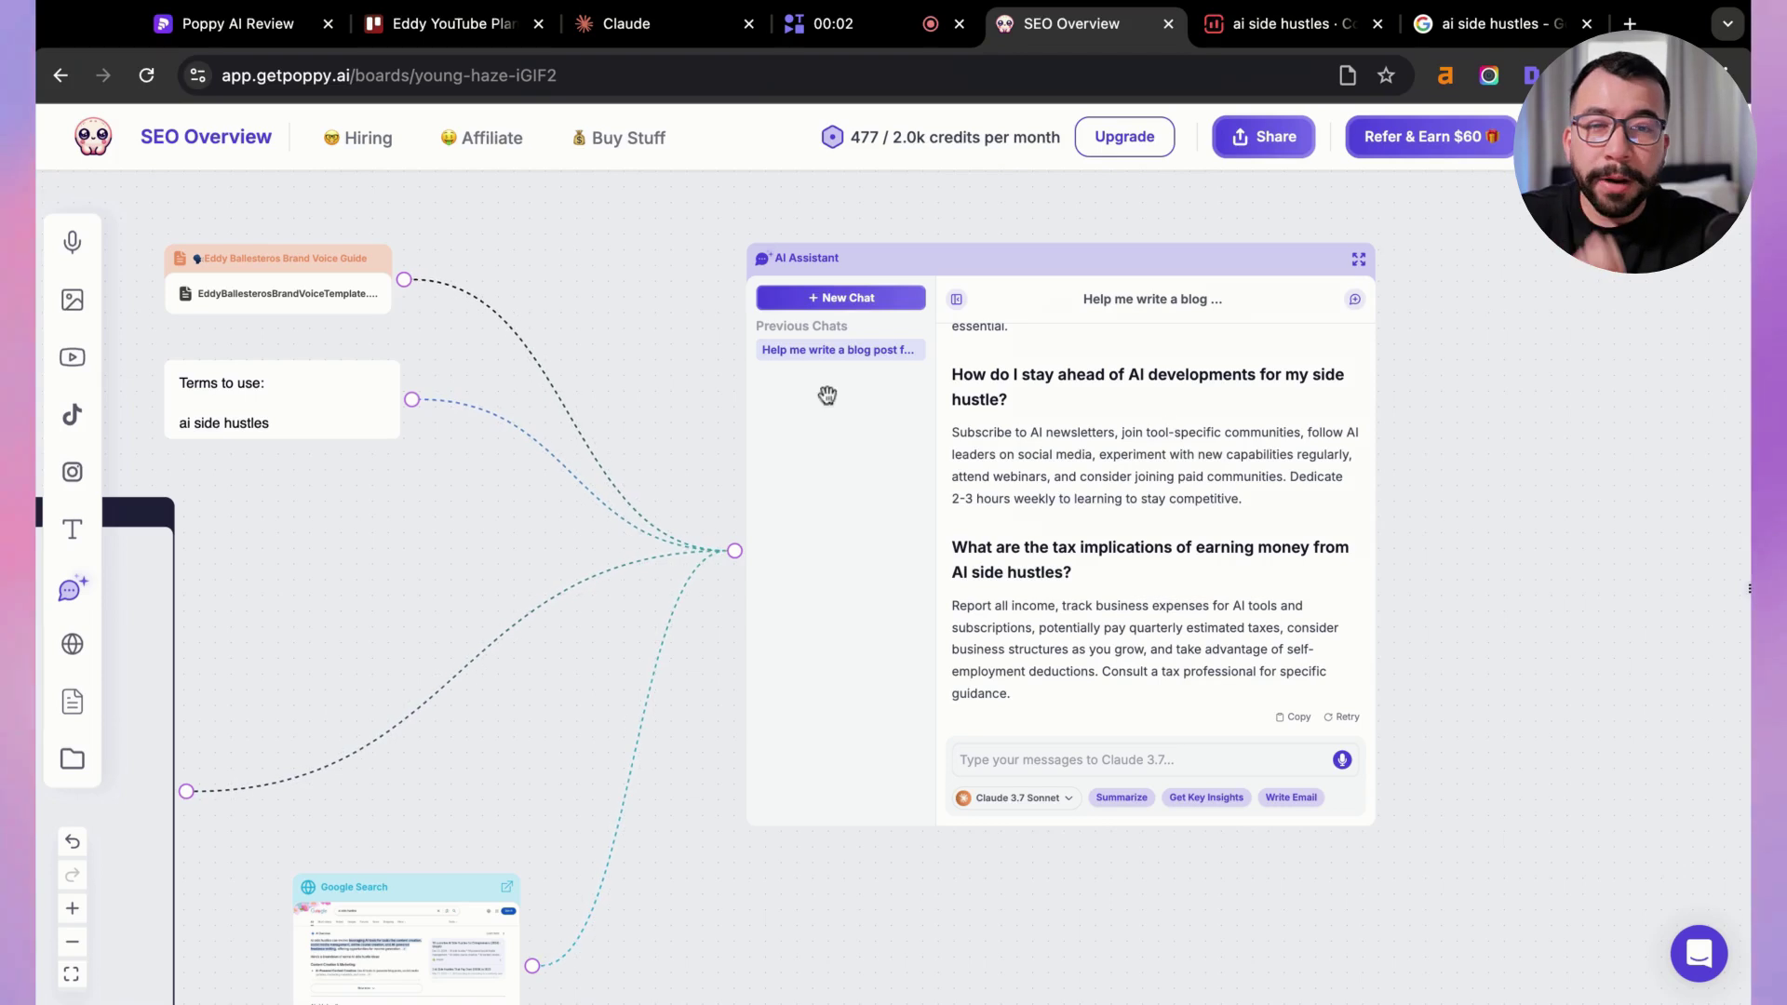
Start a new empty chat in Poppy AI
click(842, 297)
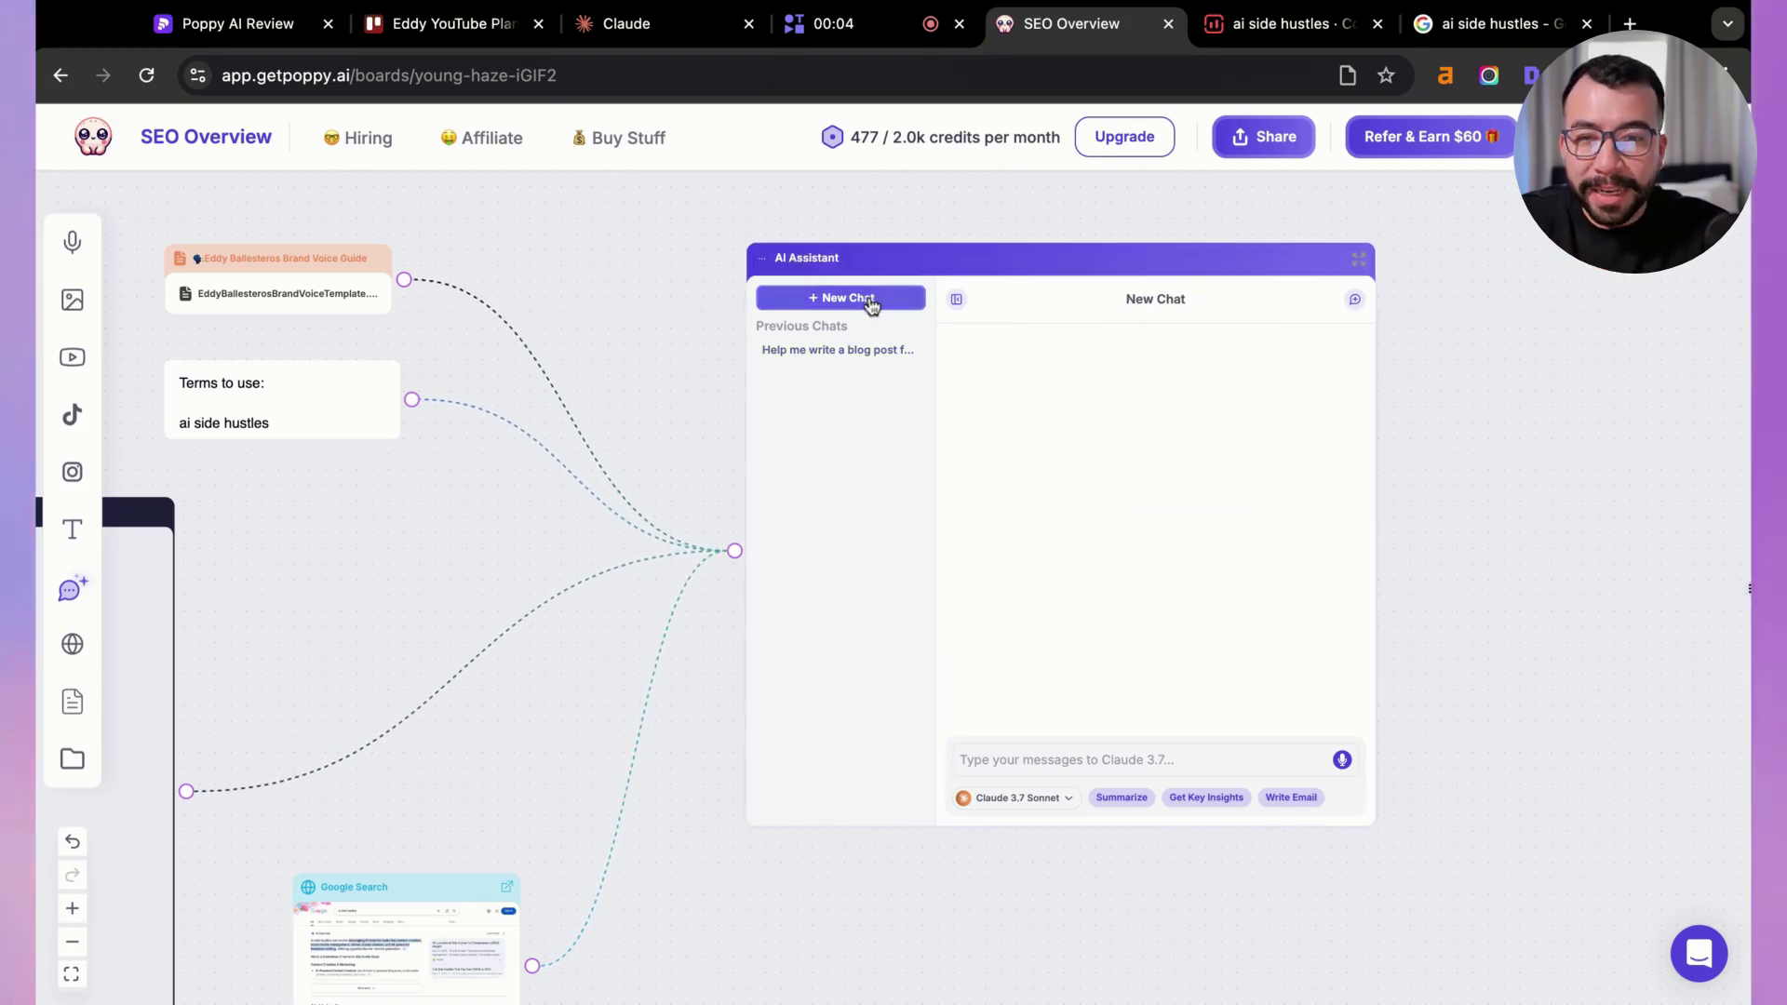
click(1179, 758)
scroll(1465, 535, right, 3)
click(1014, 723)
Ask for an AI side hustles article title under 60 characters and a 125-word intro with semantic terms
text(Help)
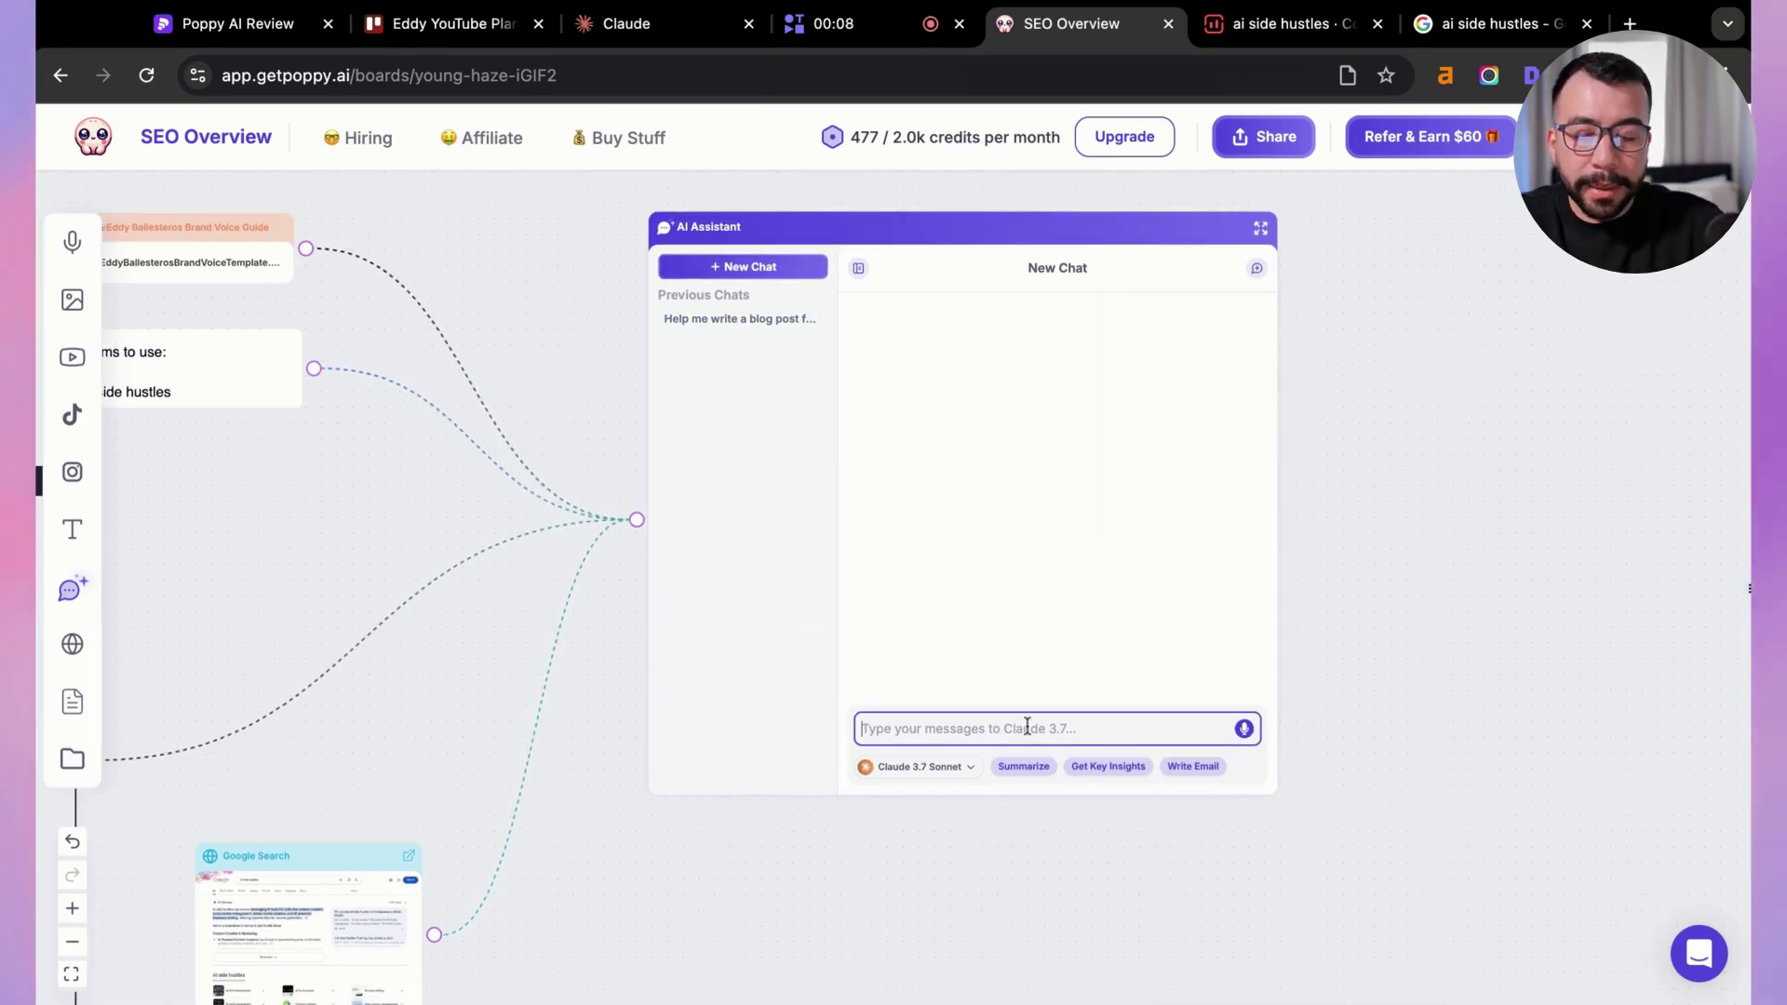
text( me write an )
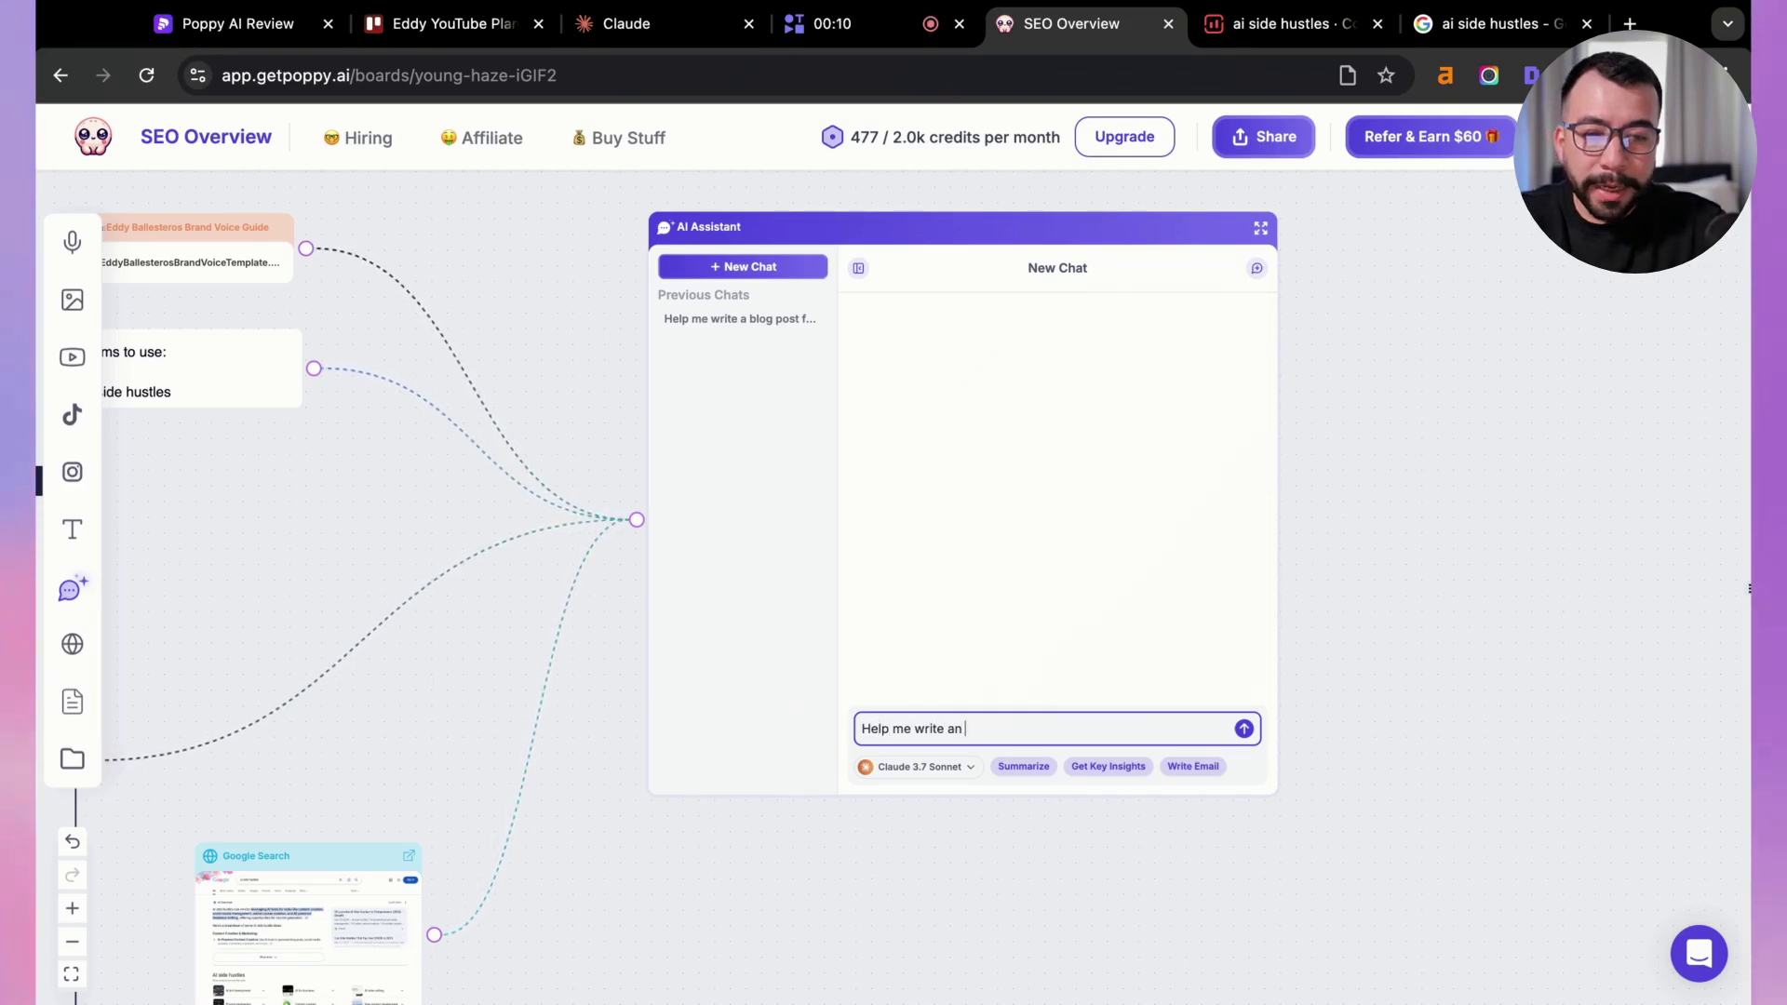
text(article on the topic: A)
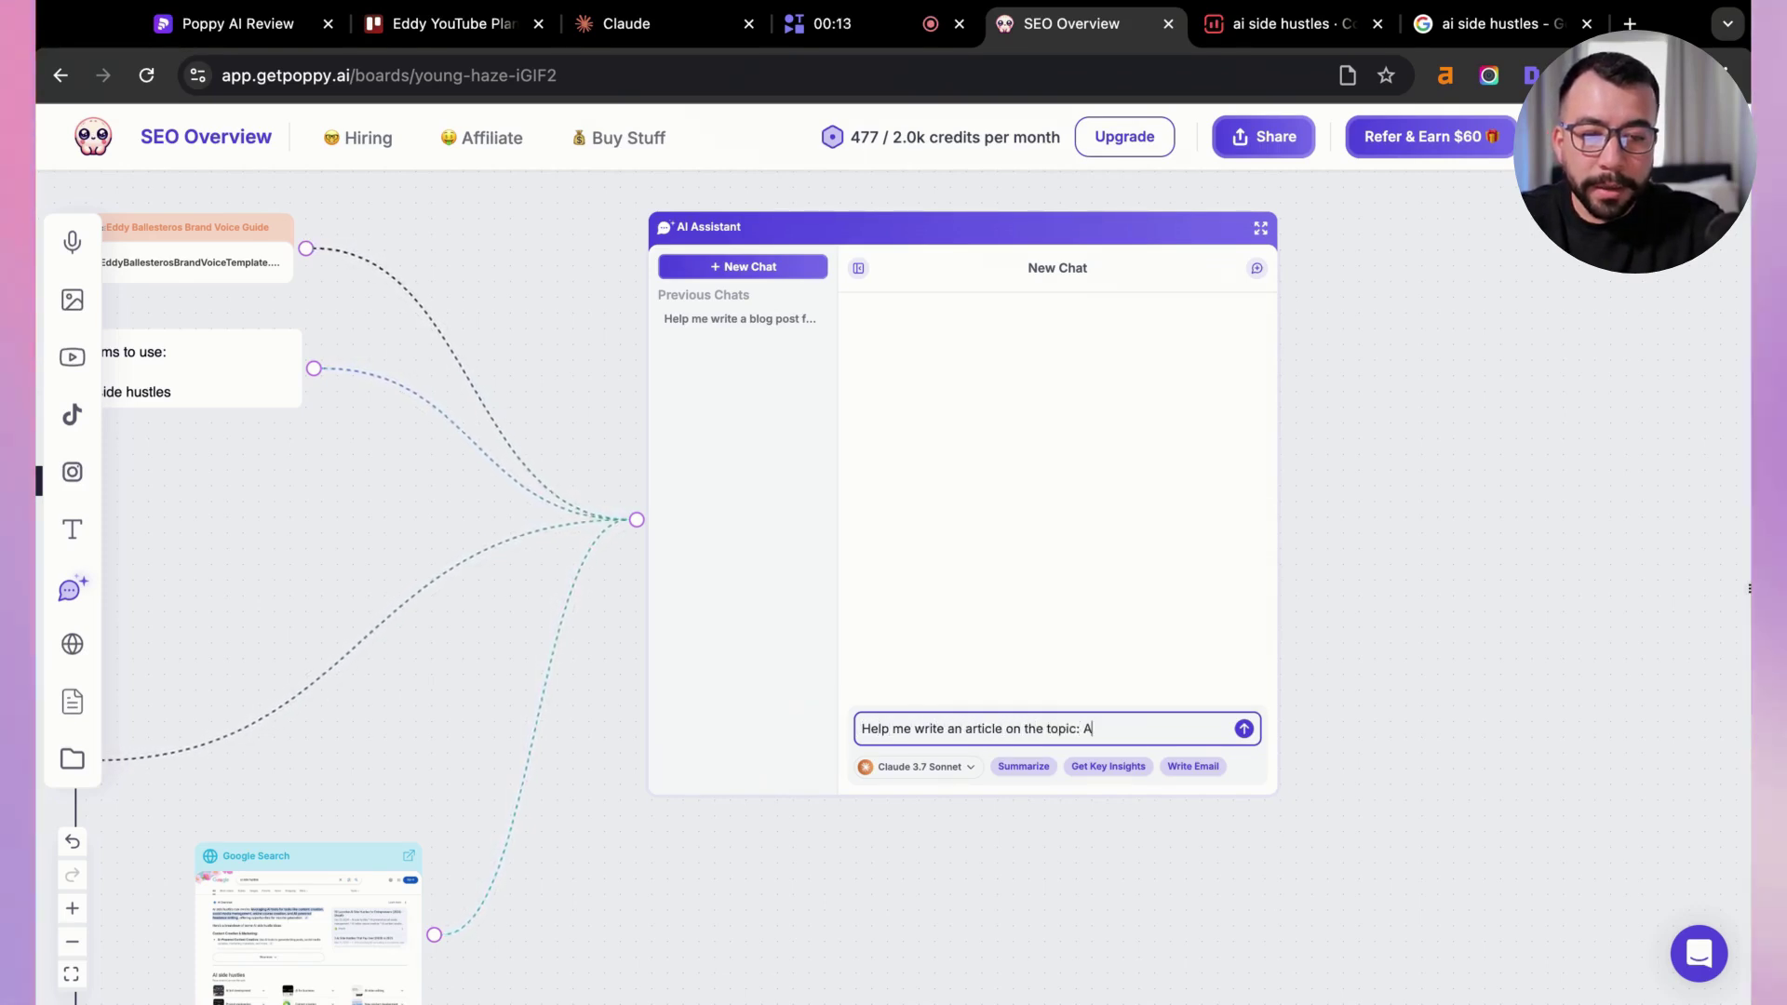
text(I side hustles)
key(shift+Return)
key(shift+Return)
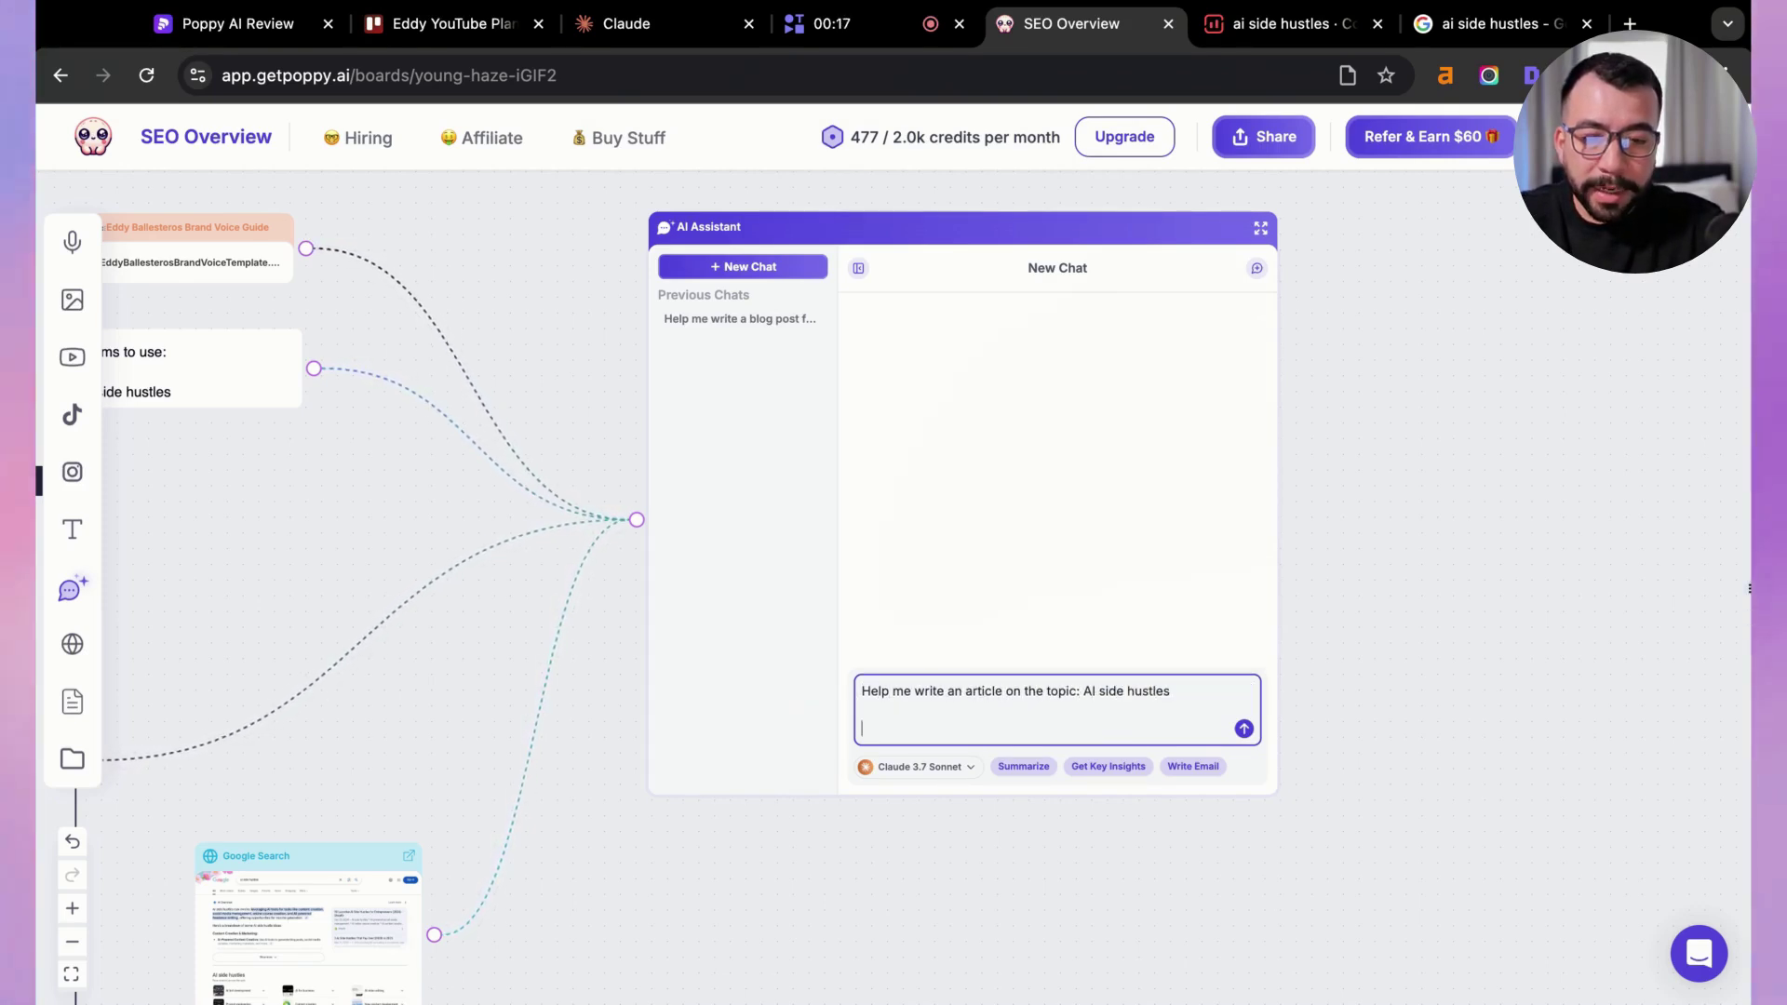
text(First come up )
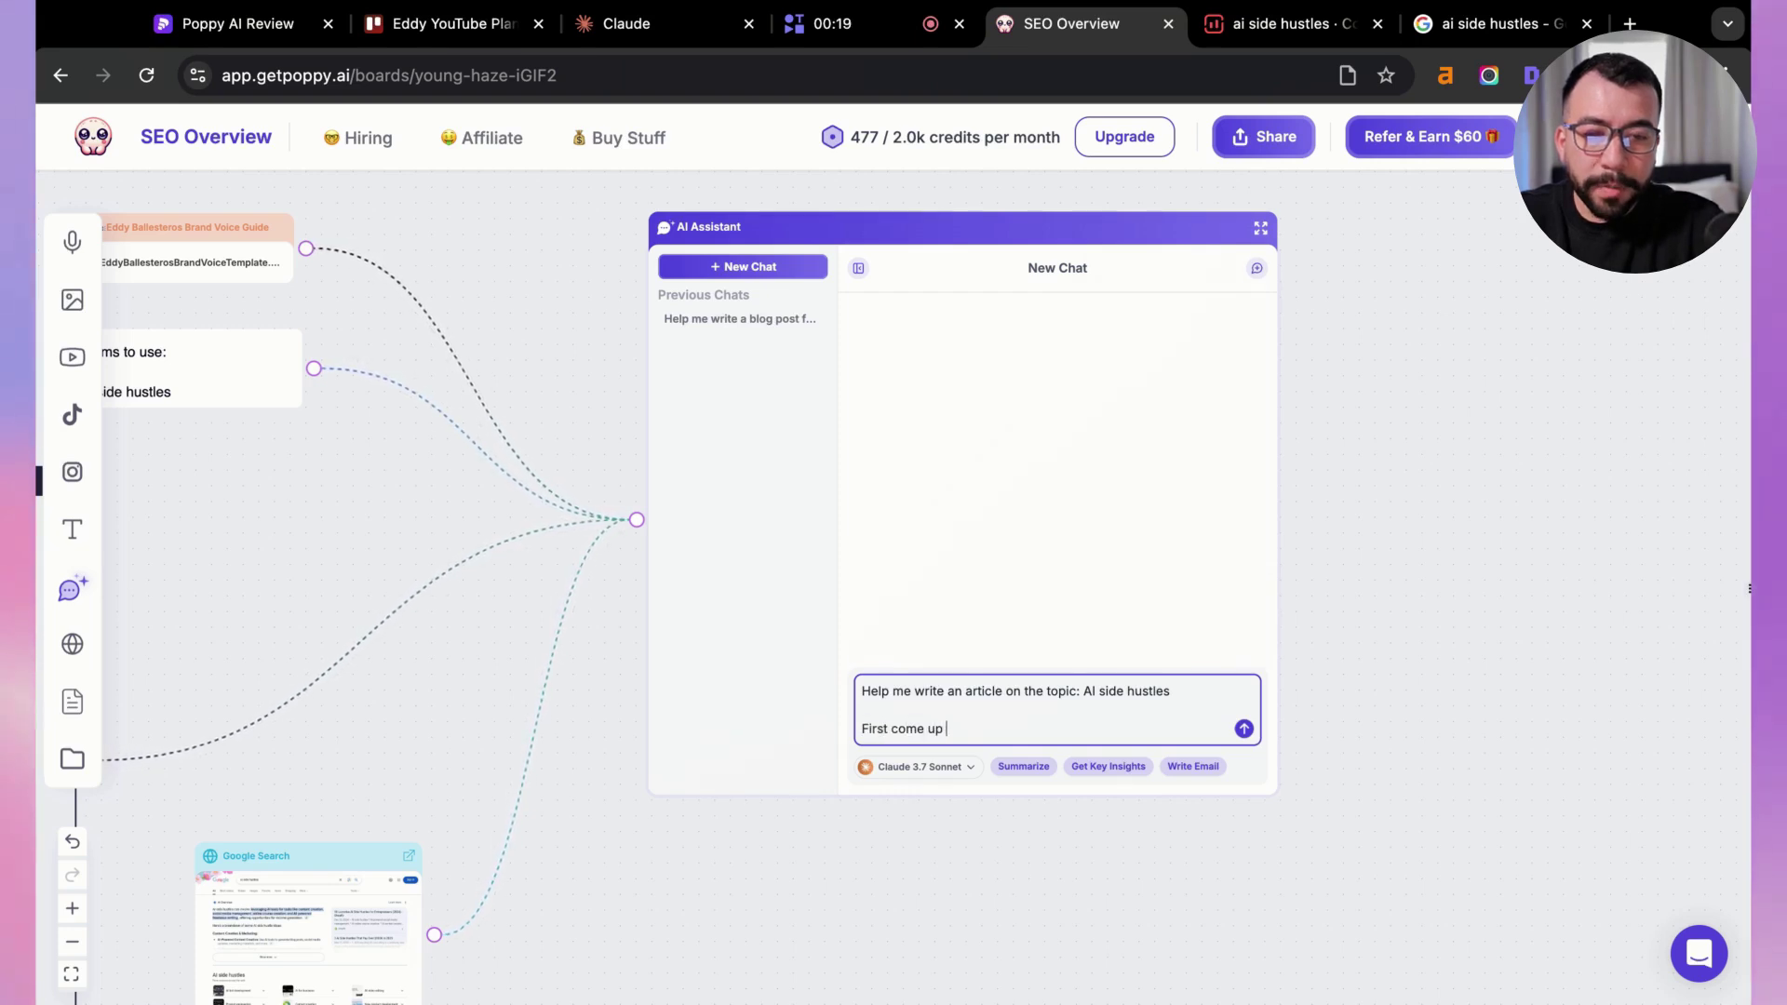
text(with a blog post title that)
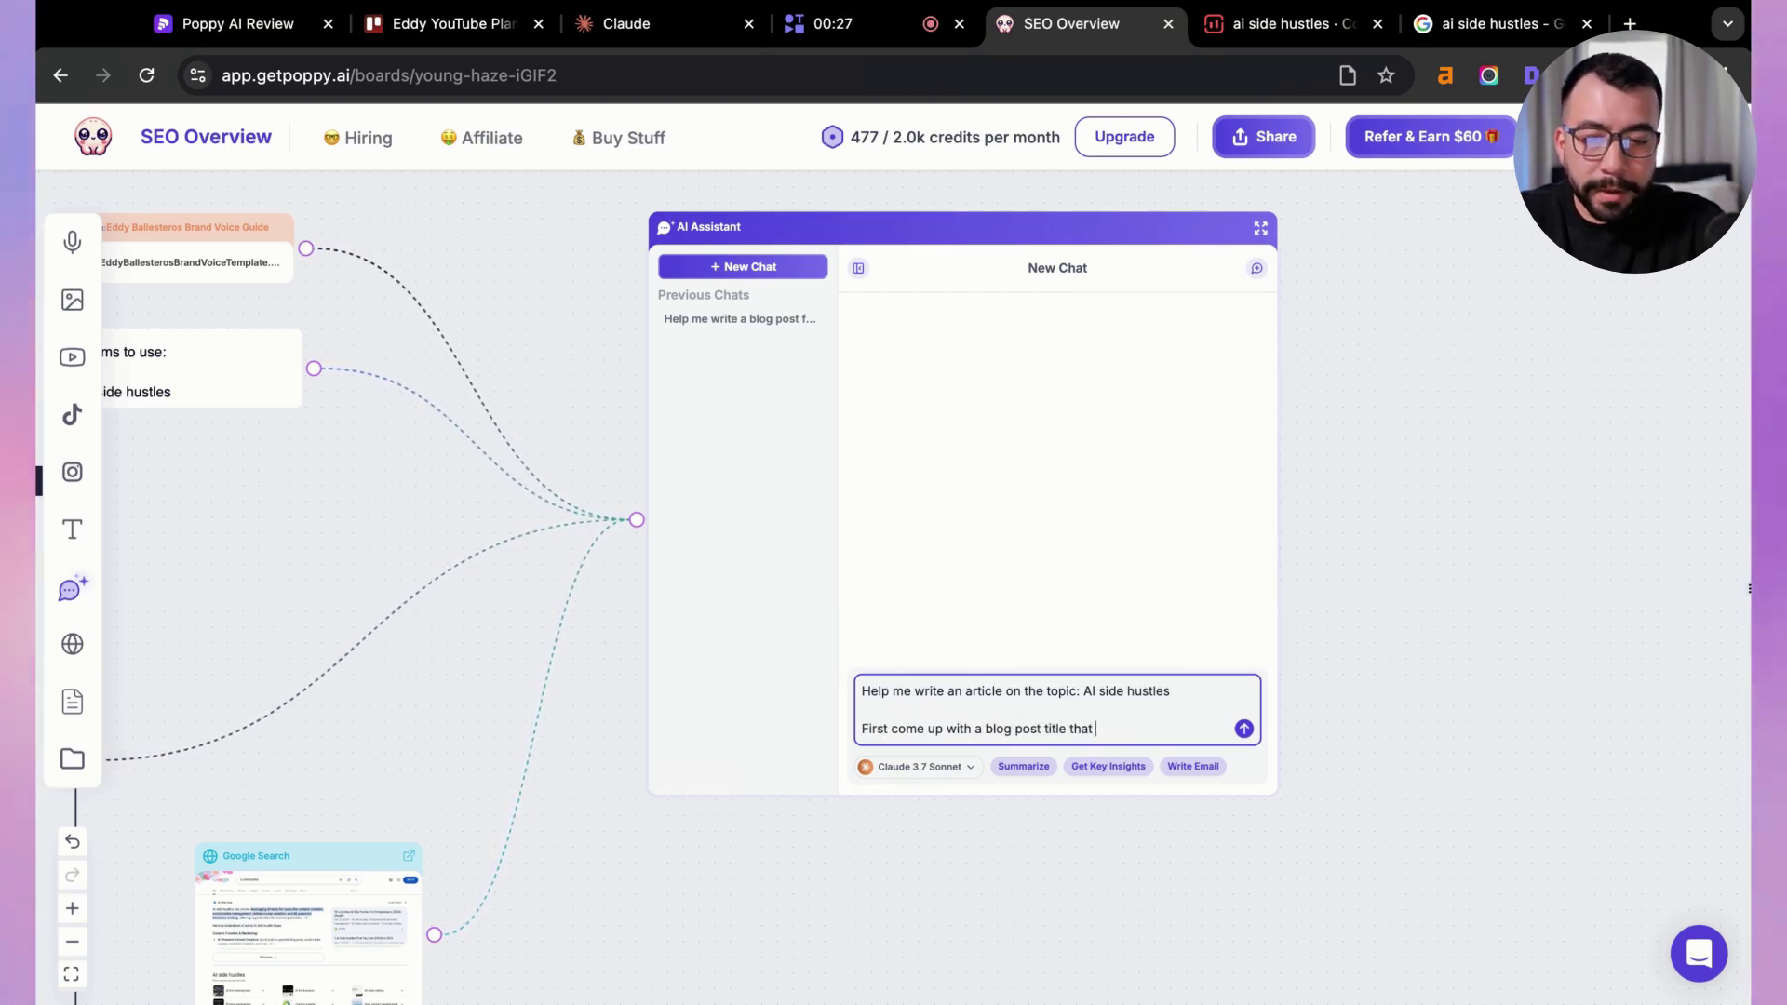
text( is less than 6)
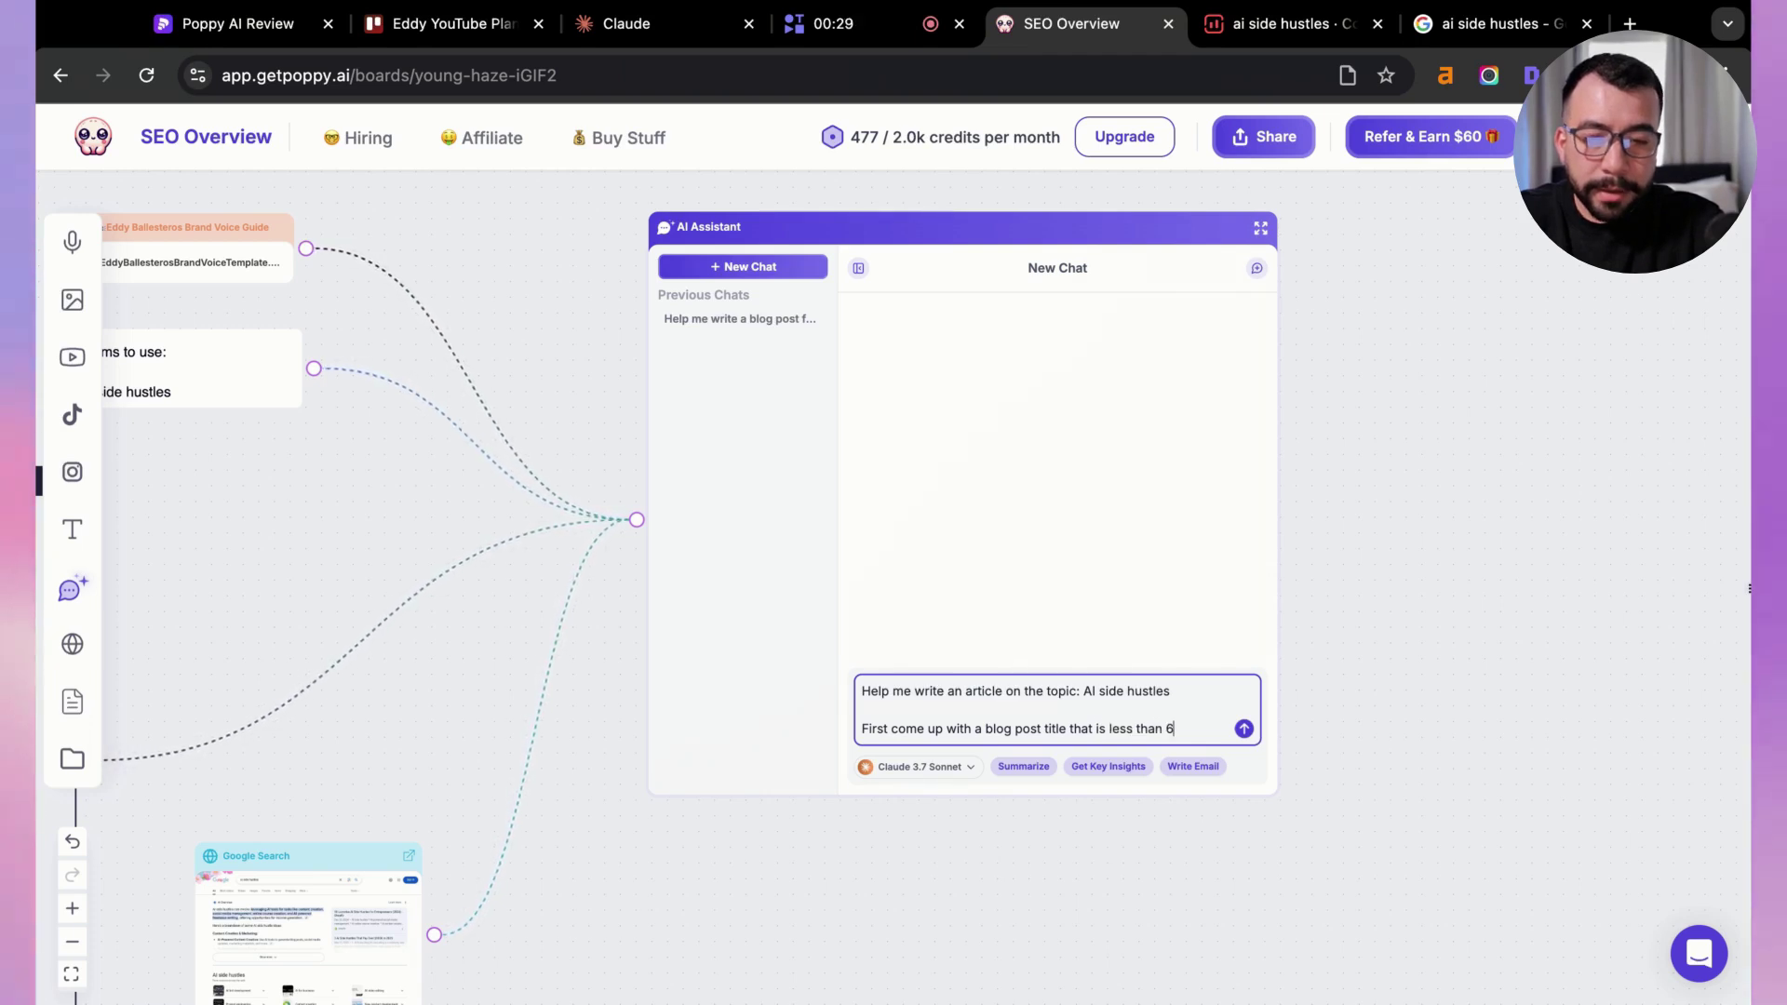
text(0 chracters and also uses curisoity to attract the click.)
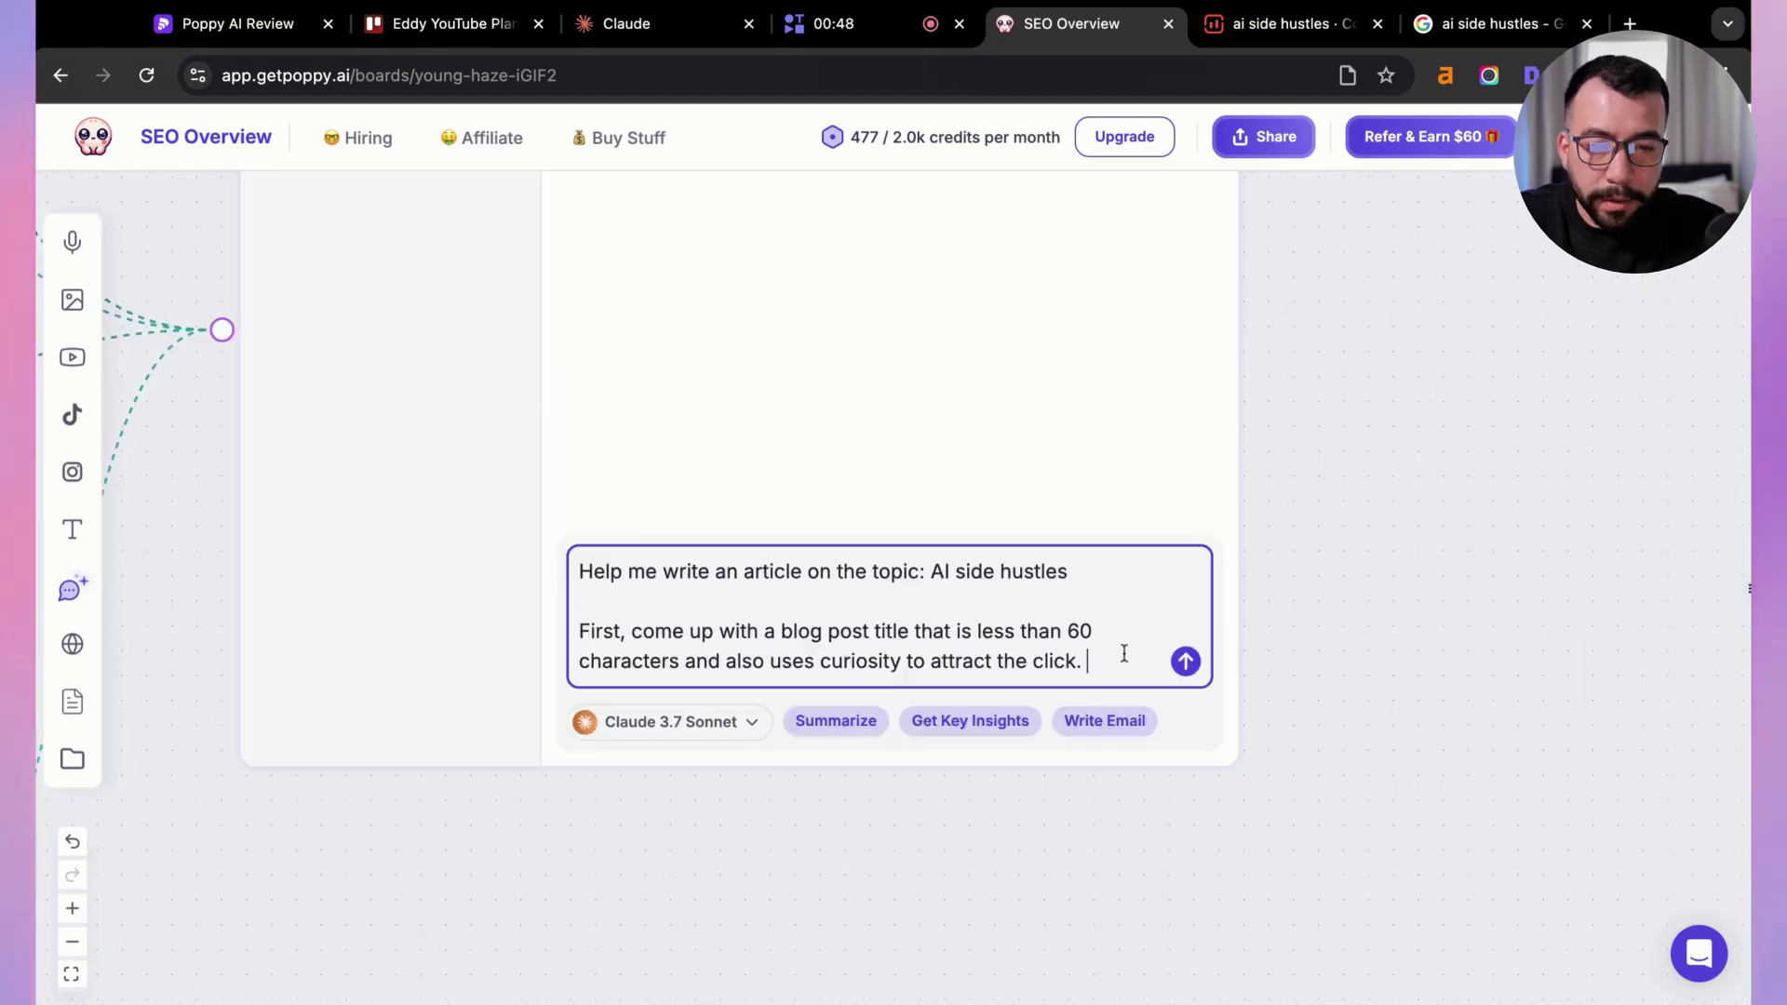
key(shift+Return)
key(shift+Return)
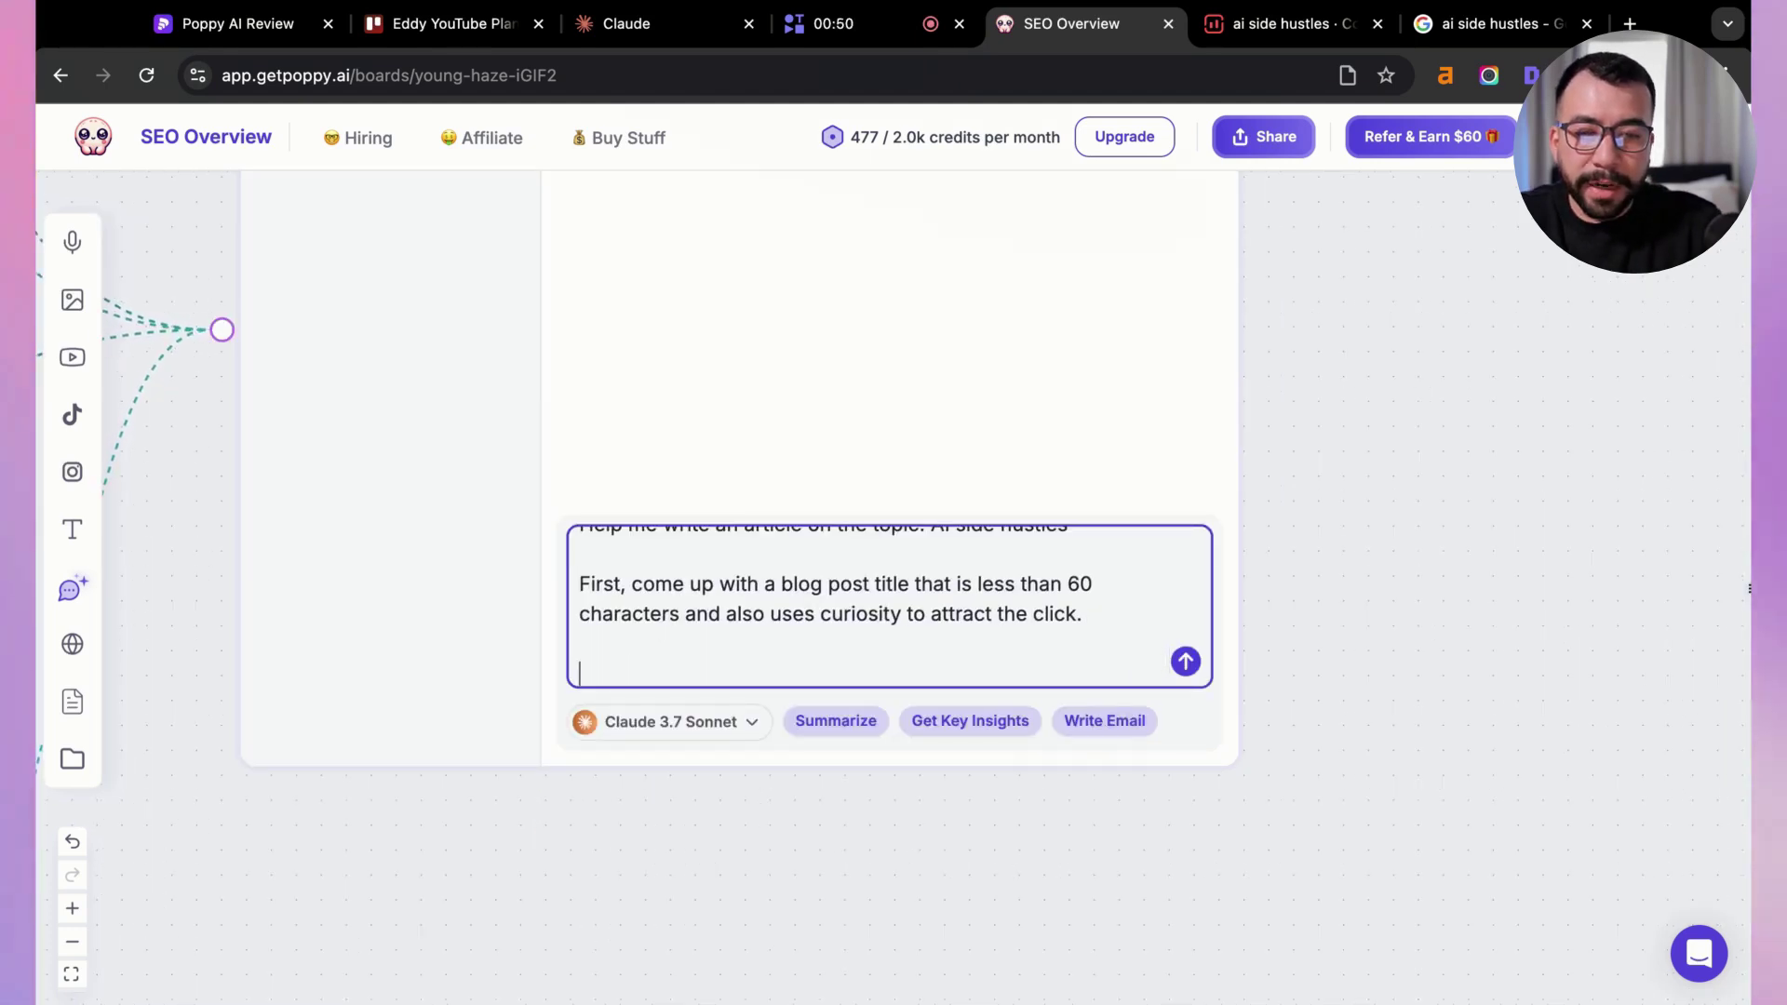
text(Then let's )
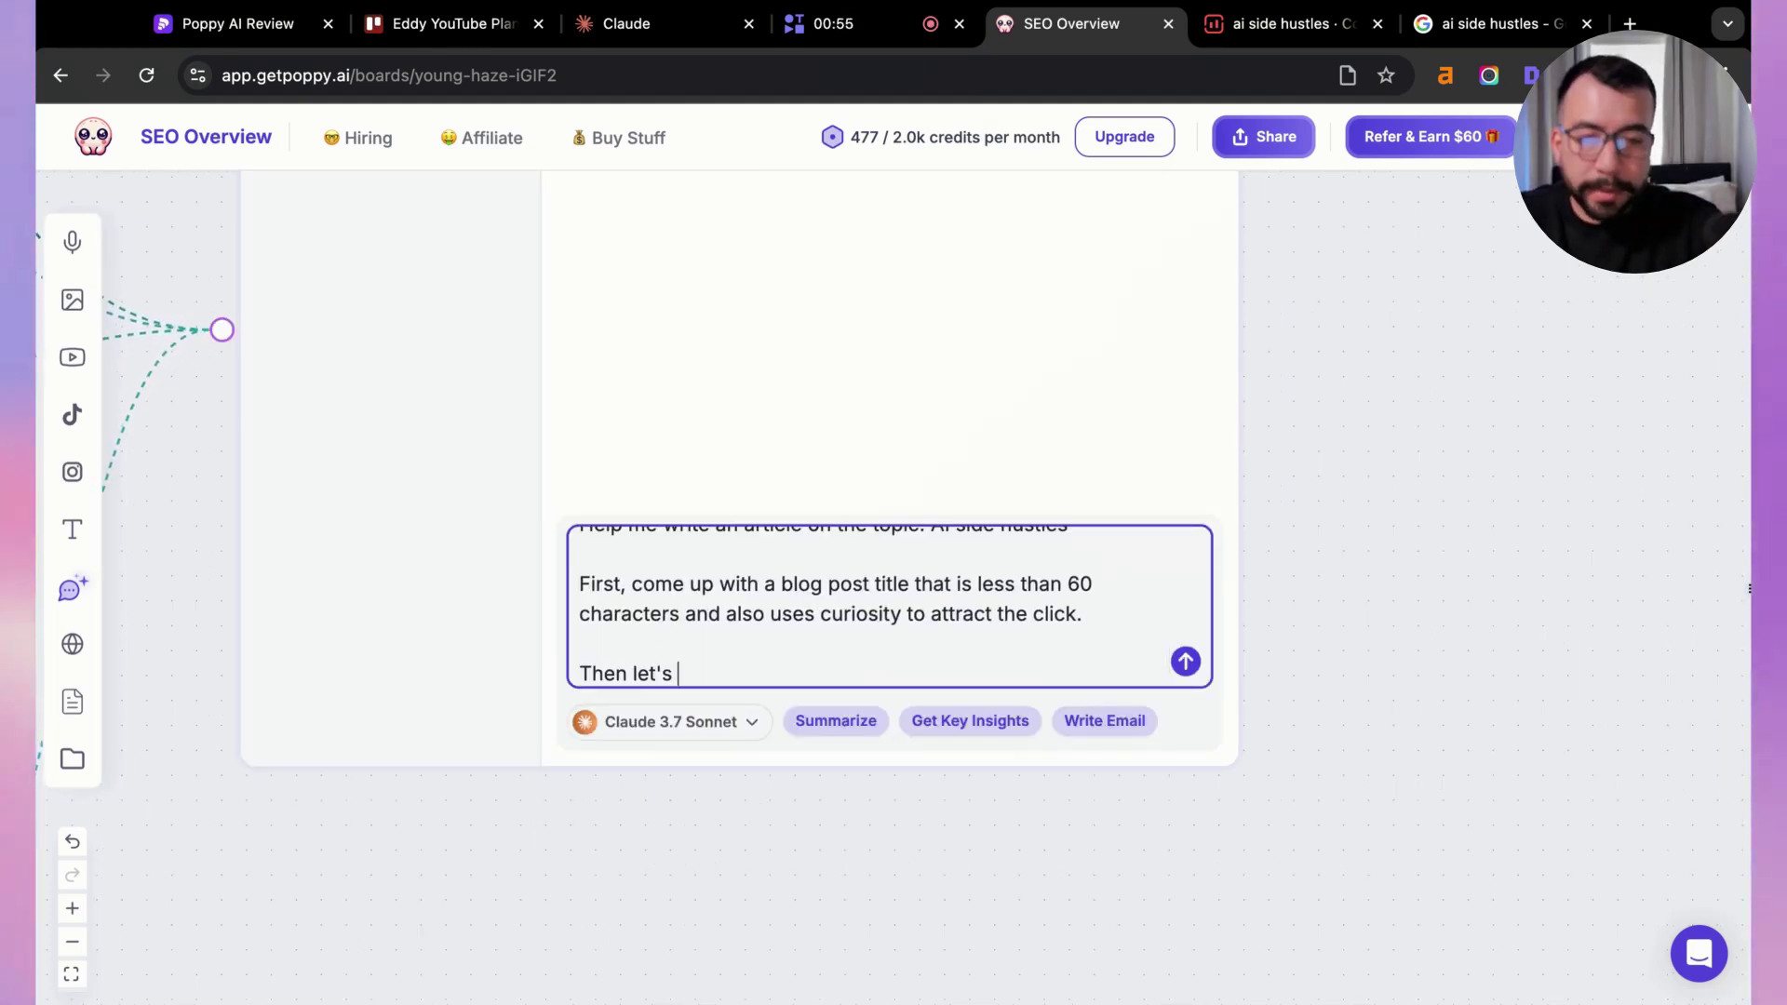
text(focus on the introdu)
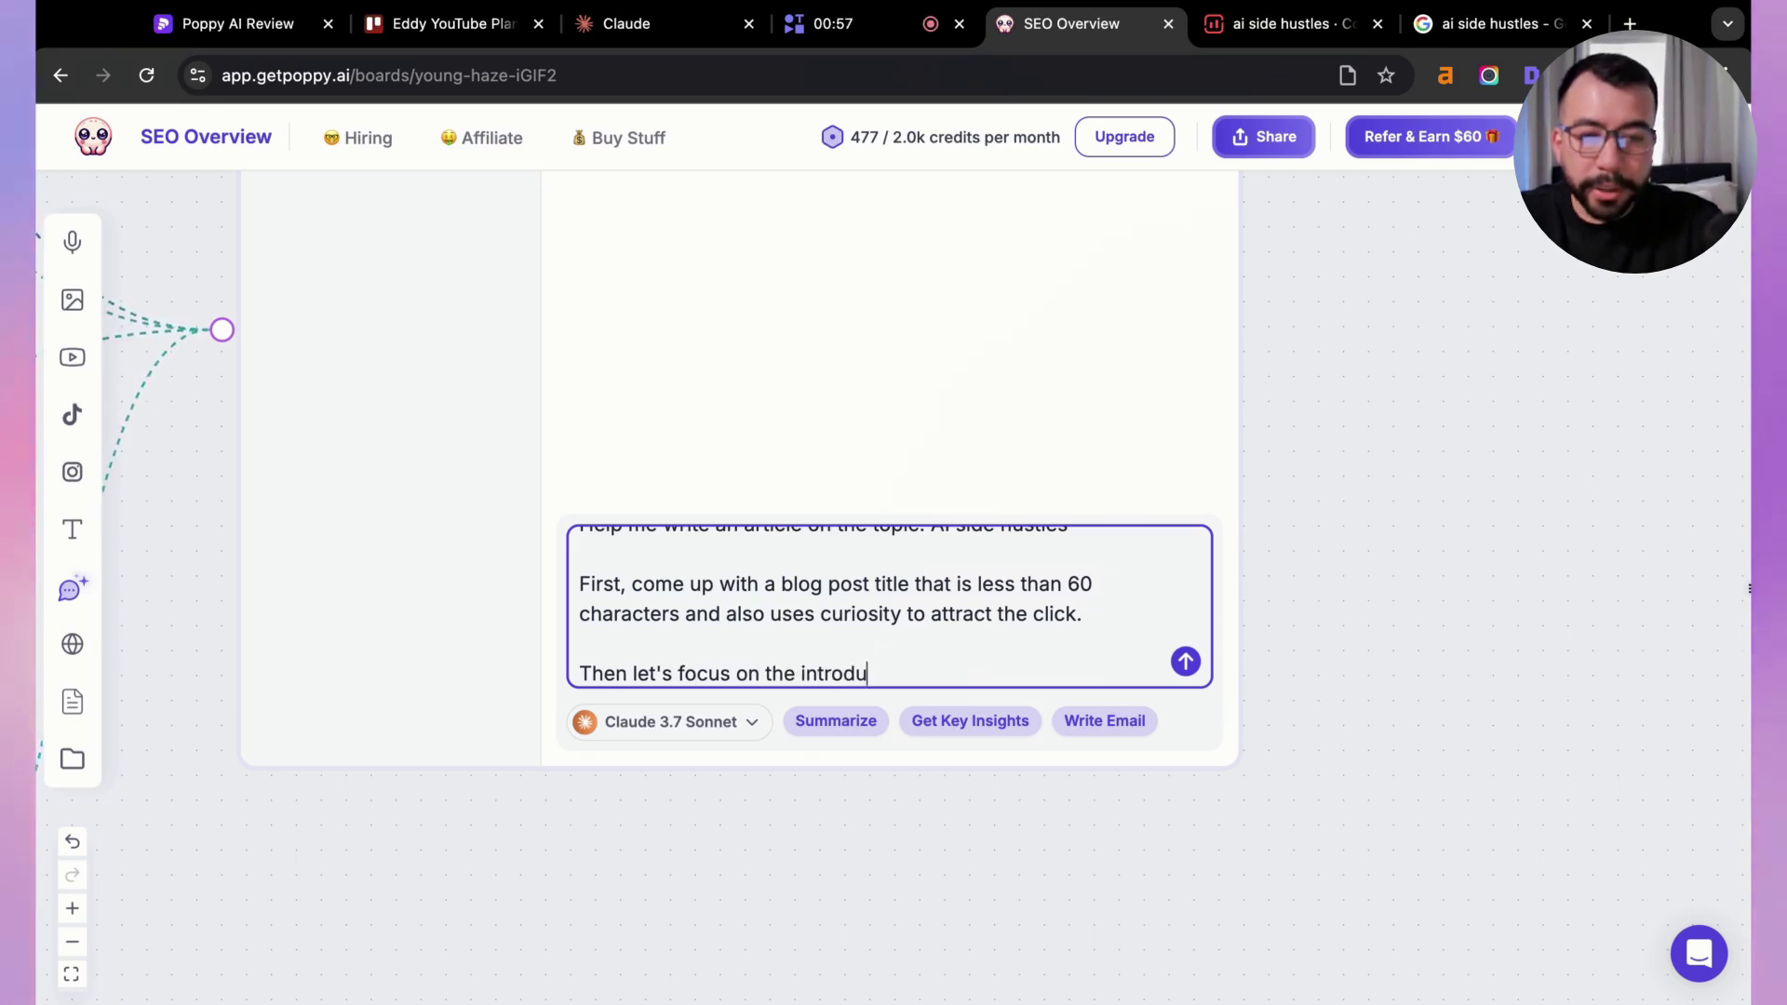
text(ction. make it 125 words.)
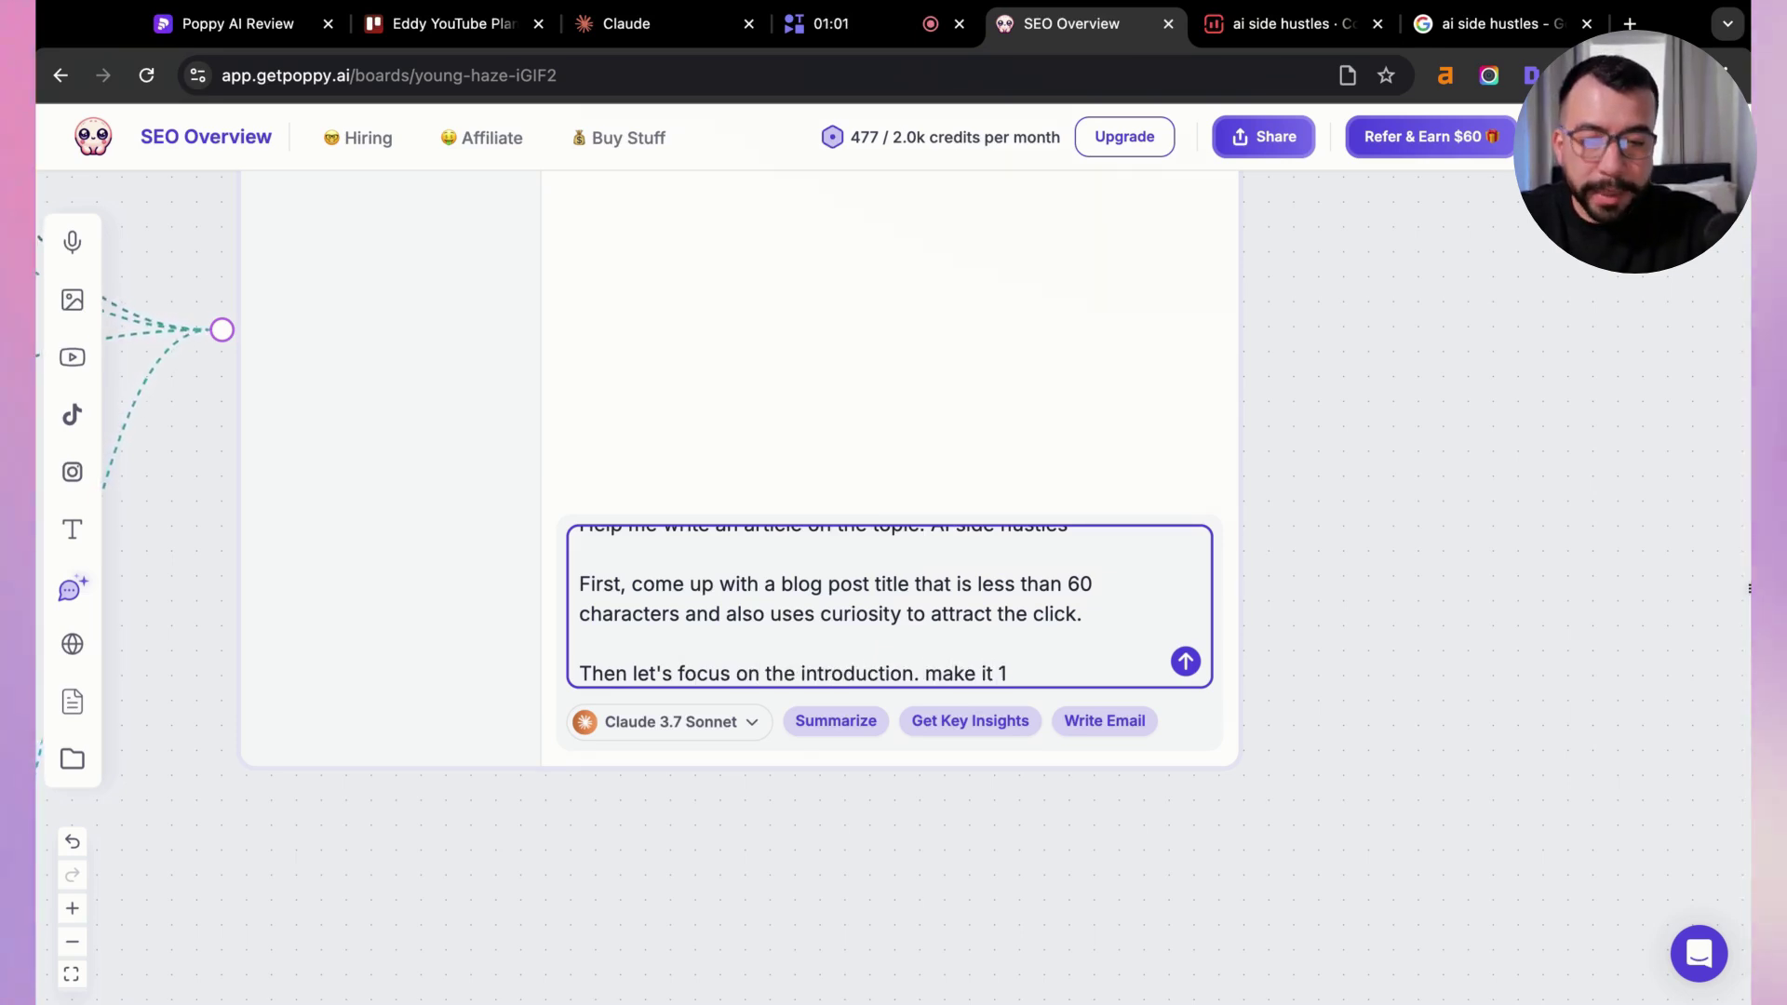
key(shift+Return)
key(shift+Return)
text(add )
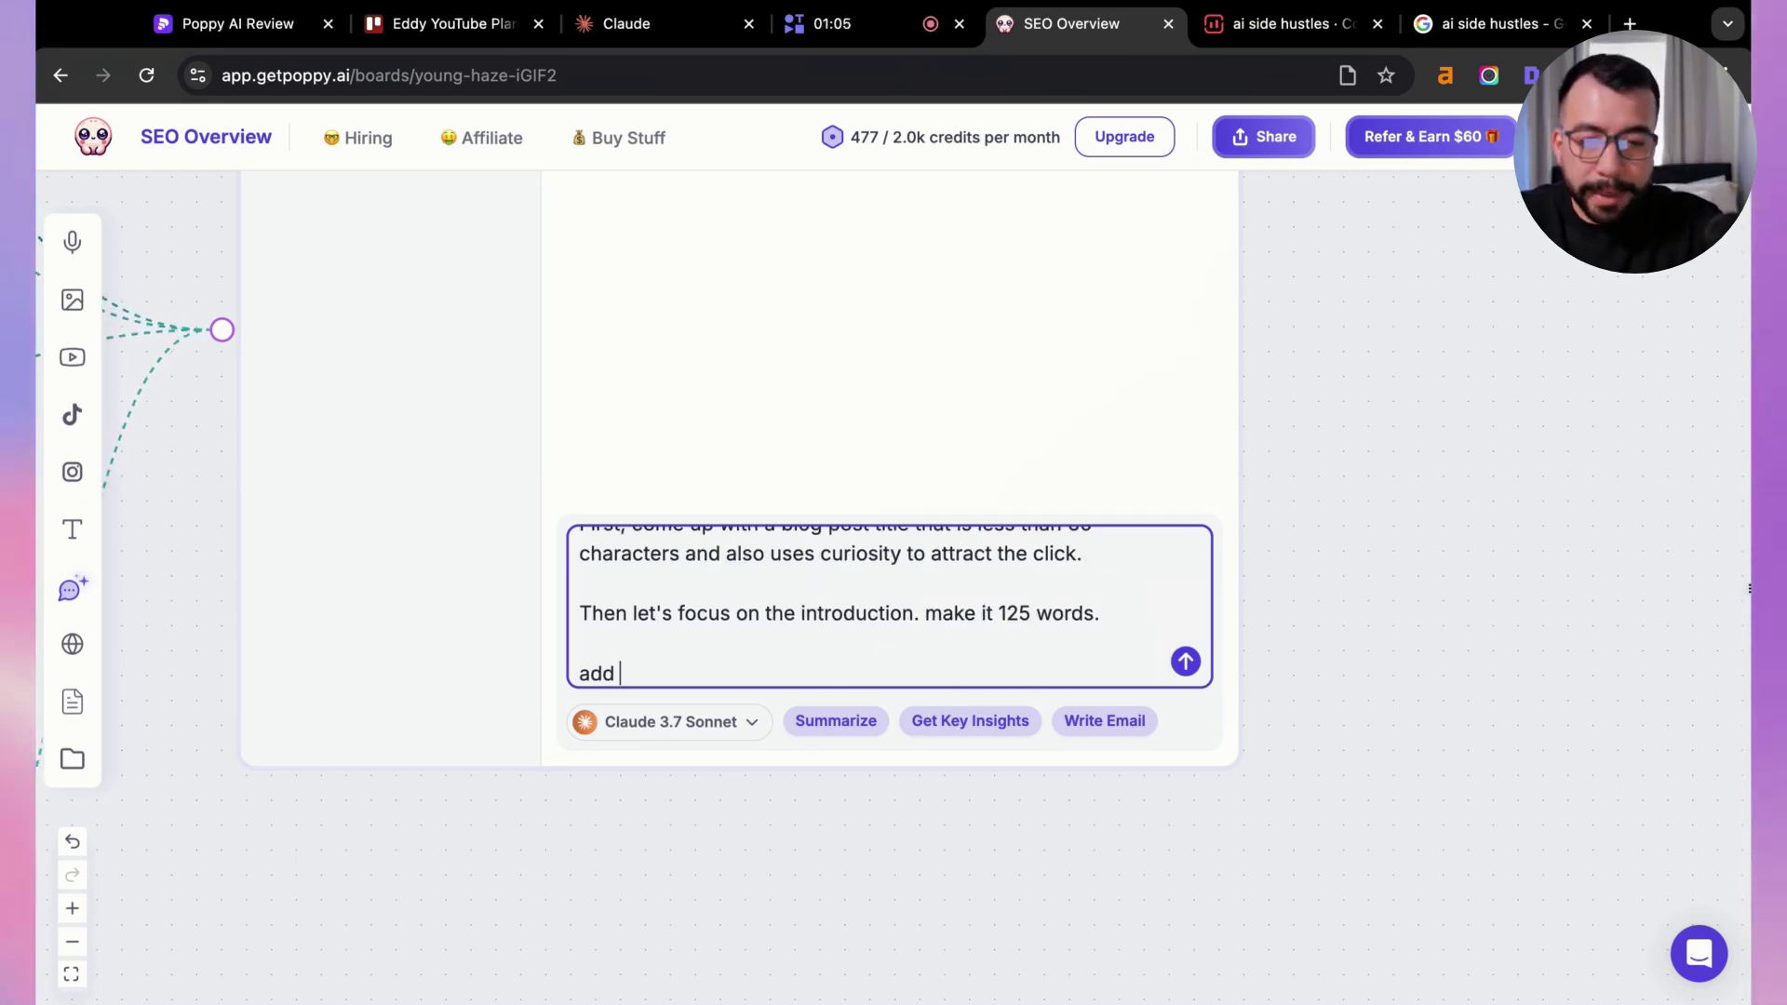
text(specifc semantic )
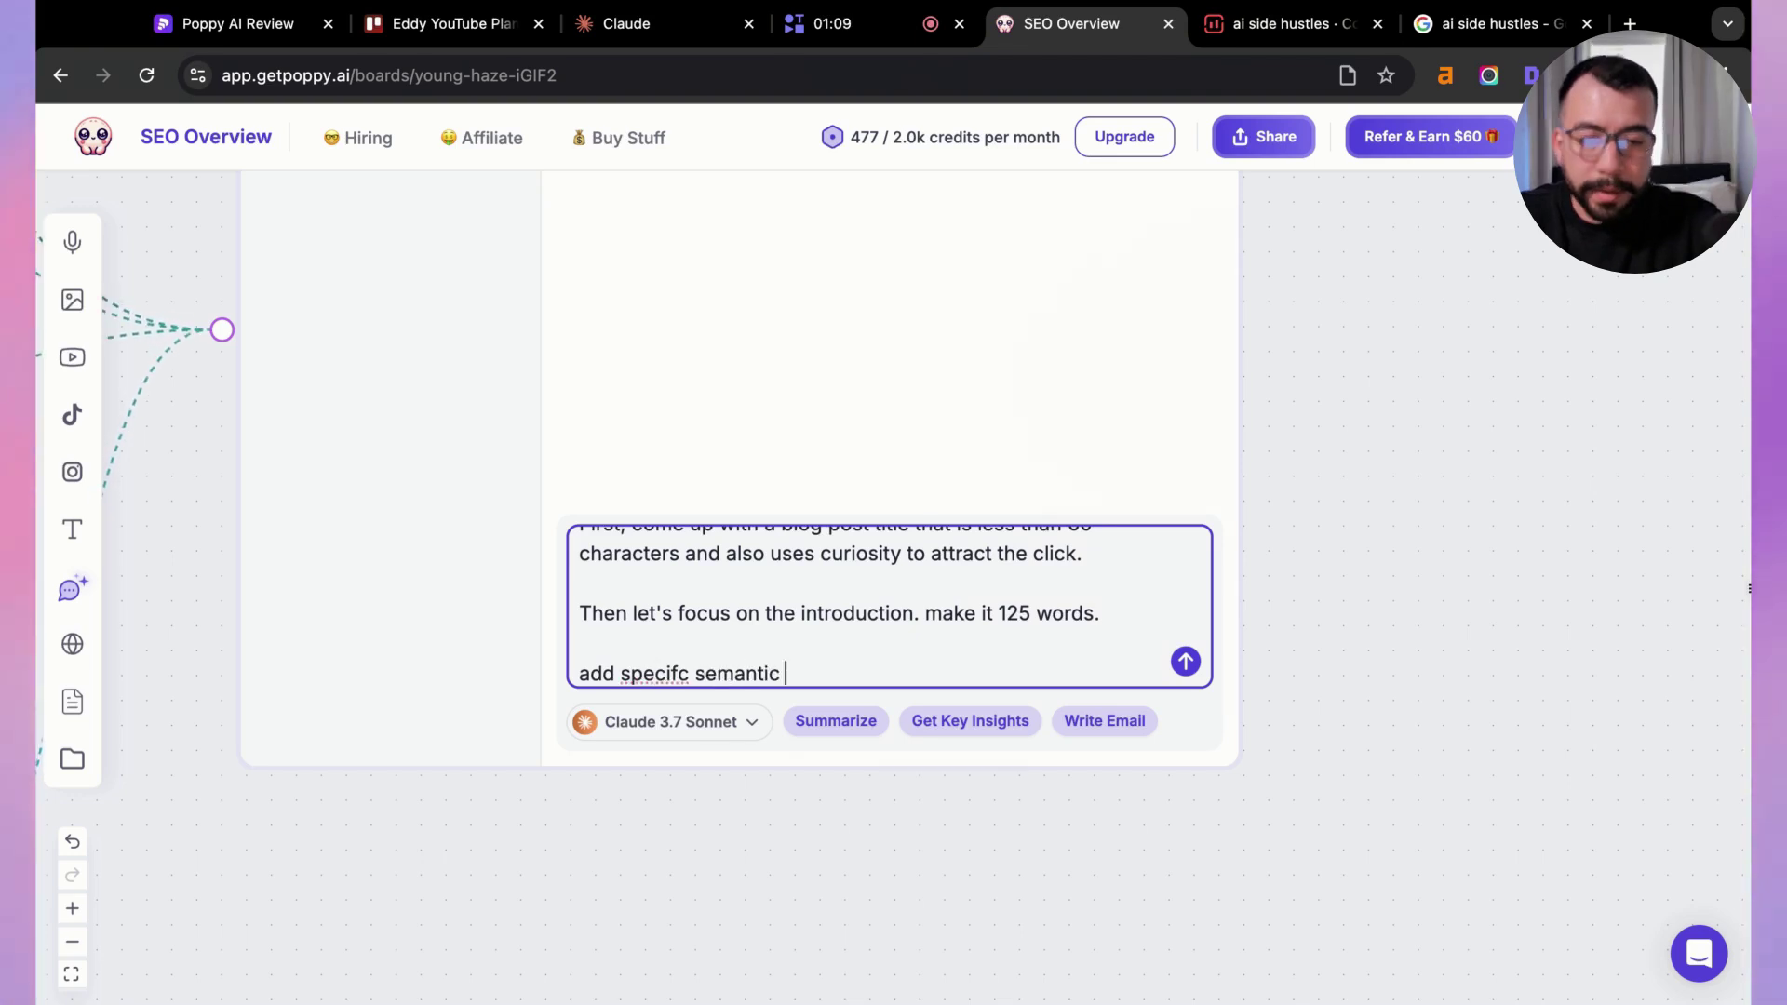
text(terms to include.)
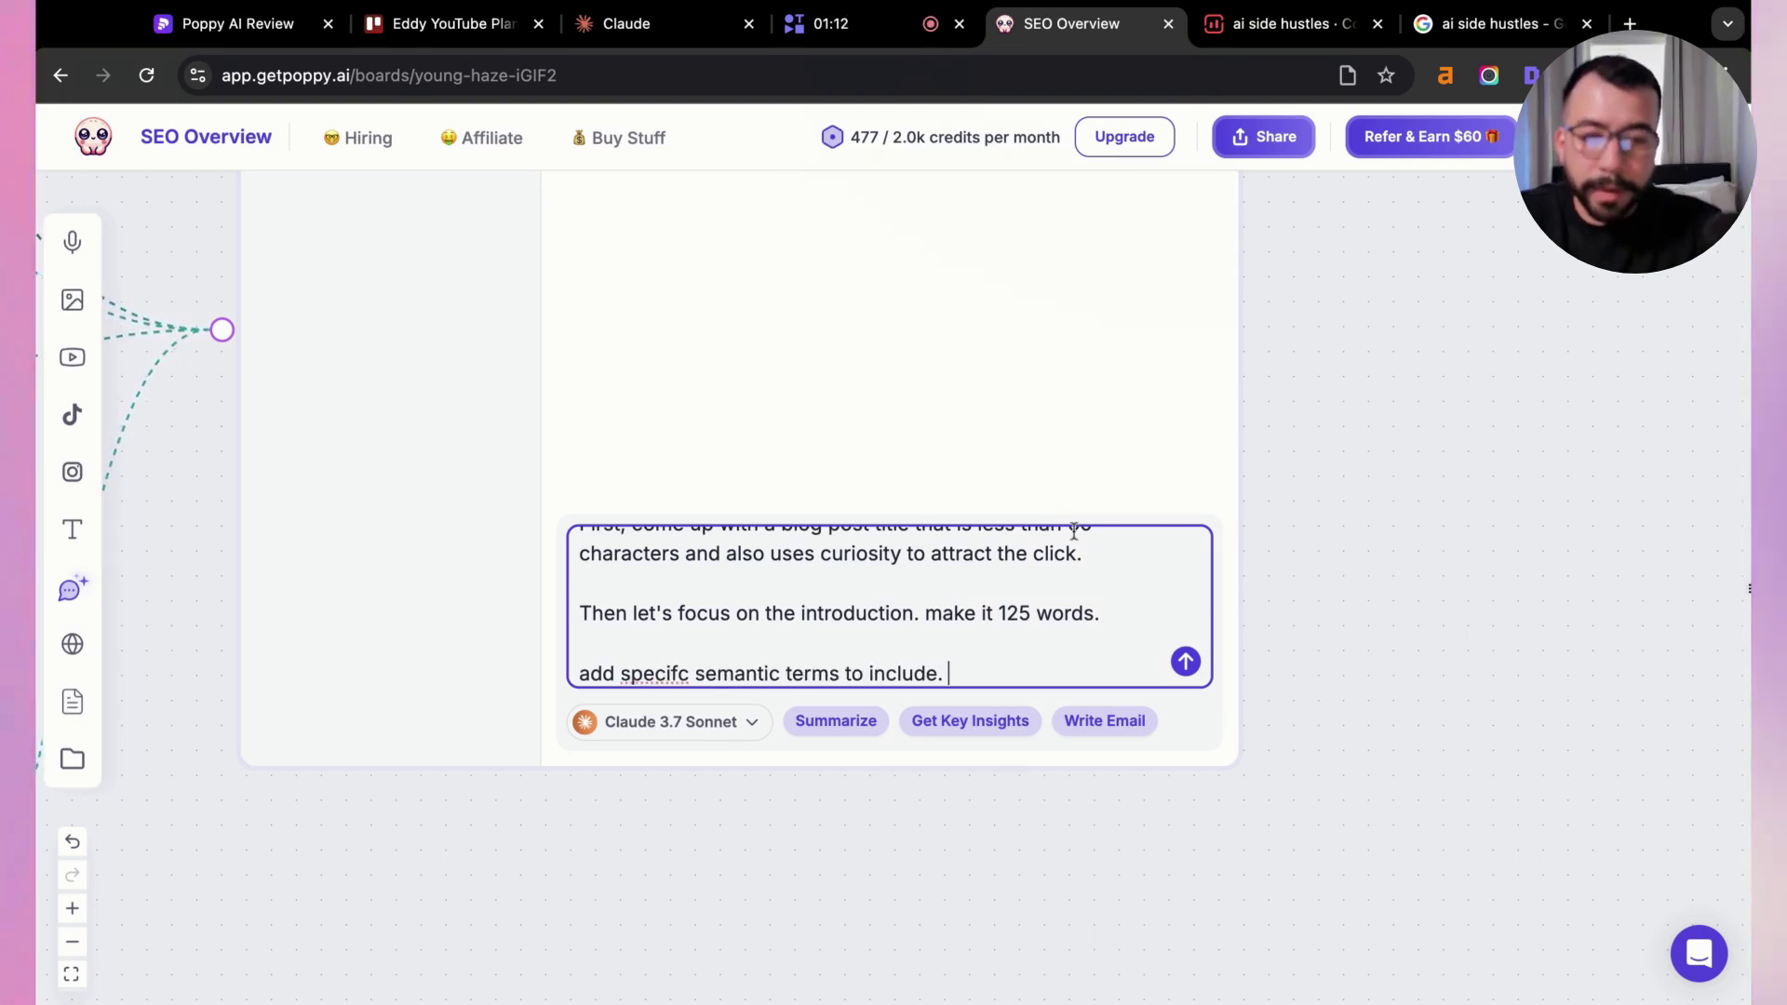
key(Return)
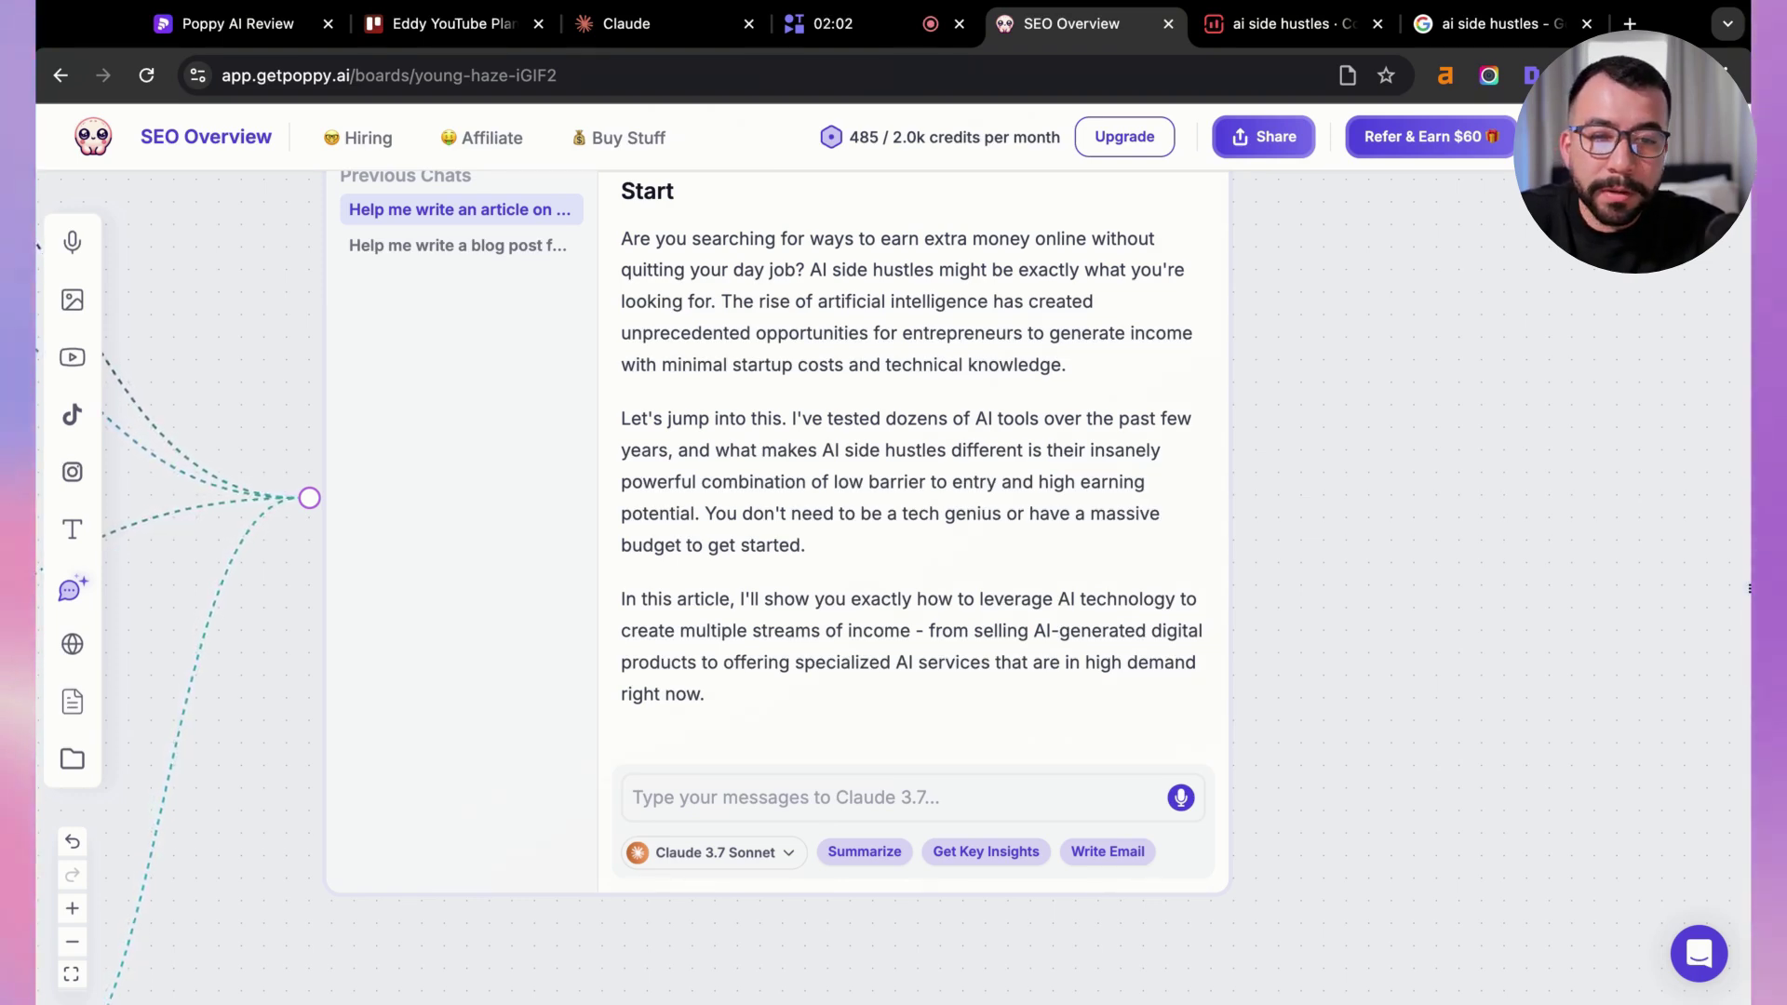
Select the three AI side hustles introduction paragraphs in Poppy's reply
drag(640, 238, 750, 709)
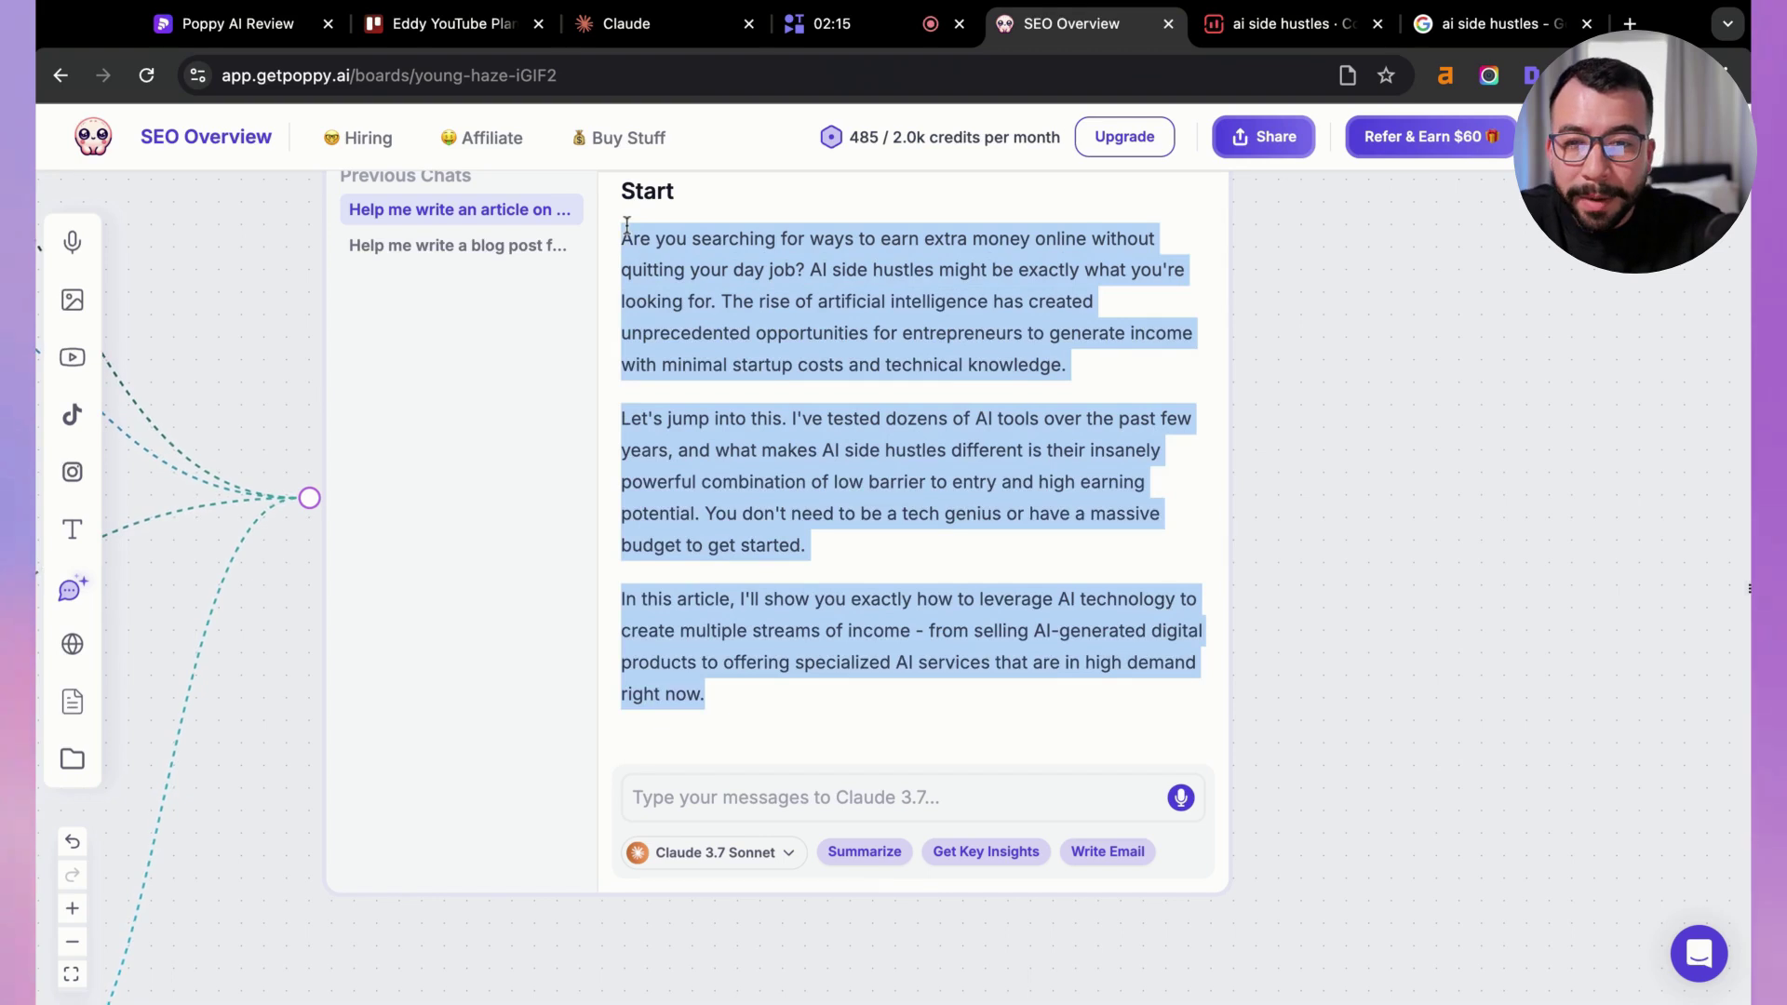
Paste the intro into the Surfer draft, then copy Poppy's generated title and paste it as the H1
click(1268, 26)
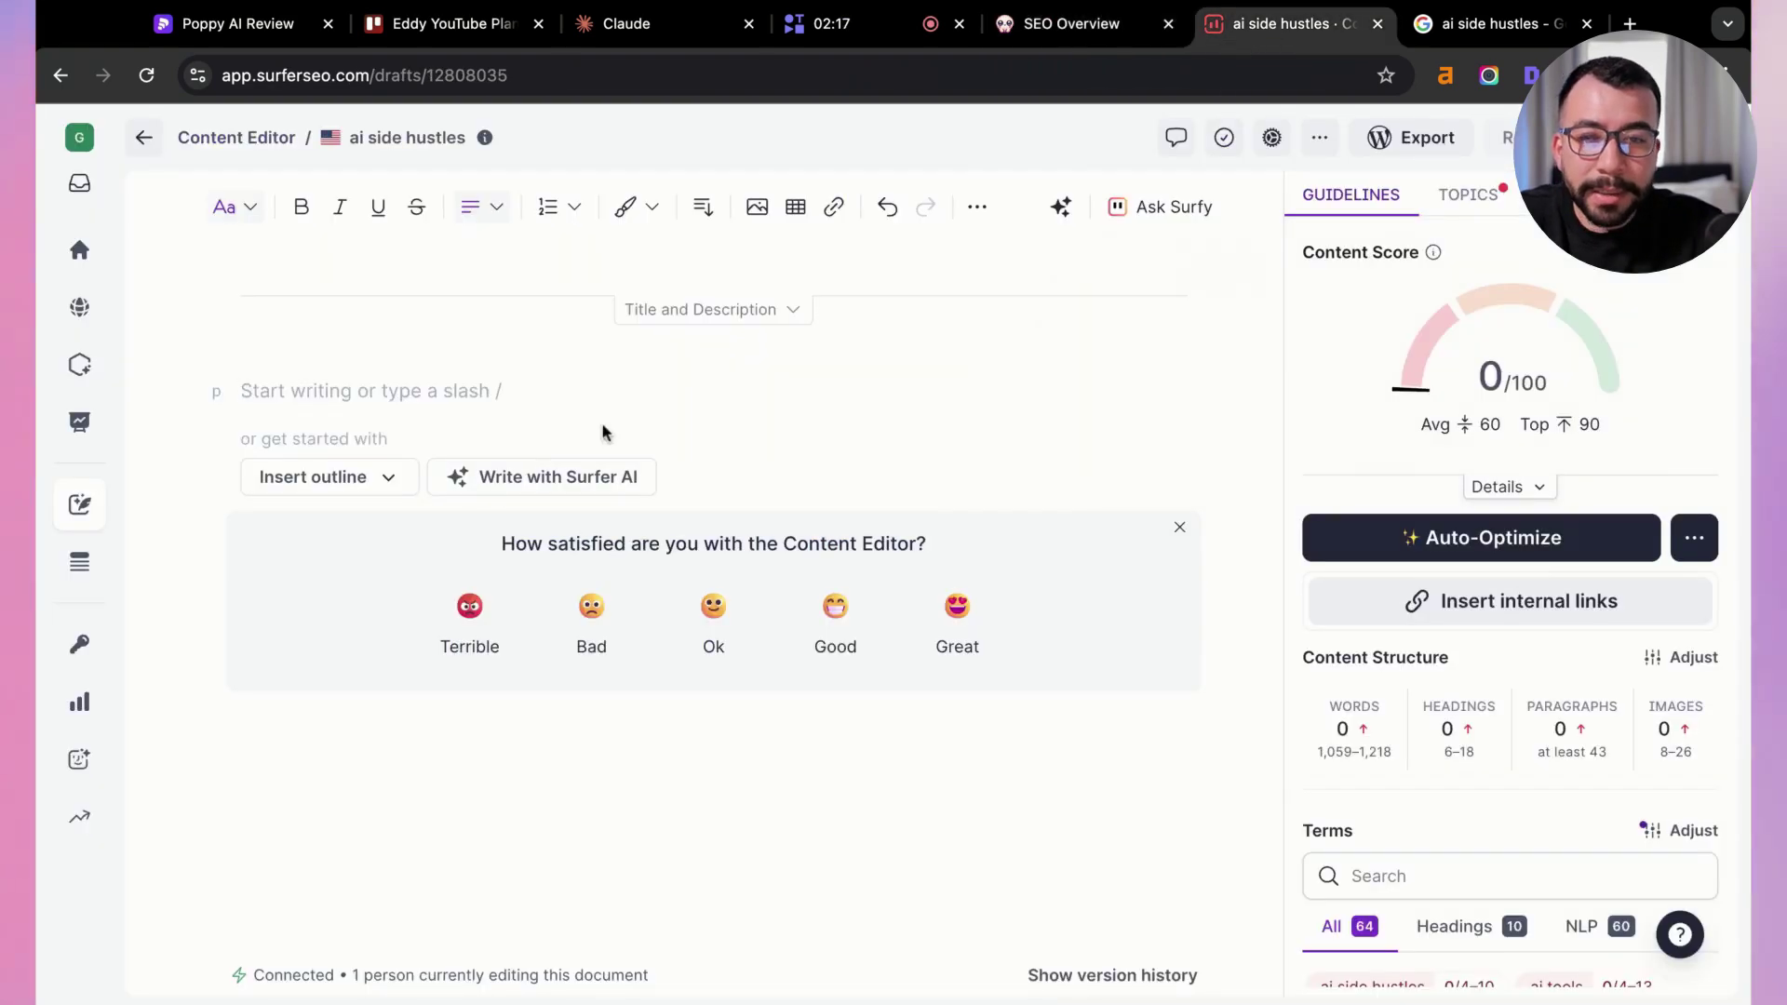
text(Are you searching for ways to earn extra money online without quitting your day job? AI side hustles might be exactly what you're looking for. The rise of artificial intelligence has created unprecedented opportunities for entrepreneurs to generate income with minimal startup costs and technical knowledge. Let's jump into this. I've tested dozens of AI tools over the past few years, and what makes AI side hustles different is their insanely powerful combination of low barrier to entry and high earning potential. You don't need to be a tech genius or have a massive budget to get started. In this article, I'll show you exactly how to leverage AI technology to create multiple streams of income - from selling AI-generated digital products to offering specialized AI services that are in high demand right now.)
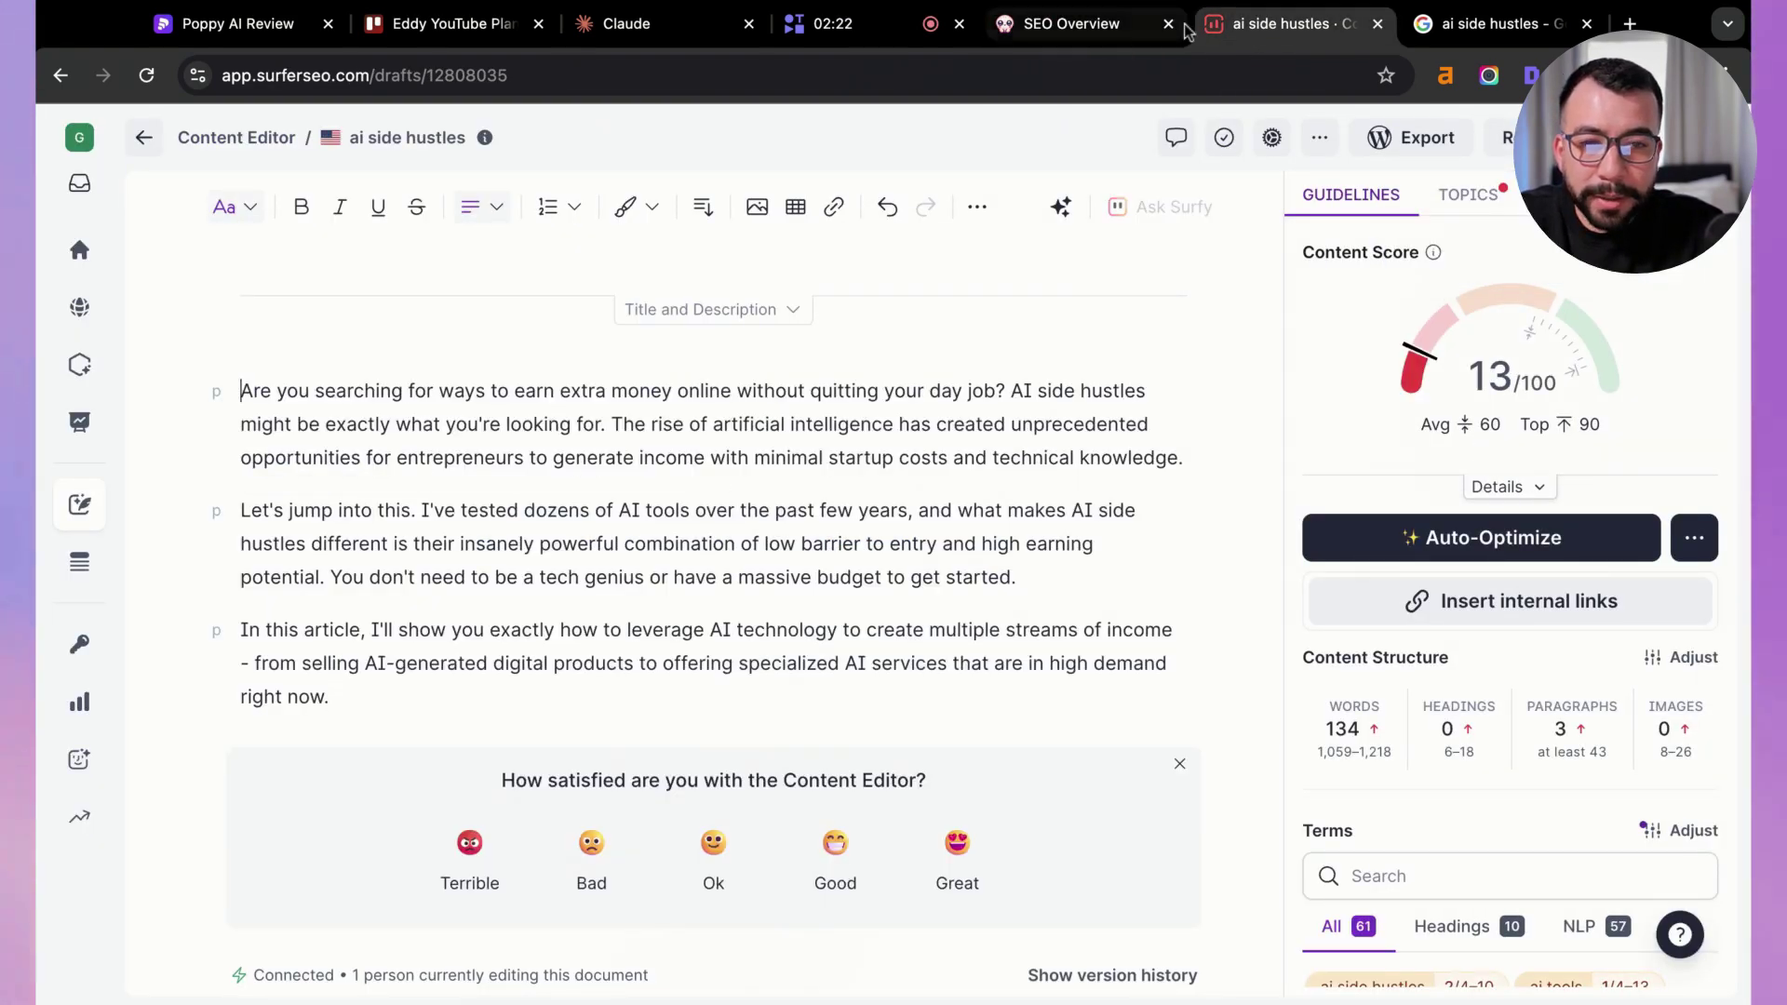
click(1098, 37)
scroll(906, 422, up, 5)
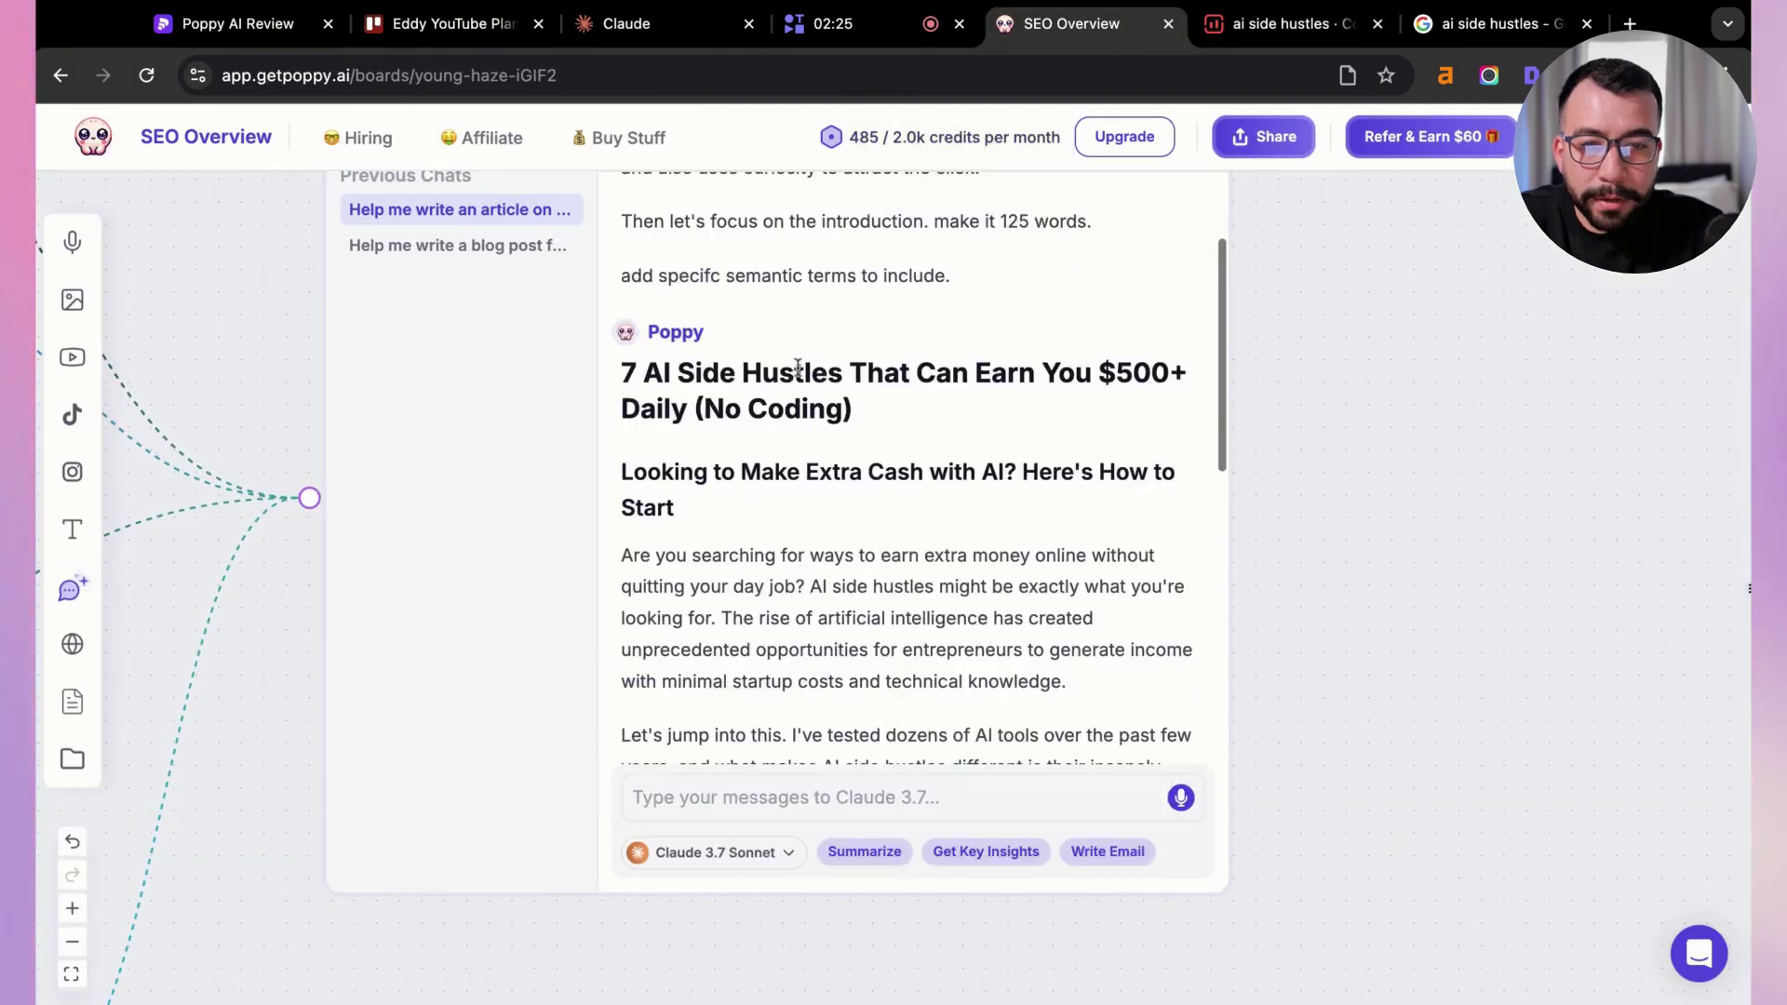
triple_click(838, 391)
key(ctrl+c)
click(1294, 23)
key(ctrl+v)
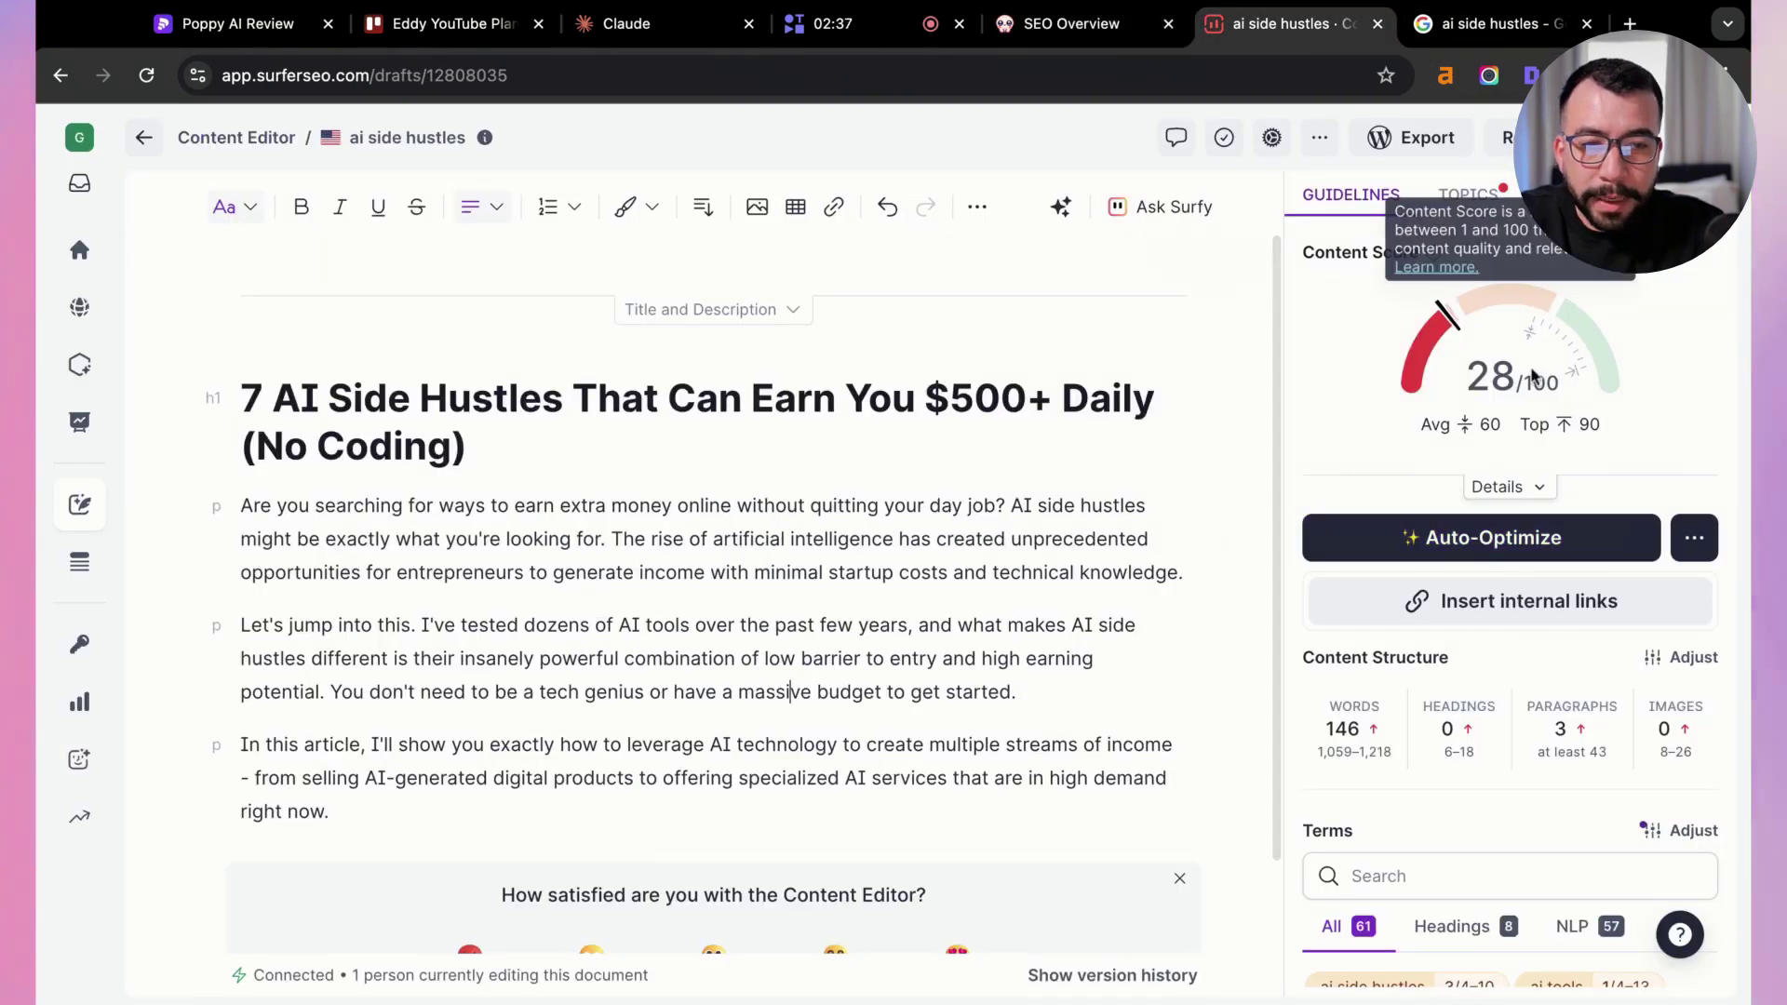
scroll(1427, 768, down, 3)
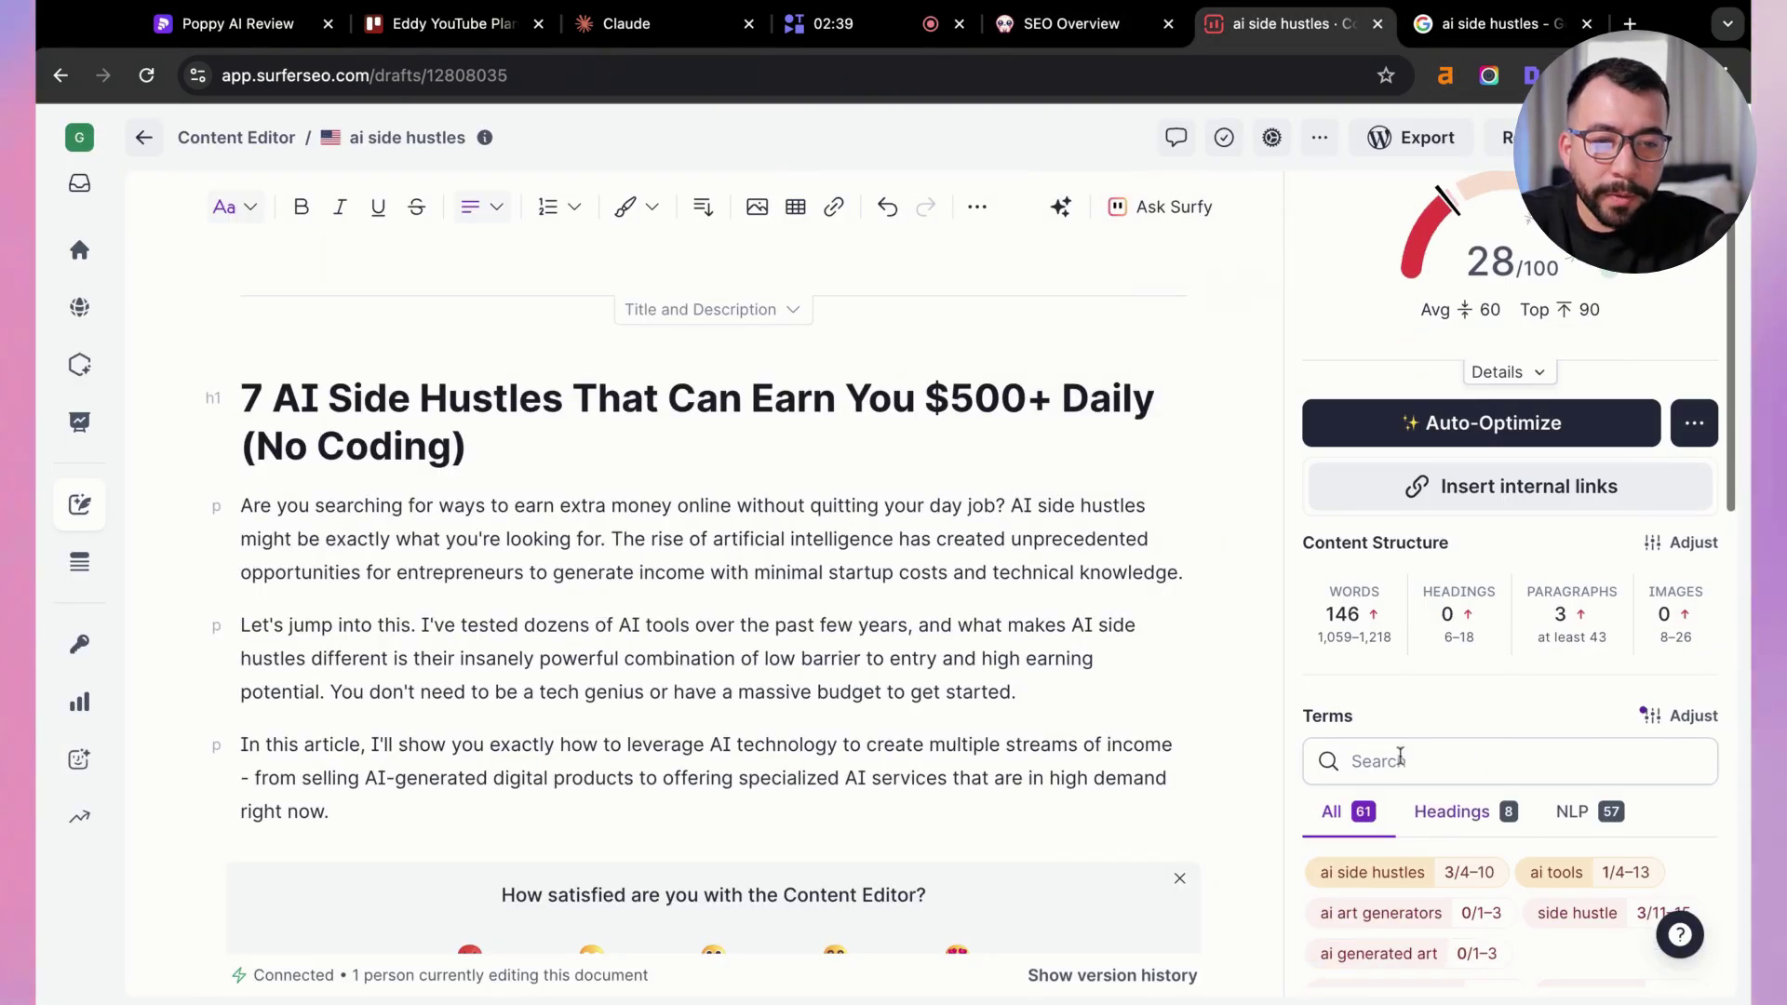
scroll(1426, 767, down, 3)
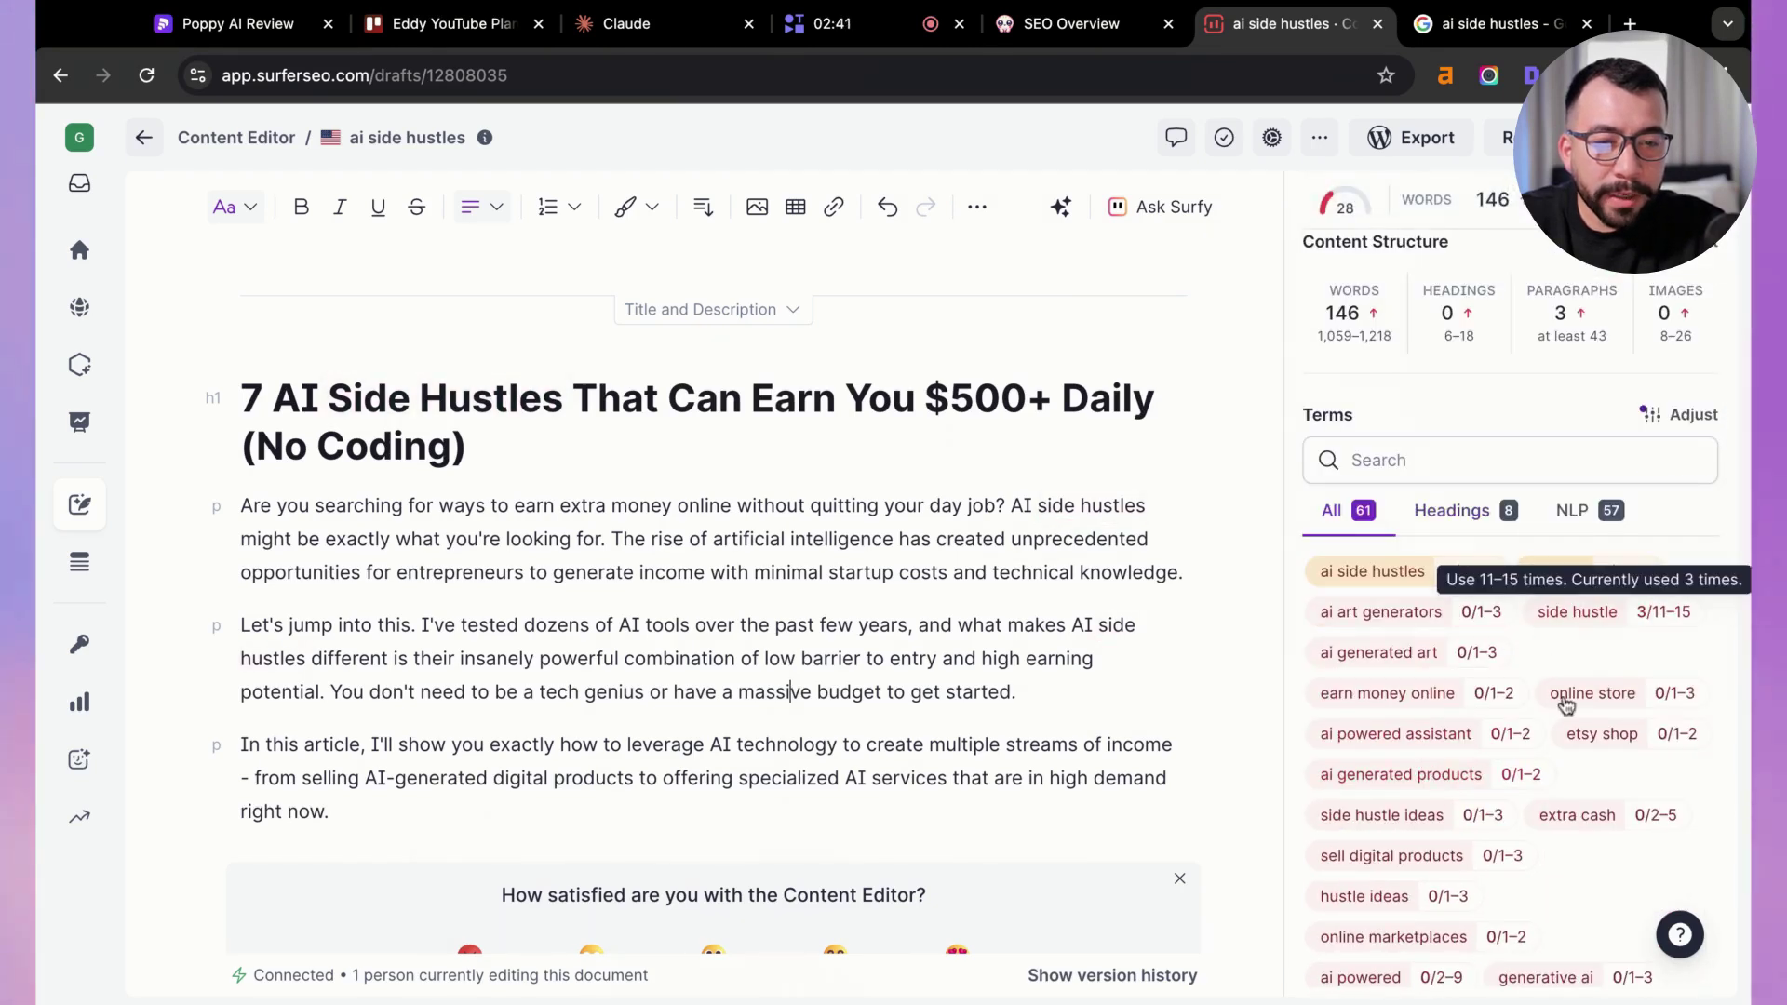
scroll(822, 590, down, 2)
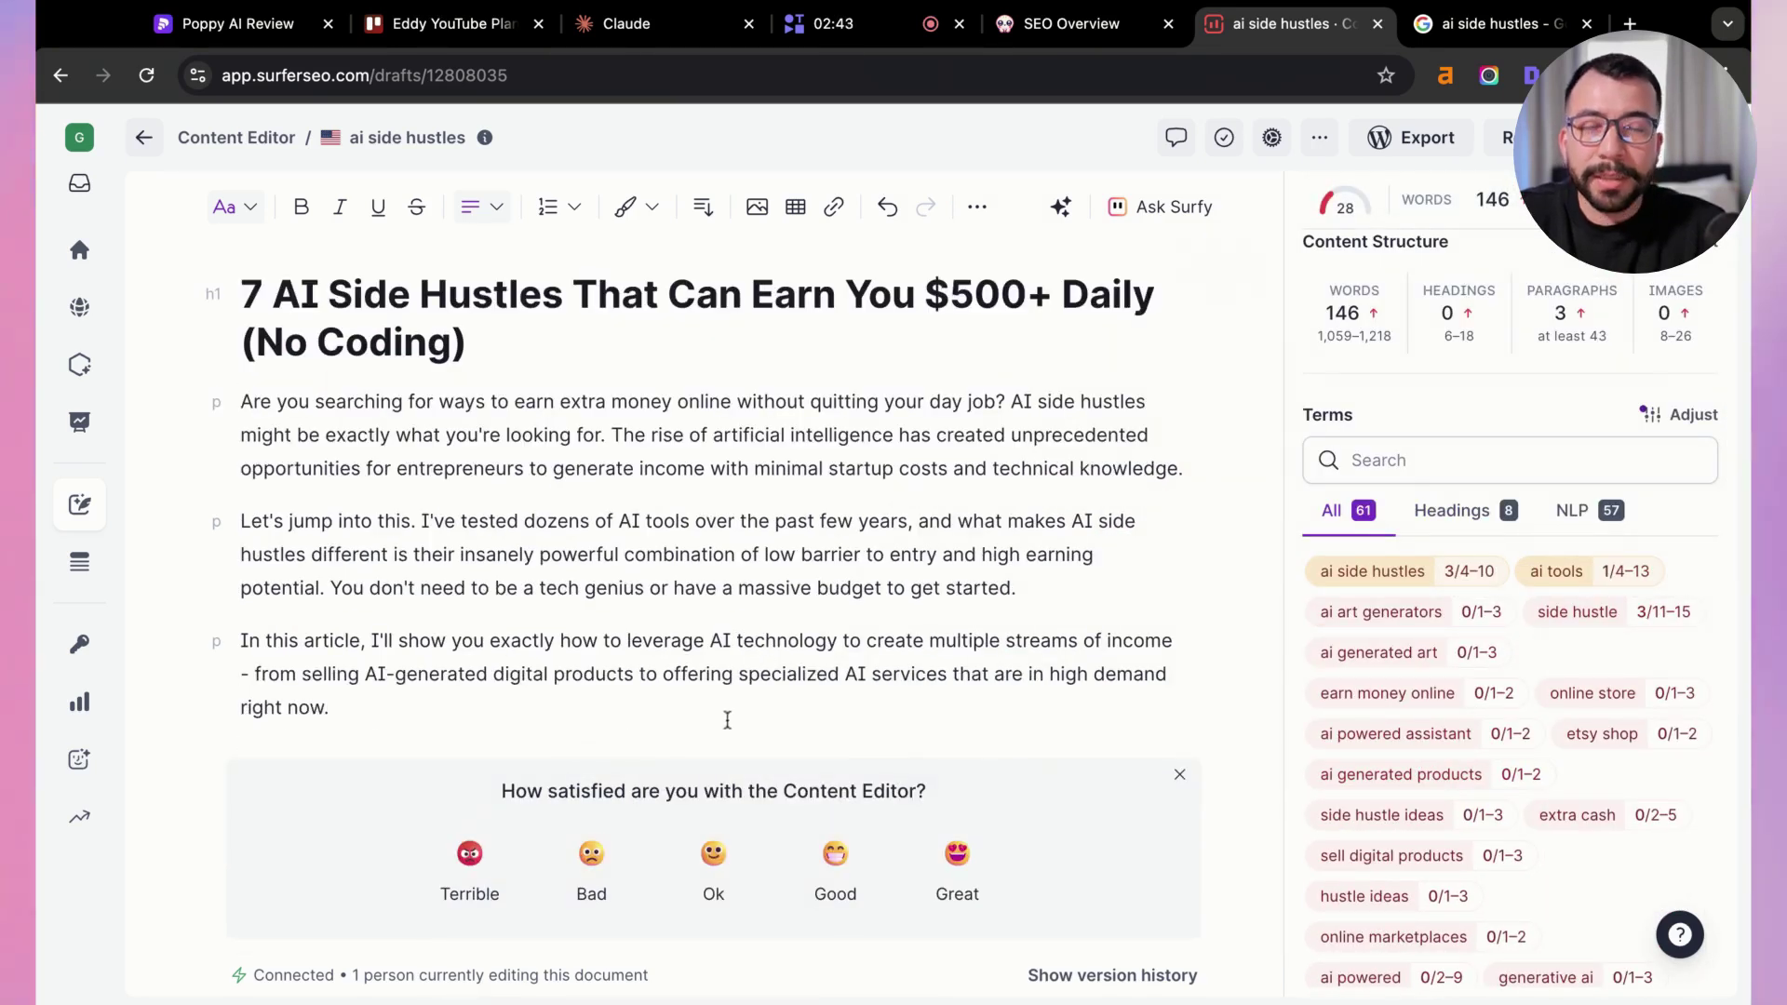